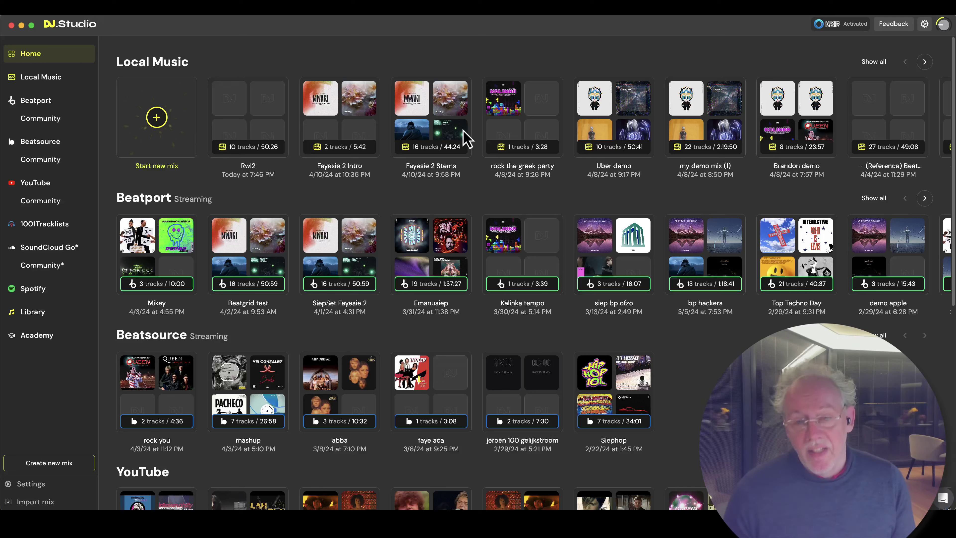
Open the Fayesie 2 Stems mix and switch on the centred playhead for its timeline.
{"action": "left_click", "coordinate": [458, 109]}
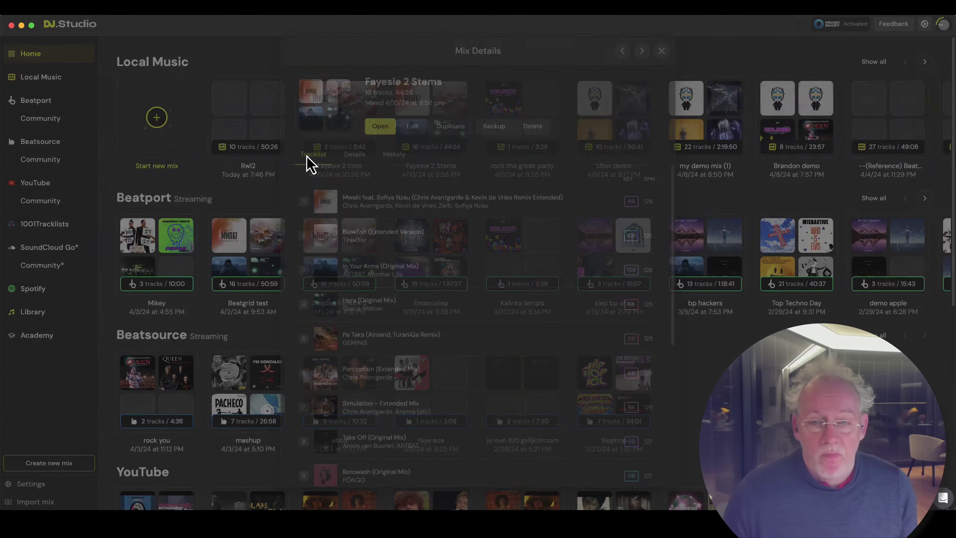
{"action": "left_click", "coordinate": [32, 309]}
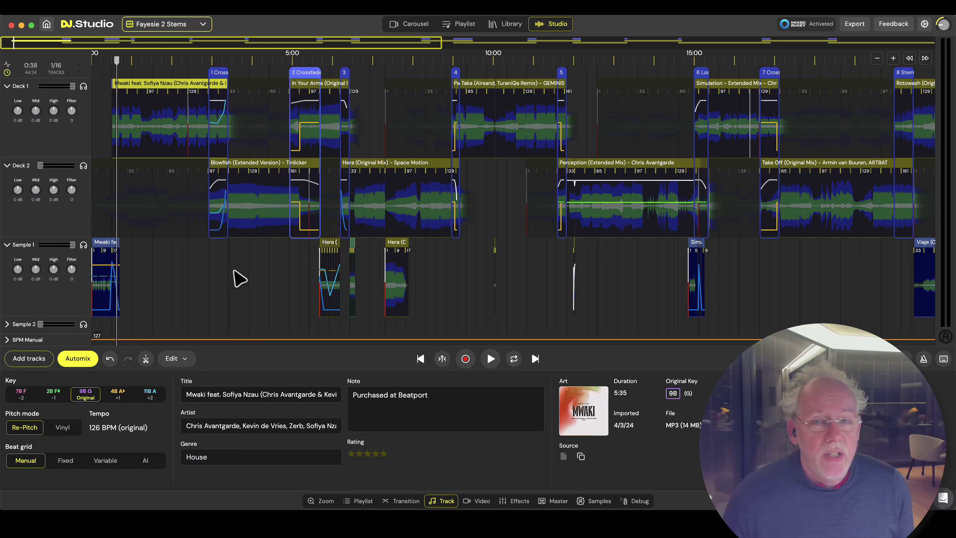
{"action": "key", "text": "c"}
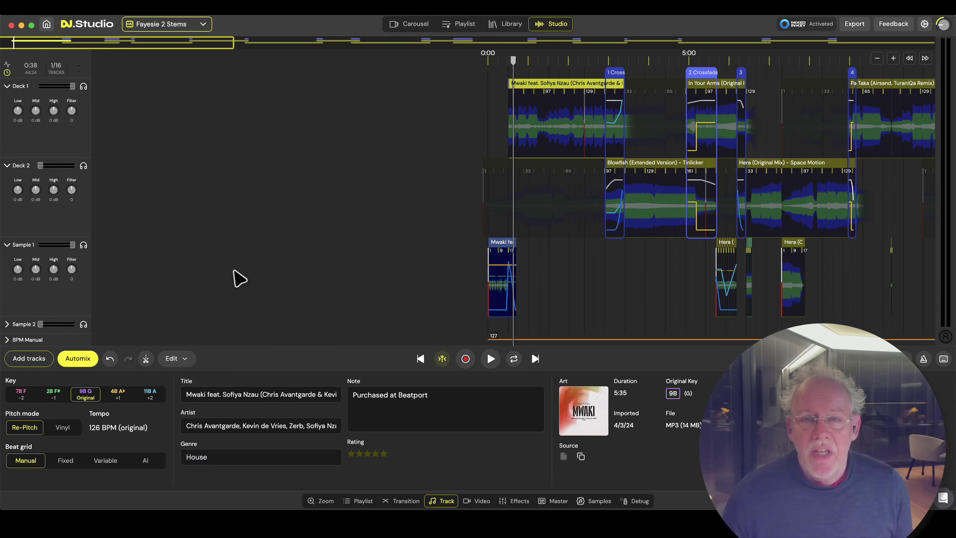
{"action": "left_click", "coordinate": [442, 359]}
{"action": "left_click", "coordinate": [442, 359]}
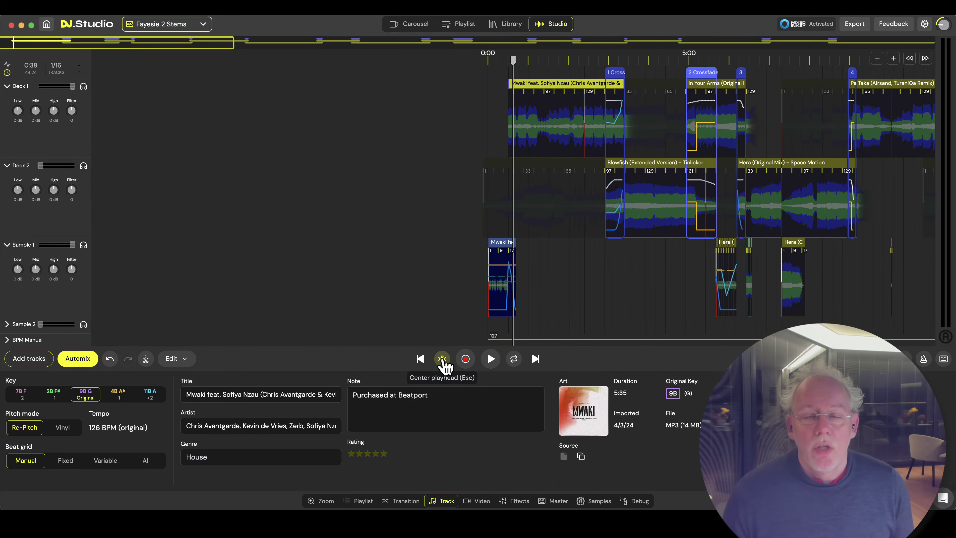
{"action": "left_click", "coordinate": [443, 359]}
{"action": "left_click", "coordinate": [443, 359]}
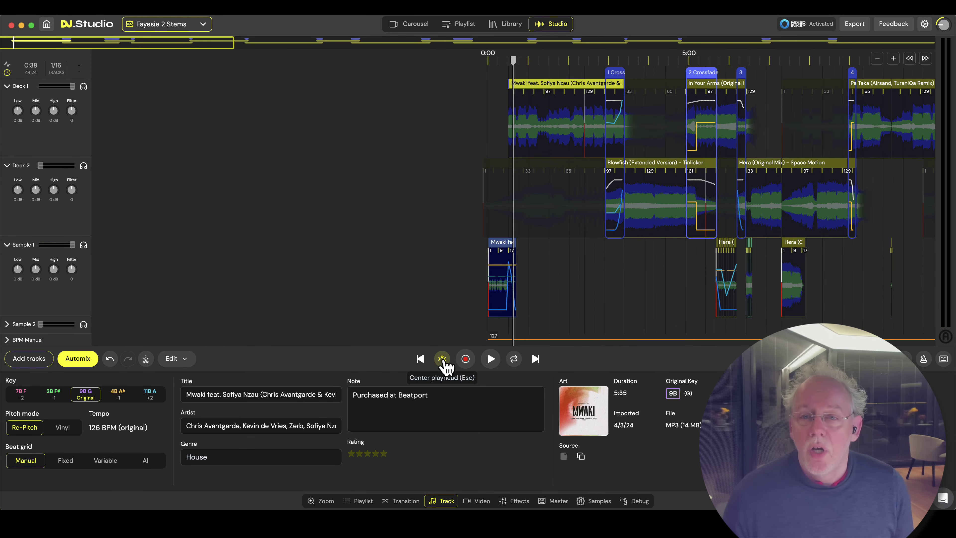
Move the opening Mwaki track on Deck 1 together with its vocal sample so that the track starts at about 0:35.
{"action": "scroll", "coordinate": [513, 245], "scroll_direction": "up", "scroll_amount": 6}
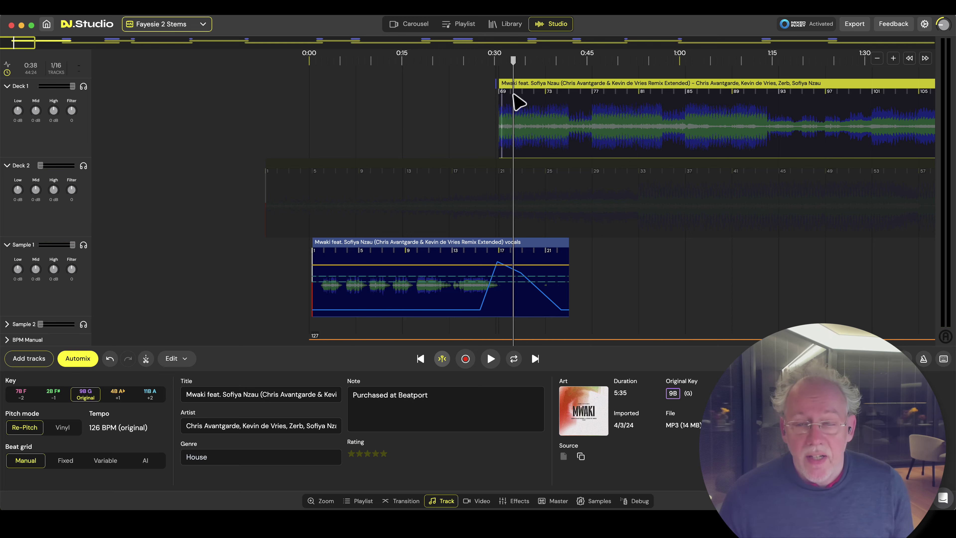
{"action": "left_click_drag", "start_coordinate": [539, 89], "coordinate": [679, 102]}
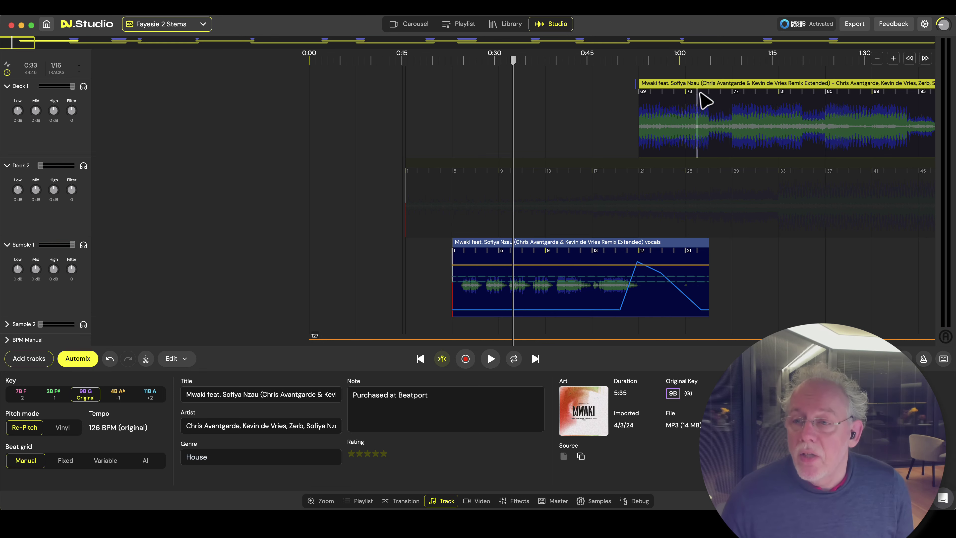
{"action": "left_click_drag", "start_coordinate": [701, 90], "coordinate": [586, 91]}
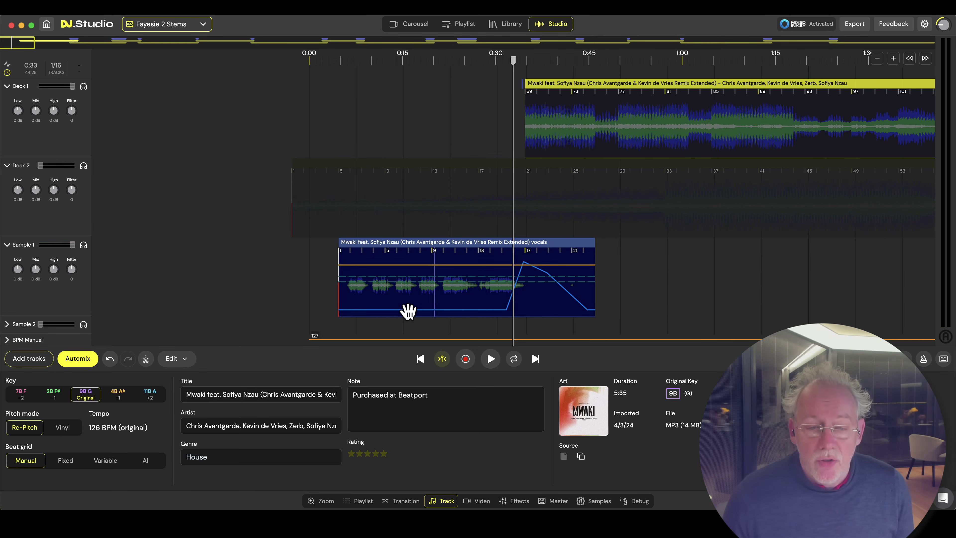
Play the mix from about 0:04 and skip through the intro vocals to the Deck 1 entry.
{"action": "scroll", "coordinate": [327, 327], "scroll_direction": "left", "scroll_amount": 5}
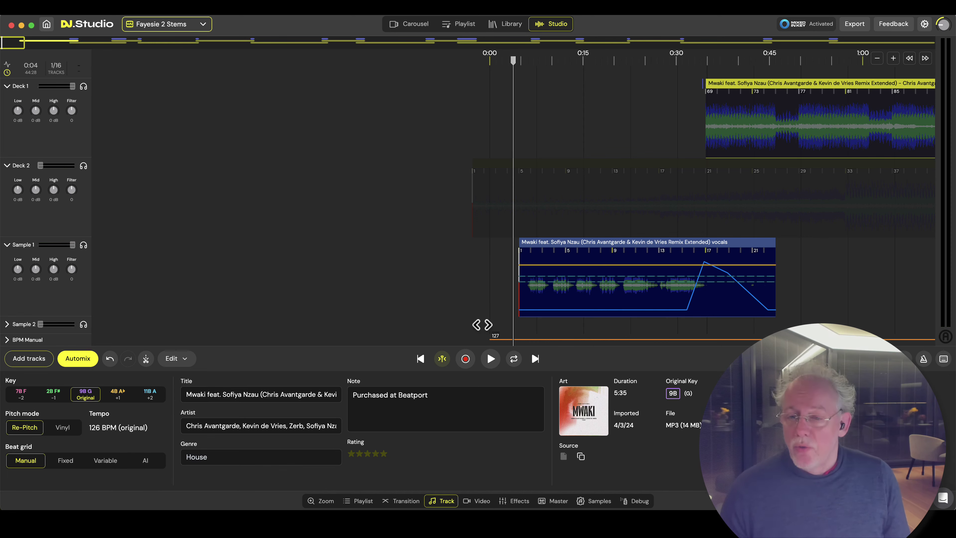
{"action": "key", "text": "space"}
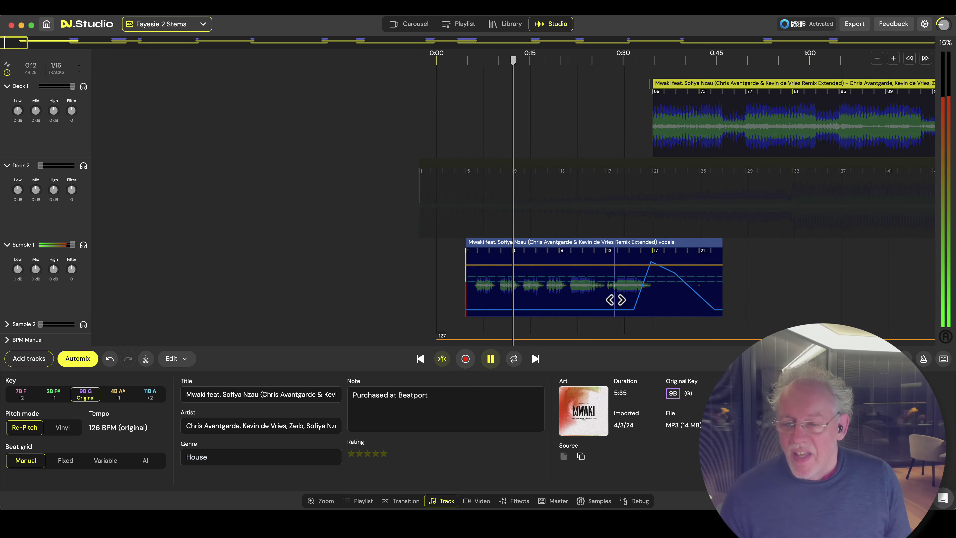
{"action": "left_click", "coordinate": [617, 298]}
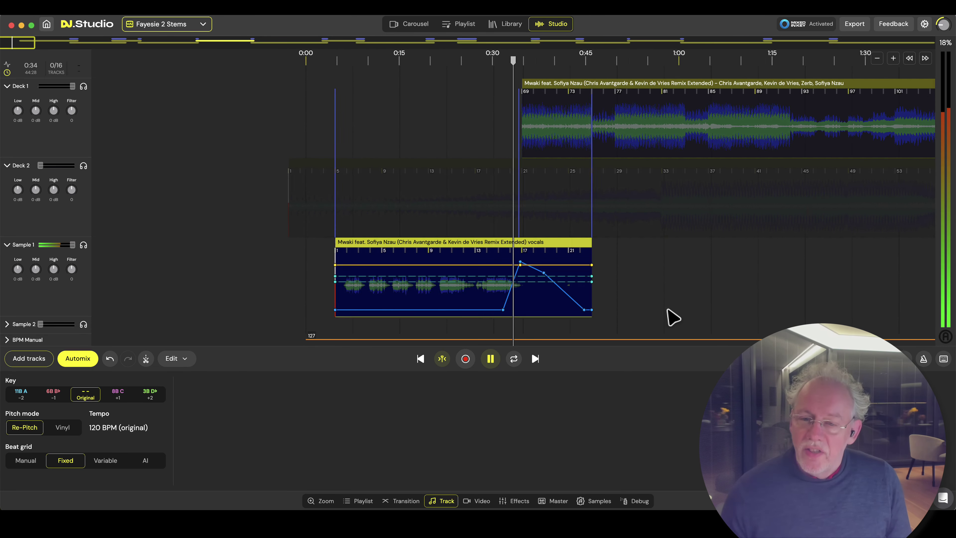
Try a gradual white noise rise from the start of the intro vocal sample, listen to it, and undo the change.
{"action": "mouse_move", "coordinate": [485, 262]}
{"action": "mouse_move", "coordinate": [516, 270]}
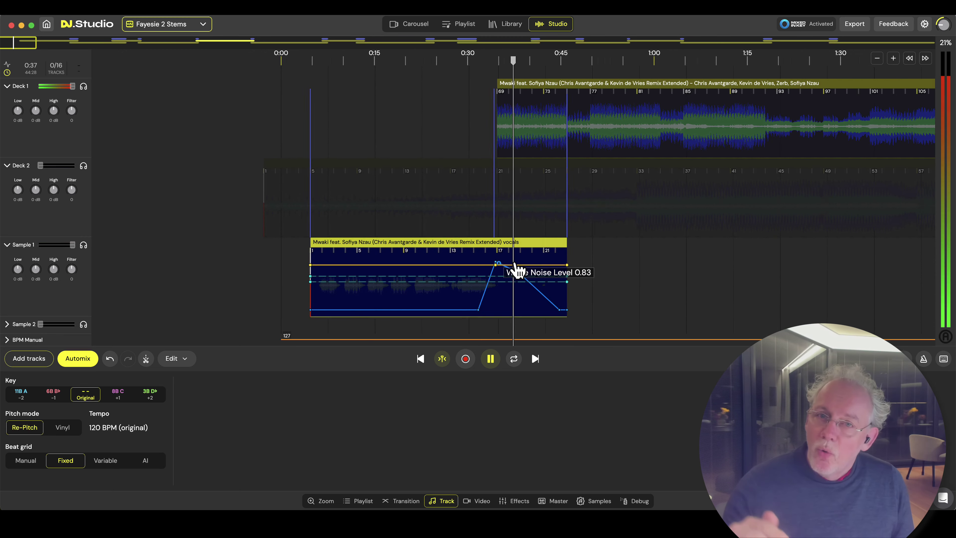
{"action": "key", "text": "space"}
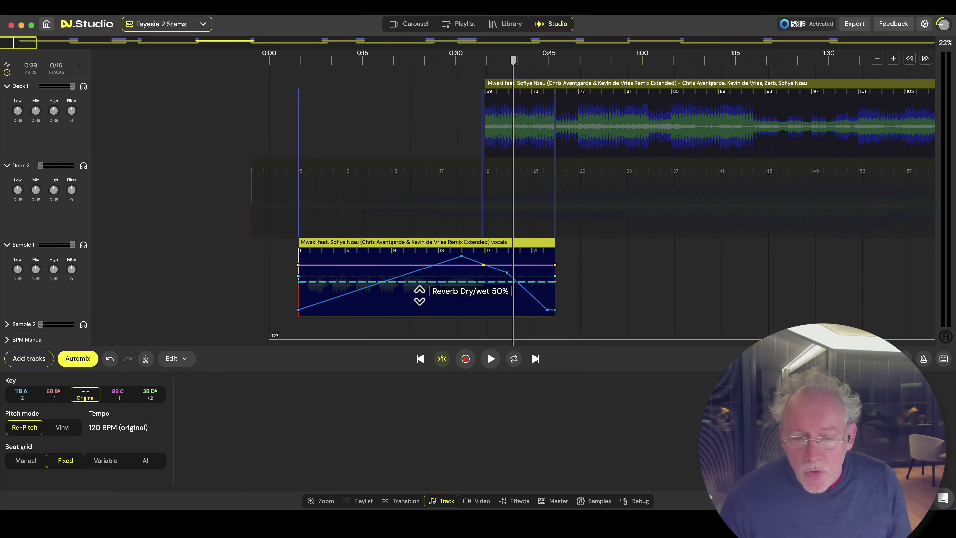
{"action": "left_click", "coordinate": [420, 295]}
{"action": "key", "text": "space"}
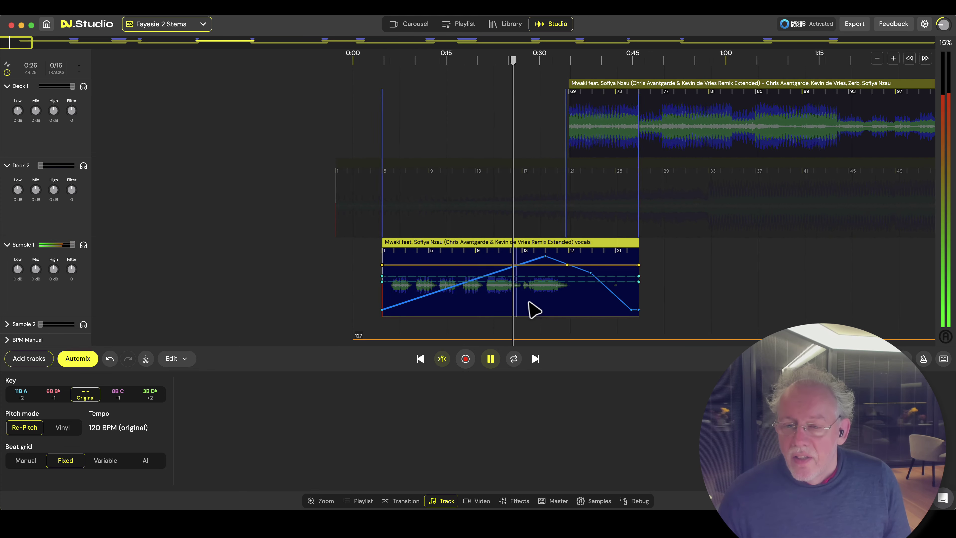
{"action": "key", "text": "space"}
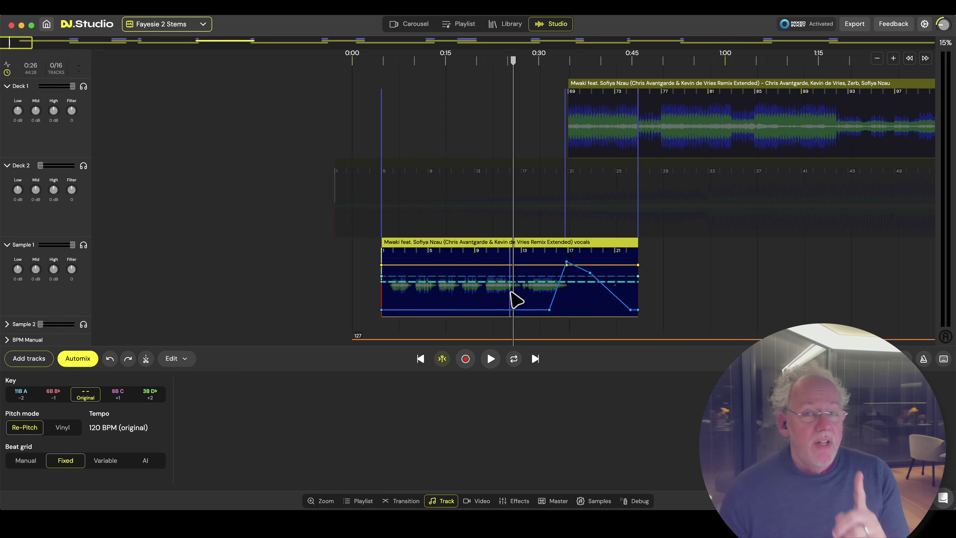
Listen to the breakdown of the Mwaki track on Deck 1 at about 1:33.
{"action": "left_click", "coordinate": [694, 277]}
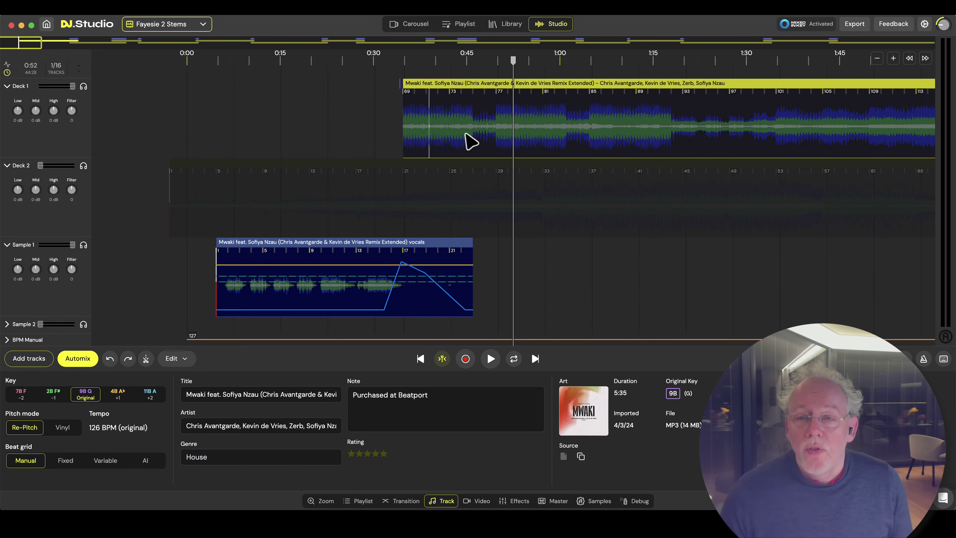
{"action": "scroll", "coordinate": [576, 145], "scroll_direction": "down", "scroll_amount": 3}
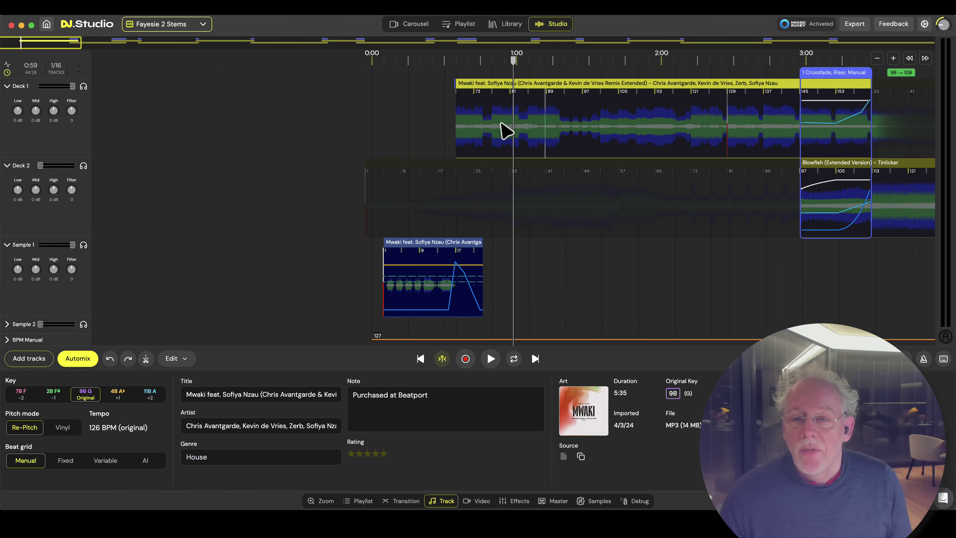
{"action": "scroll", "coordinate": [501, 130], "scroll_direction": "up", "scroll_amount": 3}
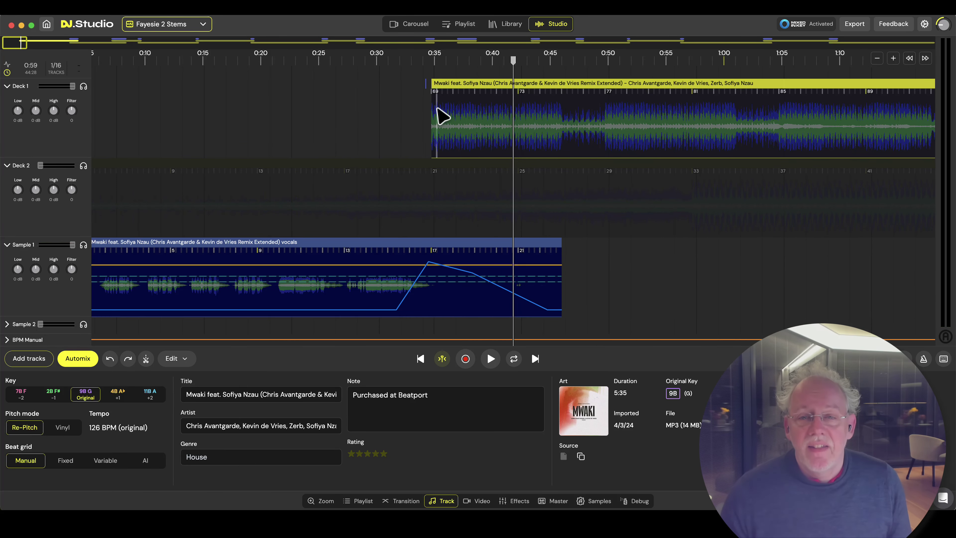
{"action": "scroll", "coordinate": [653, 280], "scroll_direction": "down", "scroll_amount": 4}
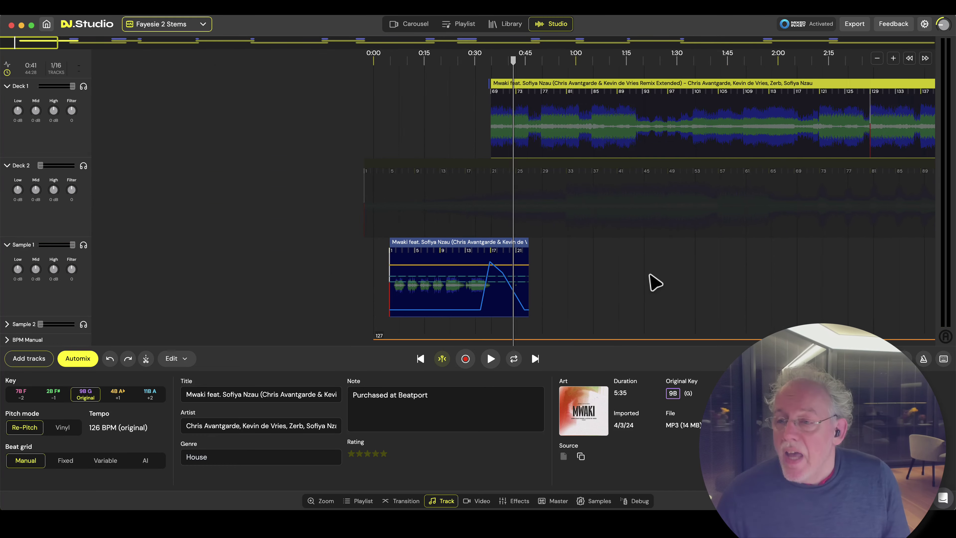
{"action": "left_click", "coordinate": [654, 139]}
{"action": "key", "text": "space"}
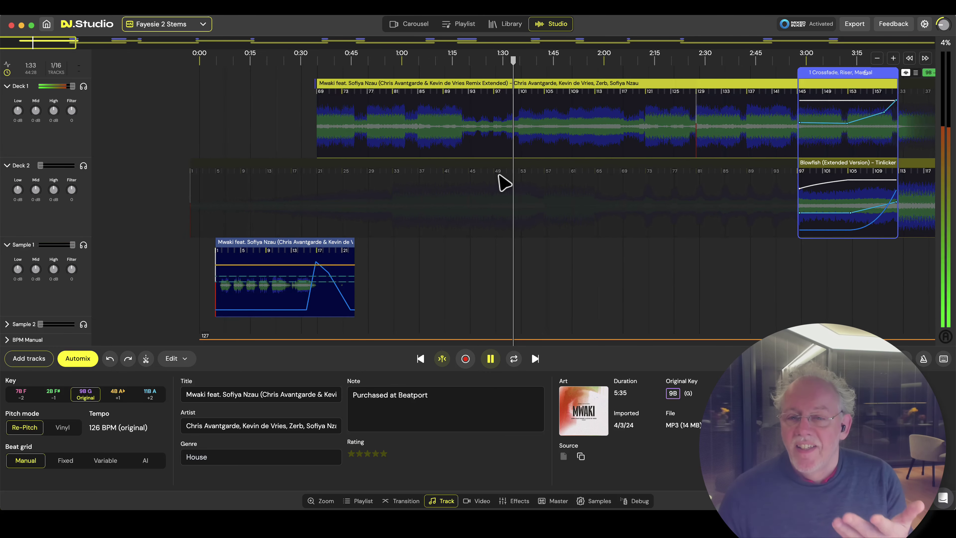
{"action": "key", "text": "space"}
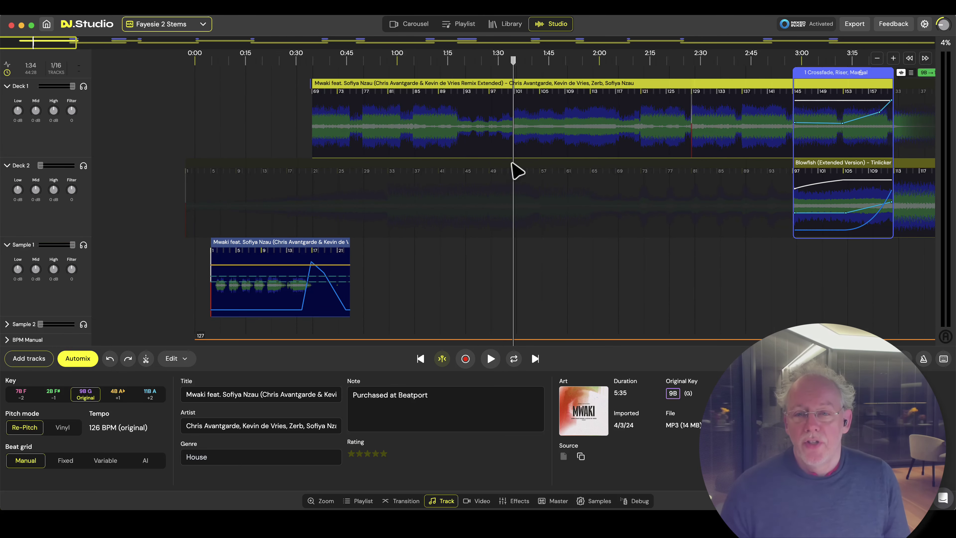
Copy the vocals of the Mwaki breakdown, from about 1:20 to 2:08, into the sample lane.
{"action": "scroll", "coordinate": [466, 136], "scroll_direction": "right", "scroll_amount": 3}
{"action": "left_click_drag", "start_coordinate": [358, 136], "coordinate": [525, 144]}
{"action": "right_click", "coordinate": [526, 148]}
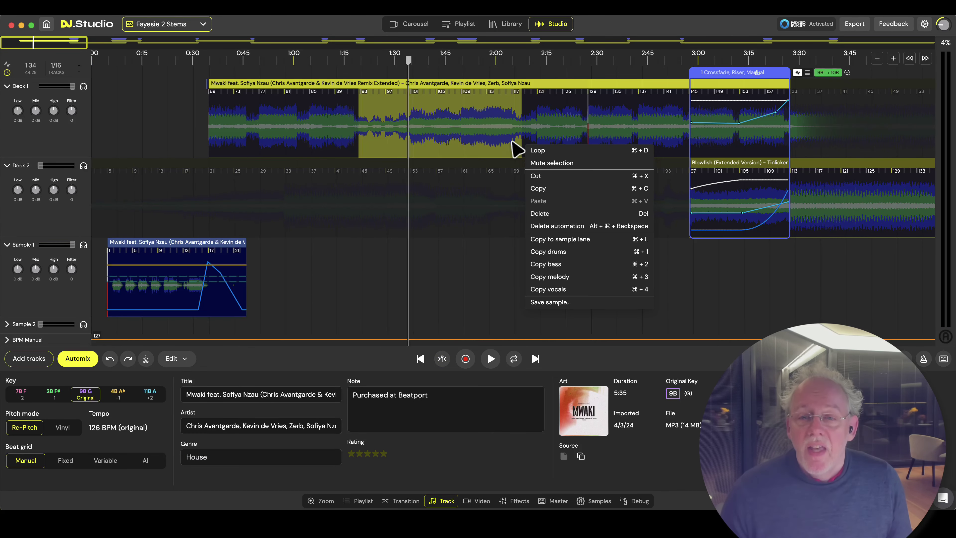
{"action": "left_click", "coordinate": [574, 291]}
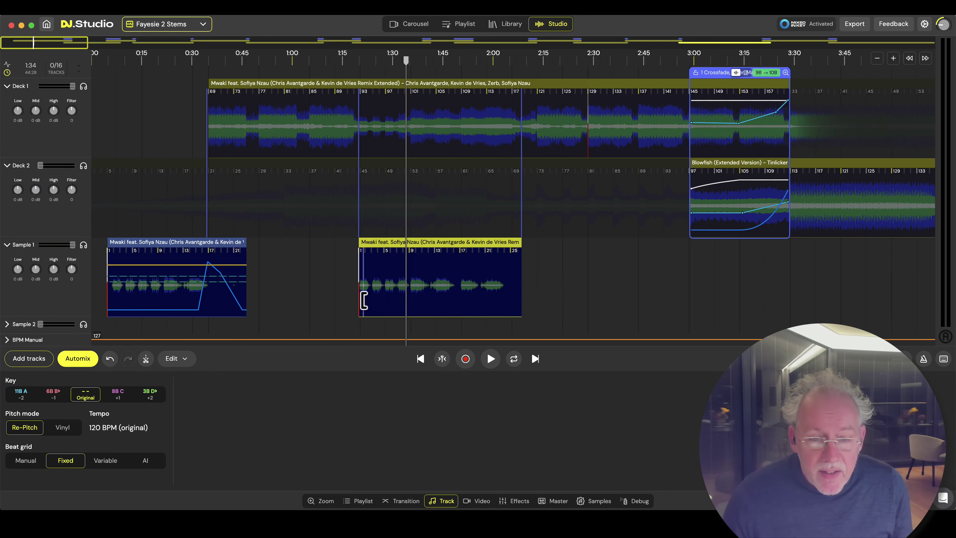
Solo the Sample 1 lane and play the copied breakdown vocals from their start.
{"action": "scroll", "coordinate": [364, 300], "scroll_direction": "up", "scroll_amount": 3}
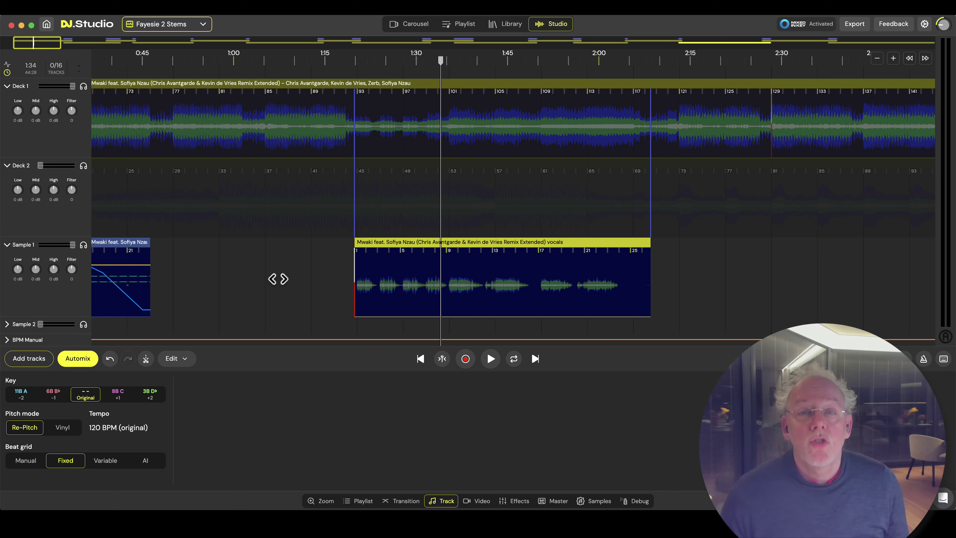
{"action": "key", "text": "s"}
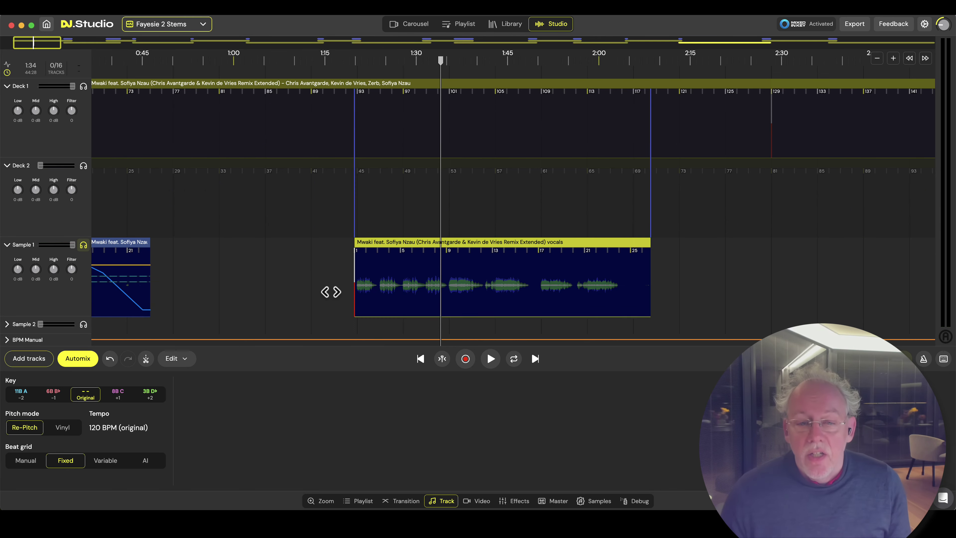
{"action": "left_click", "coordinate": [356, 296]}
{"action": "key", "text": "space"}
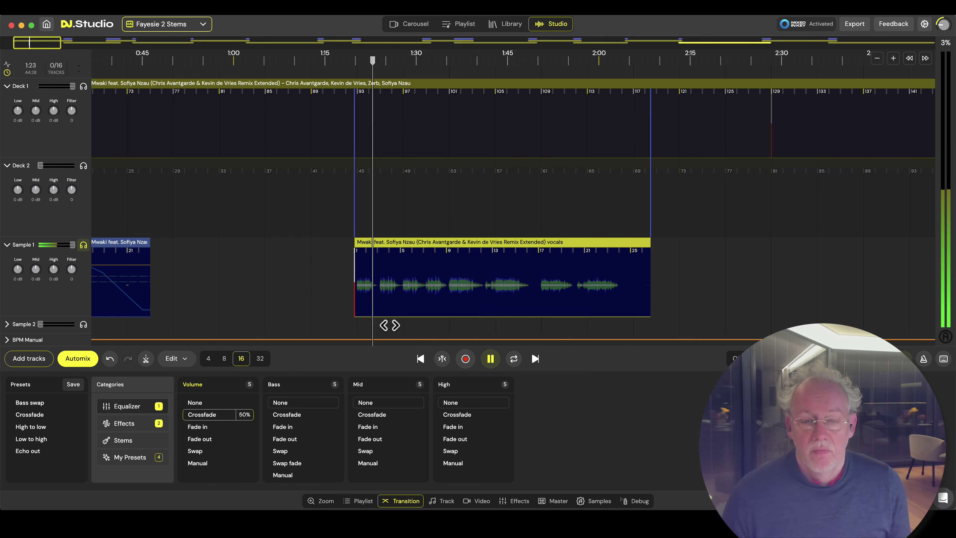
{"action": "left_click", "coordinate": [389, 324]}
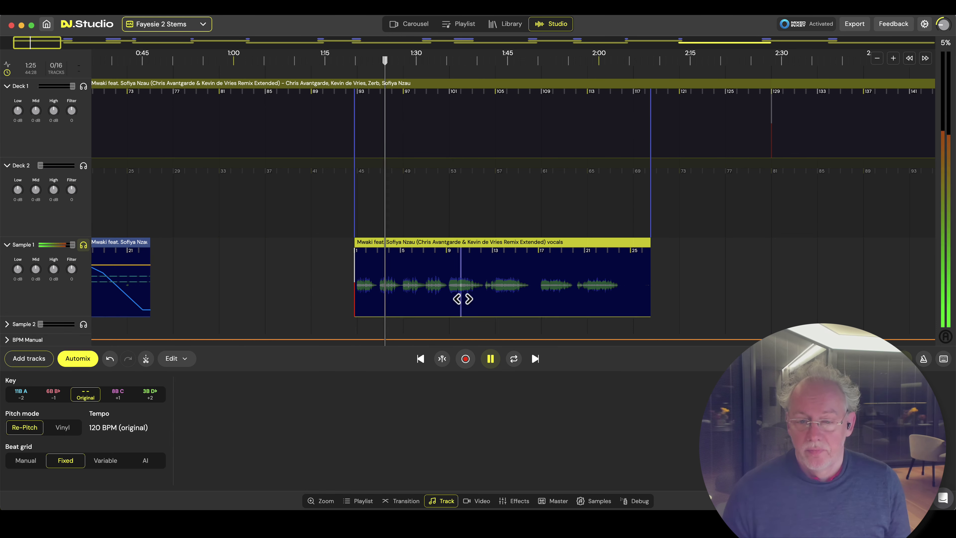
Find the end of the vocal phrase near 1:49 and shorten the breakdown vocal sample to end there.
{"action": "left_click", "coordinate": [513, 296]}
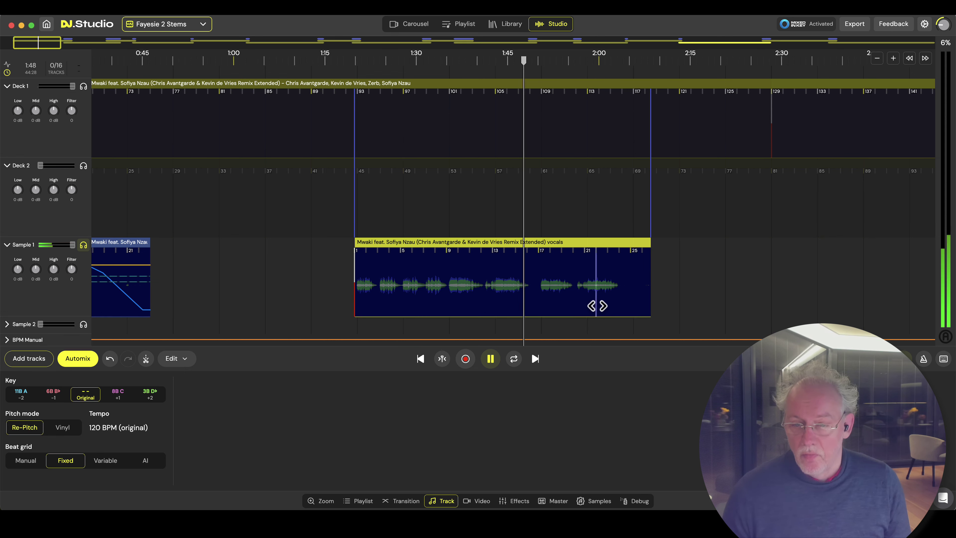
{"action": "key", "text": "space"}
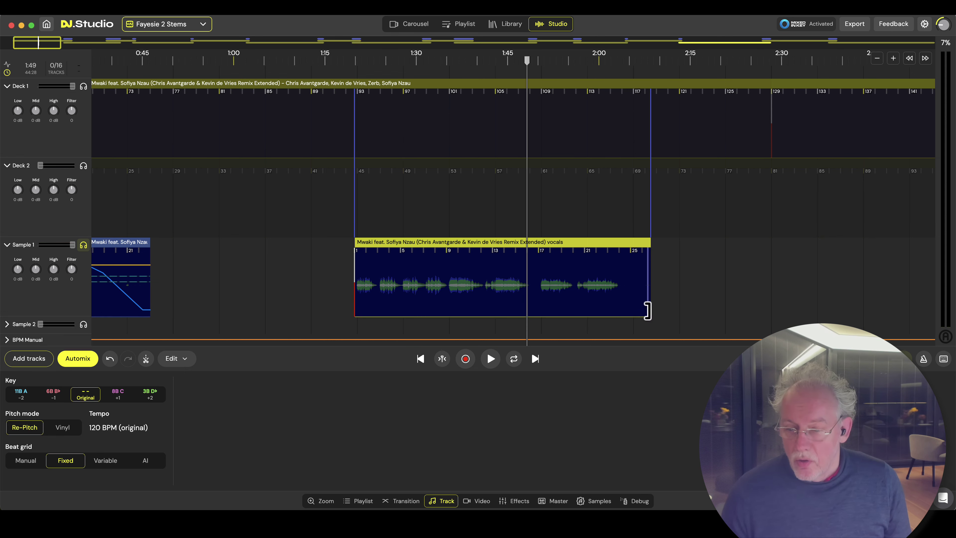
{"action": "left_click_drag", "start_coordinate": [635, 309], "coordinate": [533, 309]}
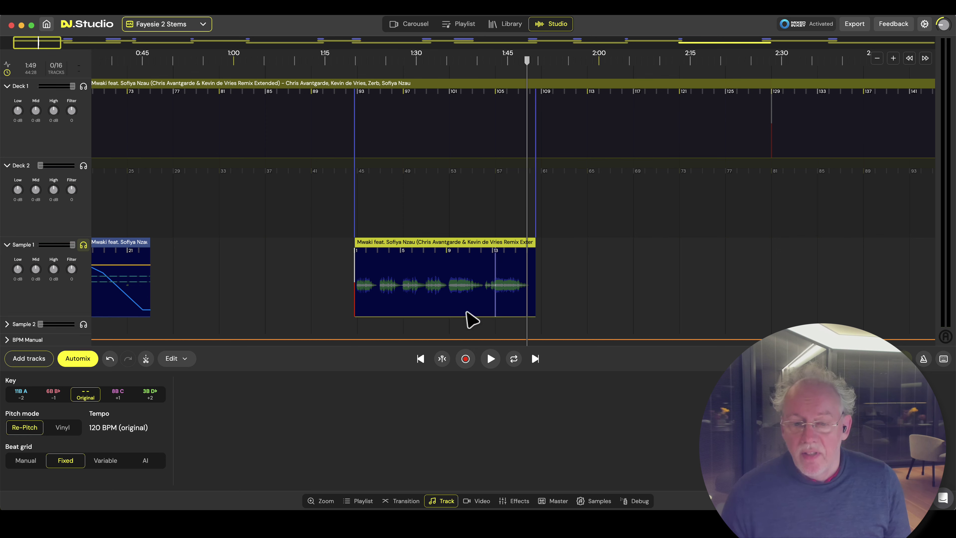
Add reverb (size 80%, mix 50%) and echo (time 3/4, dry/wet 50%) to the breakdown vocal sample during playback.
{"action": "left_click", "coordinate": [360, 300]}
{"action": "key", "text": "space"}
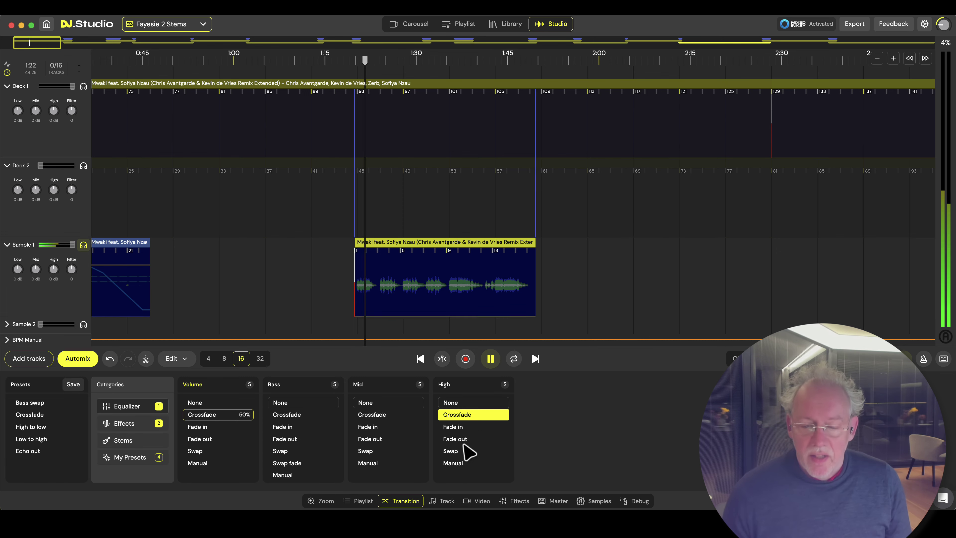
{"action": "left_click", "coordinate": [514, 501]}
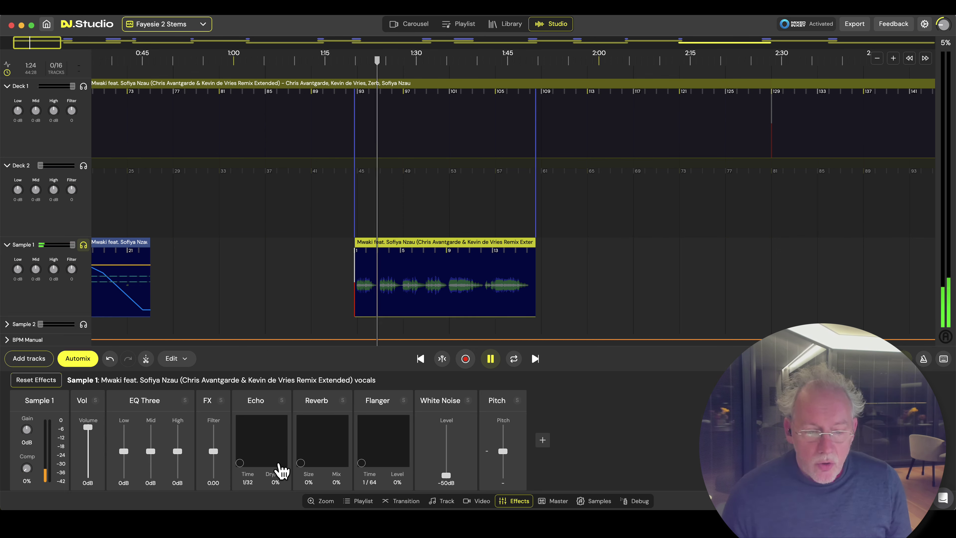
{"action": "left_click_drag", "start_coordinate": [301, 463], "coordinate": [335, 440]}
{"action": "left_click_drag", "start_coordinate": [240, 462], "coordinate": [271, 442]}
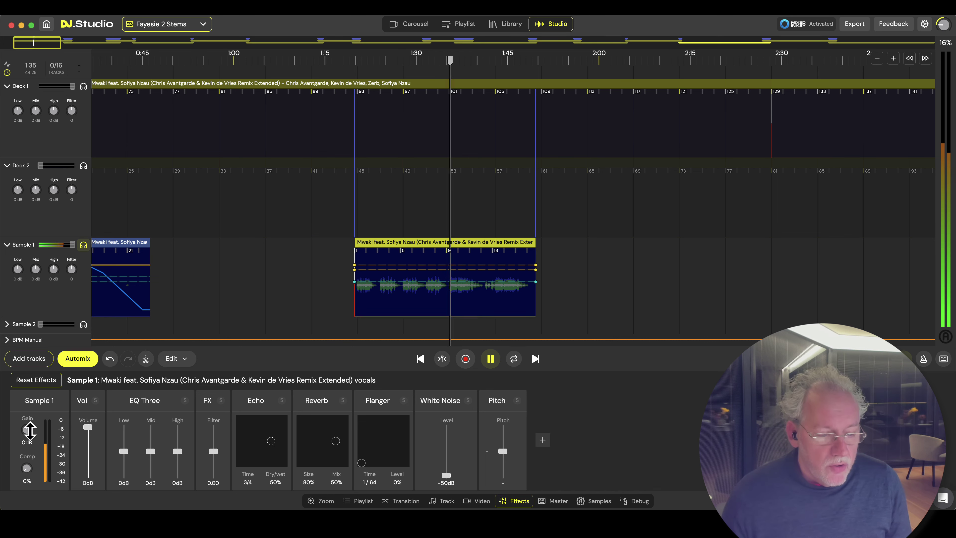
Raise the breakdown vocal sample's gain to 2.3 dB, stop playback and take Sample 1 out of solo.
{"action": "left_click_drag", "start_coordinate": [27, 428], "coordinate": [30, 399]}
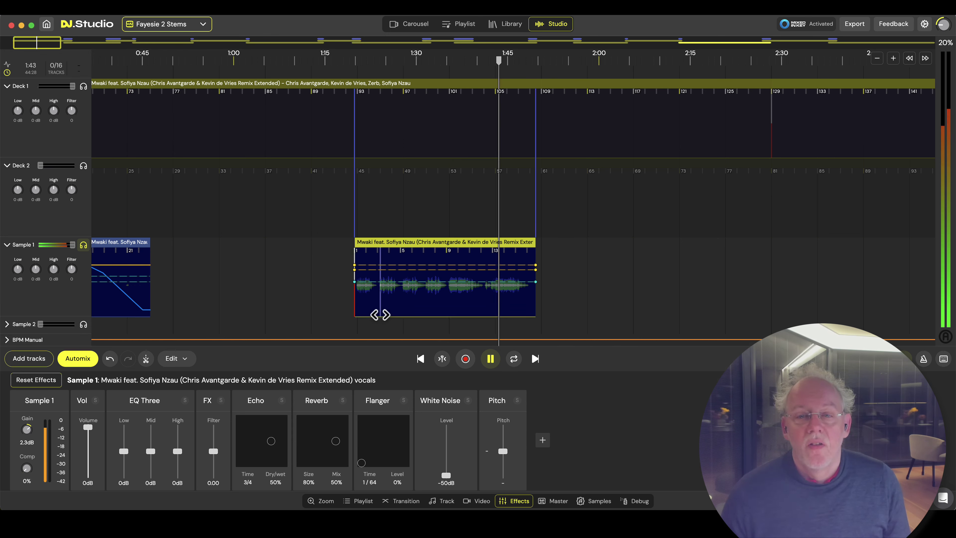
{"action": "key", "text": "space"}
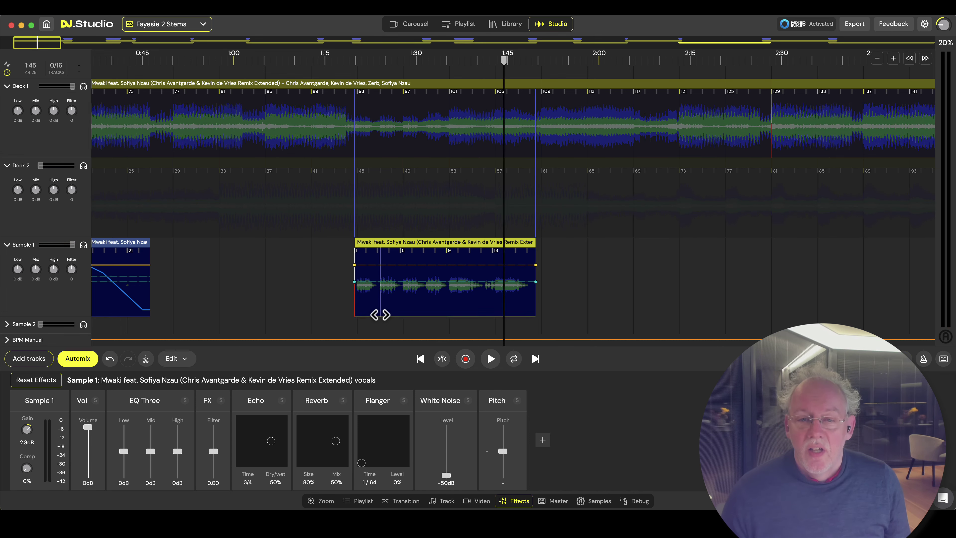
Play the full mix over the breakdown vocals, dropping Sample 1's volume to -50 dB and restoring it to compare, and stop playback.
{"action": "left_click", "coordinate": [381, 203]}
{"action": "key", "text": "space"}
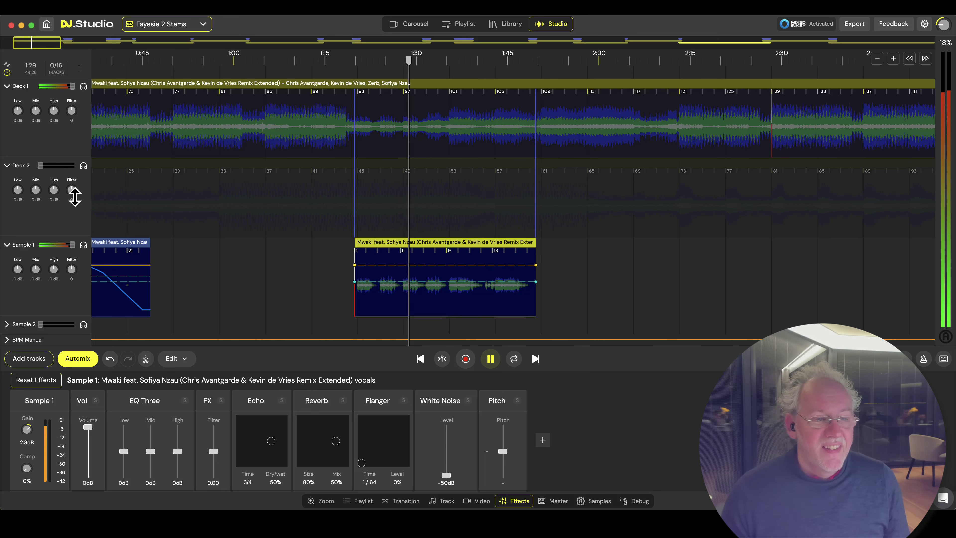
{"action": "left_click_drag", "start_coordinate": [77, 246], "coordinate": [28, 249]}
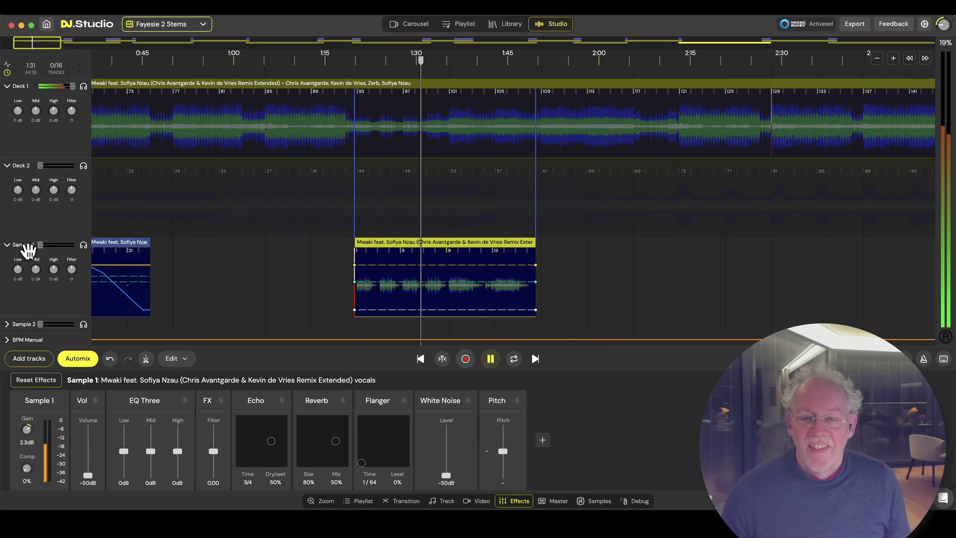
{"action": "left_click_drag", "start_coordinate": [28, 248], "coordinate": [114, 251]}
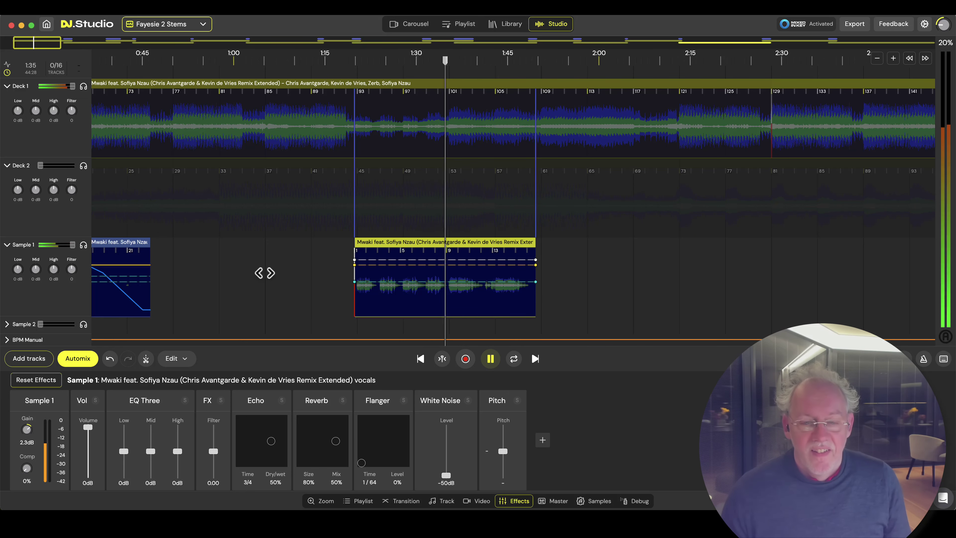
{"action": "key", "text": "space"}
Play the first transition from Mwaki into Blowfish, soloing Deck 2 for part of it, and stop playback.
{"action": "scroll", "coordinate": [336, 252], "scroll_direction": "left", "scroll_amount": 10}
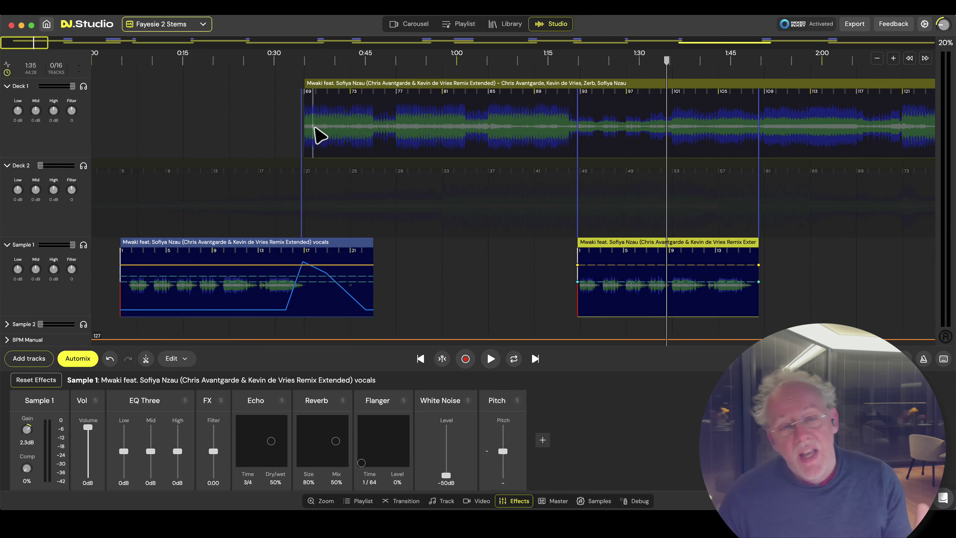
{"action": "scroll", "coordinate": [489, 218], "scroll_direction": "down", "scroll_amount": 10}
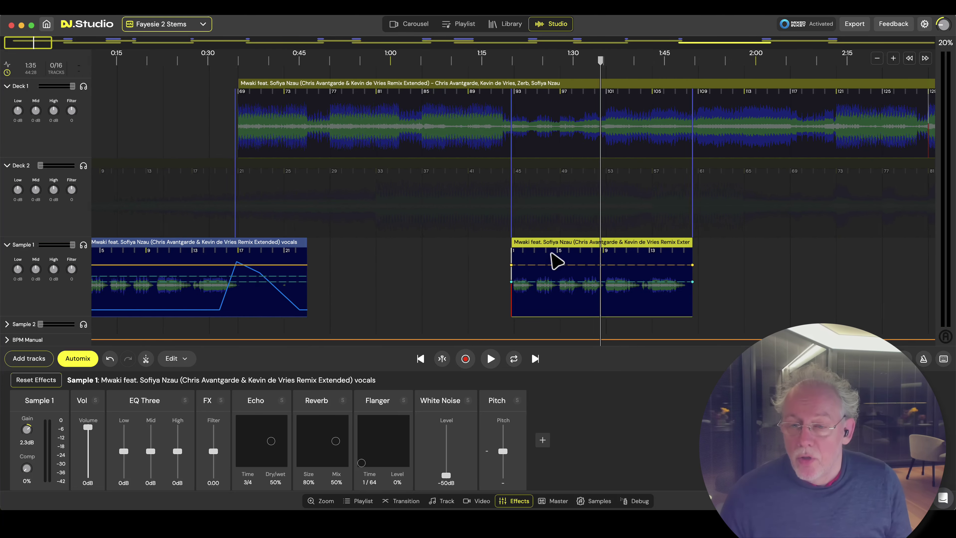
{"action": "scroll", "coordinate": [425, 156], "scroll_direction": "right", "scroll_amount": 4}
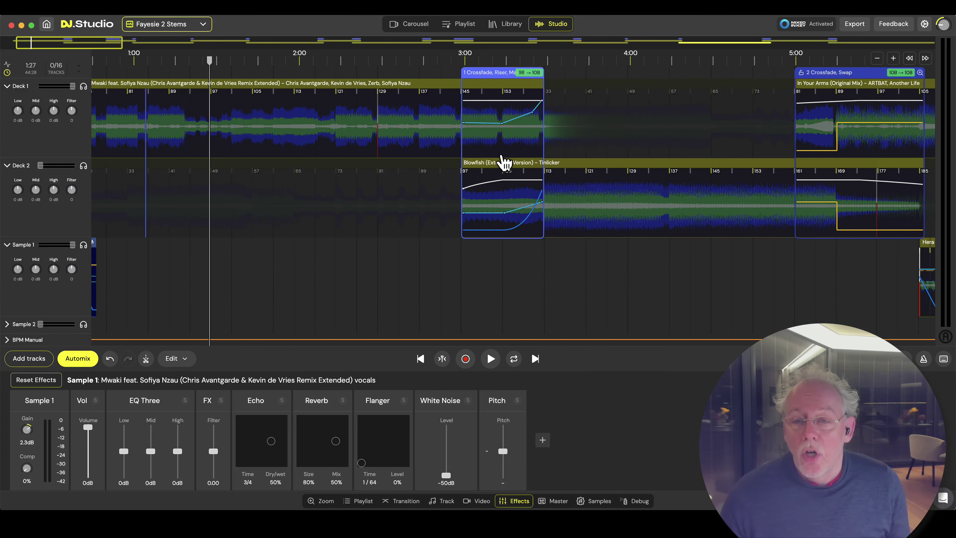
{"action": "scroll", "coordinate": [442, 284], "scroll_direction": "left", "scroll_amount": 6}
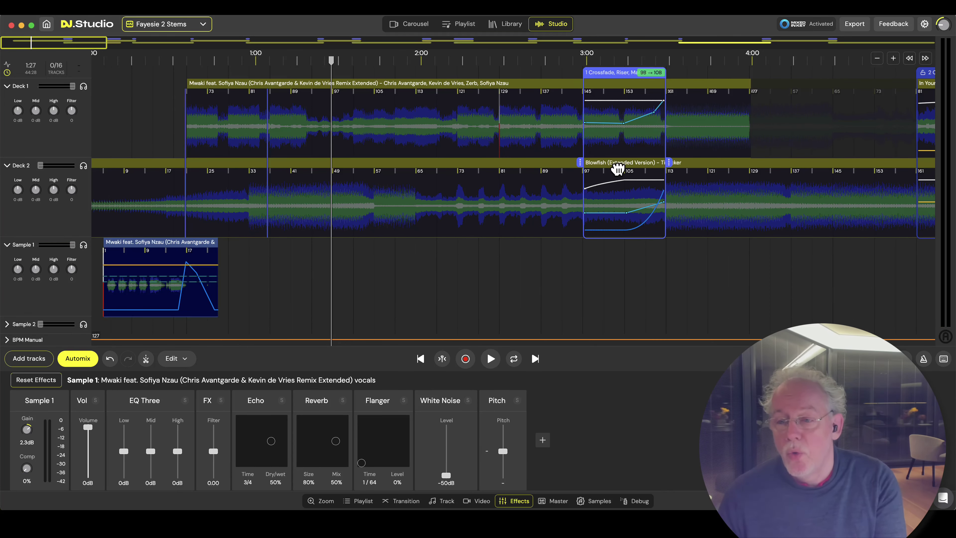
{"action": "left_click", "coordinate": [617, 168]}
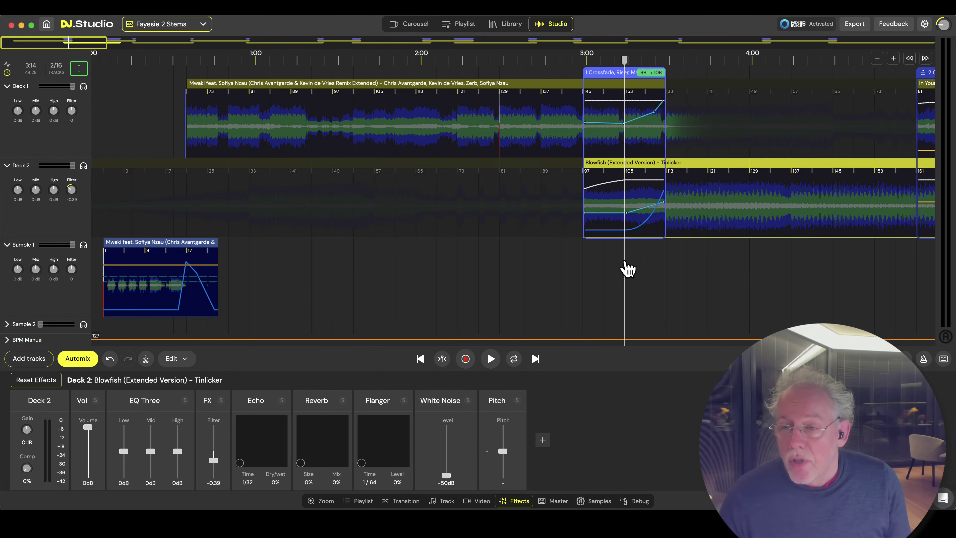
{"action": "key", "text": "space"}
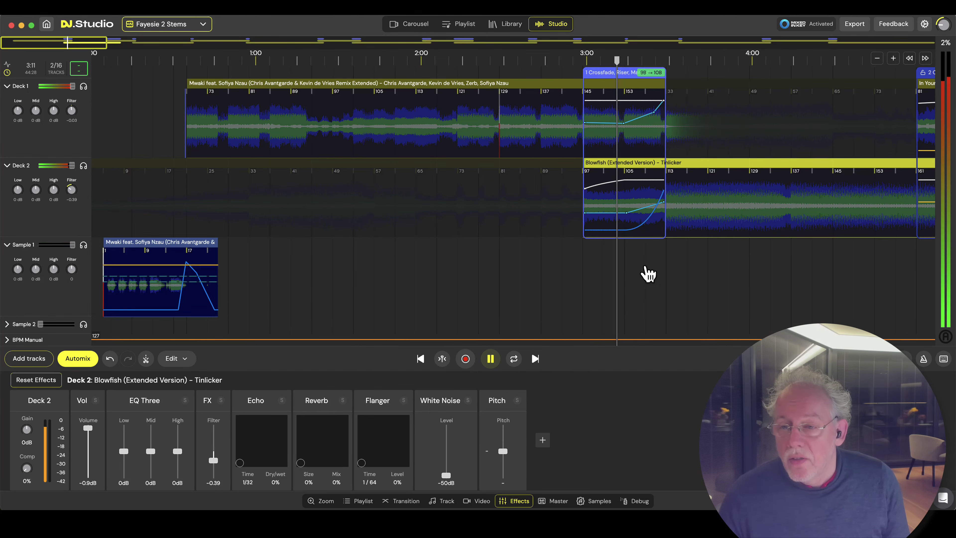
{"action": "scroll", "coordinate": [646, 274], "scroll_direction": "up", "scroll_amount": 3}
{"action": "left_click", "coordinate": [83, 167]}
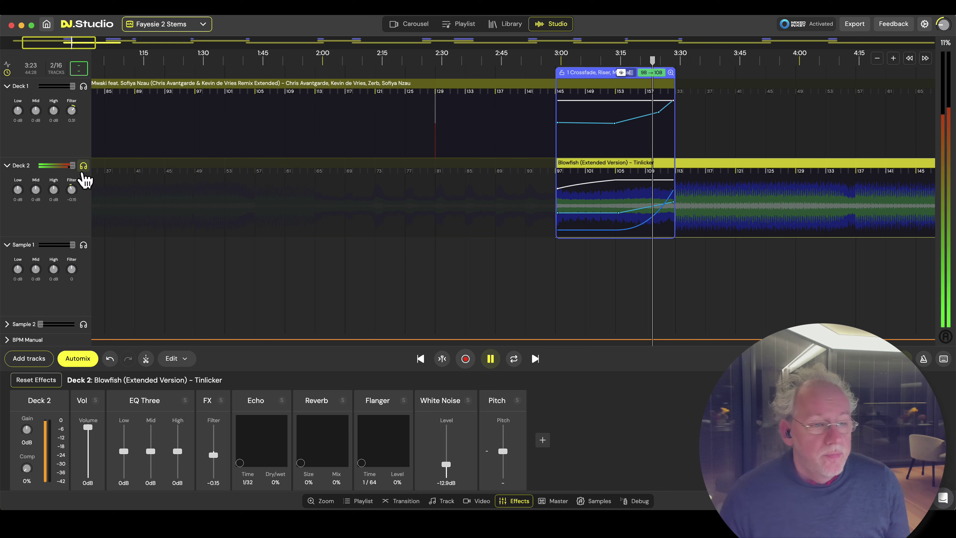
{"action": "left_click", "coordinate": [84, 168]}
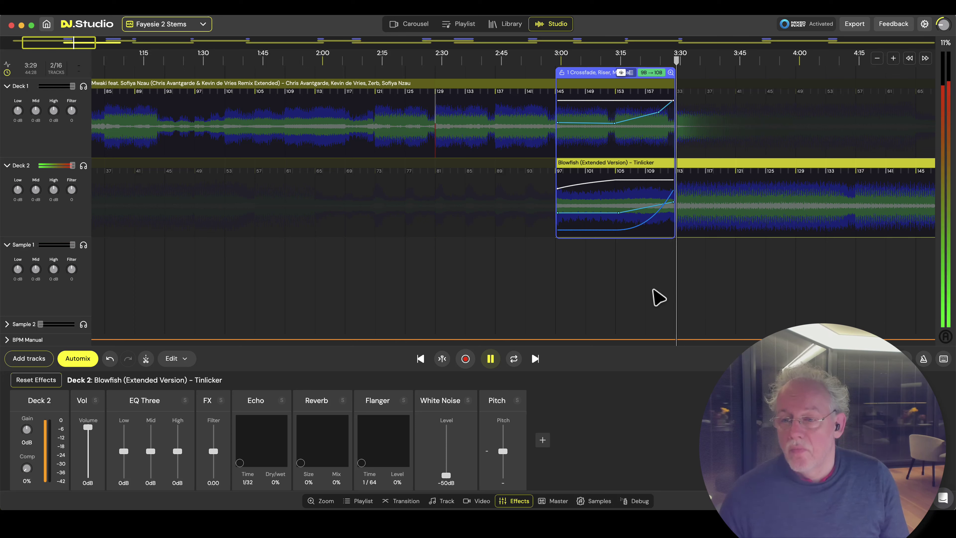
{"action": "key", "text": "space"}
Try a 0-50 range for the riser noise effect on the first transition and play it back.
{"action": "left_click", "coordinate": [639, 265]}
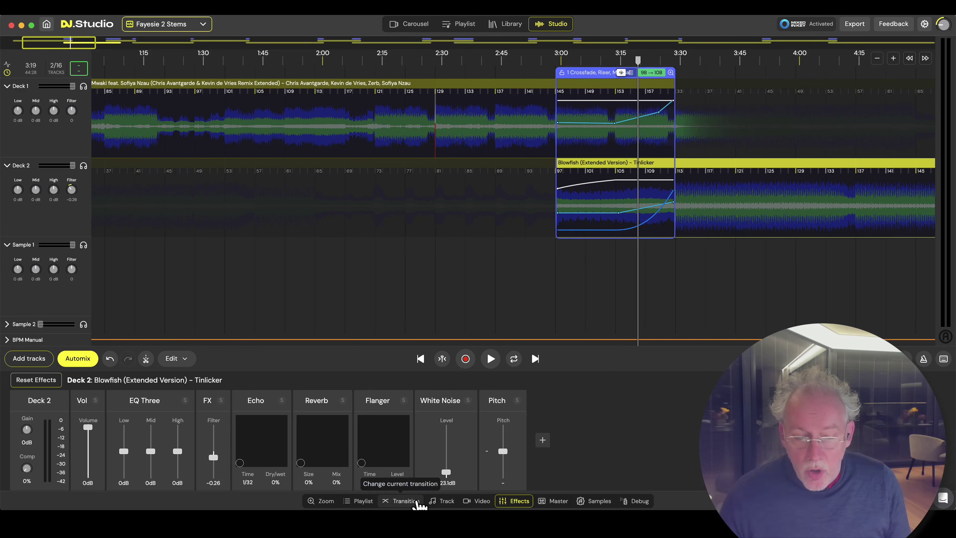
{"action": "left_click", "coordinate": [410, 502]}
{"action": "left_click", "coordinate": [152, 424]}
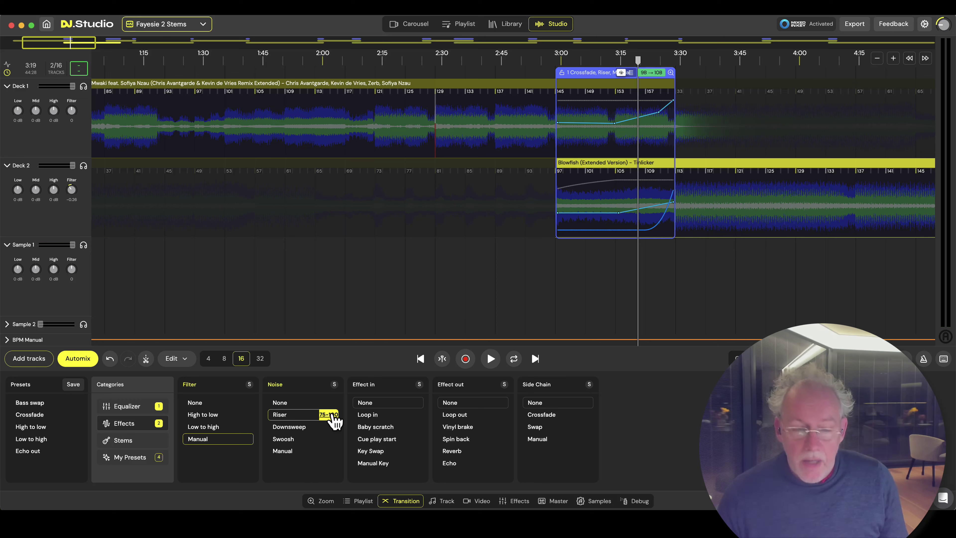
{"action": "left_click", "coordinate": [583, 261]}
{"action": "key", "text": "space"}
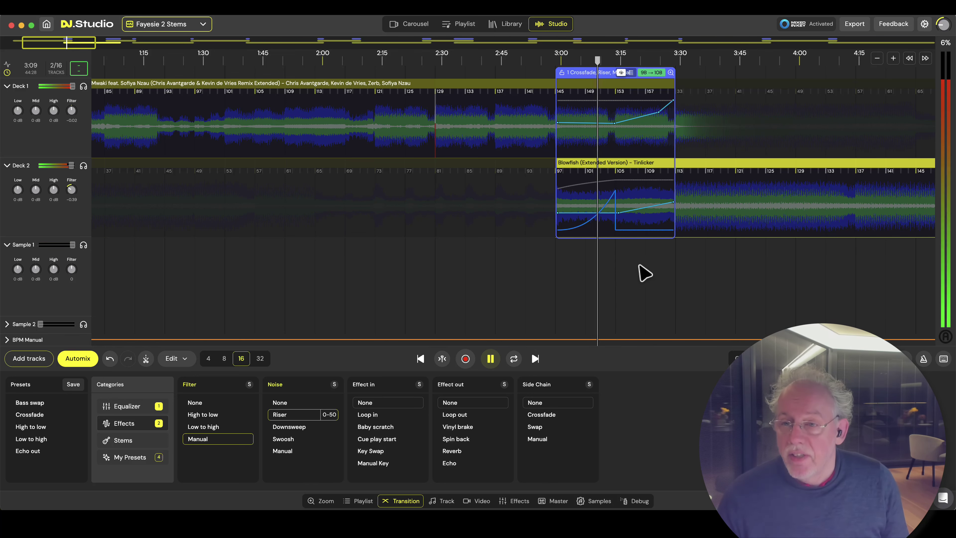
{"action": "scroll", "coordinate": [625, 268], "scroll_direction": "up", "scroll_amount": 3}
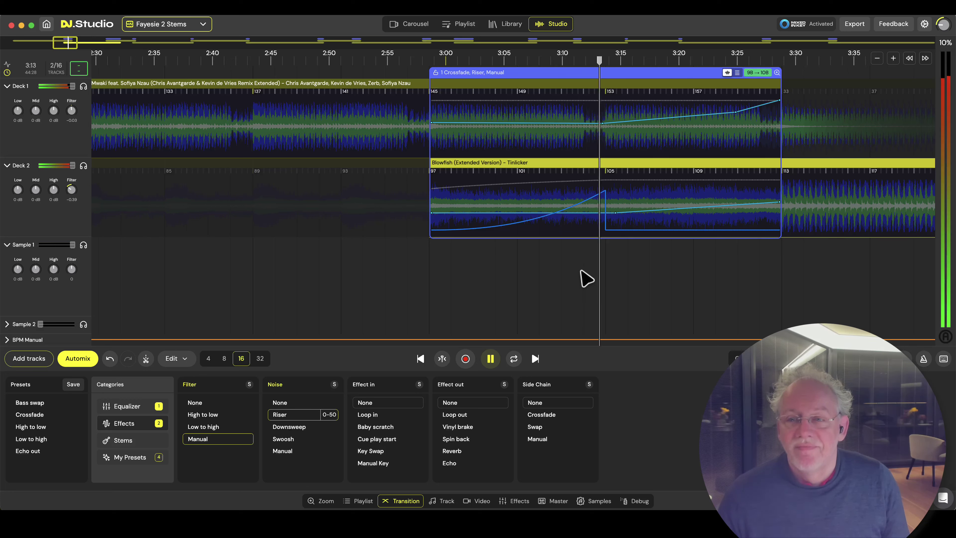
{"action": "key", "text": "space"}
Set the first transition's riser range to 50-0 and place the playhead near the transition's end at 3:27.
{"action": "left_click", "coordinate": [331, 415]}
{"action": "left_click", "coordinate": [329, 415]}
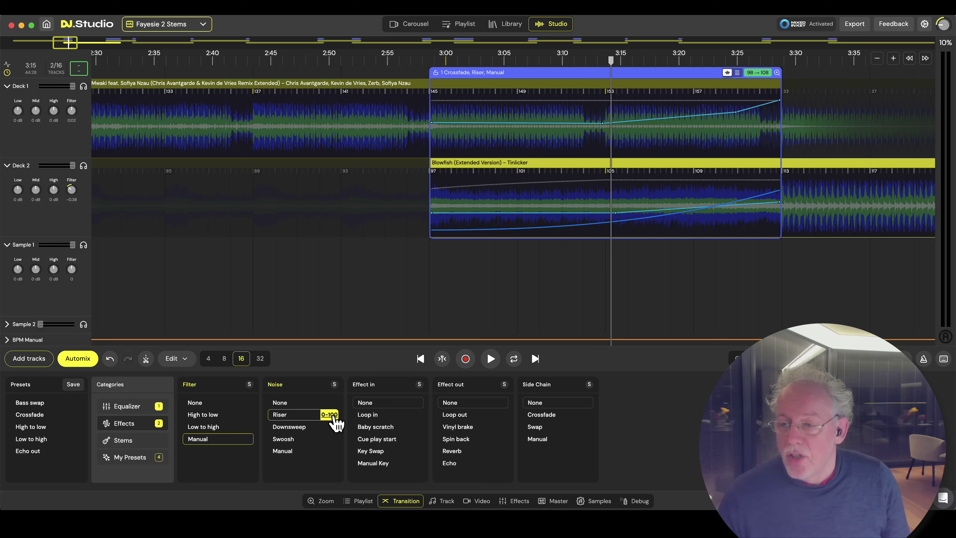
{"action": "left_click", "coordinate": [330, 414]}
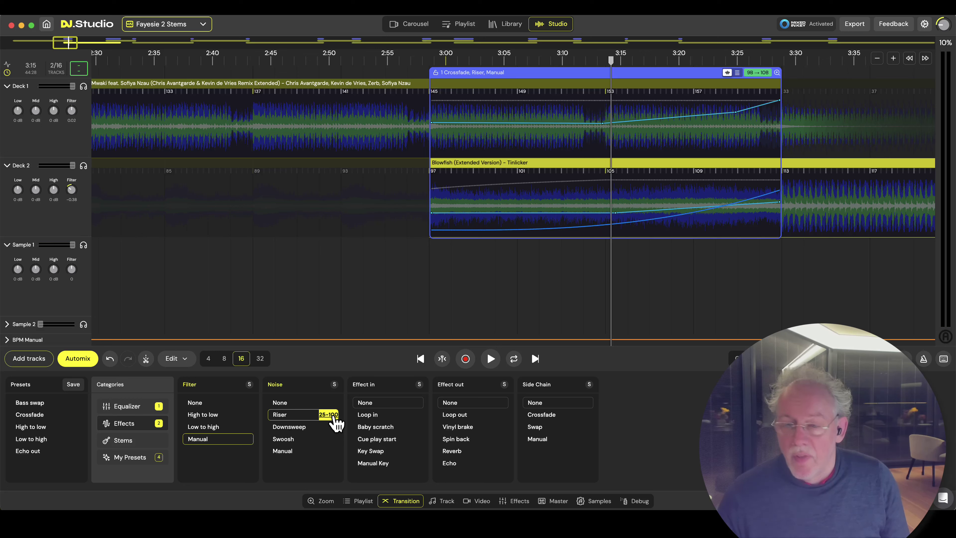
{"action": "left_click", "coordinate": [328, 414]}
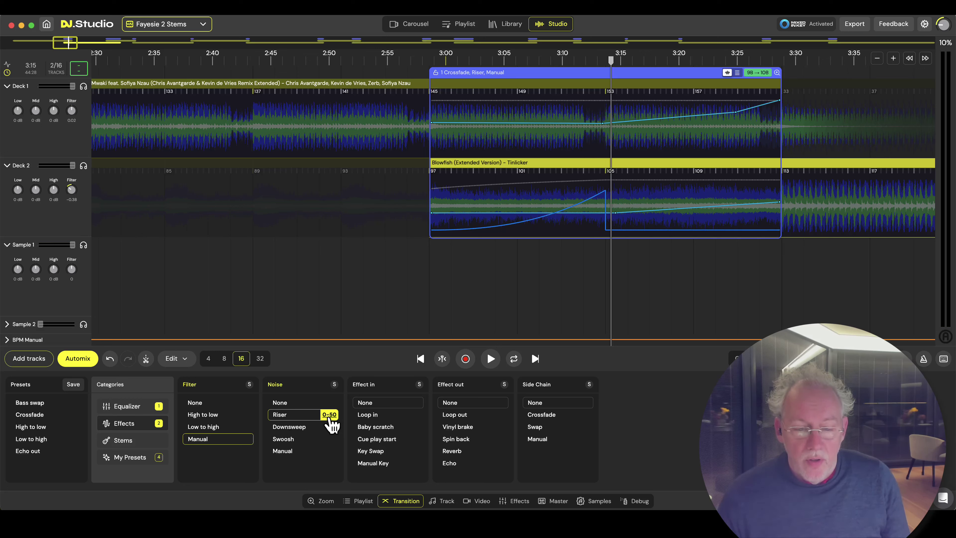
{"action": "left_click", "coordinate": [330, 415]}
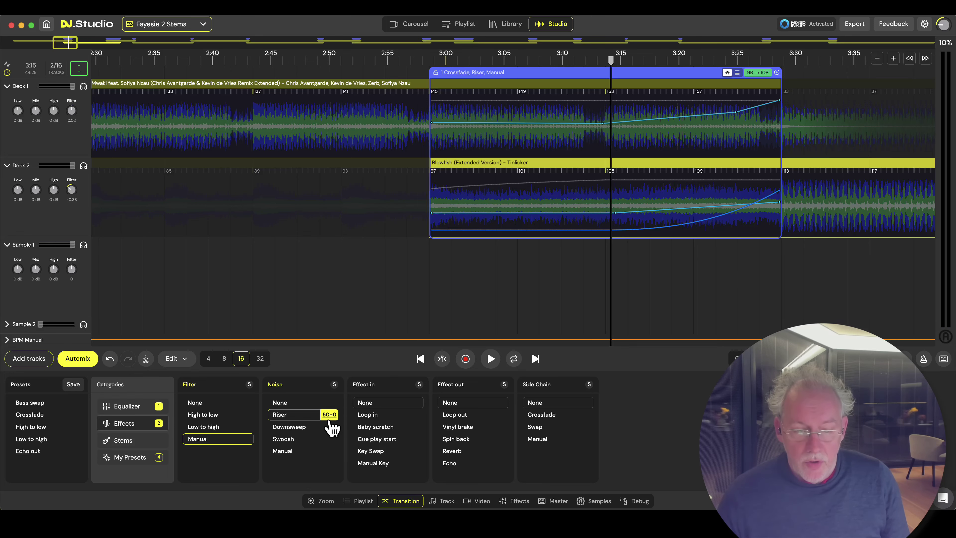
{"action": "left_click", "coordinate": [769, 288]}
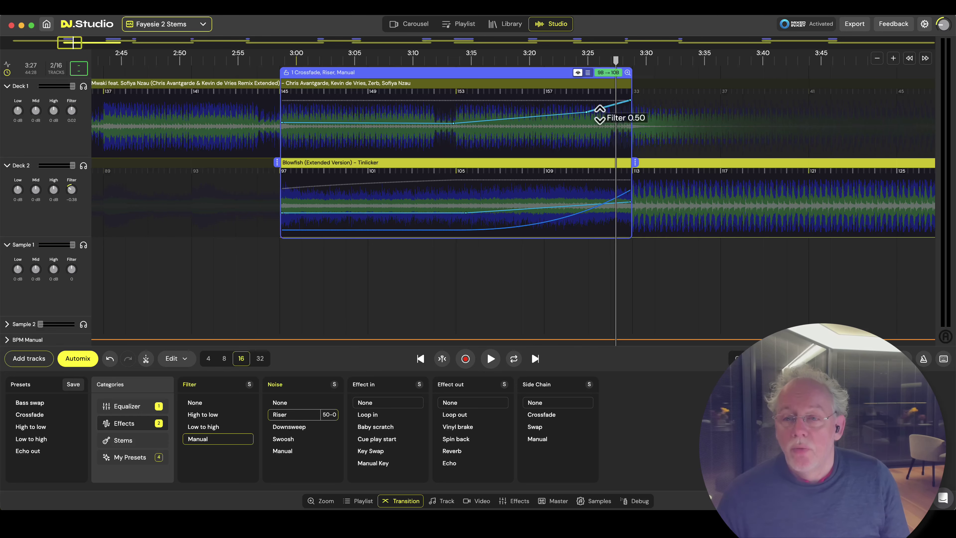
Open the second transition (Crossfade, Swap) between Blowfish and In Your Arms and look over the tracks around it.
{"action": "scroll", "coordinate": [429, 284], "scroll_direction": "down", "scroll_amount": 5}
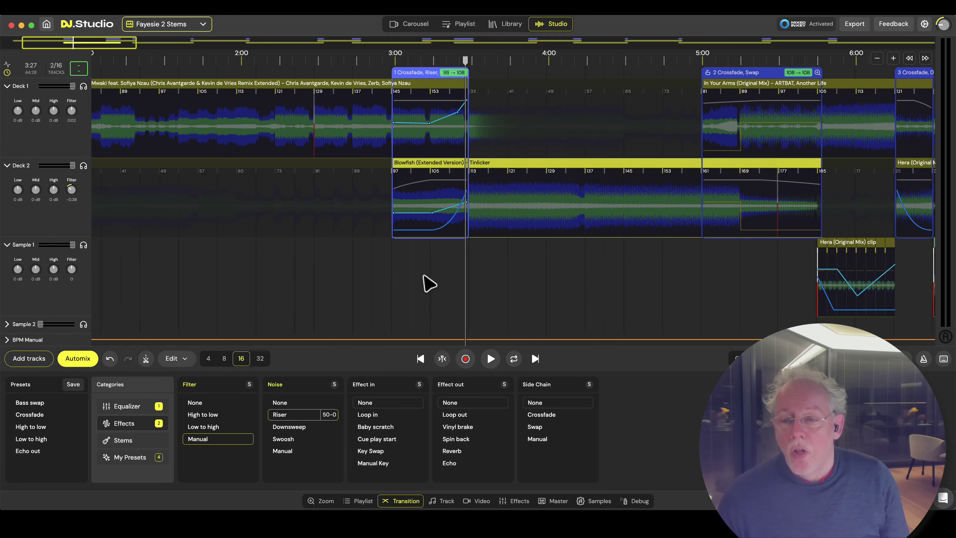
{"action": "scroll", "coordinate": [756, 297], "scroll_direction": "right", "scroll_amount": 5}
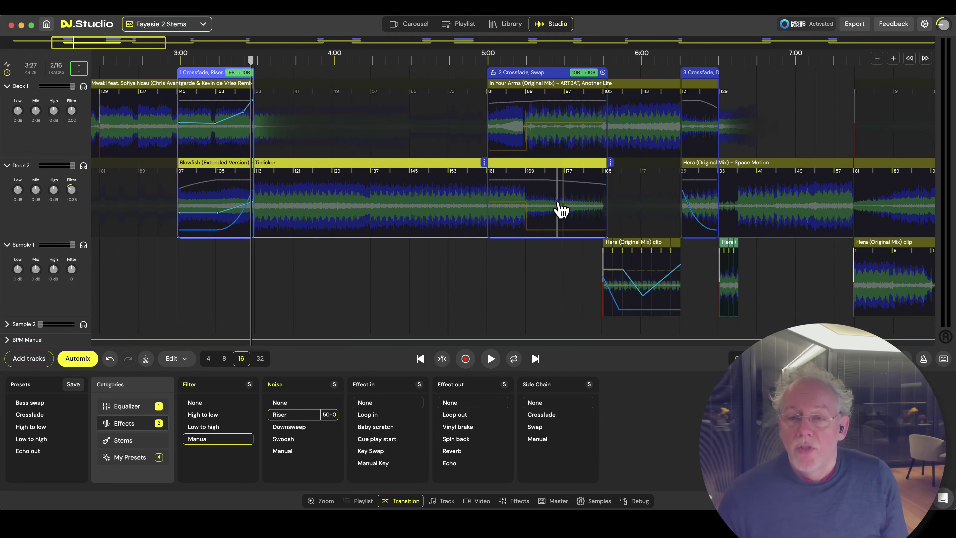
{"action": "left_click", "coordinate": [544, 77]}
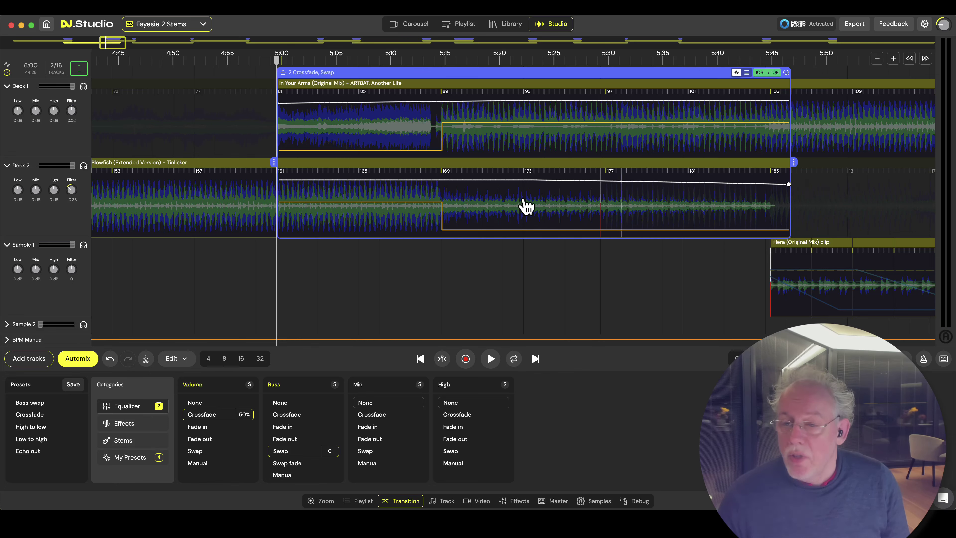
{"action": "scroll", "coordinate": [348, 292], "scroll_direction": "down", "scroll_amount": 5}
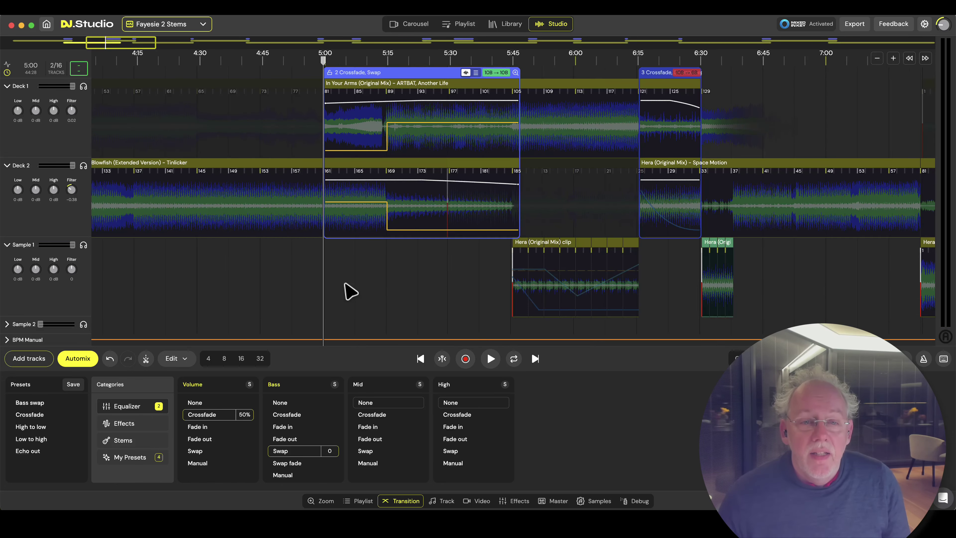
{"action": "scroll", "coordinate": [536, 258], "scroll_direction": "left", "scroll_amount": 5}
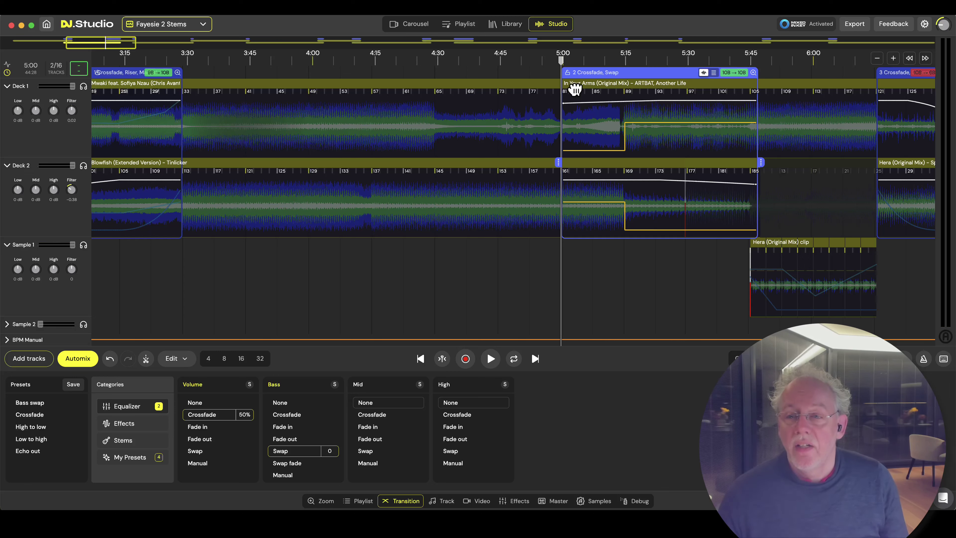
Play the second transition, soloing Deck 1 and Deck 2 in turn to compare them, and take both out of solo.
{"action": "left_click", "coordinate": [571, 89]}
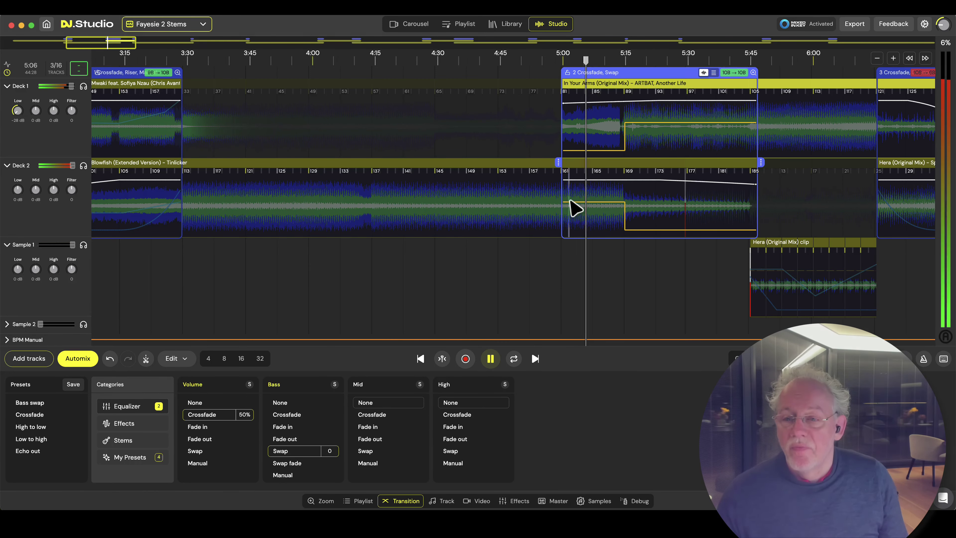
{"action": "scroll", "coordinate": [632, 282], "scroll_direction": "up", "scroll_amount": 2}
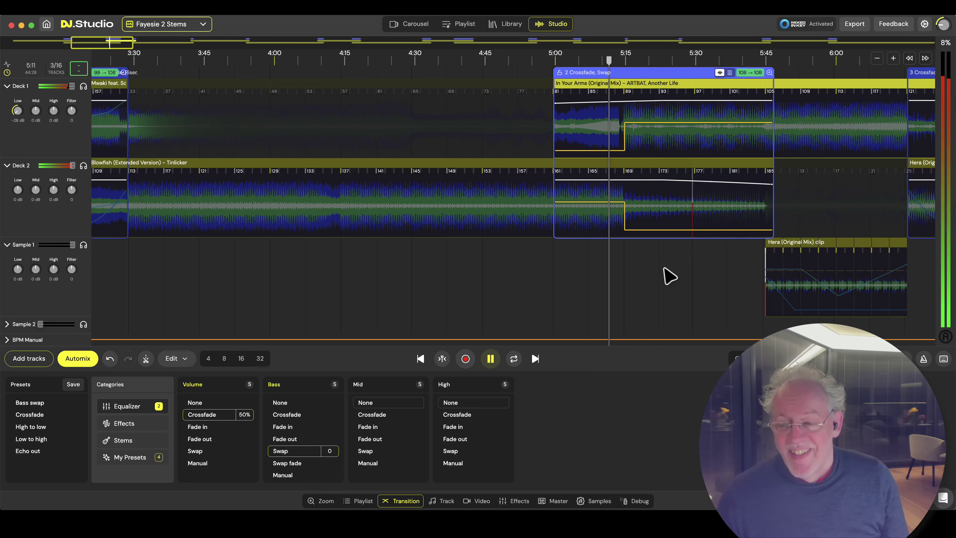
{"action": "scroll", "coordinate": [674, 284], "scroll_direction": "right", "scroll_amount": 5}
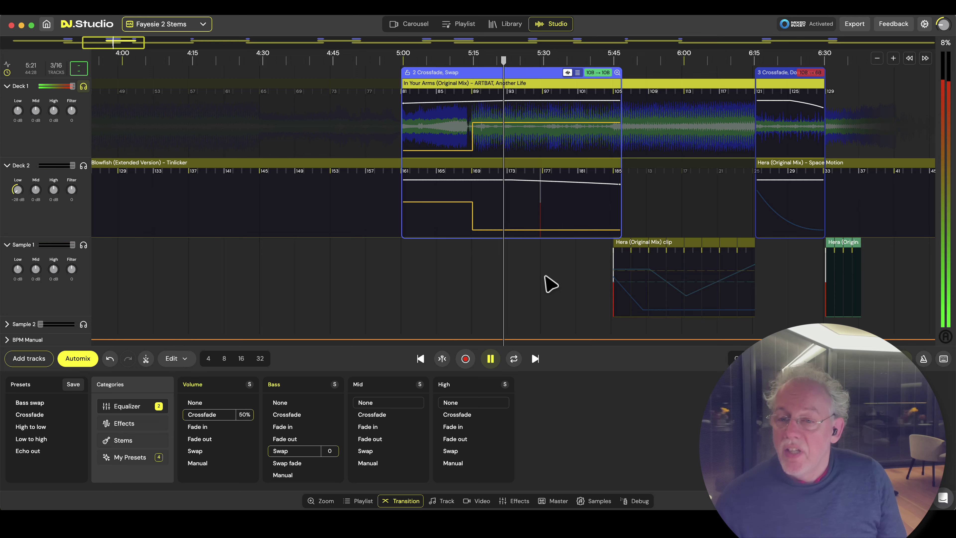
{"action": "left_click", "coordinate": [83, 166]}
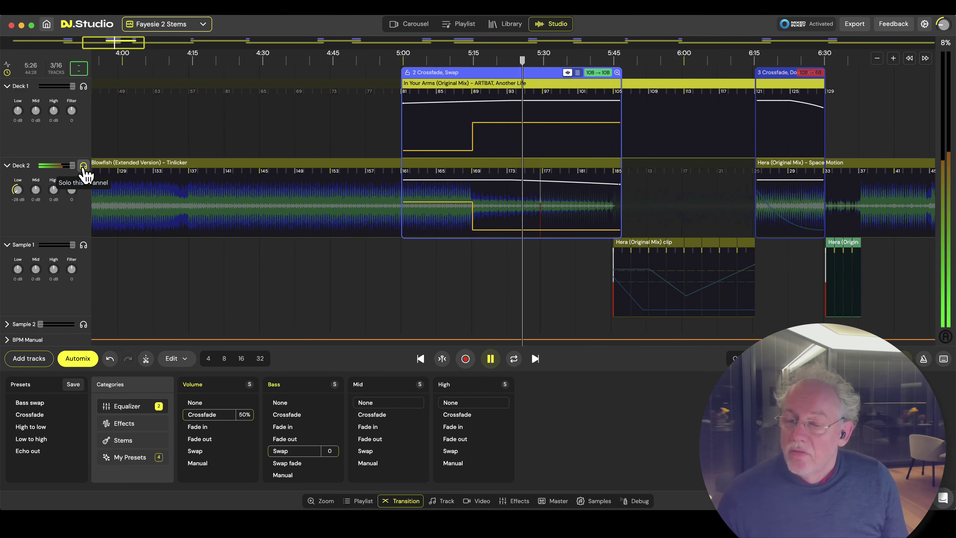
{"action": "left_click", "coordinate": [84, 167]}
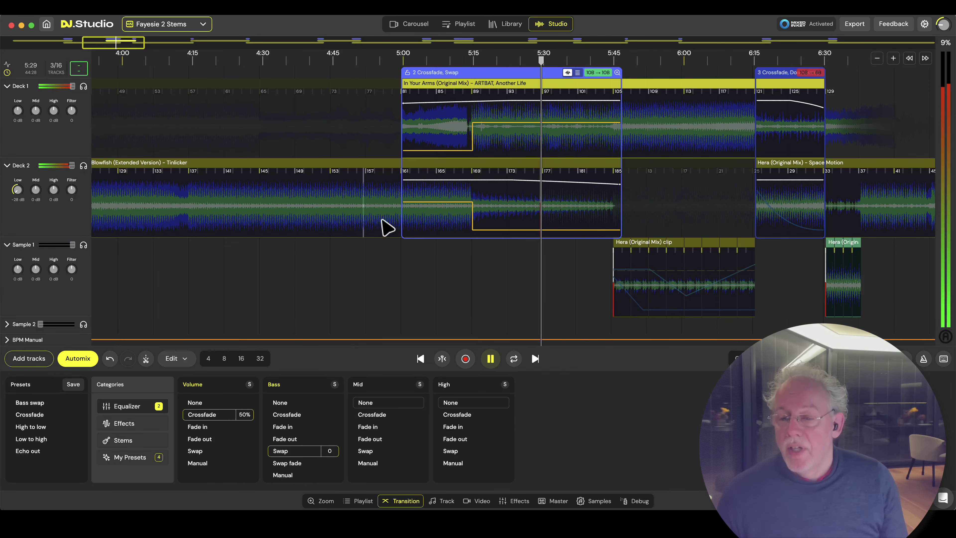
Play the Hera clip's entry on Sample 1 near 5:45, soloing the lane briefly, and stop playback.
{"action": "scroll", "coordinate": [514, 289], "scroll_direction": "right", "scroll_amount": 3}
{"action": "scroll", "coordinate": [514, 288], "scroll_direction": "right", "scroll_amount": 4}
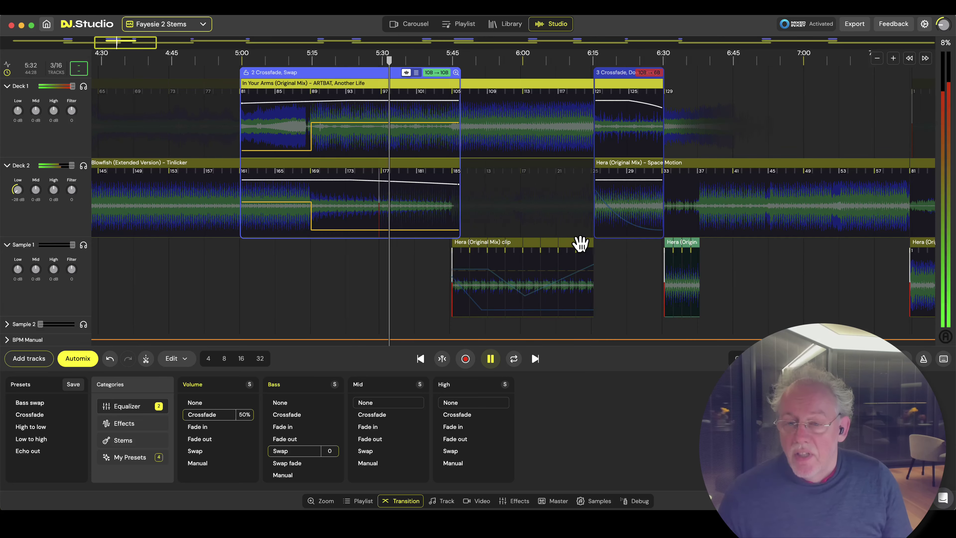
{"action": "left_click", "coordinate": [441, 264]}
{"action": "scroll", "coordinate": [510, 306], "scroll_direction": "up", "scroll_amount": 3}
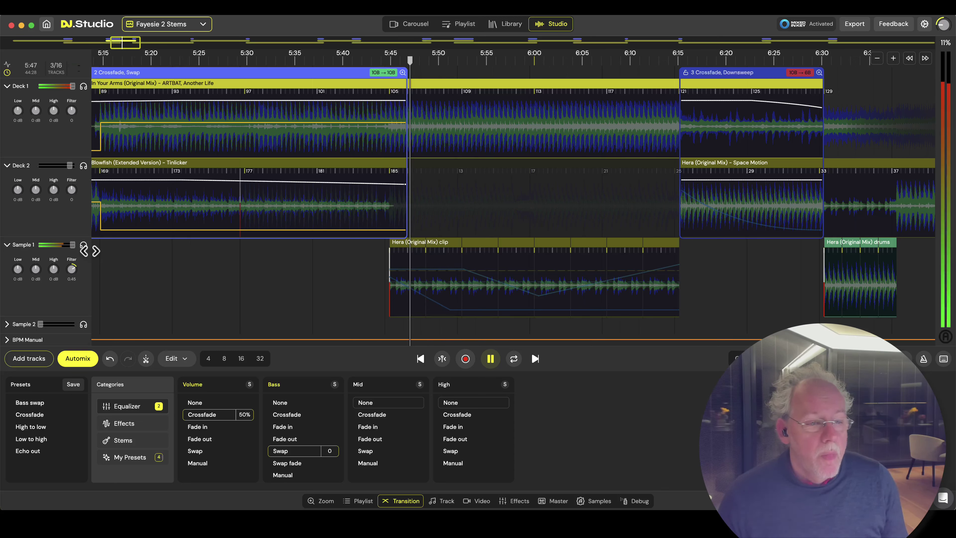
{"action": "left_click", "coordinate": [84, 245]}
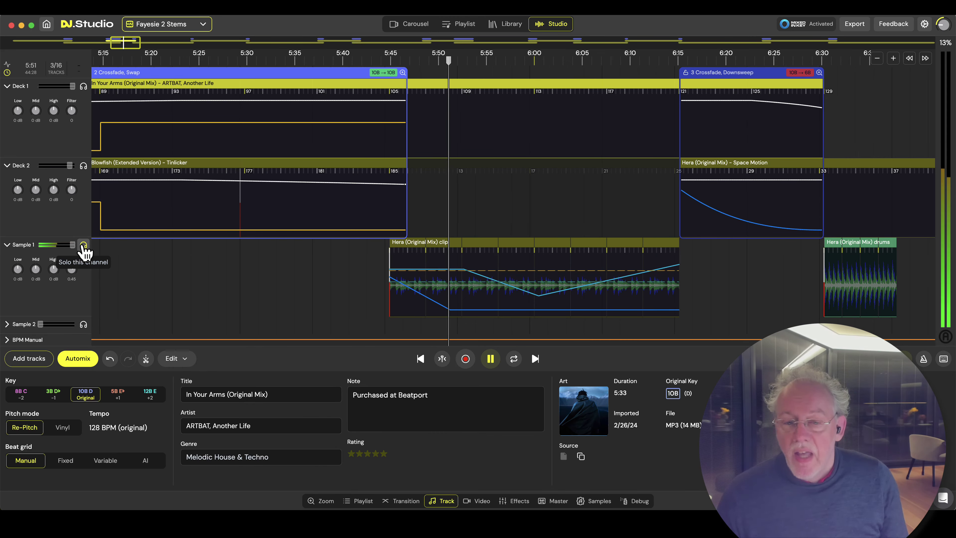
{"action": "left_click", "coordinate": [83, 245]}
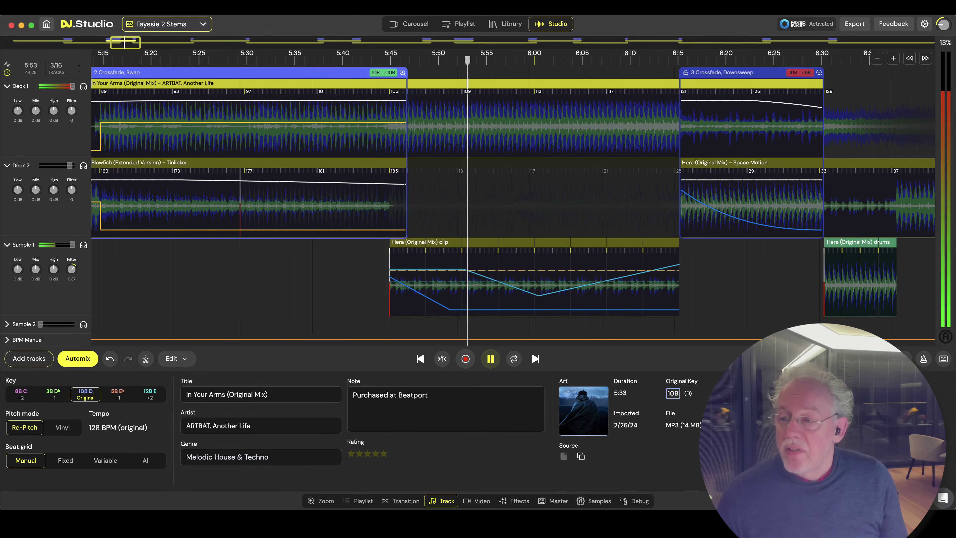
{"action": "key", "text": "space"}
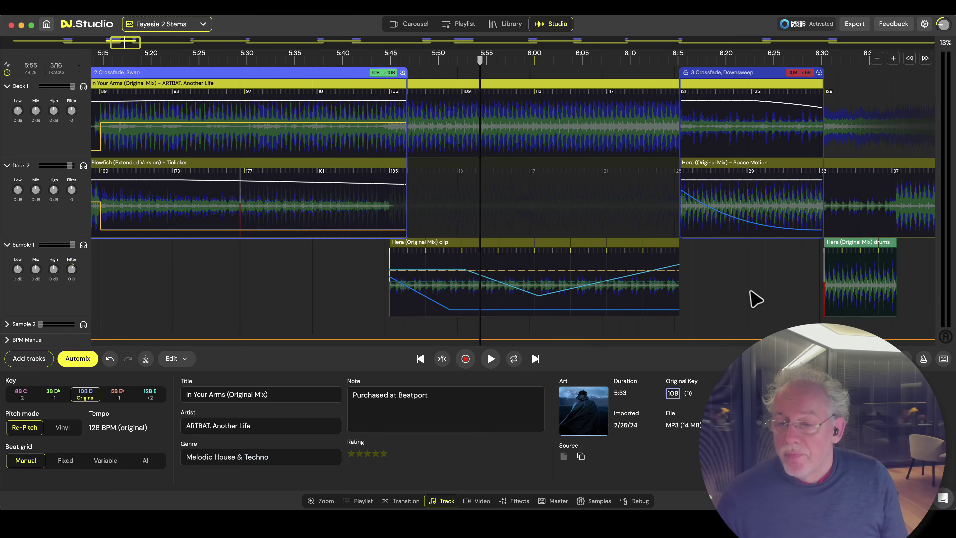
Solo Deck 2 and play the Hera track just after the third transition, stopping near 6:34.
{"action": "left_click", "coordinate": [83, 166]}
{"action": "left_click", "coordinate": [820, 220]}
{"action": "key", "text": "space"}
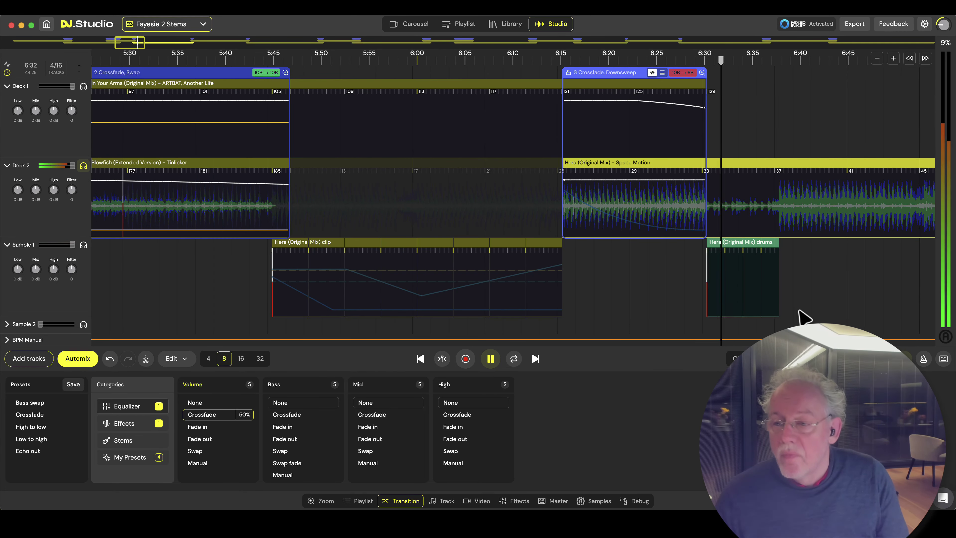
{"action": "key", "text": "space"}
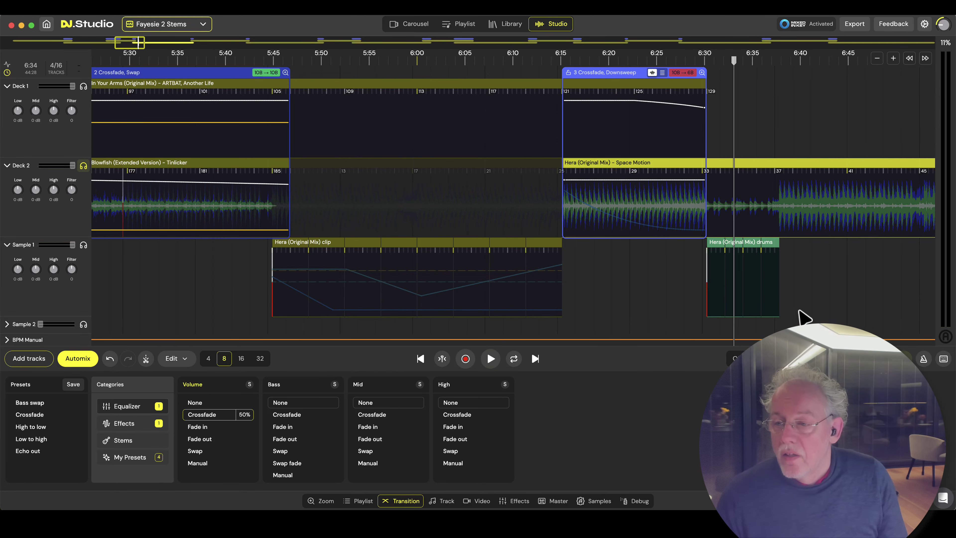
Select the Hera section on Deck 2 from about 6:34 to 6:37 and copy it to the sample lane.
{"action": "key", "text": "t"}
{"action": "key", "text": "Right"}
{"action": "key", "text": "Right"}
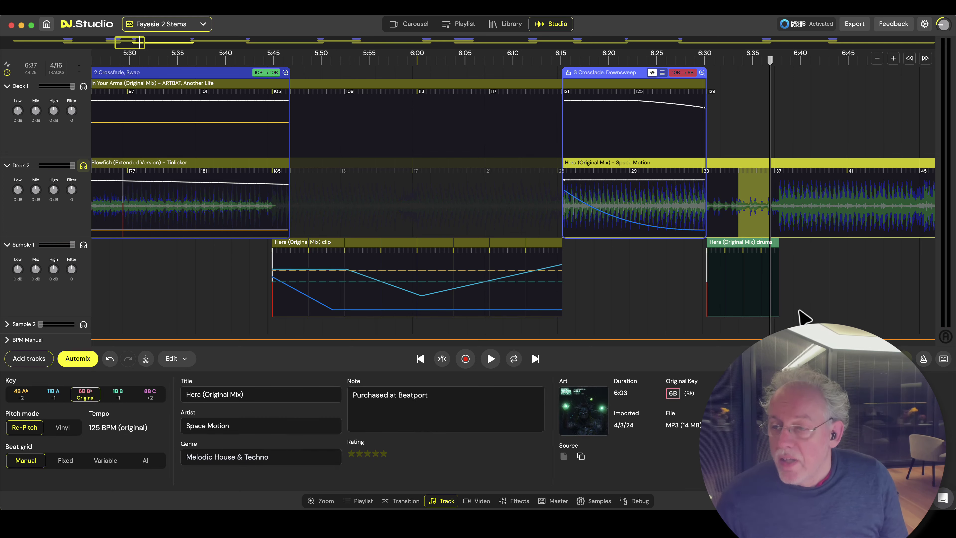
{"action": "right_click", "coordinate": [751, 200]}
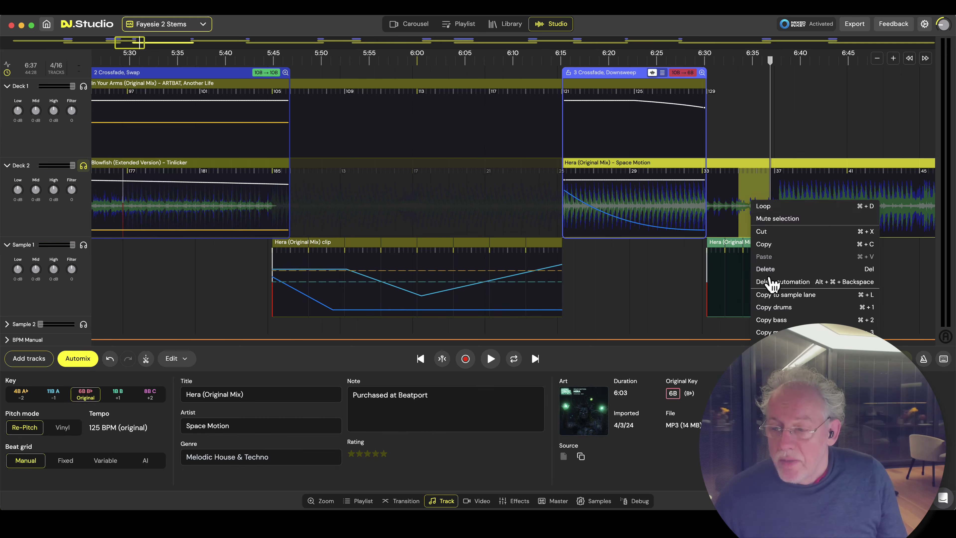
{"action": "left_click", "coordinate": [790, 294]}
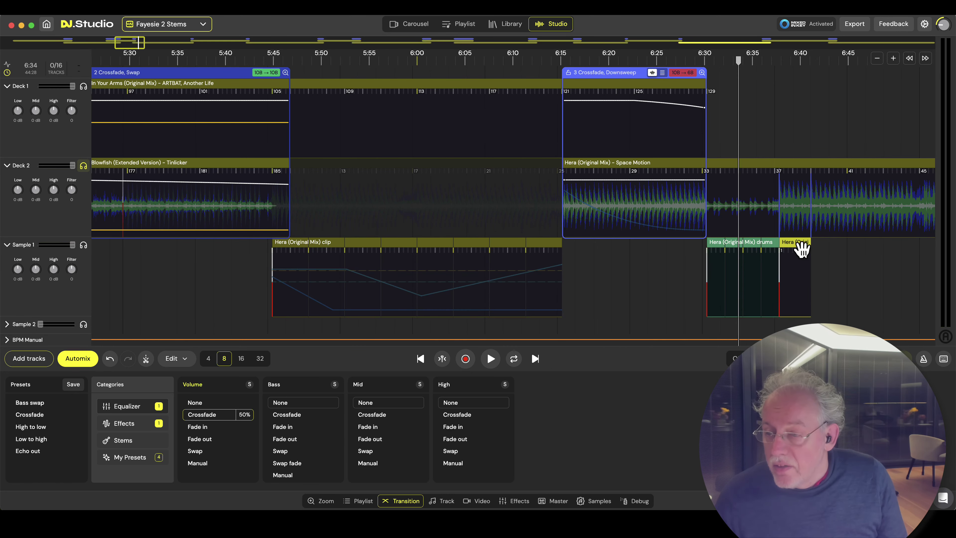
Move the new Hera clip to about 6:40 on Sample 1, solo that lane and play the clip.
{"action": "left_click_drag", "start_coordinate": [802, 249], "coordinate": [815, 265]}
{"action": "left_click", "coordinate": [821, 280]}
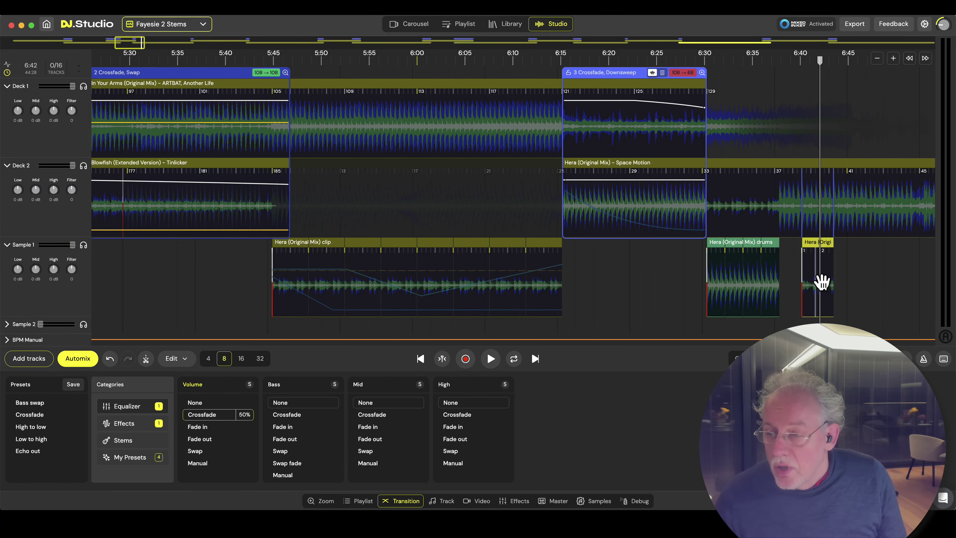
{"action": "key", "text": "s"}
{"action": "key", "text": "space"}
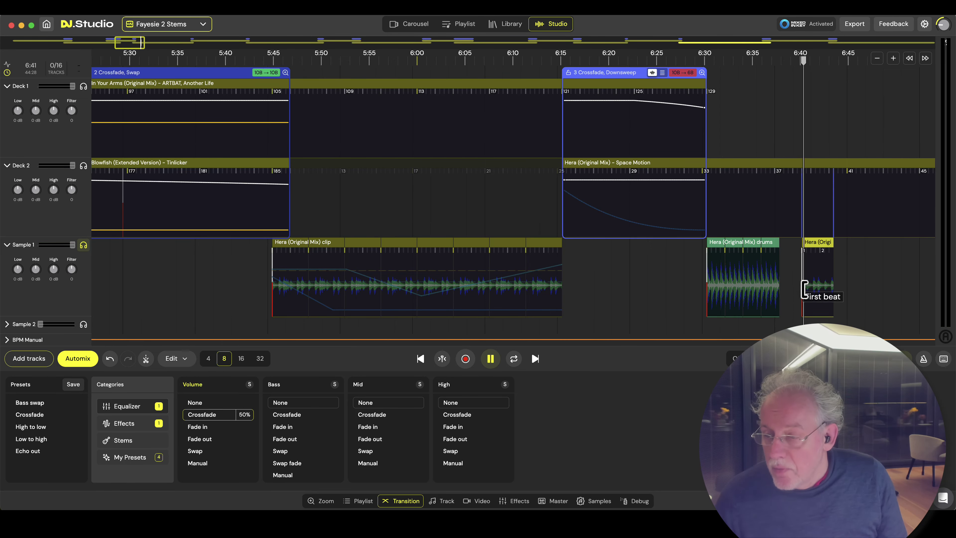
{"action": "scroll", "coordinate": [827, 309], "scroll_direction": "up", "scroll_amount": 2}
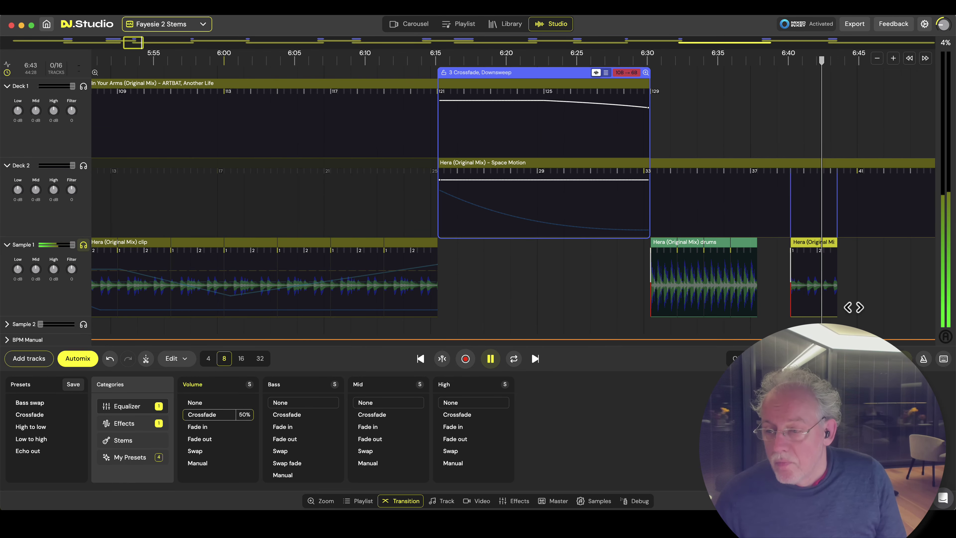
{"action": "left_click", "coordinate": [864, 303]}
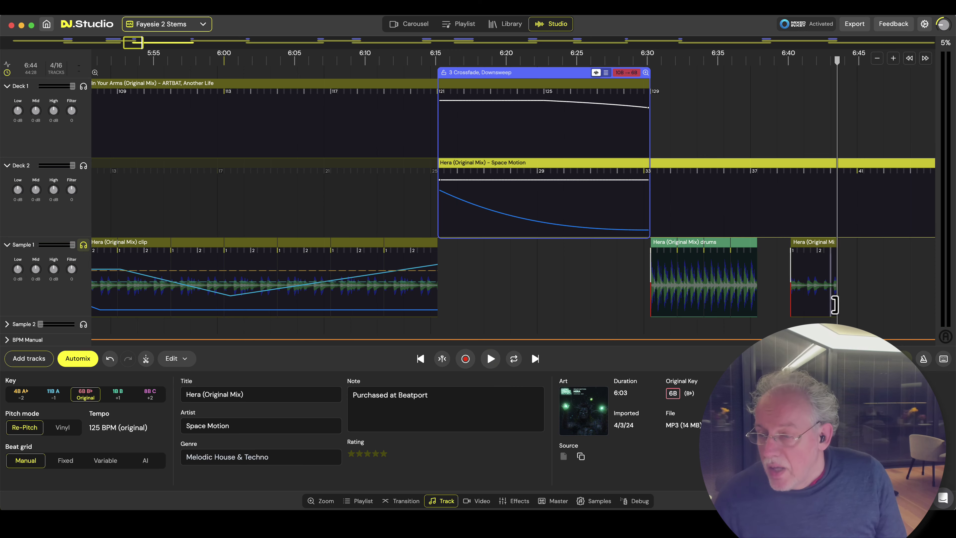
Extend the end of the new Hera clip by about half a bar.
{"action": "scroll", "coordinate": [834, 304], "scroll_direction": "up", "scroll_amount": 3}
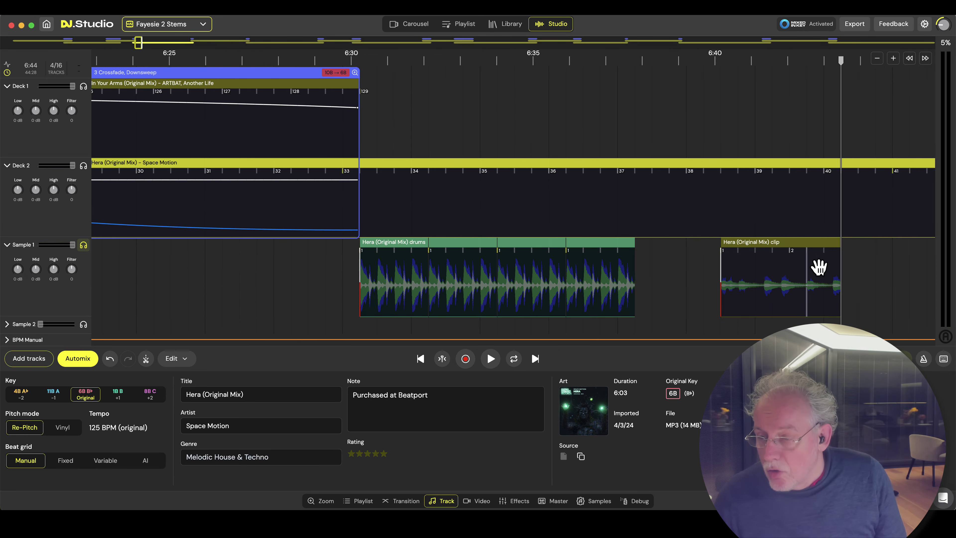
{"action": "left_click", "coordinate": [837, 309]}
{"action": "left_click_drag", "start_coordinate": [854, 308], "coordinate": [876, 308]}
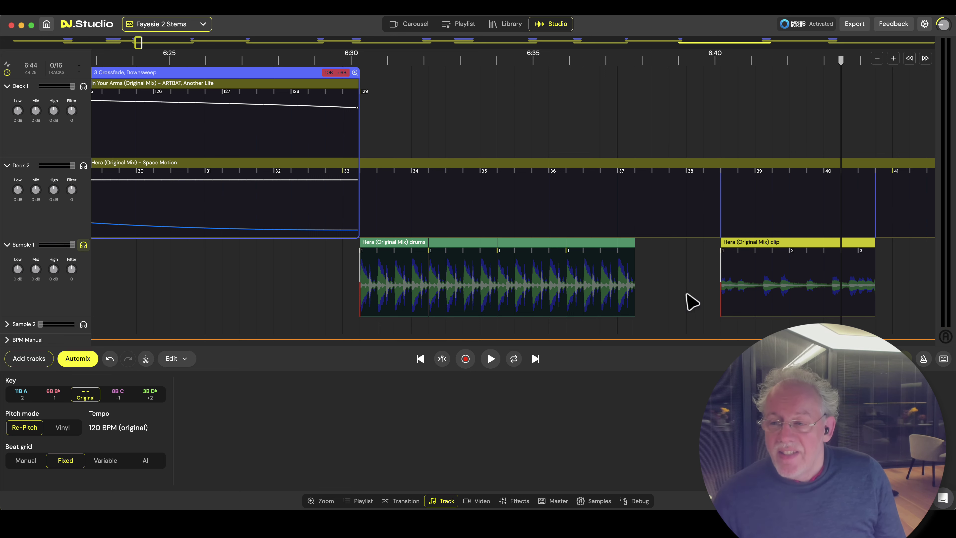
Extend the start of the new Hera clip back to Deck 2's bar 38 and play the clip.
{"action": "mouse_move", "coordinate": [723, 303]}
{"action": "left_mouse_down"}
{"action": "mouse_move", "coordinate": [681, 304]}
{"action": "mouse_move", "coordinate": [711, 304]}
{"action": "left_mouse_up"}
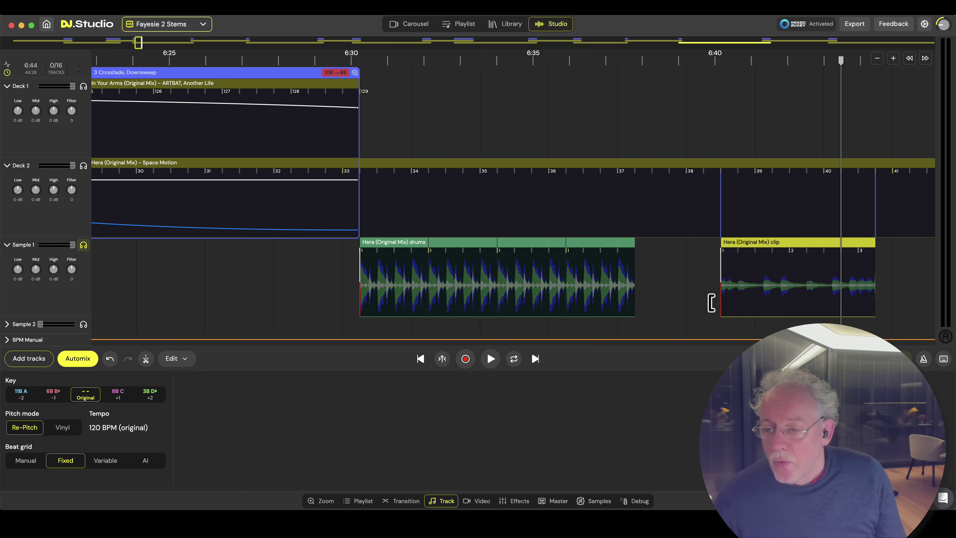
{"action": "left_click", "coordinate": [710, 304]}
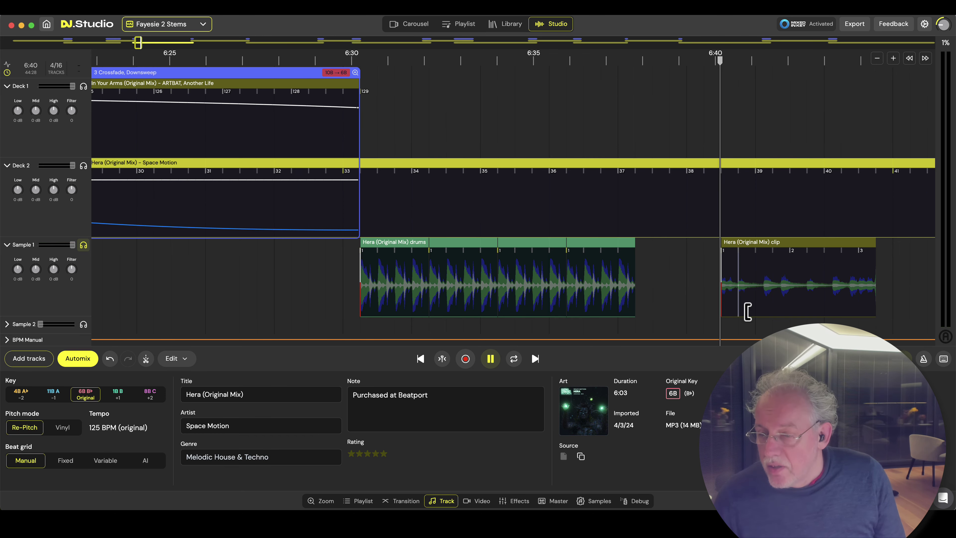
{"action": "left_click_drag", "start_coordinate": [727, 307], "coordinate": [667, 310]}
{"action": "left_click", "coordinate": [672, 309]}
{"action": "key", "text": "space"}
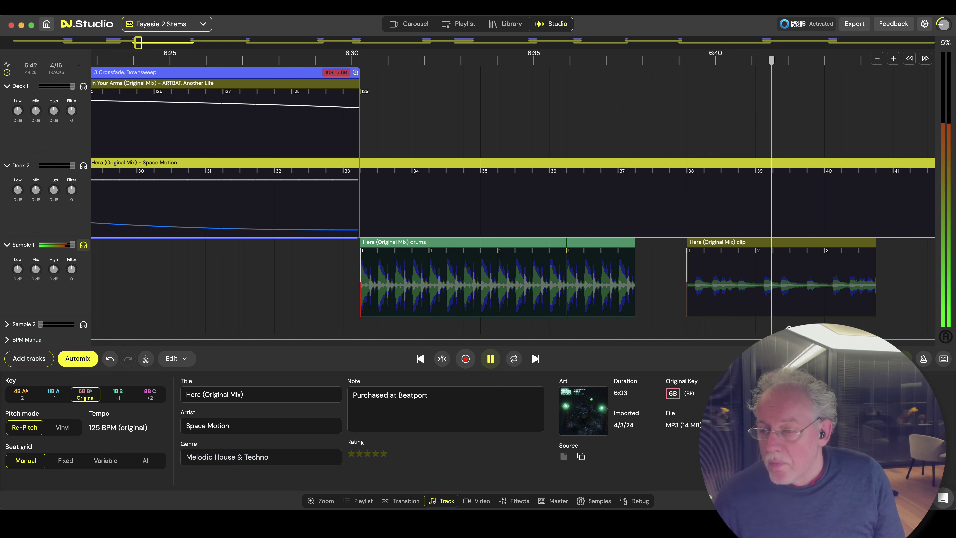
{"action": "key", "text": "space"}
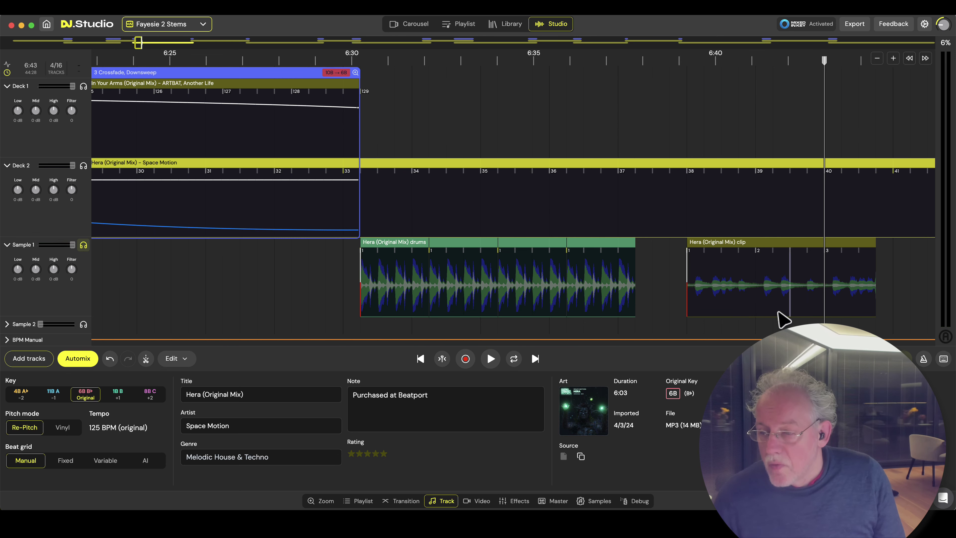
Extend the start of the new Hera clip one more beat earlier and play it again.
{"action": "left_click_drag", "start_coordinate": [692, 302], "coordinate": [665, 306]}
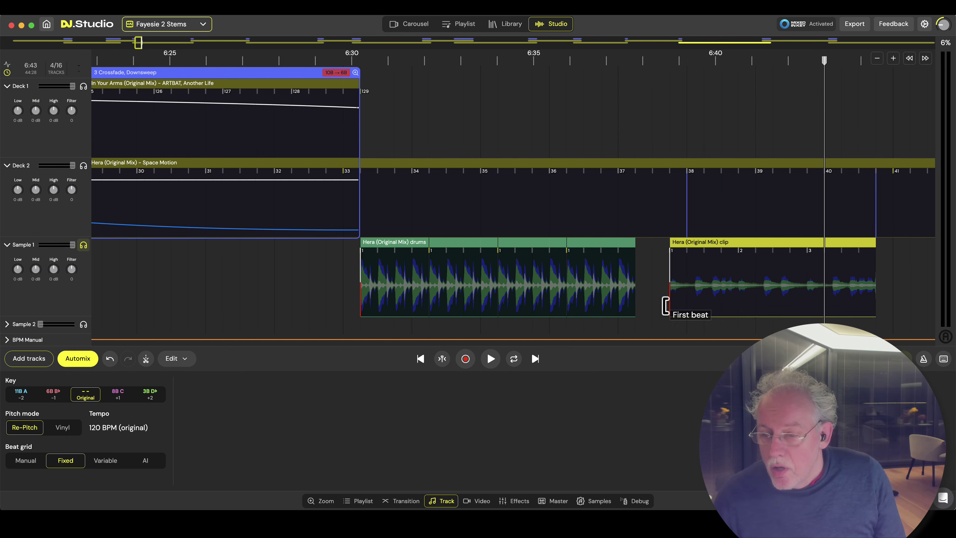
{"action": "left_click", "coordinate": [659, 304]}
{"action": "key", "text": "space"}
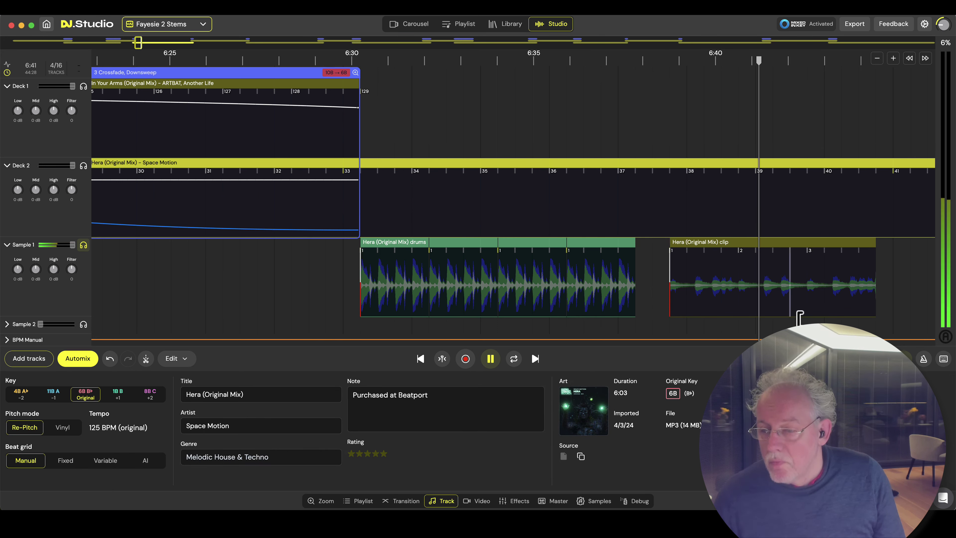
{"action": "key", "text": "space"}
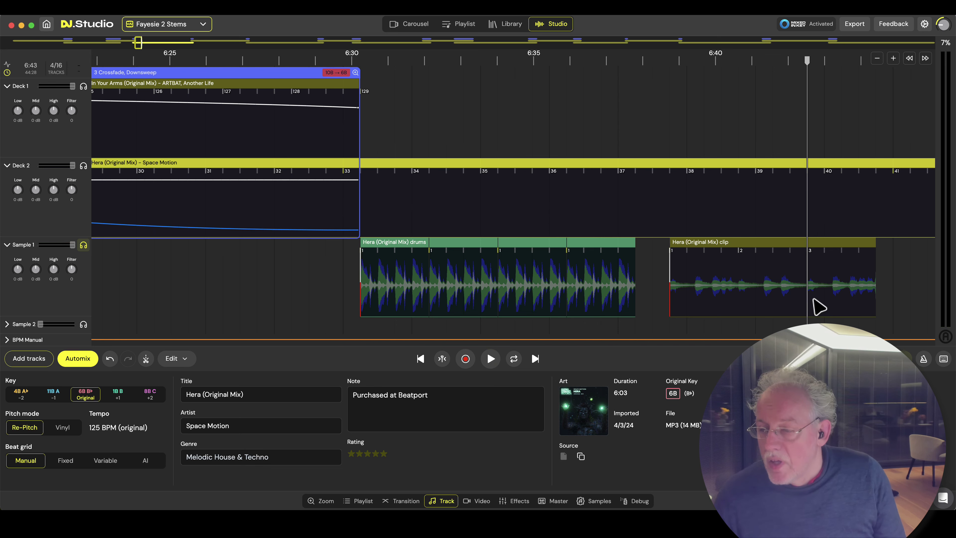
Shorten the end of the new Hera clip so it lasts two bars, and play it from its start.
{"action": "left_click_drag", "start_coordinate": [872, 311], "coordinate": [797, 313]}
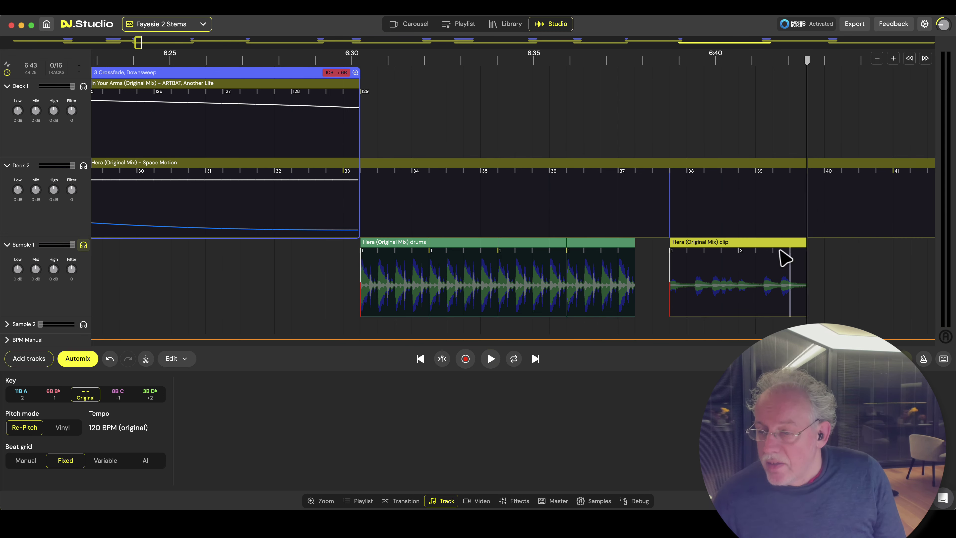
{"action": "left_click", "coordinate": [660, 302]}
{"action": "key", "text": "space"}
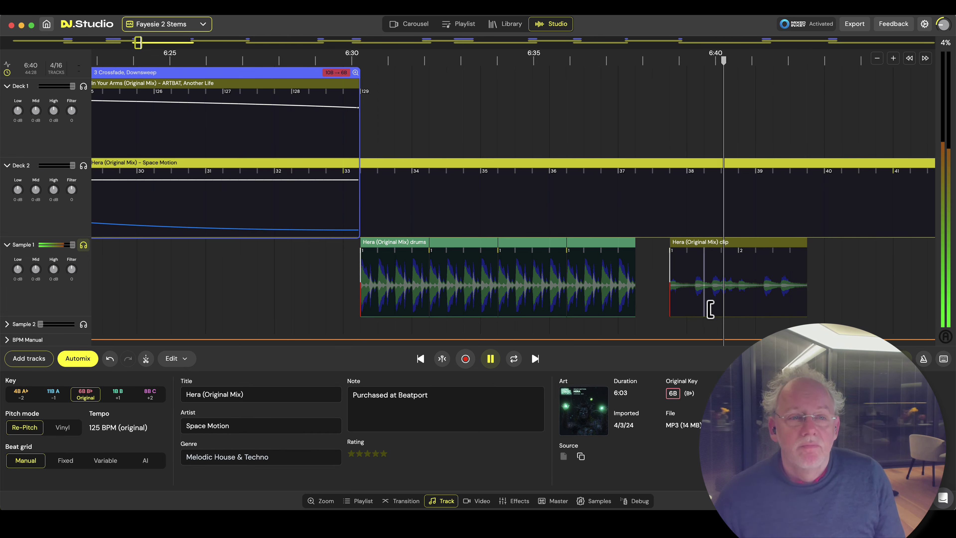
{"action": "key", "text": "space"}
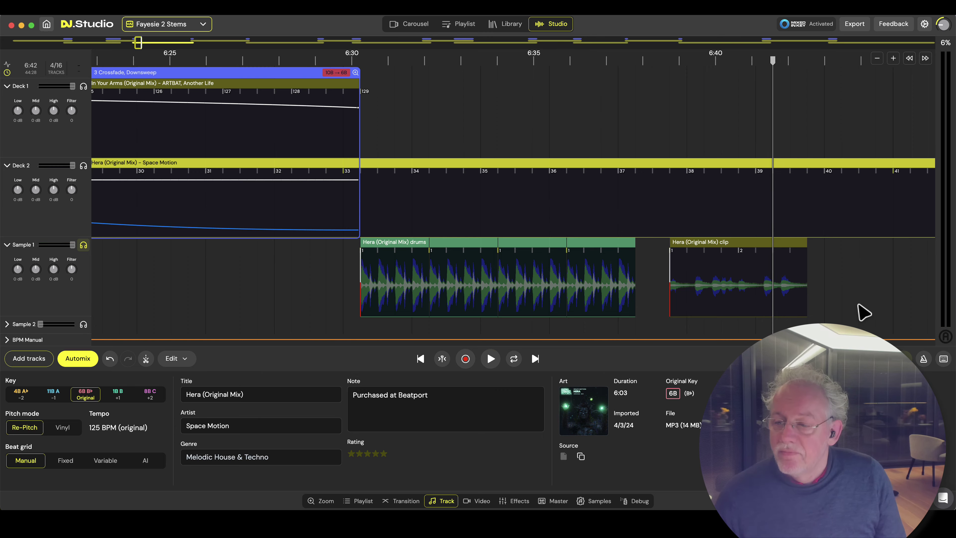
Loop the two-bar Hera clip out to about 6:55 on Sample 1 and play the repeats.
{"action": "scroll", "coordinate": [864, 311], "scroll_direction": "right", "scroll_amount": 5}
{"action": "scroll", "coordinate": [632, 312], "scroll_direction": "down", "scroll_amount": 3}
{"action": "scroll", "coordinate": [624, 301], "scroll_direction": "down", "scroll_amount": 2}
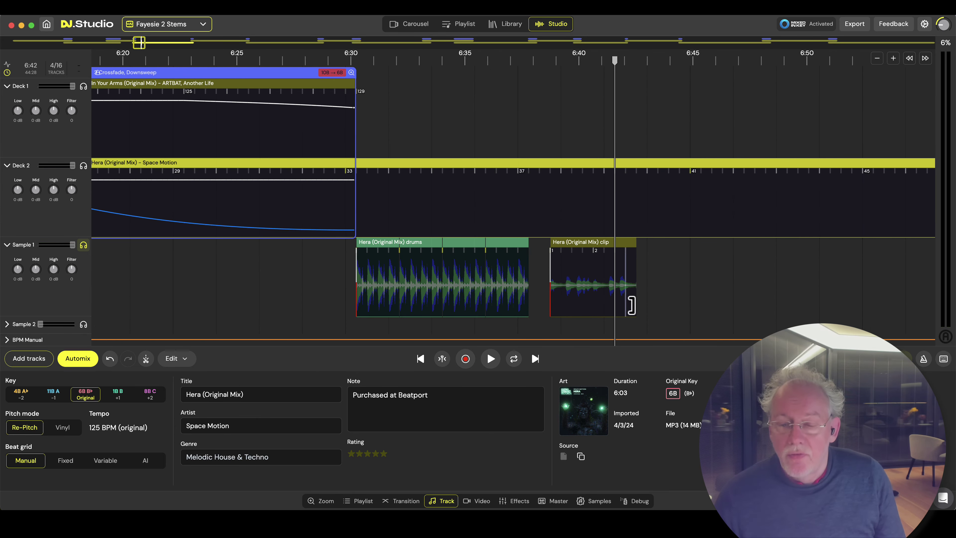
{"action": "left_click_drag", "start_coordinate": [634, 242], "coordinate": [935, 261]}
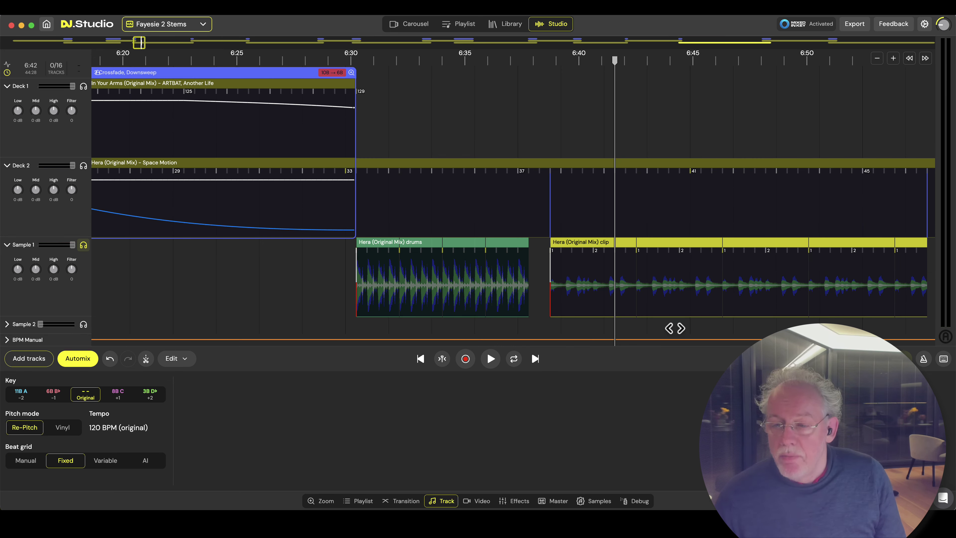
{"action": "key", "text": "space"}
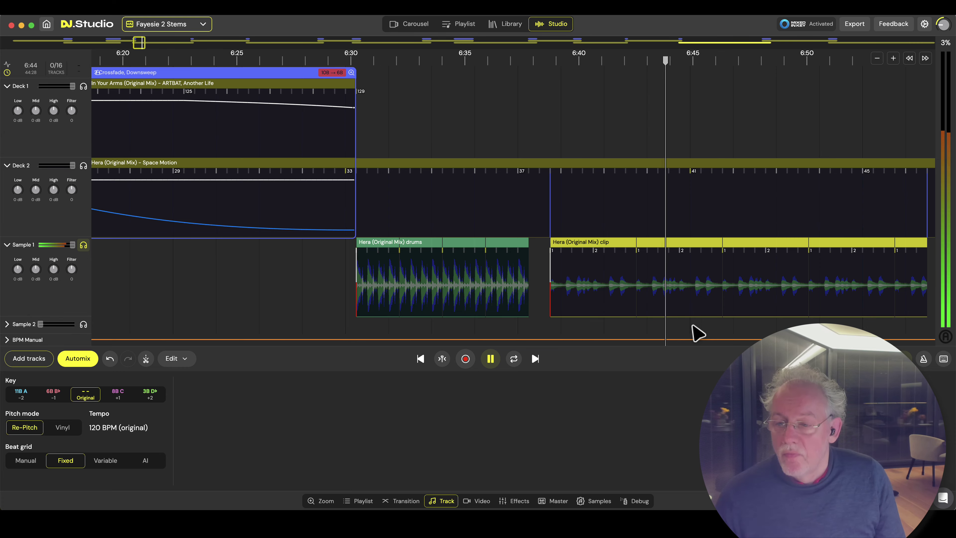
{"action": "scroll", "coordinate": [553, 327], "scroll_direction": "right", "scroll_amount": 10}
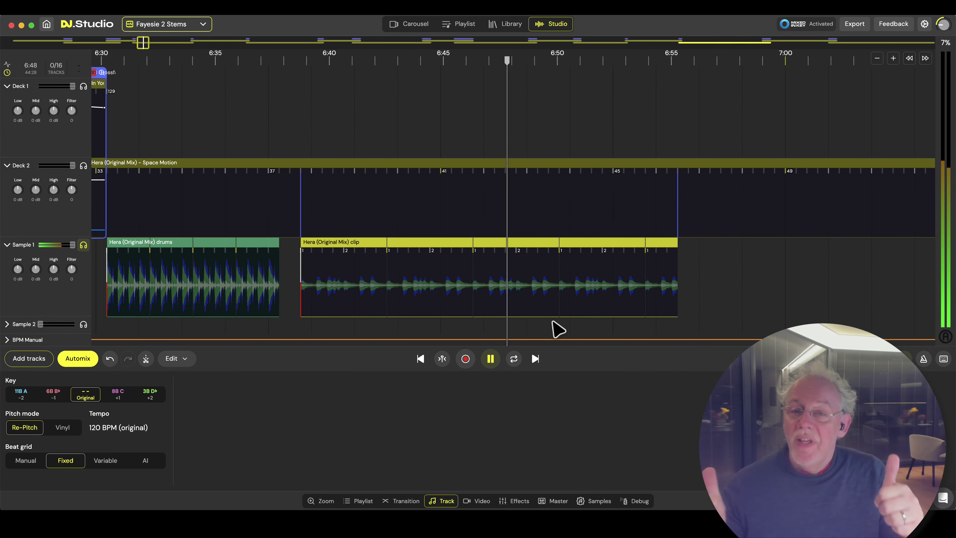
{"action": "key", "text": "space"}
Delete the looped Hera clip that follows the Hera drums clip on Sample 1.
{"action": "scroll", "coordinate": [557, 309], "scroll_direction": "down", "scroll_amount": 5}
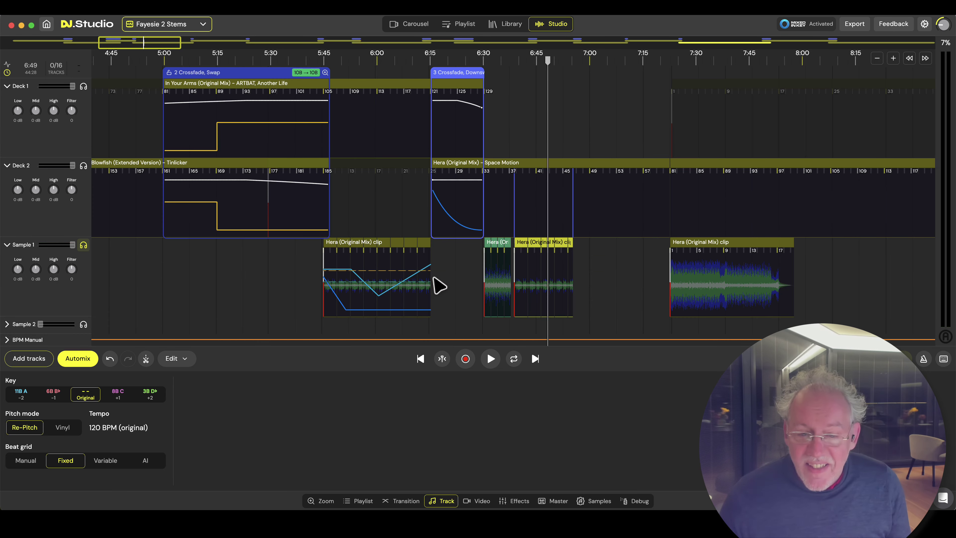
{"action": "left_click", "coordinate": [538, 247]}
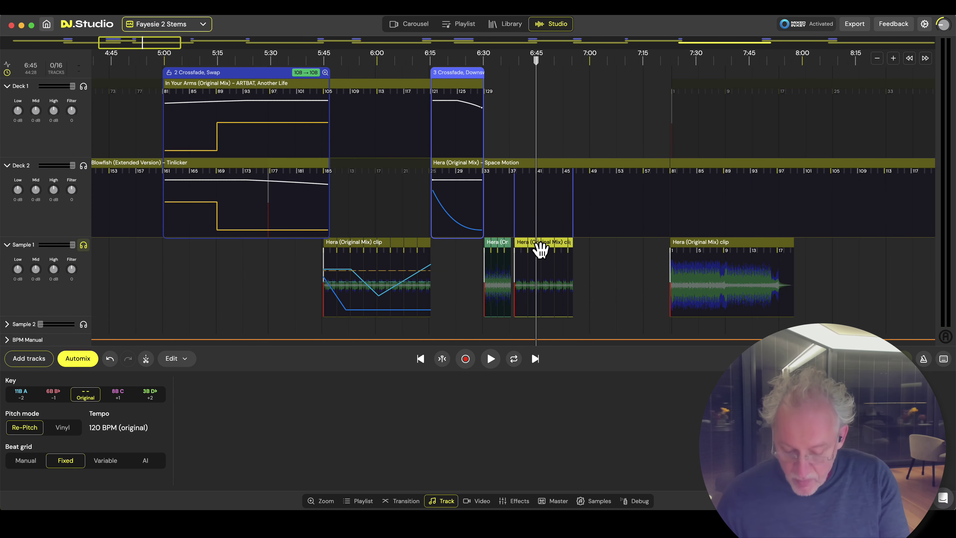
{"action": "key", "text": "Delete"}
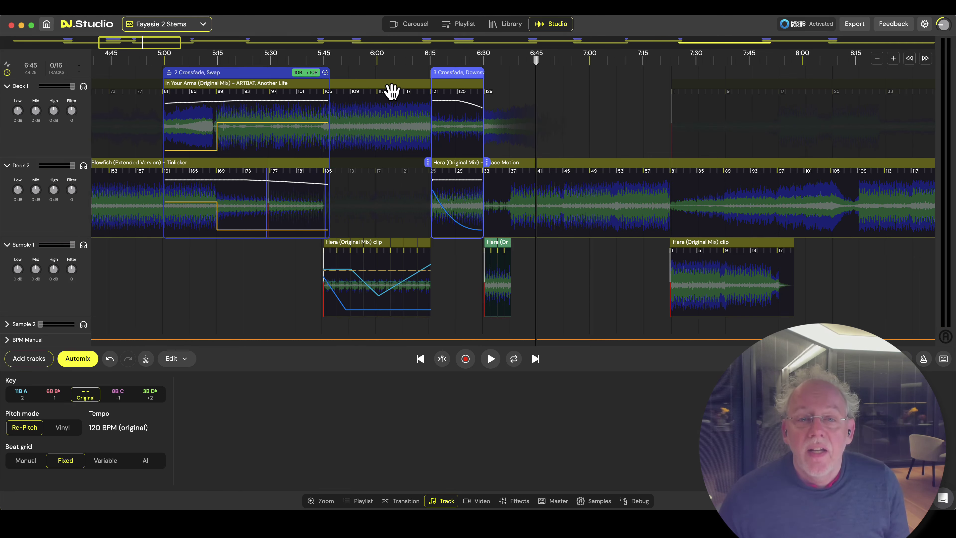
Examine the stretch between the second and third transitions and play In Your Arms with the first Hera clip from about 5:58.
{"action": "left_click", "coordinate": [302, 90]}
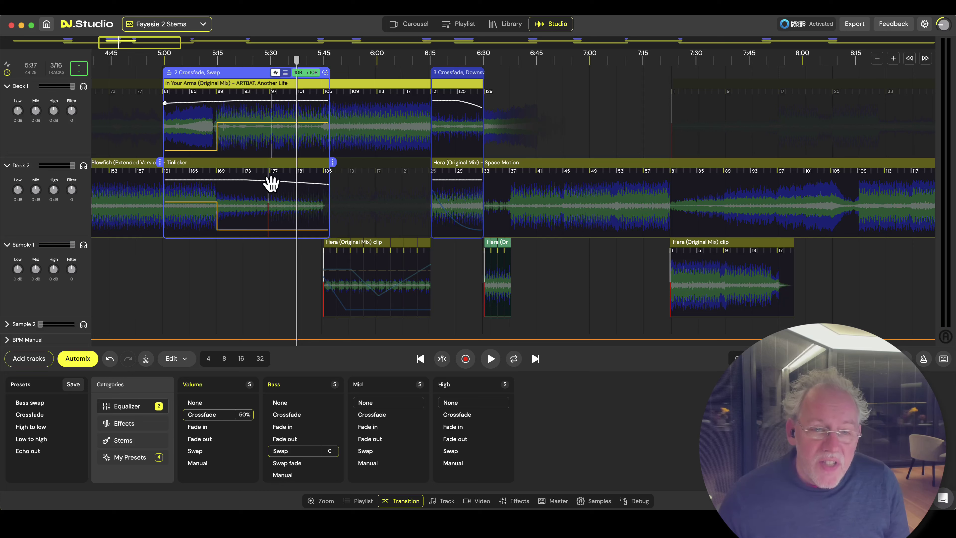
{"action": "left_click", "coordinate": [408, 194]}
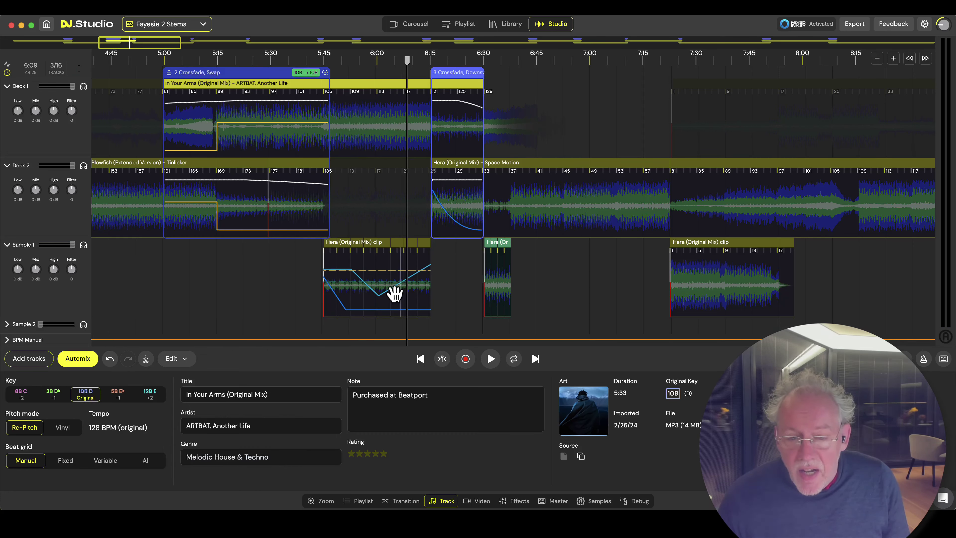
{"action": "left_click", "coordinate": [369, 220]}
{"action": "key", "text": "space"}
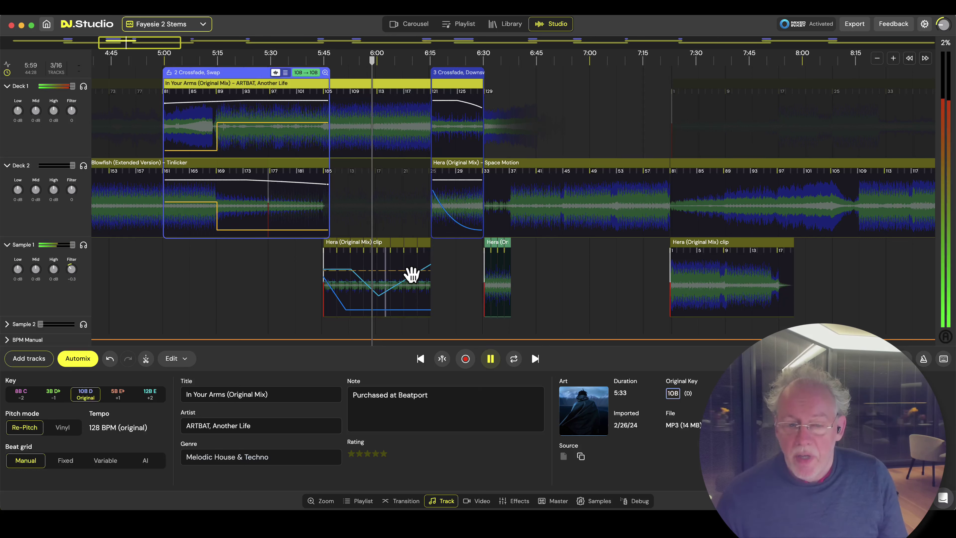
{"action": "key", "text": "space"}
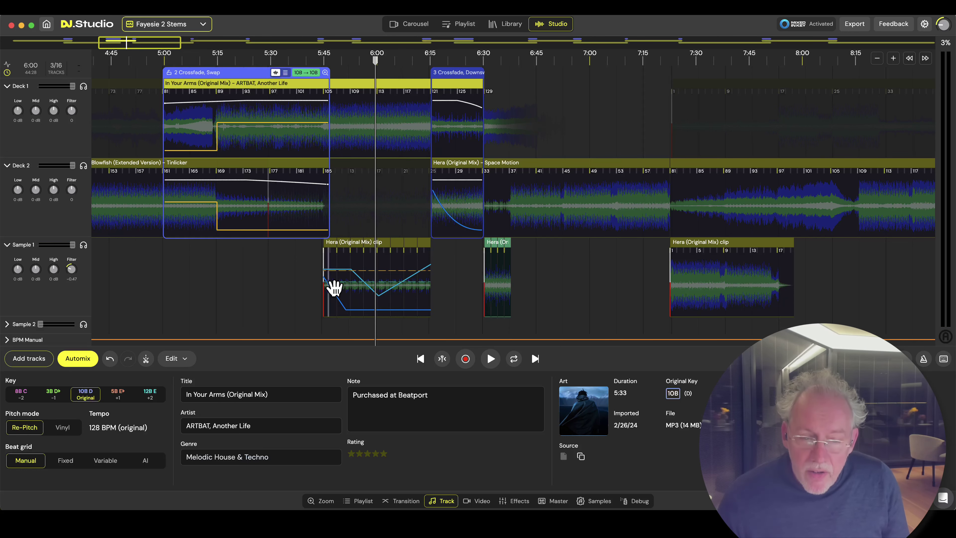
Play the first Hera clip from about 5:43, then skip ahead to listen through the third transition into the Hera drums clip.
{"action": "left_click", "coordinate": [321, 298]}
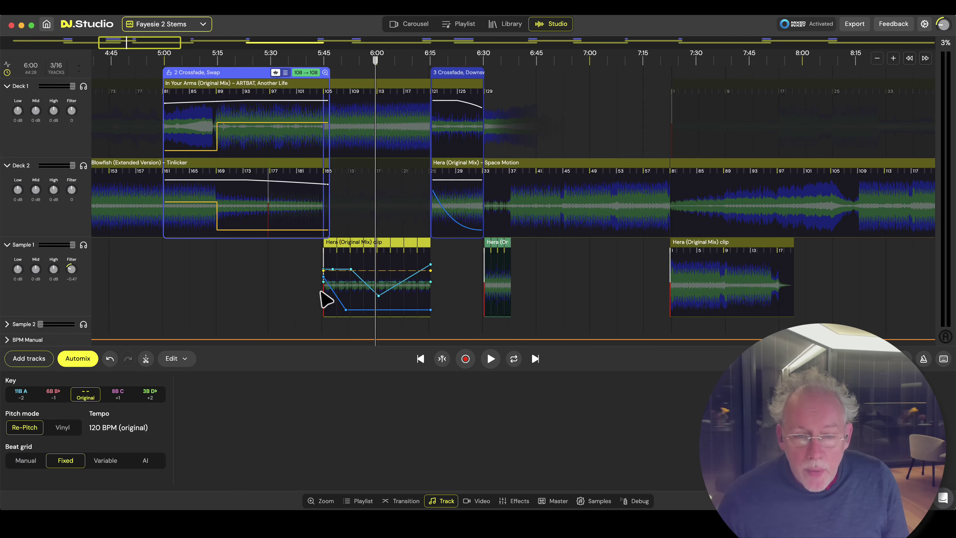
{"action": "key", "text": "space"}
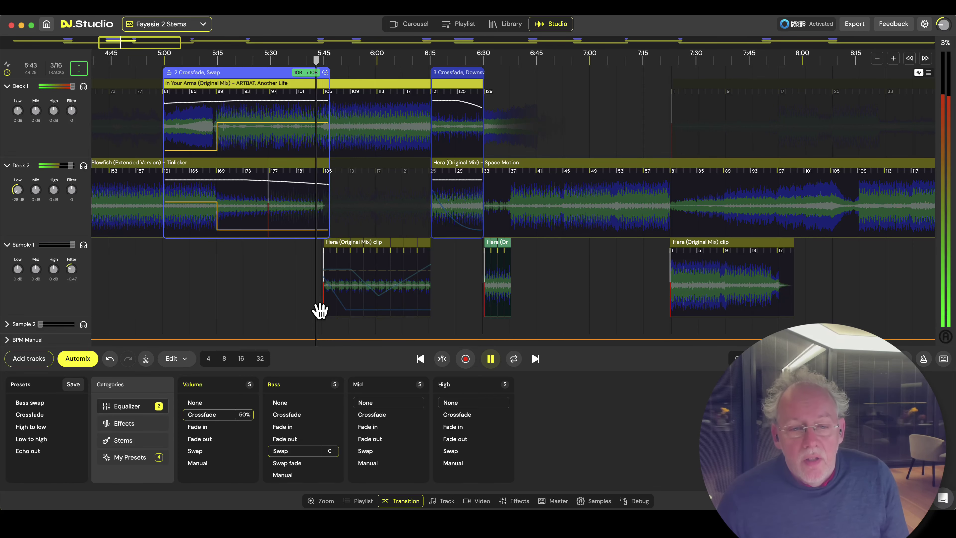
{"action": "scroll", "coordinate": [316, 305], "scroll_direction": "up", "scroll_amount": 5}
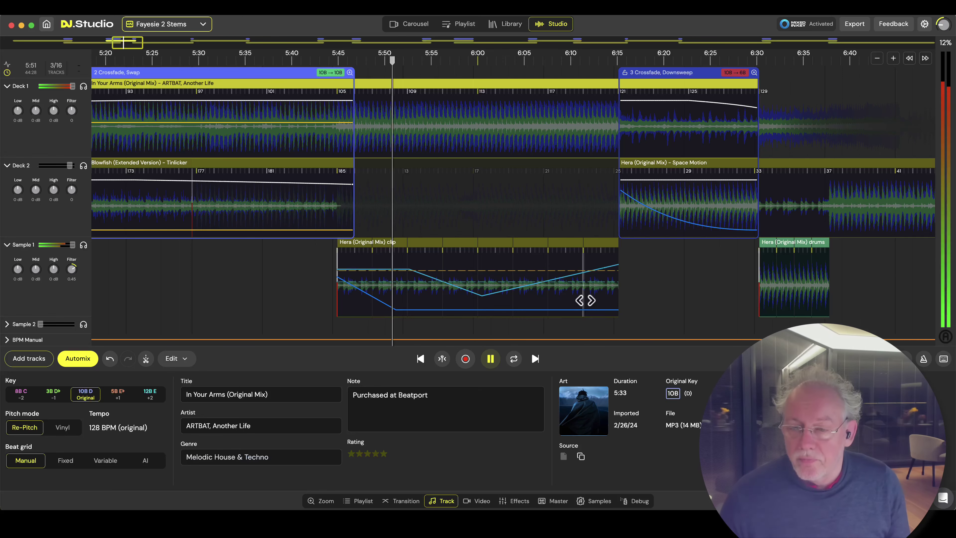
{"action": "left_click", "coordinate": [583, 300]}
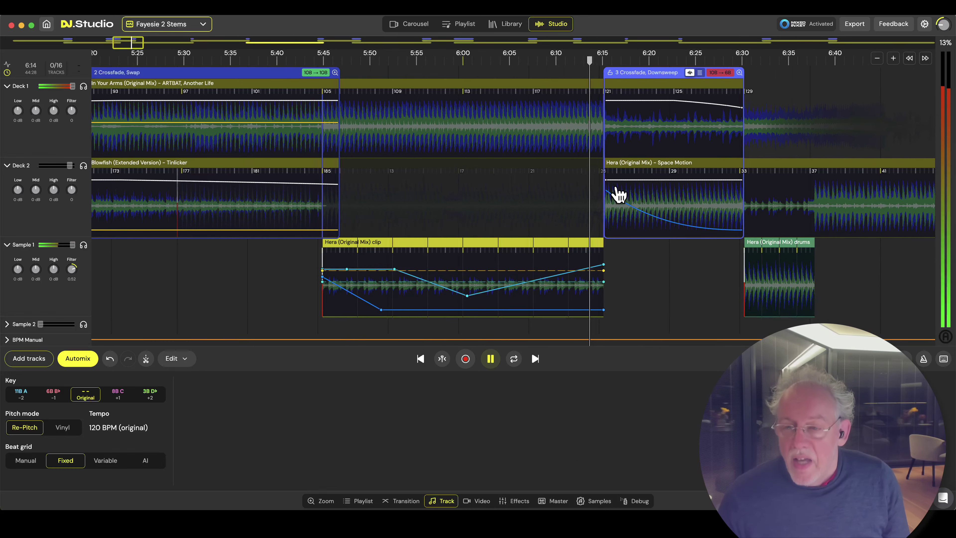
{"action": "left_click", "coordinate": [607, 203]}
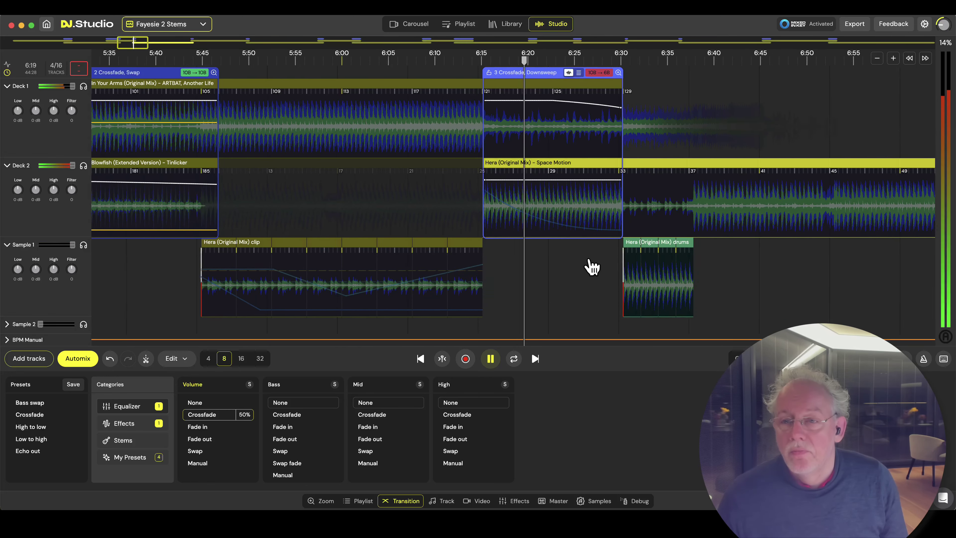
{"action": "scroll", "coordinate": [589, 272], "scroll_direction": "up", "scroll_amount": 3}
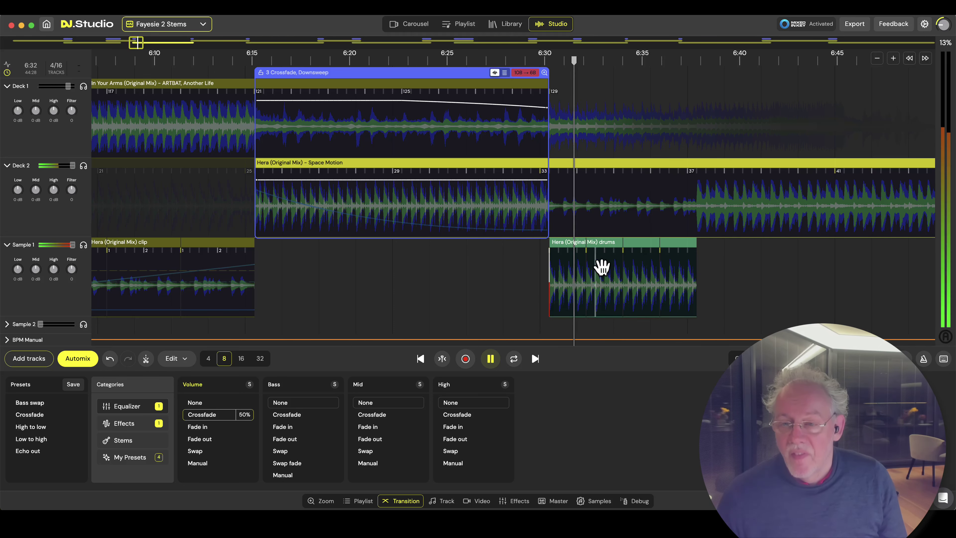
Move the Hera drums clip on Sample 1 from 6:30 to about 6:39 and play the breakdown without it.
{"action": "key", "text": "space"}
{"action": "left_click_drag", "start_coordinate": [601, 247], "coordinate": [776, 251]}
{"action": "left_click", "coordinate": [521, 263]}
{"action": "key", "text": "space"}
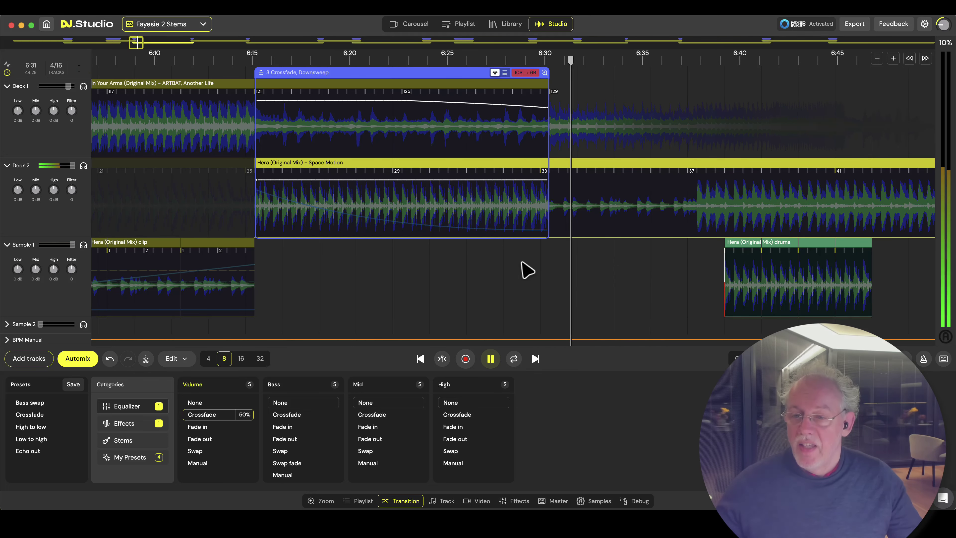
{"action": "key", "text": "space"}
Copy the drums of one bar of Hera at about 6:17 to Sample 1 and place the clip at the third transition's end.
{"action": "left_click", "coordinate": [282, 211]}
{"action": "left_click", "coordinate": [296, 212]}
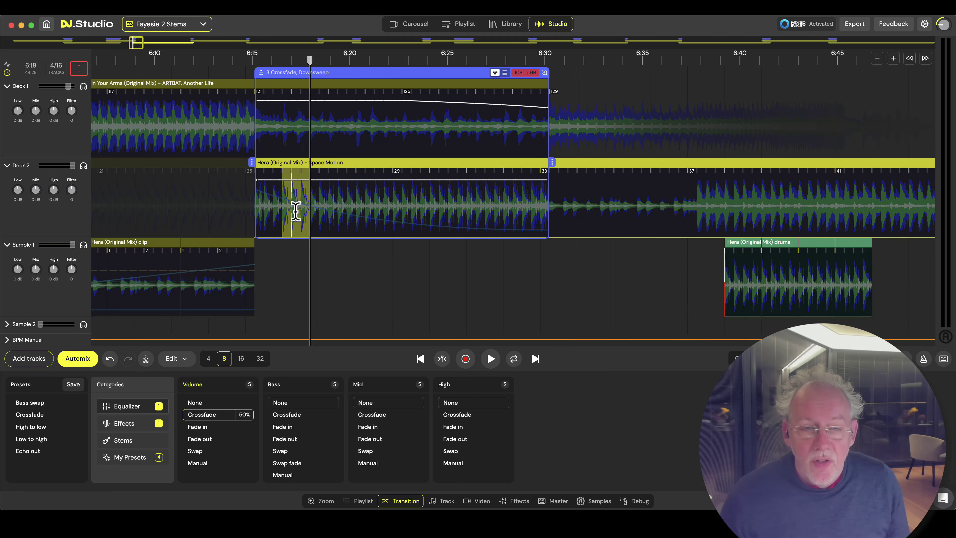
{"action": "right_click", "coordinate": [307, 220]}
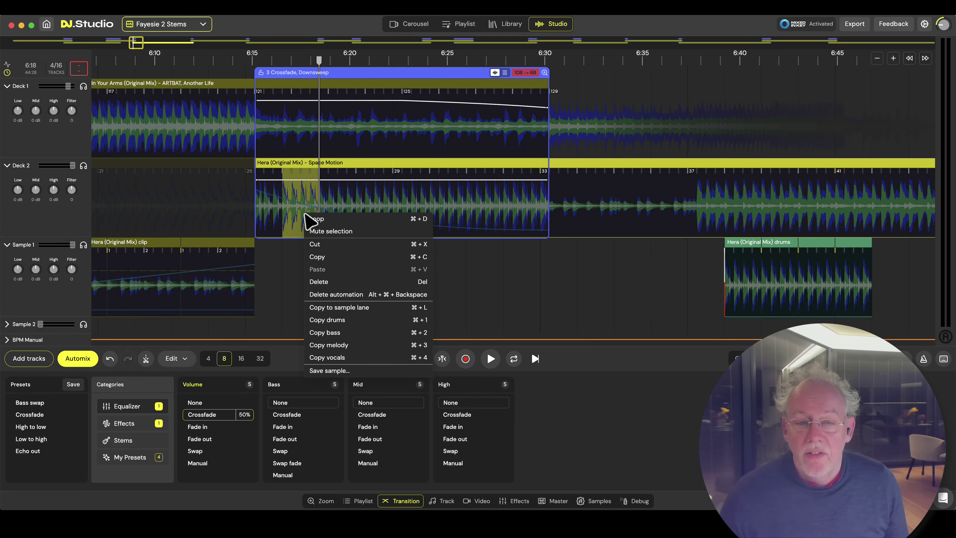
{"action": "left_click", "coordinate": [359, 331]}
{"action": "left_click_drag", "start_coordinate": [304, 251], "coordinate": [572, 265]}
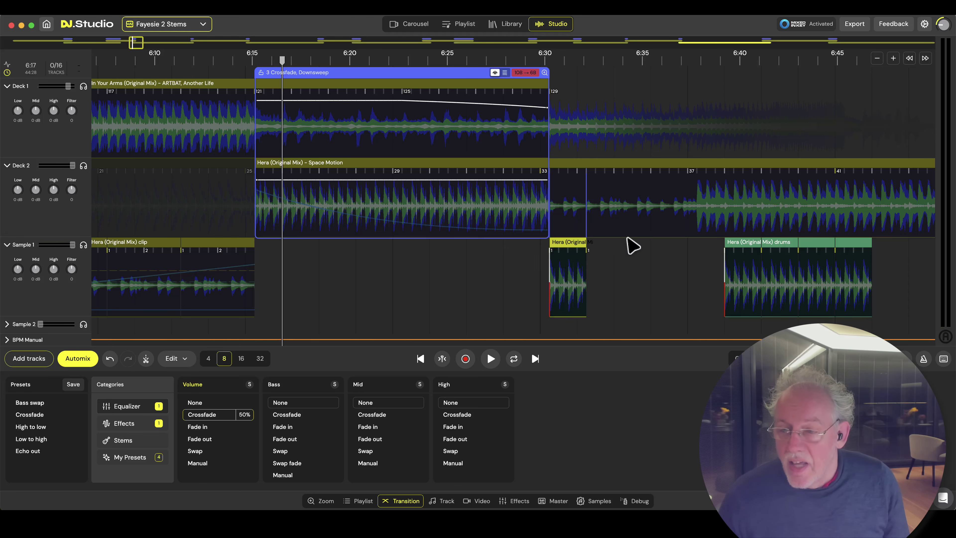
Loop the one-bar Hera drums clip out to about 6:38 and play the repeats from the third transition's end.
{"action": "left_click_drag", "start_coordinate": [632, 245], "coordinate": [681, 252]}
{"action": "left_click", "coordinate": [549, 277]}
{"action": "key", "text": "space"}
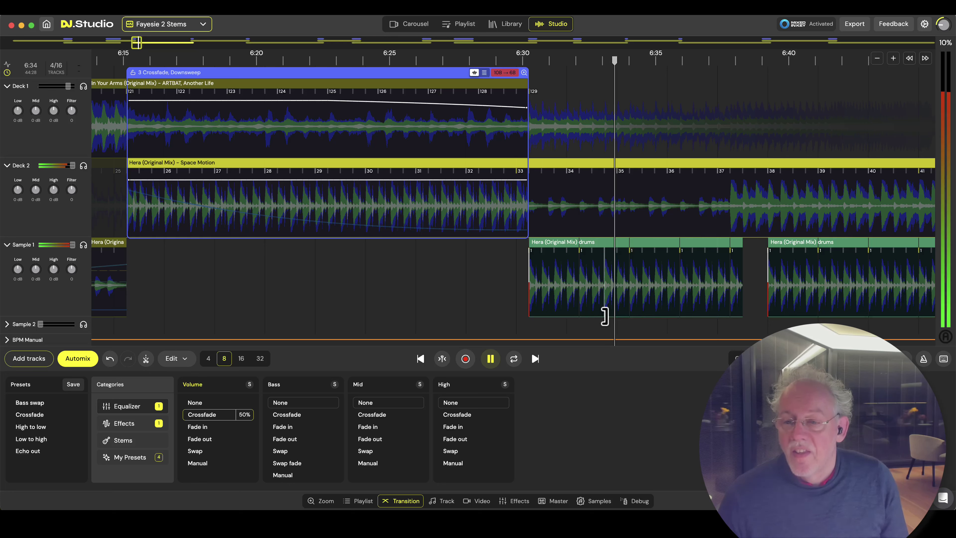
{"action": "left_click", "coordinate": [629, 289]}
{"action": "key", "text": "space"}
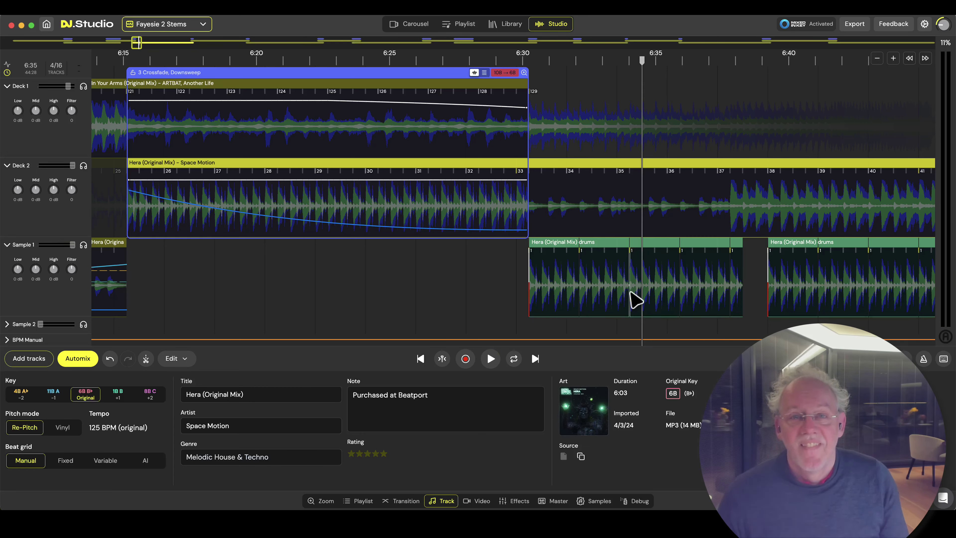
Delete the newly looped drums clip and move the original Hera drums clip back to the third transition's end at 6:30.
{"action": "scroll", "coordinate": [620, 294], "scroll_direction": "down", "scroll_amount": 5}
{"action": "scroll", "coordinate": [620, 297], "scroll_direction": "down", "scroll_amount": 2}
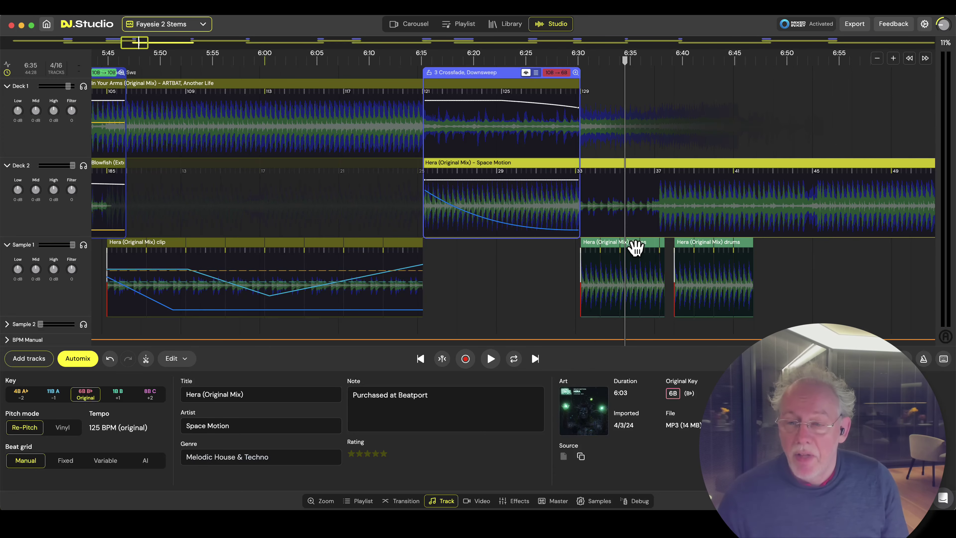
{"action": "left_click_drag", "start_coordinate": [636, 247], "coordinate": [545, 247]}
{"action": "left_click", "coordinate": [521, 266]}
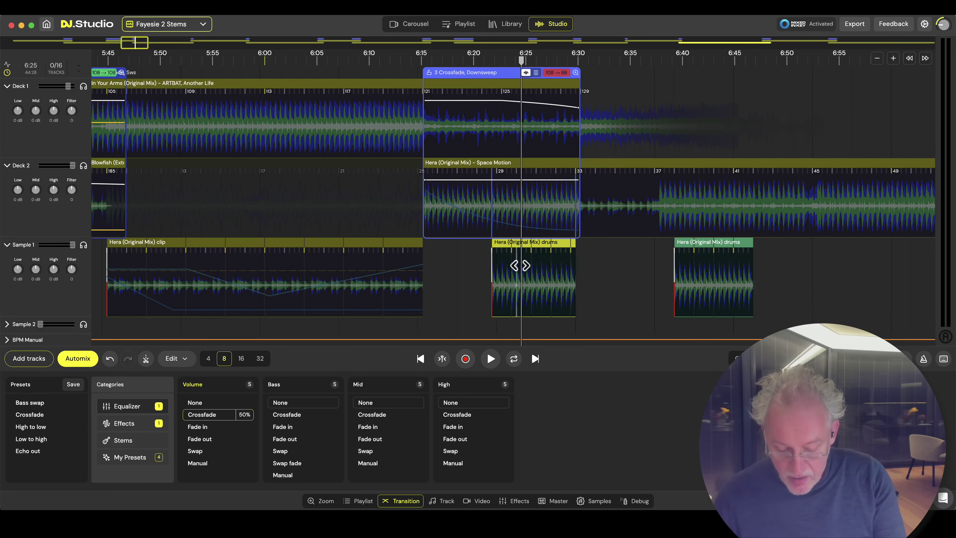
{"action": "key", "text": "Delete"}
{"action": "left_click_drag", "start_coordinate": [706, 245], "coordinate": [616, 245]}
Play the end of the third transition into the Hera drums clip on Sample 1.
{"action": "key", "text": "space"}
{"action": "scroll", "coordinate": [651, 315], "scroll_direction": "up", "scroll_amount": 3}
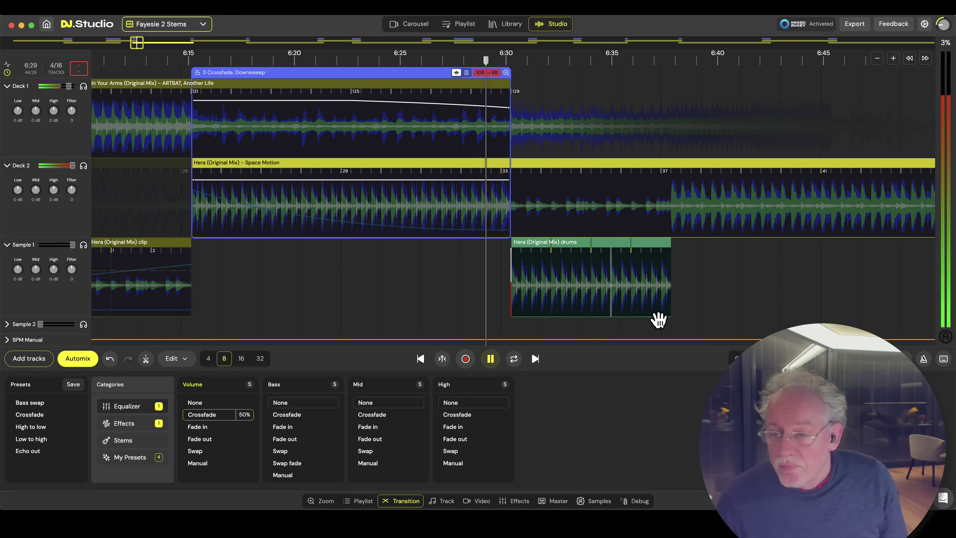
{"action": "scroll", "coordinate": [715, 300], "scroll_direction": "down", "scroll_amount": 5}
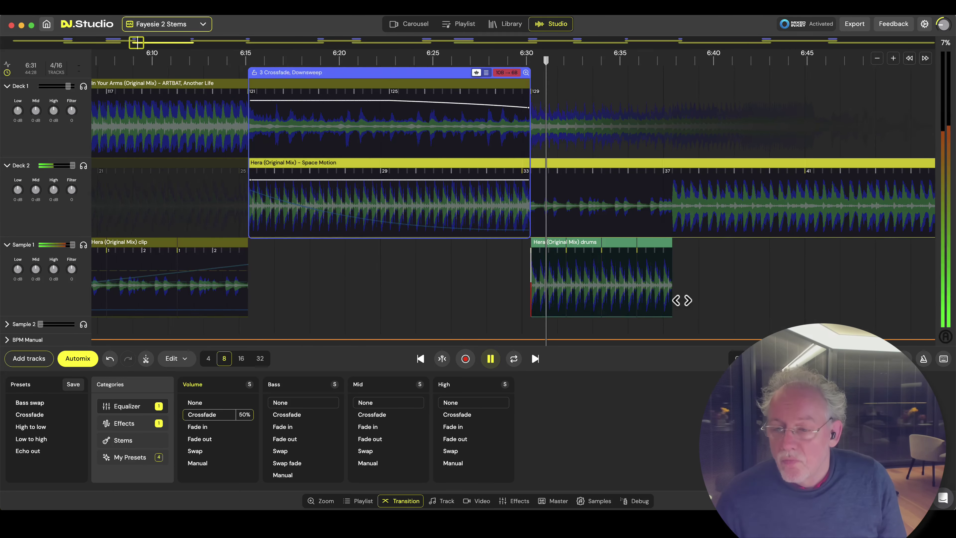
{"action": "scroll", "coordinate": [806, 284], "scroll_direction": "down", "scroll_amount": 3}
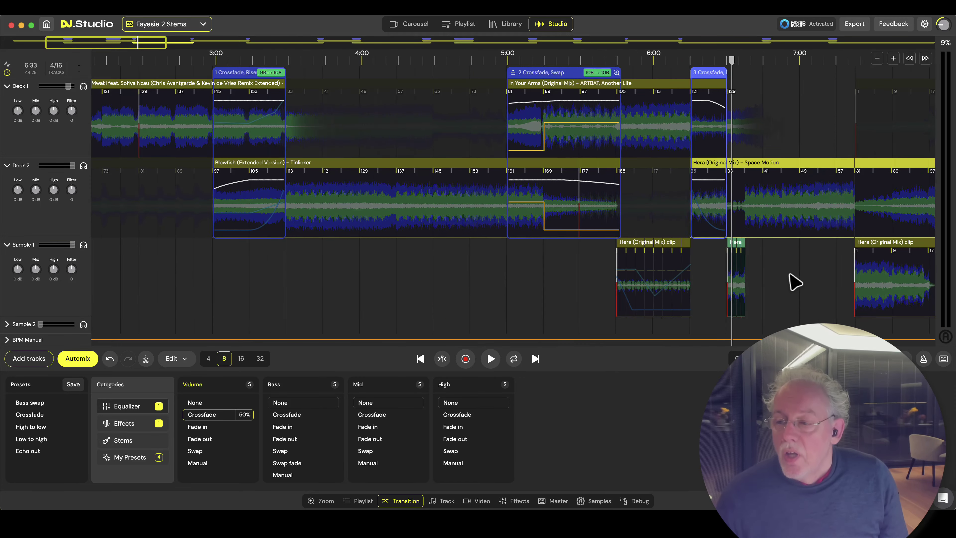
{"action": "key", "text": "space"}
Reset all track edits on Hera in Deck 2 and delete the Hera clip starting at about 7:23 on Sample 1.
{"action": "scroll", "coordinate": [568, 284], "scroll_direction": "up", "scroll_amount": 2}
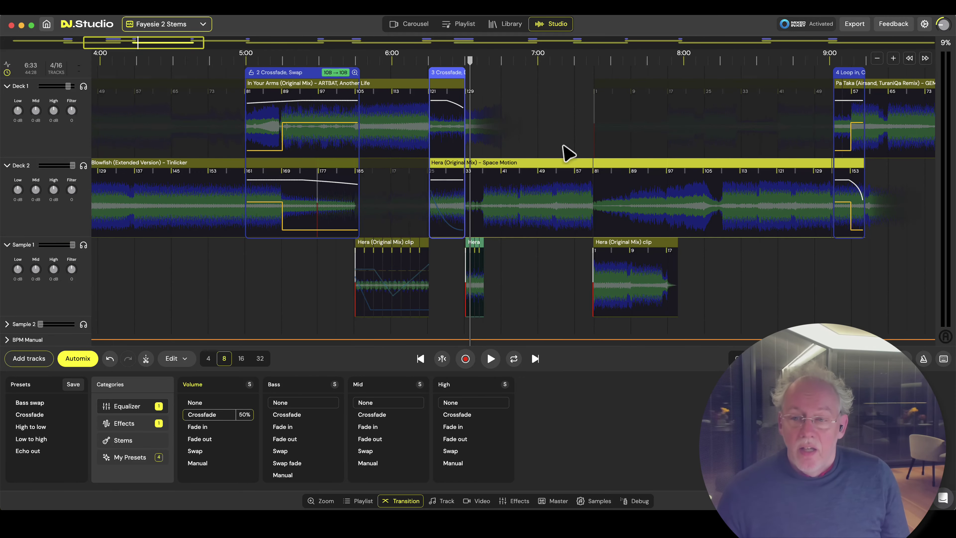
{"action": "scroll", "coordinate": [598, 202], "scroll_direction": "up", "scroll_amount": 3}
{"action": "scroll", "coordinate": [598, 203], "scroll_direction": "down", "scroll_amount": 2}
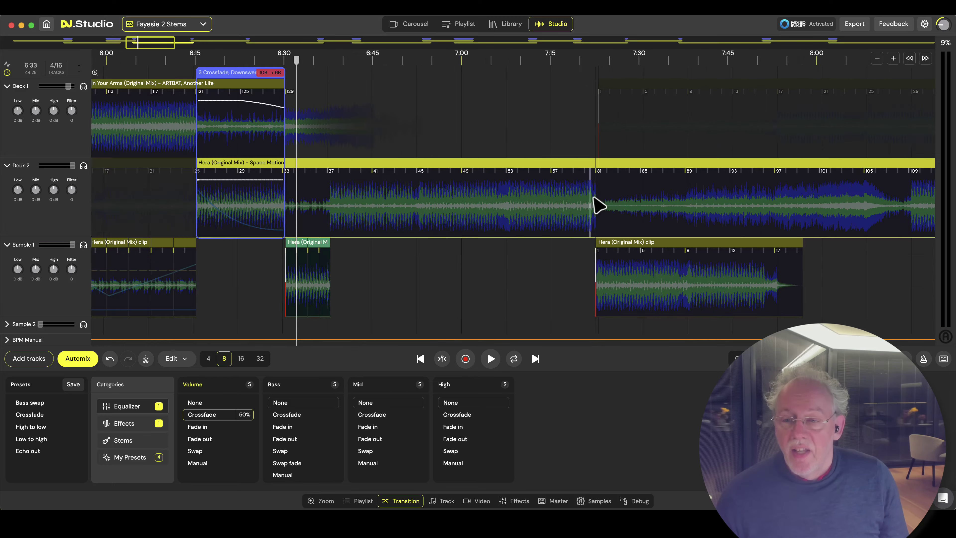
{"action": "left_click", "coordinate": [613, 200]}
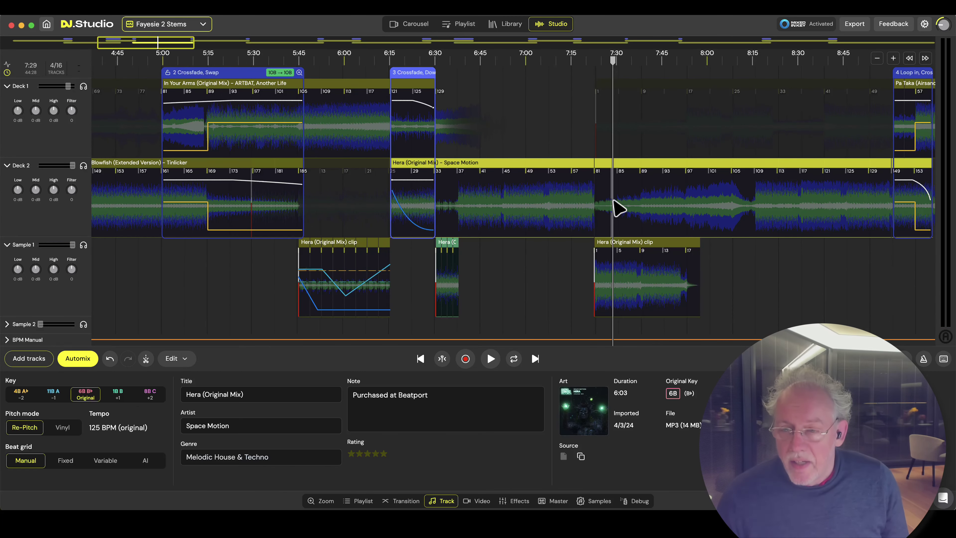
{"action": "right_click", "coordinate": [618, 207]}
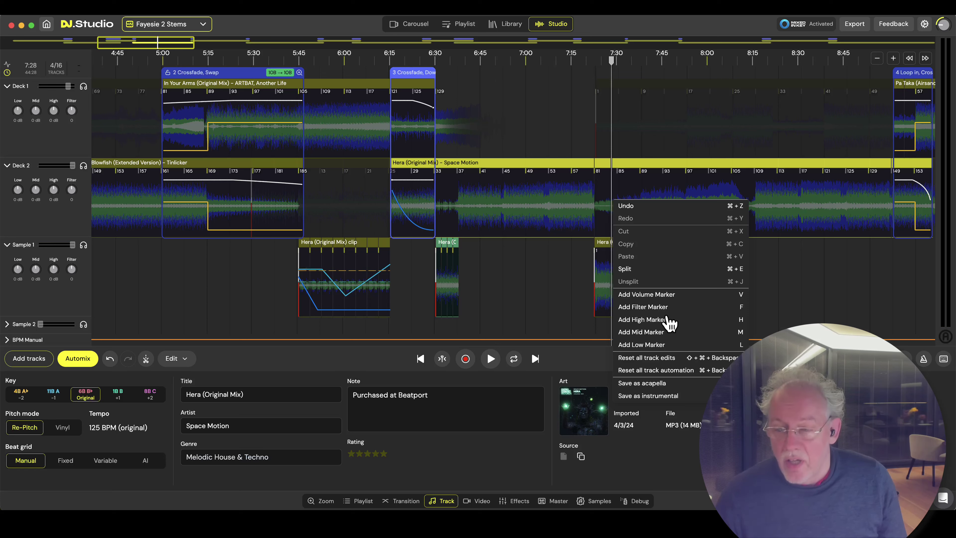
{"action": "left_click", "coordinate": [663, 359]}
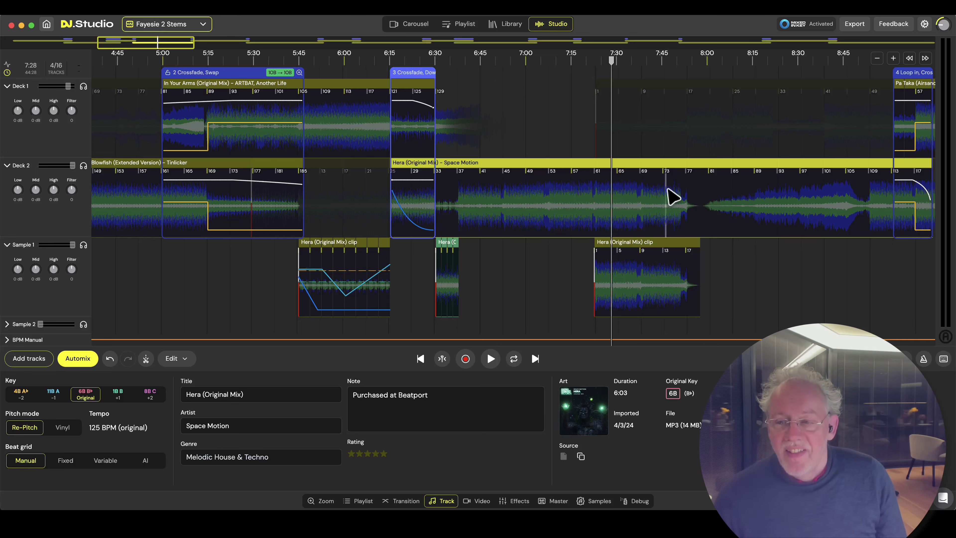
{"action": "left_click", "coordinate": [661, 249]}
{"action": "key", "text": "Delete"}
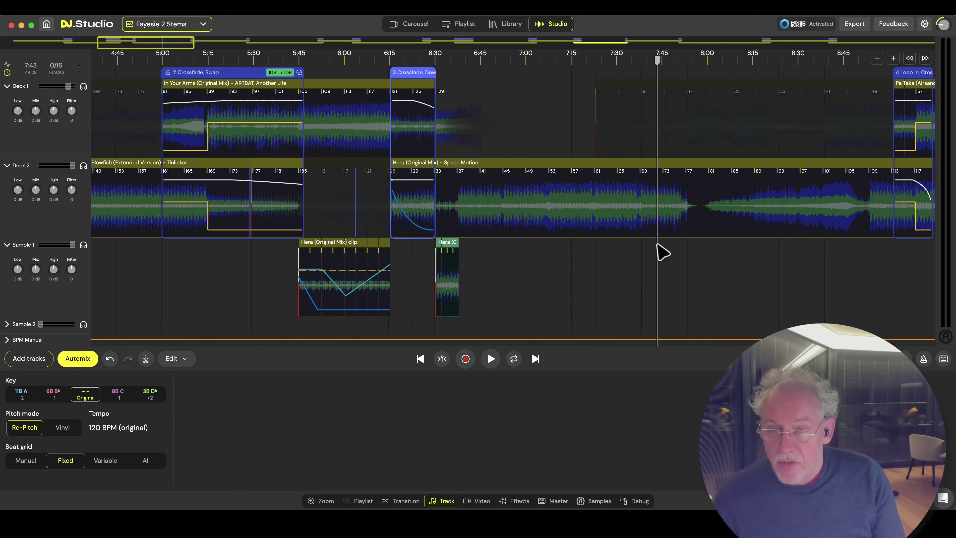
Play Hera on Deck 2 from about 7:46 through its original break.
{"action": "left_click", "coordinate": [667, 213]}
{"action": "key", "text": "space"}
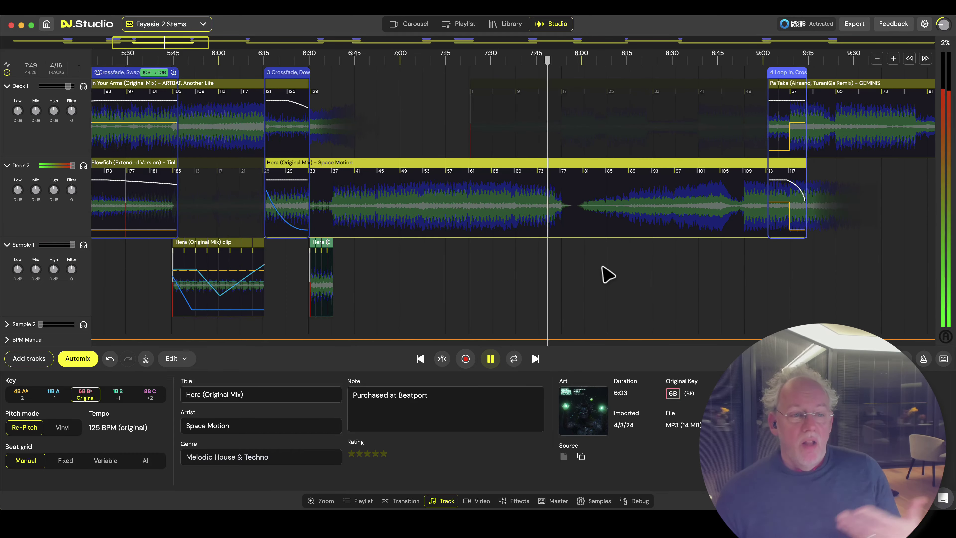
{"action": "scroll", "coordinate": [606, 275], "scroll_direction": "up", "scroll_amount": 3}
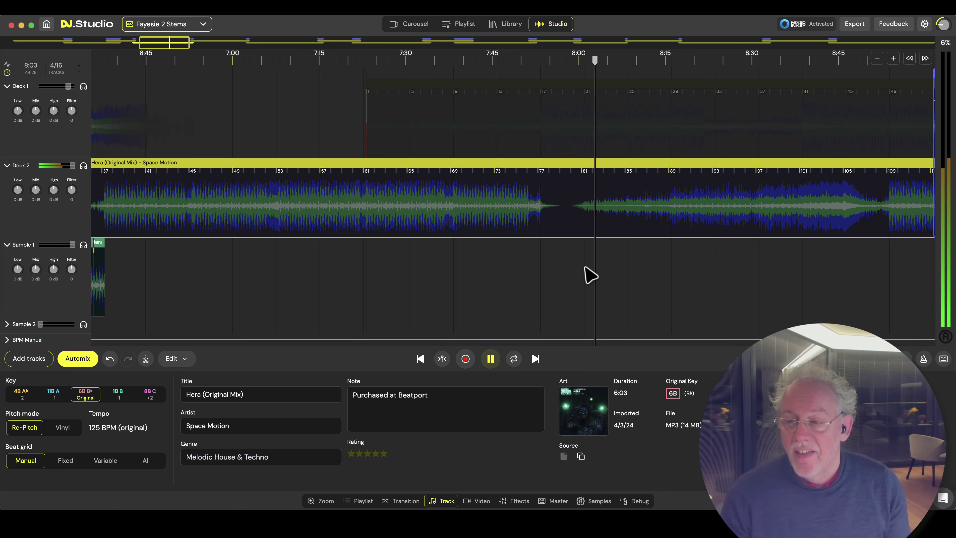
{"action": "key", "text": "space"}
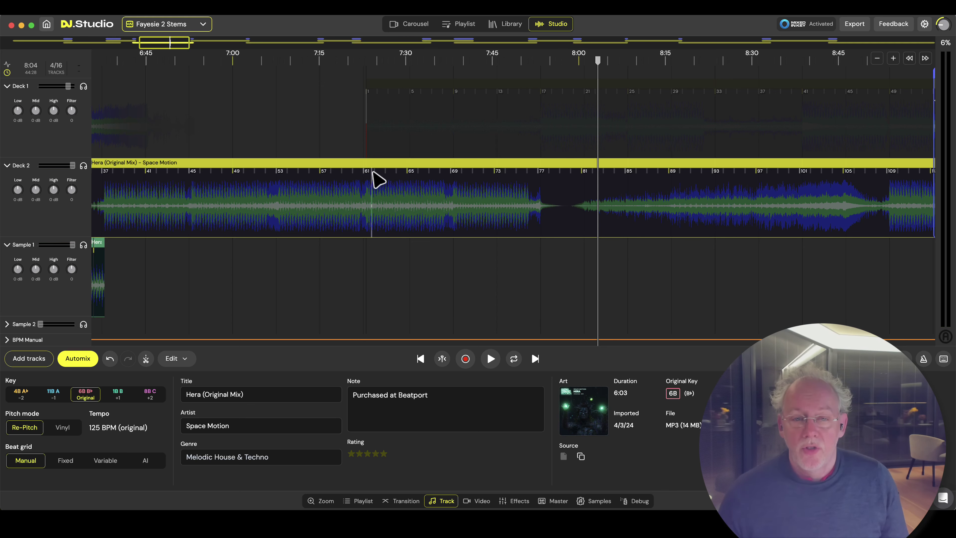
Copy the stretch of Hera from bar 61 at about 7:23 to about 7:58 to the same position on Sample 1.
{"action": "left_click", "coordinate": [363, 181]}
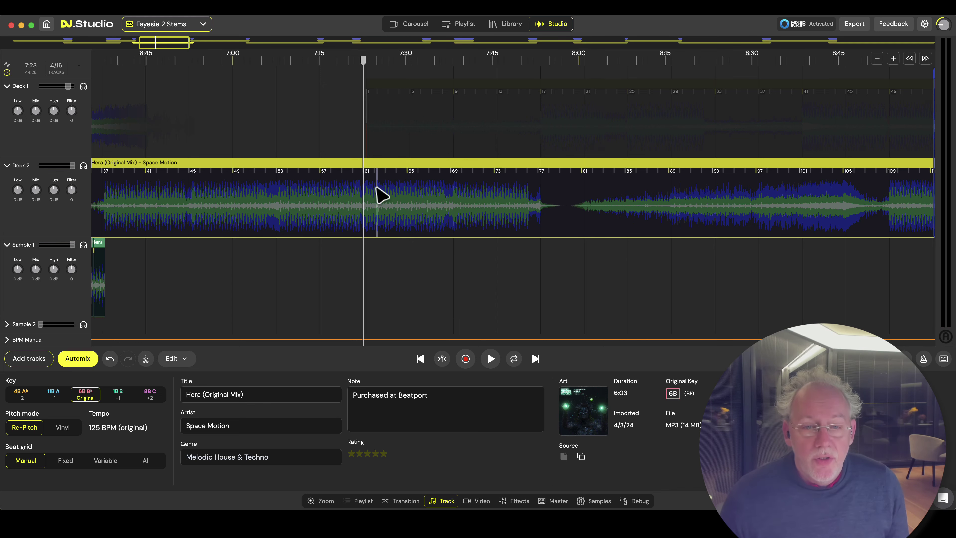
{"action": "scroll", "coordinate": [373, 207], "scroll_direction": "up", "scroll_amount": 3}
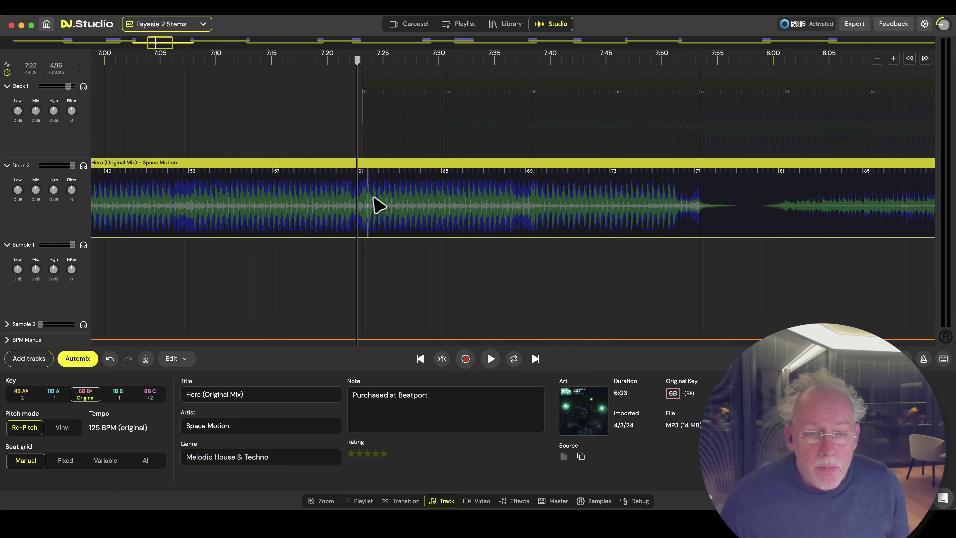
{"action": "scroll", "coordinate": [360, 223], "scroll_direction": "down", "scroll_amount": 1}
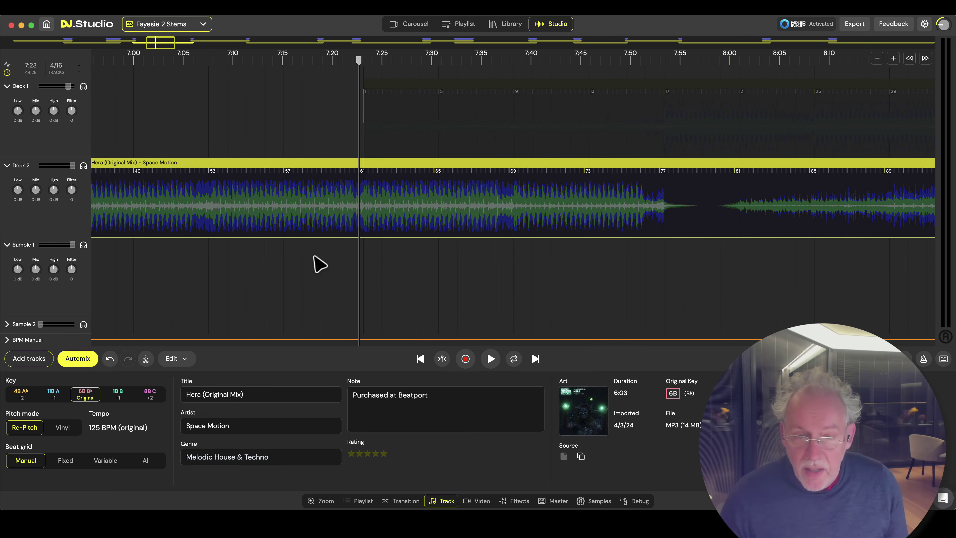
{"action": "key", "text": "shift+Right"}
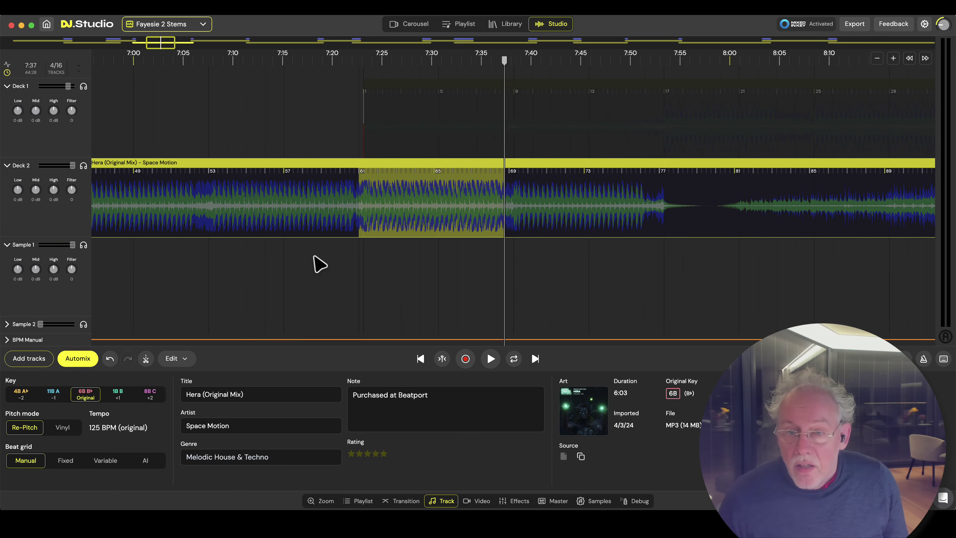
{"action": "key", "text": "shift+Right"}
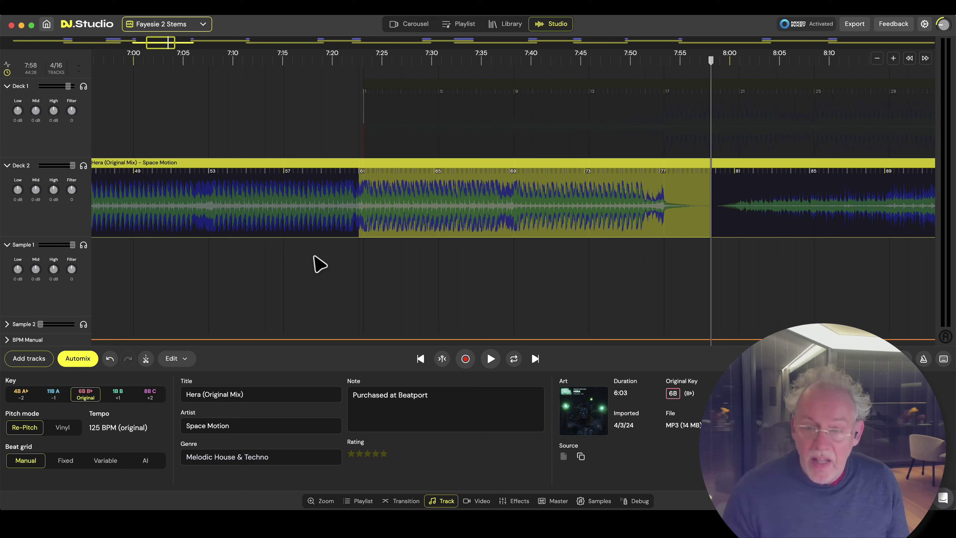
{"action": "key", "text": "ctrl+c"}
{"action": "key", "text": "ctrl+v"}
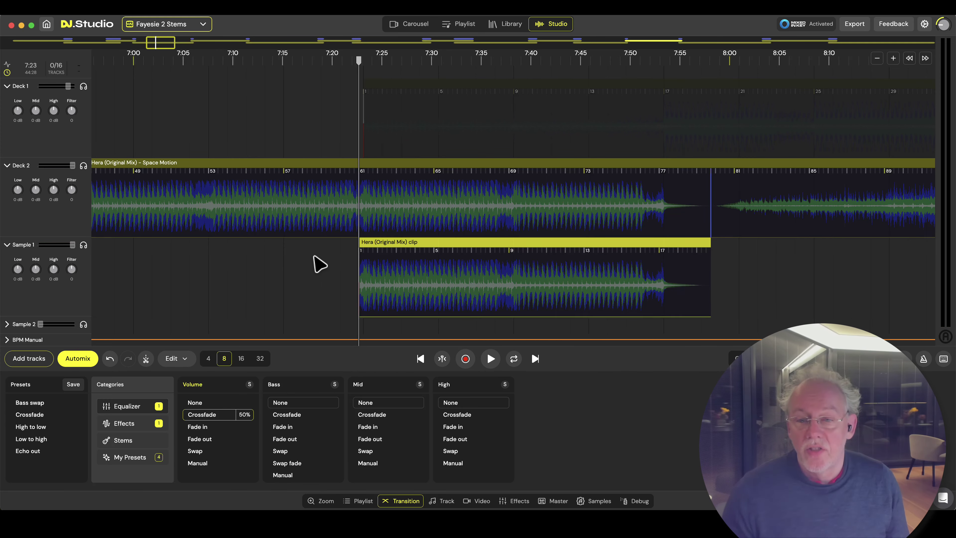
Delete the stretch of Hera on Deck 2 from about 7:23 at bar 61 to about 8:00 at bar 81.
{"action": "left_click", "coordinate": [348, 266]}
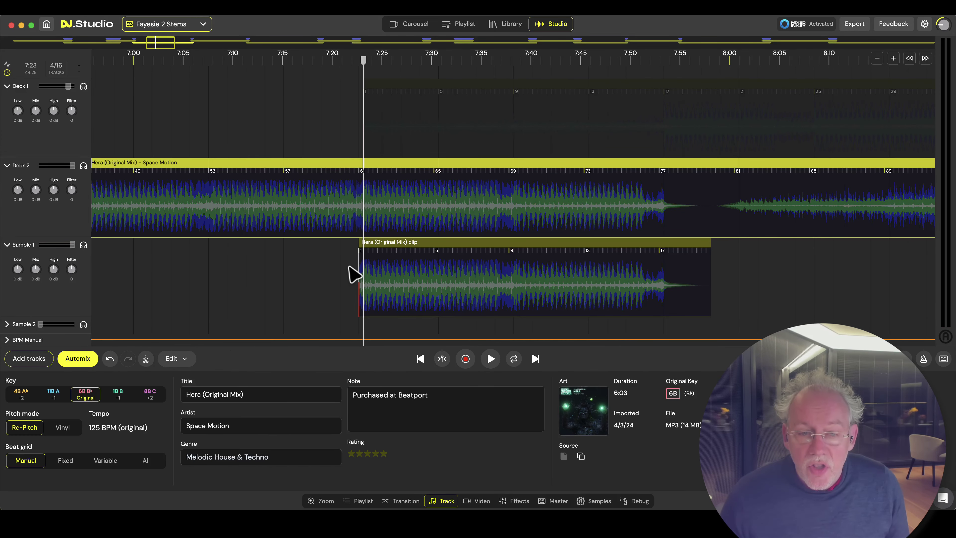
{"action": "scroll", "coordinate": [353, 274], "scroll_direction": "up", "scroll_amount": 3}
{"action": "key", "text": "space"}
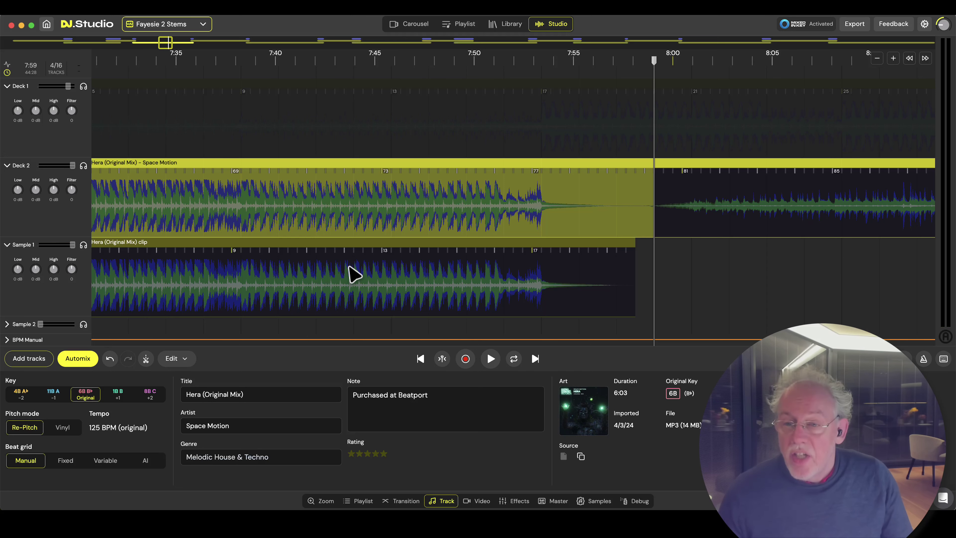
{"action": "key", "text": "Left"}
{"action": "key", "text": "Left"}
{"action": "key", "text": "Left"}
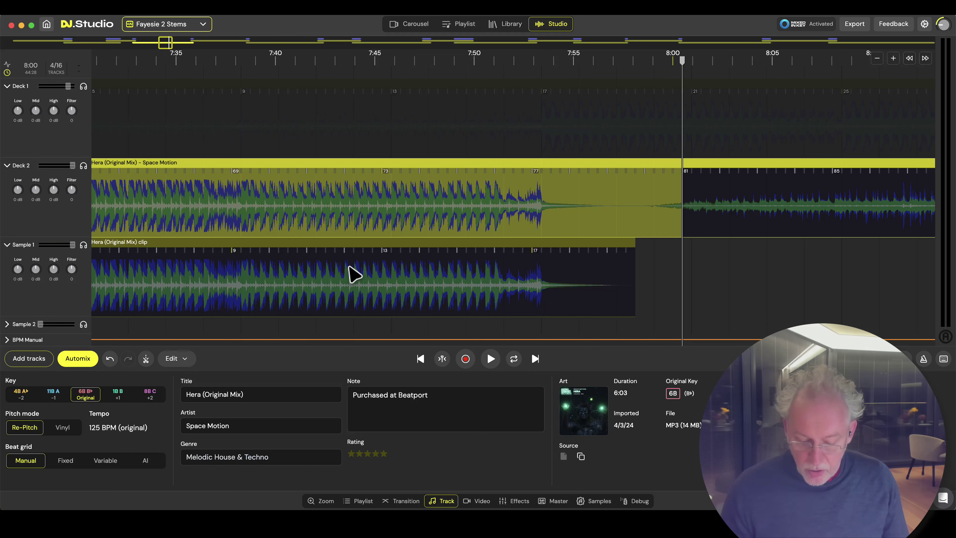
{"action": "key", "text": "Delete"}
{"action": "scroll", "coordinate": [359, 149], "scroll_direction": "down", "scroll_amount": 5}
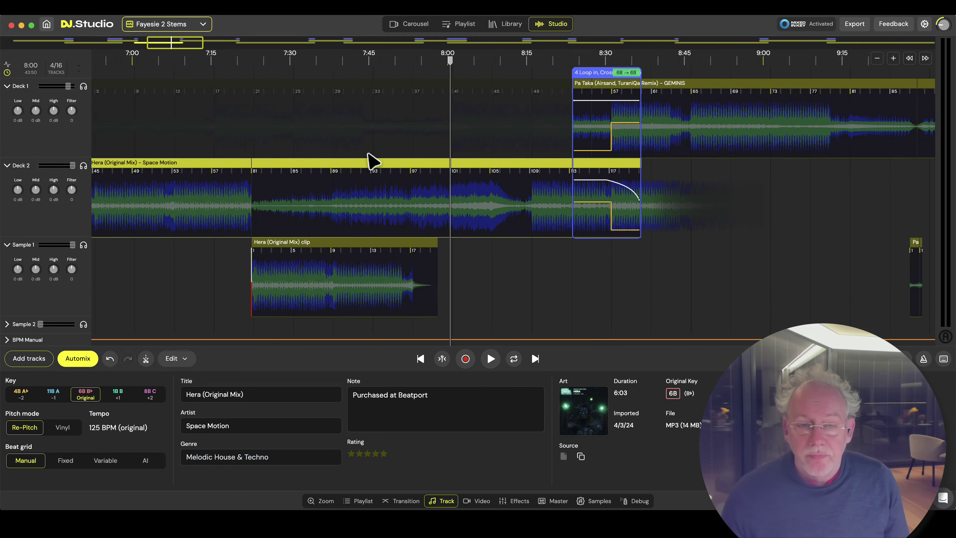
Play Hera's new break with the overlapping Sample 1 clip from about 7:21 and again from about 7:41.
{"action": "scroll", "coordinate": [246, 265], "scroll_direction": "left", "scroll_amount": 5}
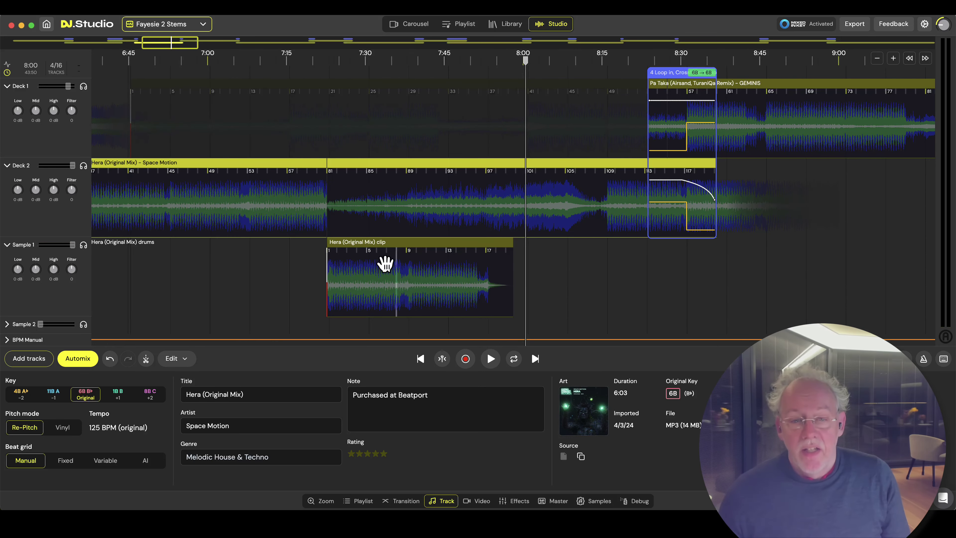
{"action": "left_click", "coordinate": [316, 264]}
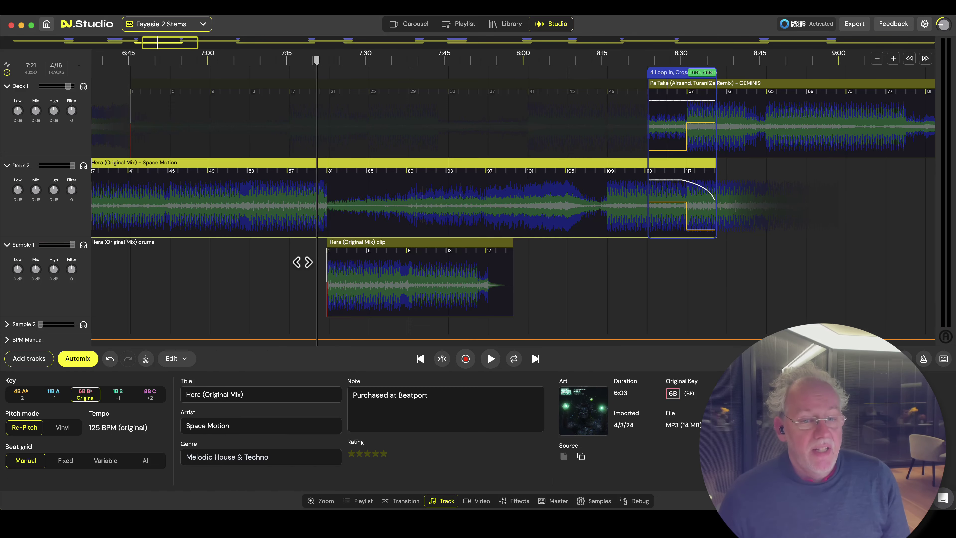
{"action": "key", "text": "space"}
{"action": "scroll", "coordinate": [331, 269], "scroll_direction": "up", "scroll_amount": 5}
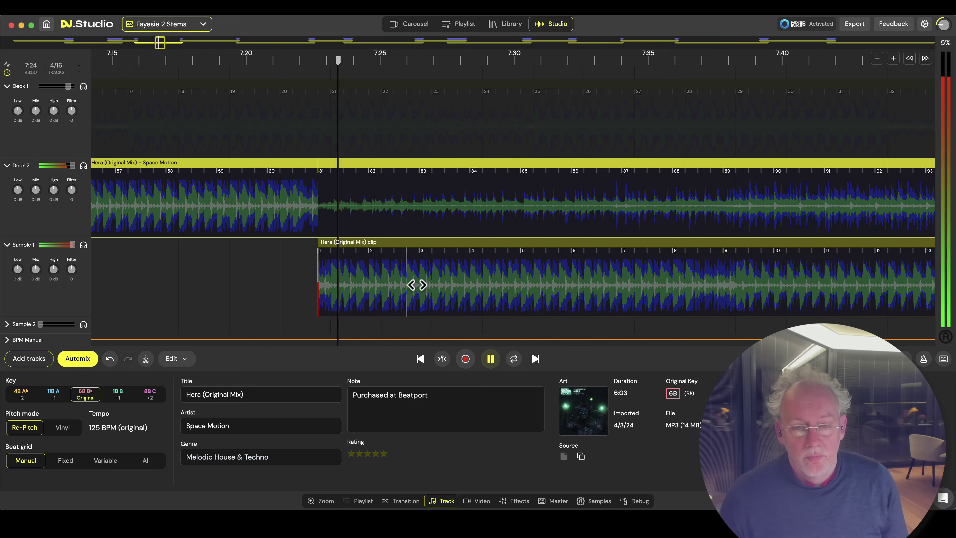
{"action": "scroll", "coordinate": [417, 284], "scroll_direction": "down", "scroll_amount": 3}
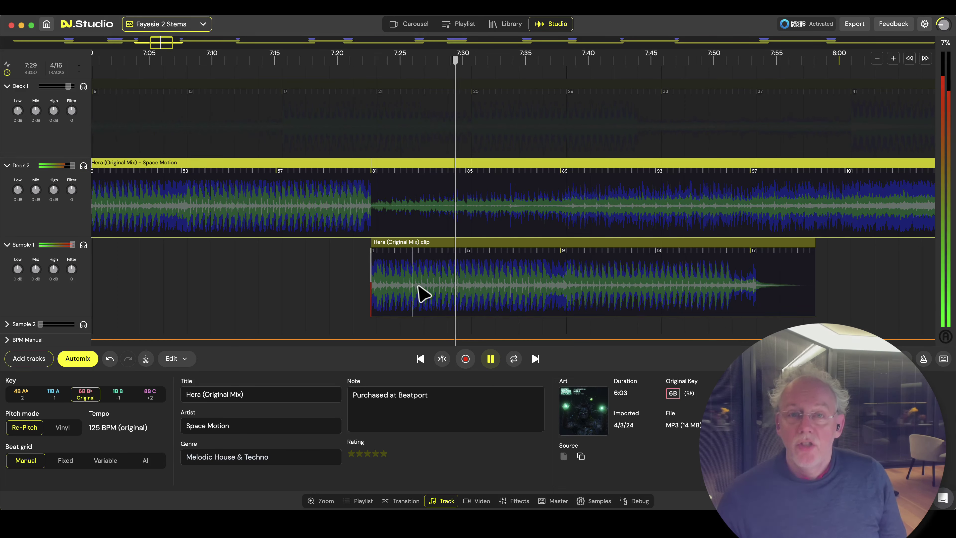
{"action": "left_click", "coordinate": [604, 277]}
{"action": "left_click", "coordinate": [604, 277]}
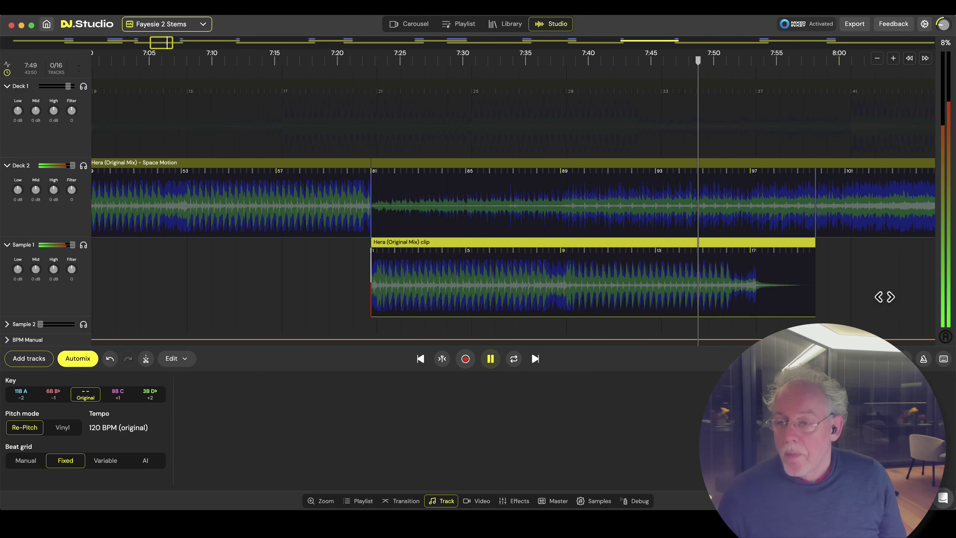
{"action": "scroll", "coordinate": [881, 297], "scroll_direction": "right", "scroll_amount": 10}
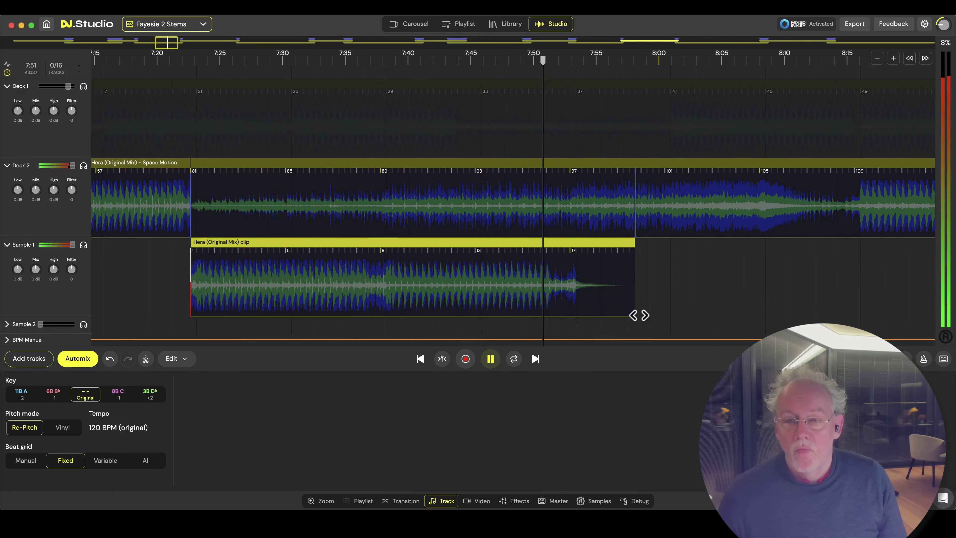
Try moving the Hera clip on Sample 1 to start at about 7:07, and play the overlap from about 7:10.
{"action": "left_click", "coordinate": [321, 283]}
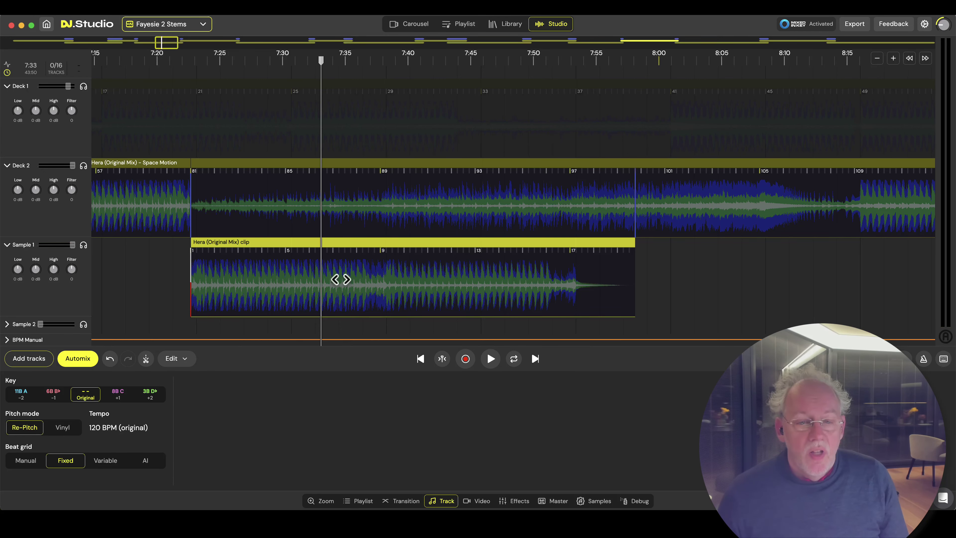
{"action": "left_click_drag", "start_coordinate": [347, 326], "coordinate": [561, 239]}
{"action": "left_click_drag", "start_coordinate": [404, 247], "coordinate": [376, 251]}
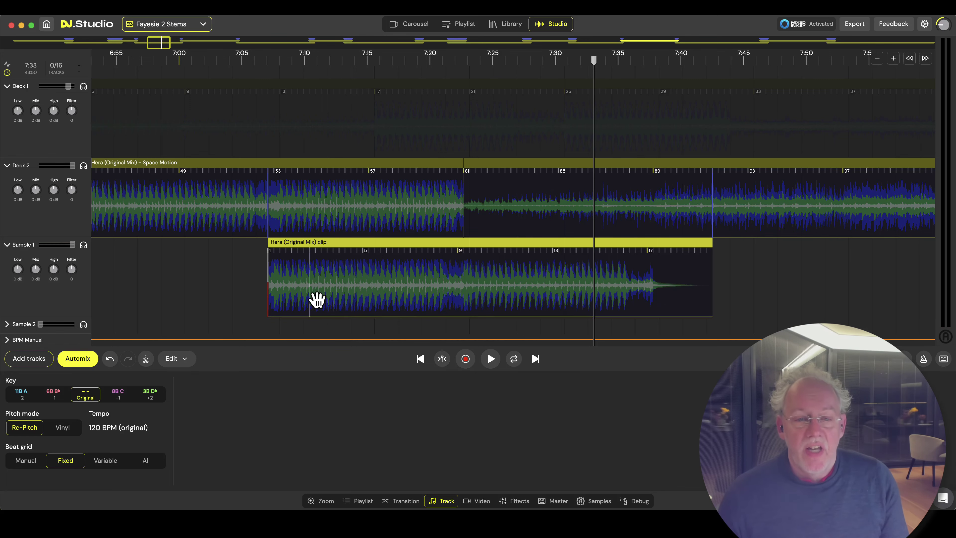
{"action": "left_click", "coordinate": [305, 326]}
{"action": "key", "text": "space"}
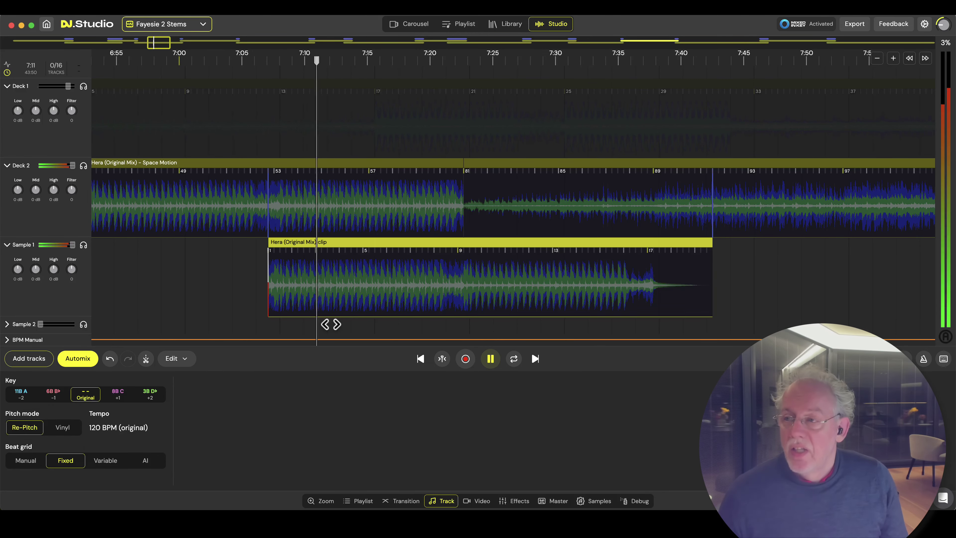
{"action": "key", "text": "space"}
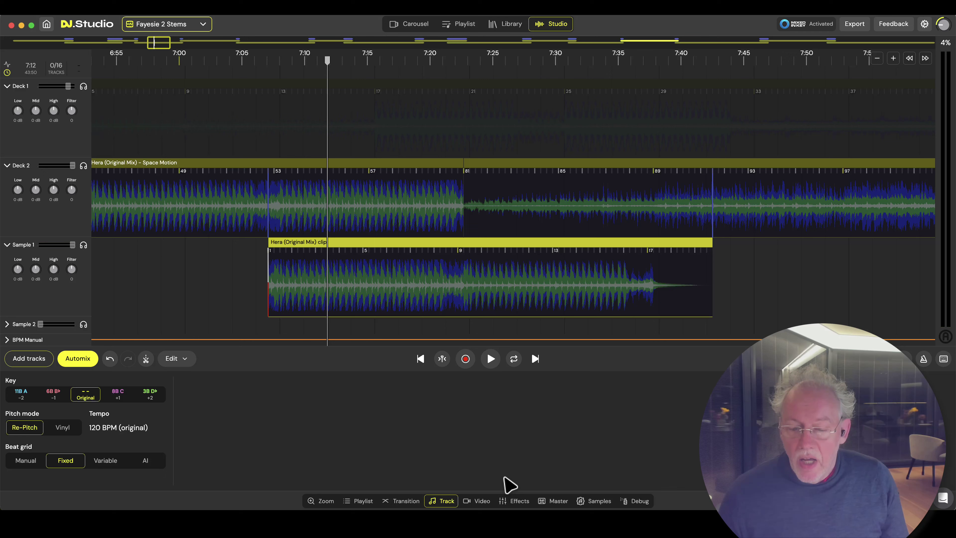
Show the master settings and play the overlapping Hera section to watch the limiter's level meter.
{"action": "left_click", "coordinate": [544, 501]}
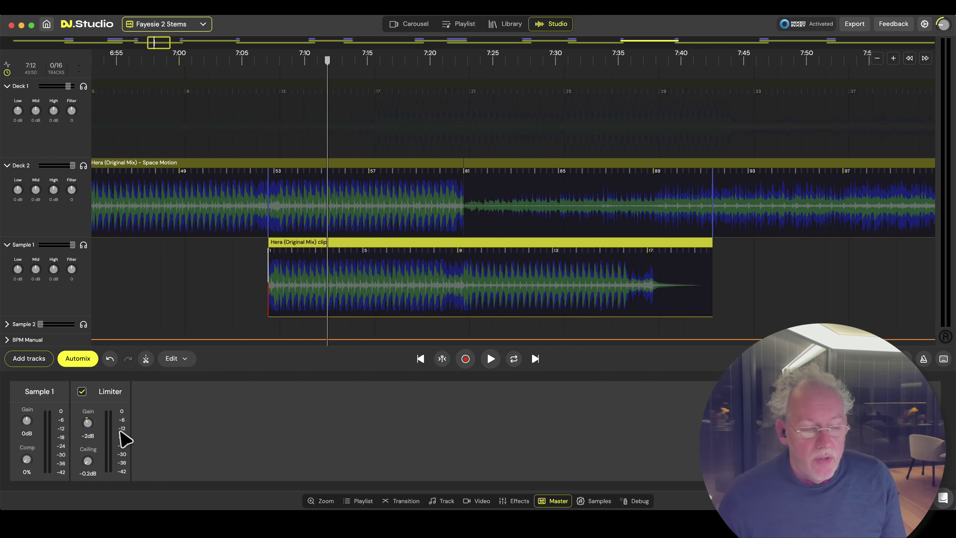
{"action": "key", "text": "space"}
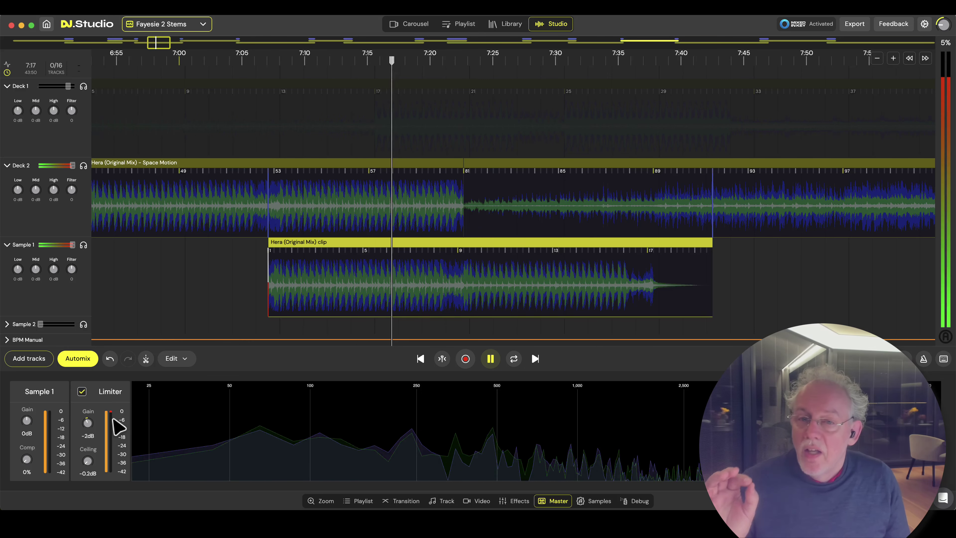
{"action": "key", "text": "space"}
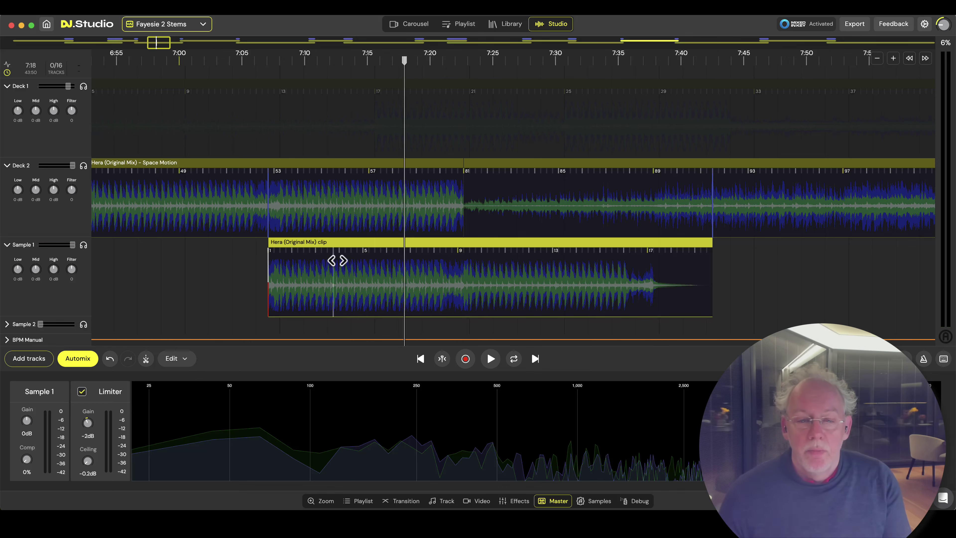
Move the Hera clip on Sample 1 to start at Deck 2's bar 81, at about 7:23.
{"action": "scroll", "coordinate": [336, 261], "scroll_direction": "down", "scroll_amount": 5}
{"action": "left_click_drag", "start_coordinate": [344, 251], "coordinate": [389, 247]}
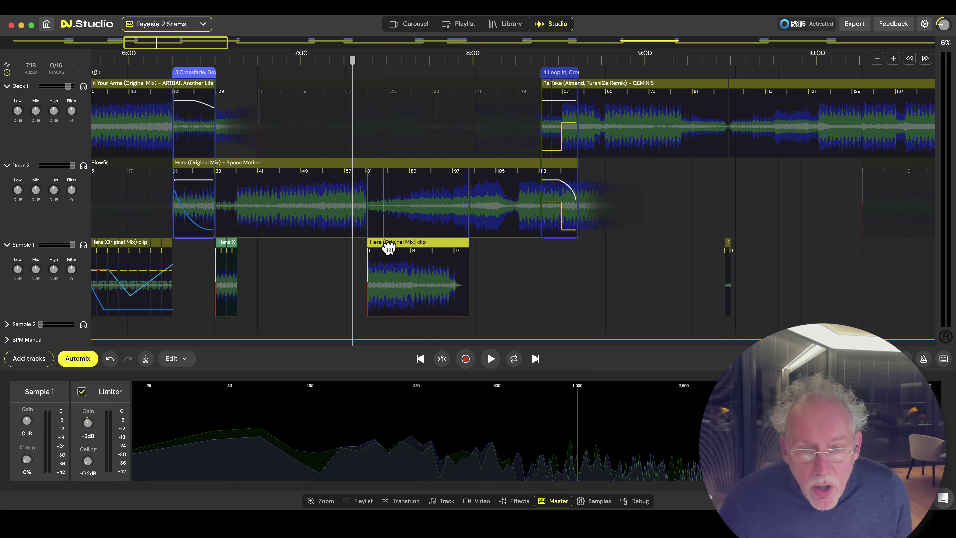
{"action": "scroll", "coordinate": [386, 243], "scroll_direction": "up", "scroll_amount": 5}
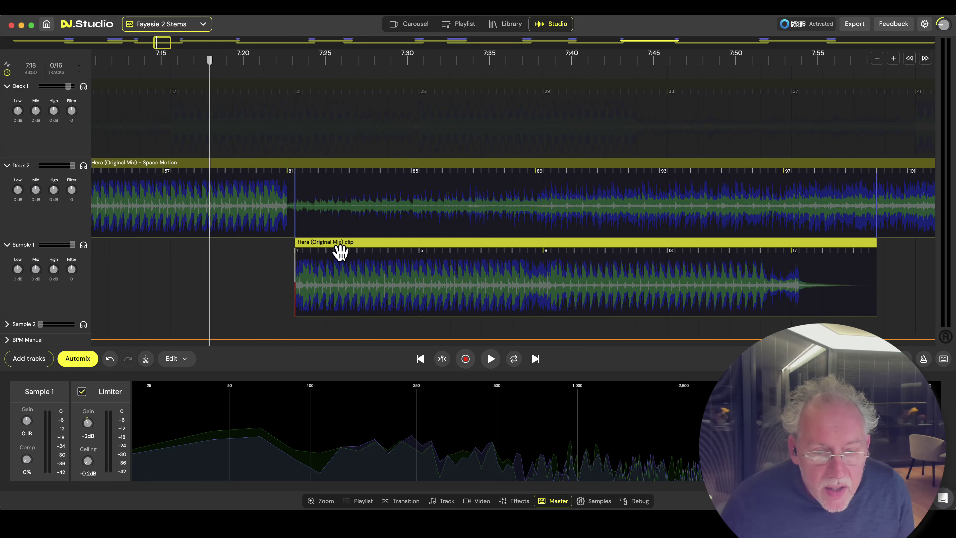
{"action": "left_click_drag", "start_coordinate": [337, 251], "coordinate": [333, 252]}
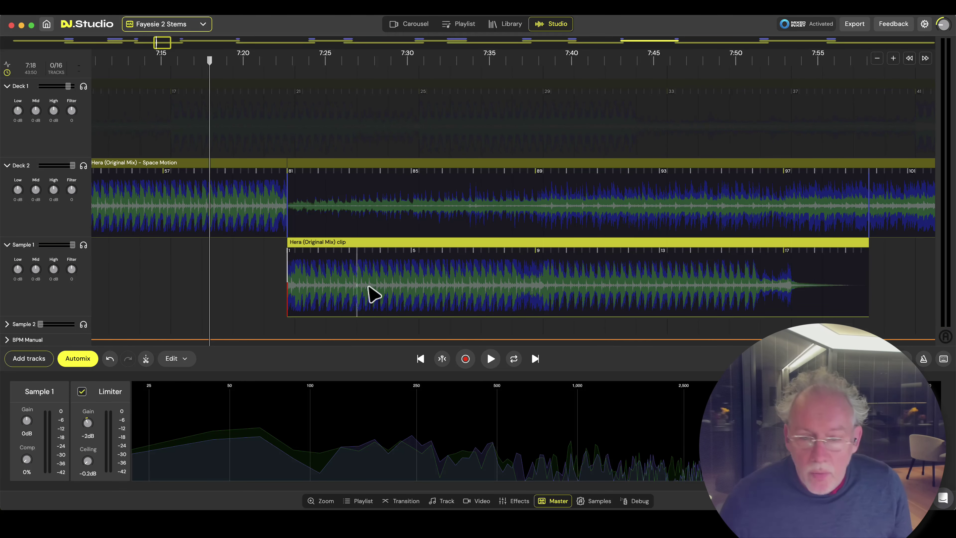
Play Hera's break together with the aligned Sample 1 clip up to about 7:55.
{"action": "scroll", "coordinate": [373, 294], "scroll_direction": "down", "scroll_amount": 3}
{"action": "left_click", "coordinate": [460, 271]}
{"action": "key", "text": "space"}
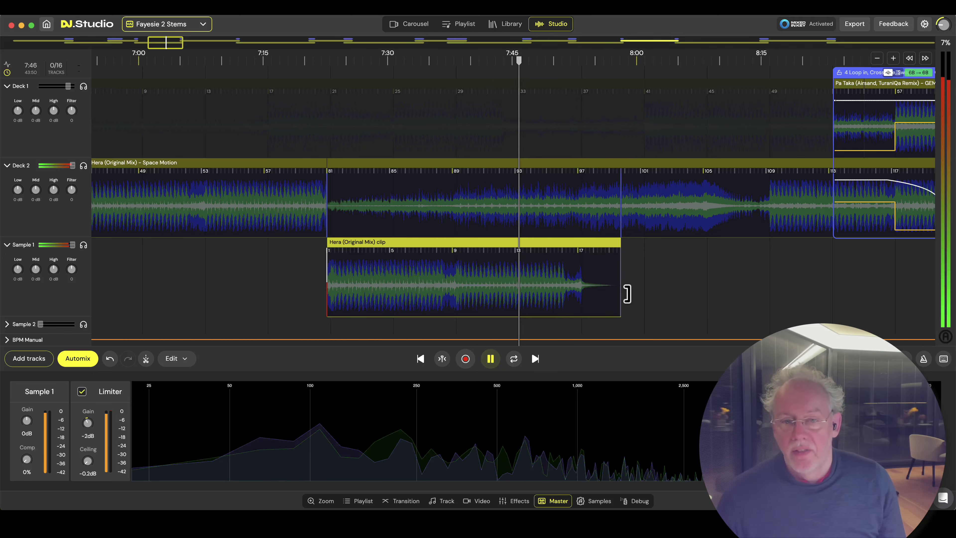
{"action": "scroll", "coordinate": [626, 298], "scroll_direction": "down", "scroll_amount": 2}
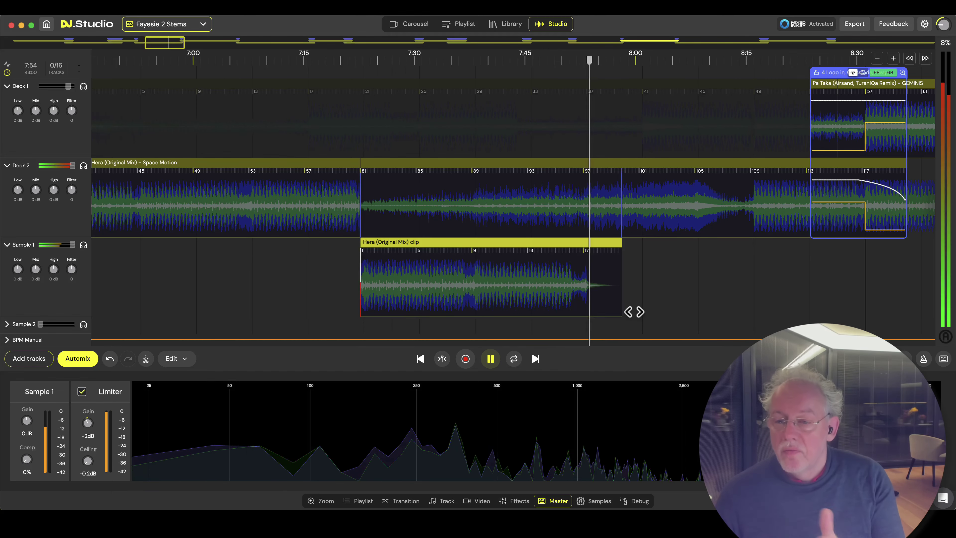
{"action": "key", "text": "space"}
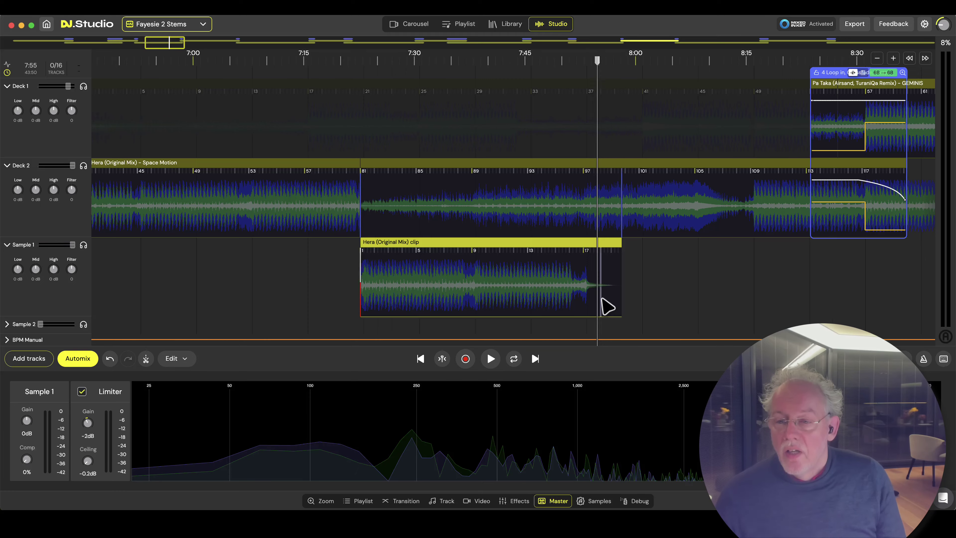
Replay the fading end of the Hera clip on Sample 1 over the break from about 7:51.
{"action": "scroll", "coordinate": [589, 308], "scroll_direction": "up", "scroll_amount": 3}
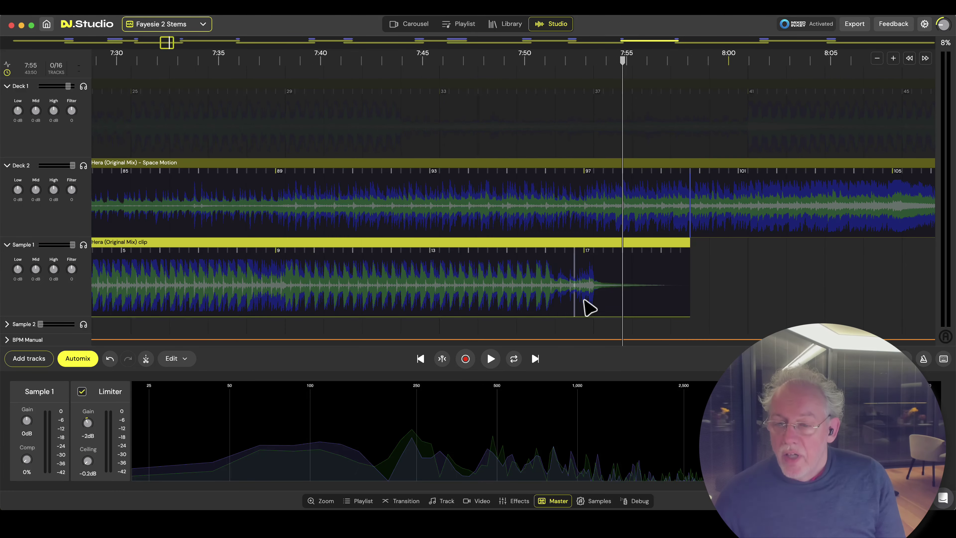
{"action": "left_click", "coordinate": [577, 215]}
{"action": "left_click", "coordinate": [555, 218]}
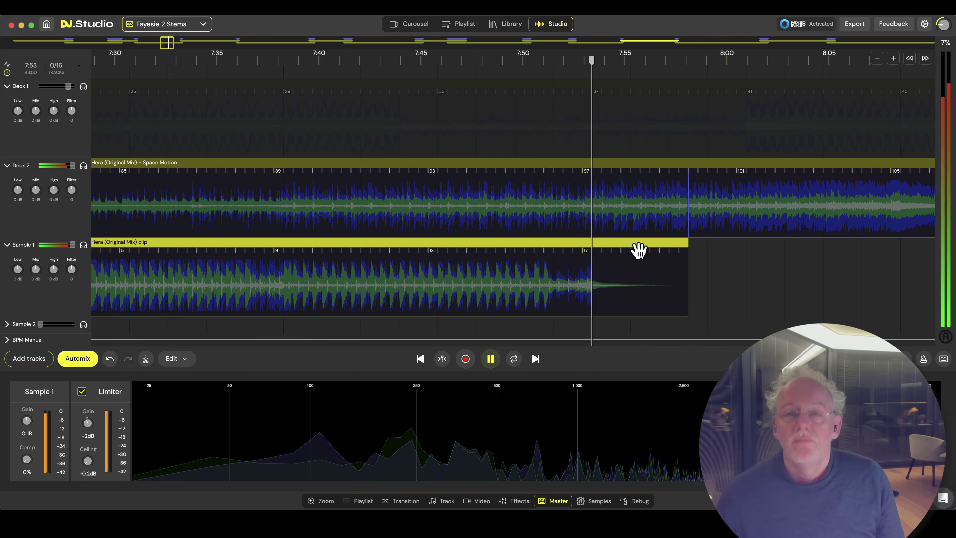
{"action": "scroll", "coordinate": [611, 260], "scroll_direction": "down", "scroll_amount": 1}
{"action": "scroll", "coordinate": [611, 260], "scroll_direction": "down", "scroll_amount": 5}
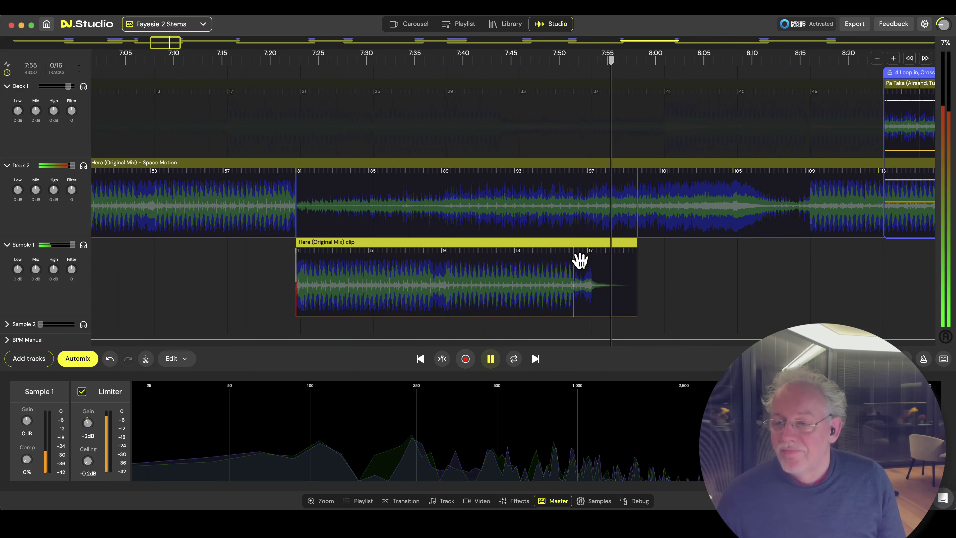
{"action": "key", "text": "space"}
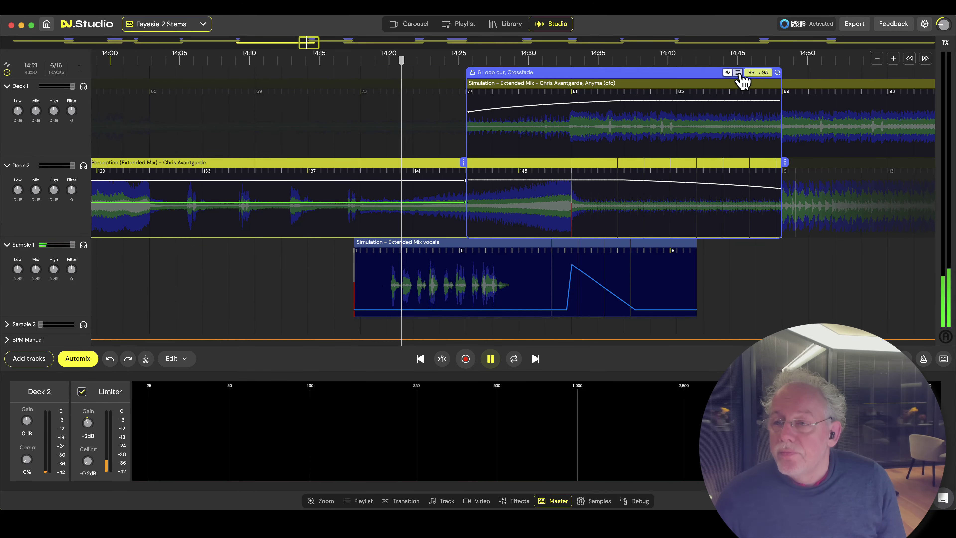
Show the stems of the sixth transition and play the Simulation vocals clip over Perception from about 14:16.
{"action": "left_click", "coordinate": [738, 72]}
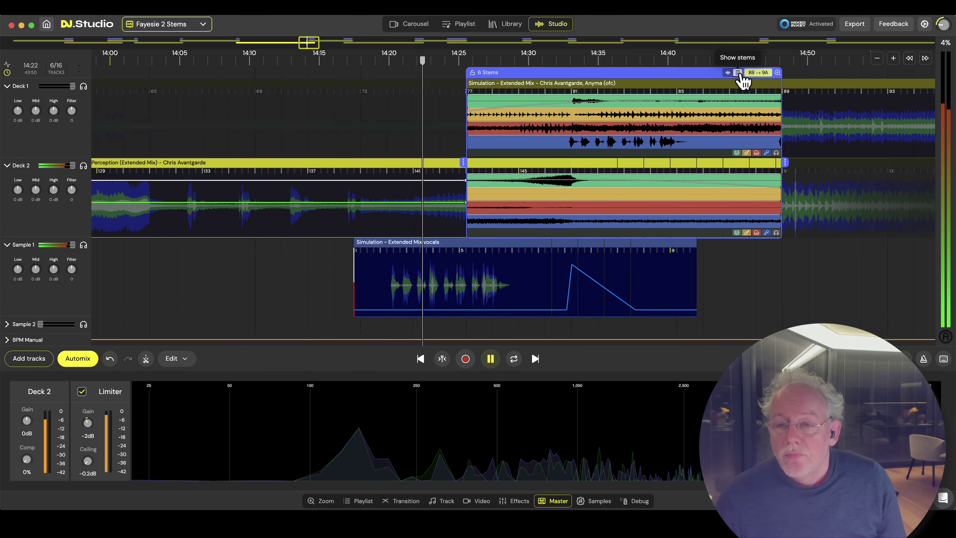
{"action": "key", "text": "space"}
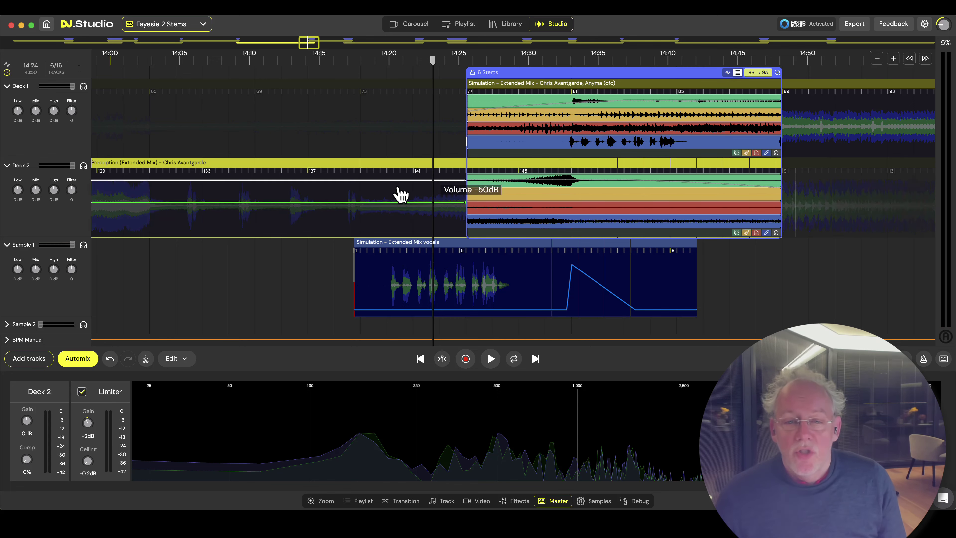
{"action": "left_click", "coordinate": [335, 222]}
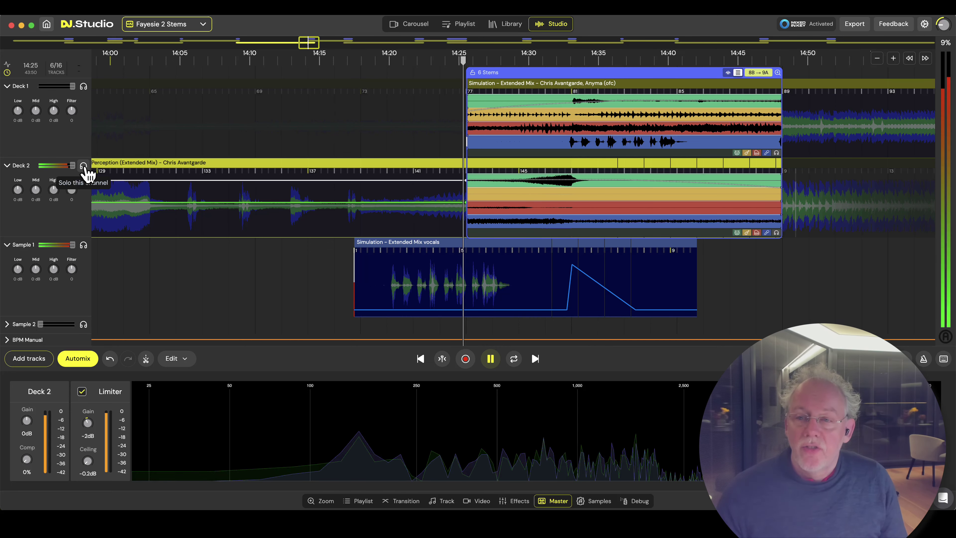
{"action": "key", "text": "space"}
Move the Simulation vocals clip on Sample 1 to start at about 14:45.
{"action": "left_click_drag", "start_coordinate": [463, 256], "coordinate": [841, 259]}
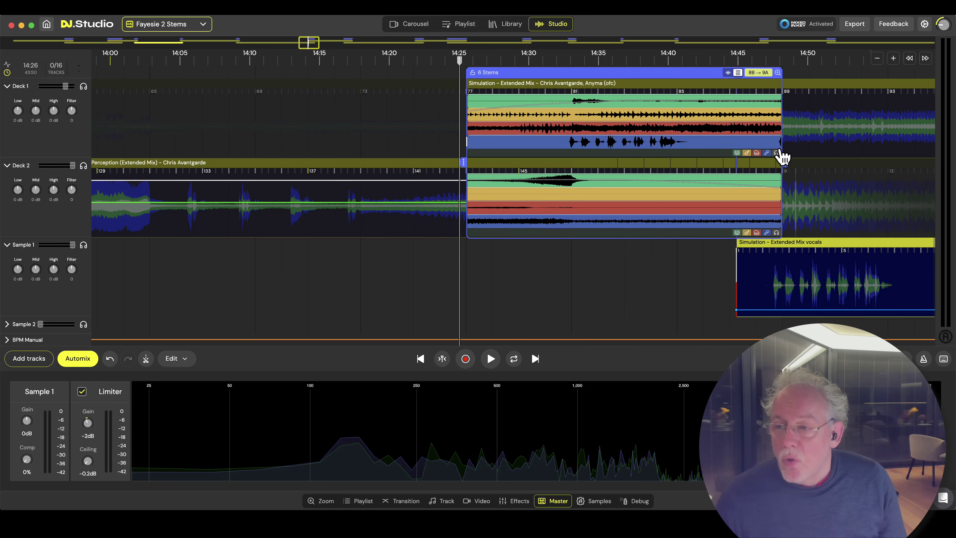
Solo Deck 1 in the sixth transition and mute every Simulation stem there except the blue vocals stem.
{"action": "left_click", "coordinate": [777, 152]}
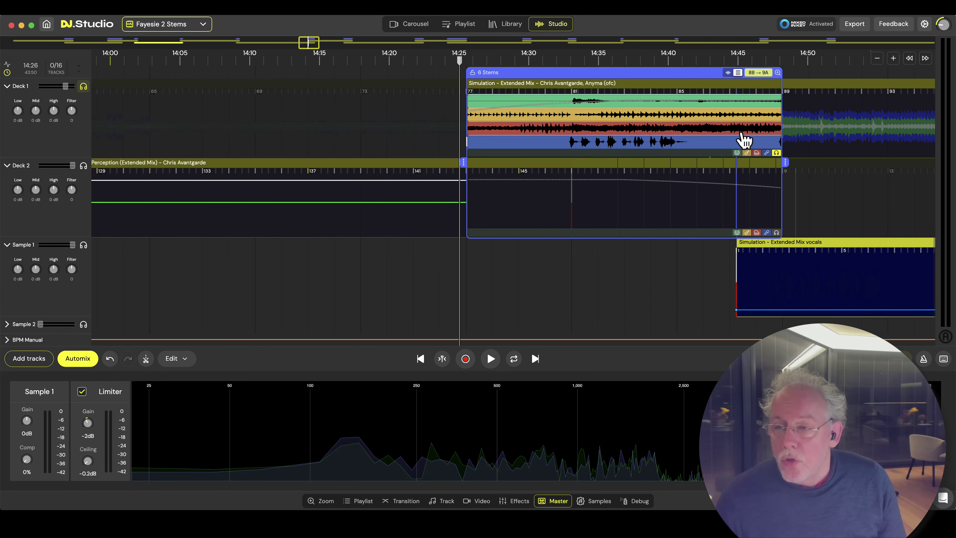
{"action": "left_click", "coordinate": [737, 152]}
{"action": "left_click", "coordinate": [746, 152]}
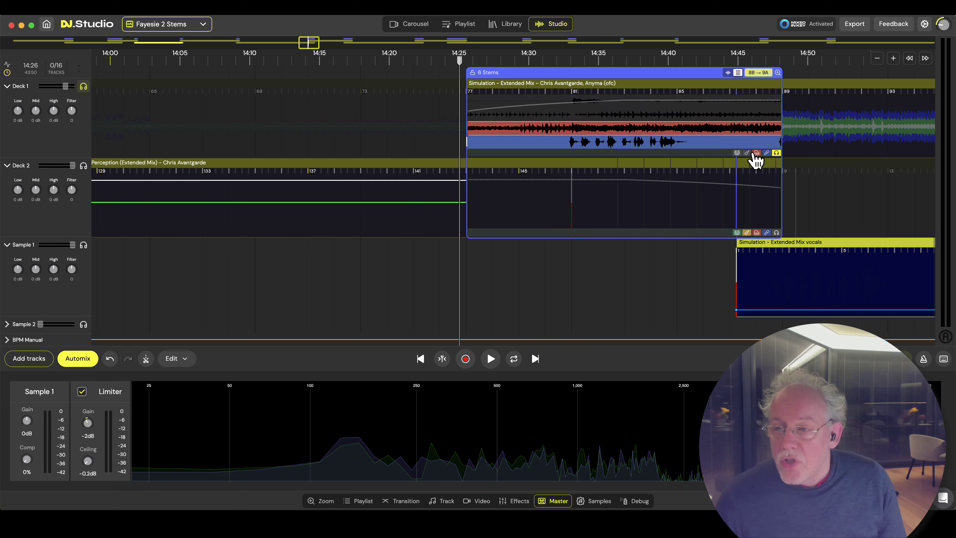
{"action": "left_click", "coordinate": [756, 153]}
Play the isolated Simulation vocals in the sixth transition from about 14:31 to about 14:38.
{"action": "left_click", "coordinate": [550, 262]}
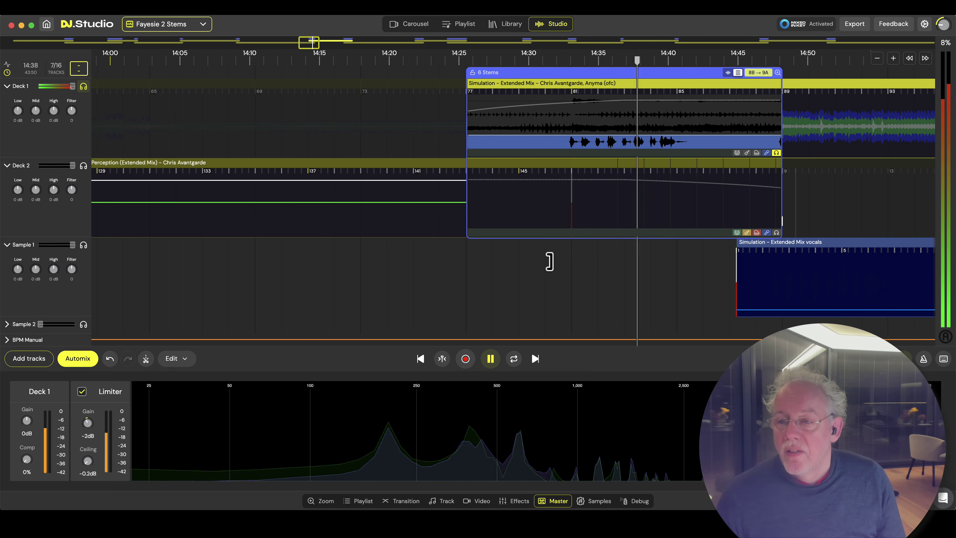
{"action": "key", "text": "space"}
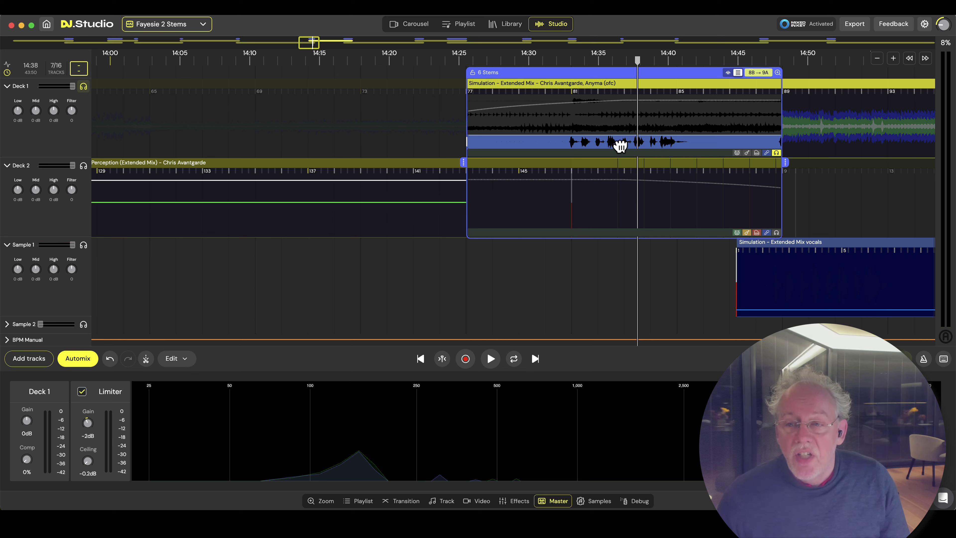
Copy the Simulation vocals stem from Deck 1 onto Sample 1 and trim it to about 14:17 to 14:28, around the vocal phrase.
{"action": "left_click_drag", "start_coordinate": [620, 144], "coordinate": [418, 273]}
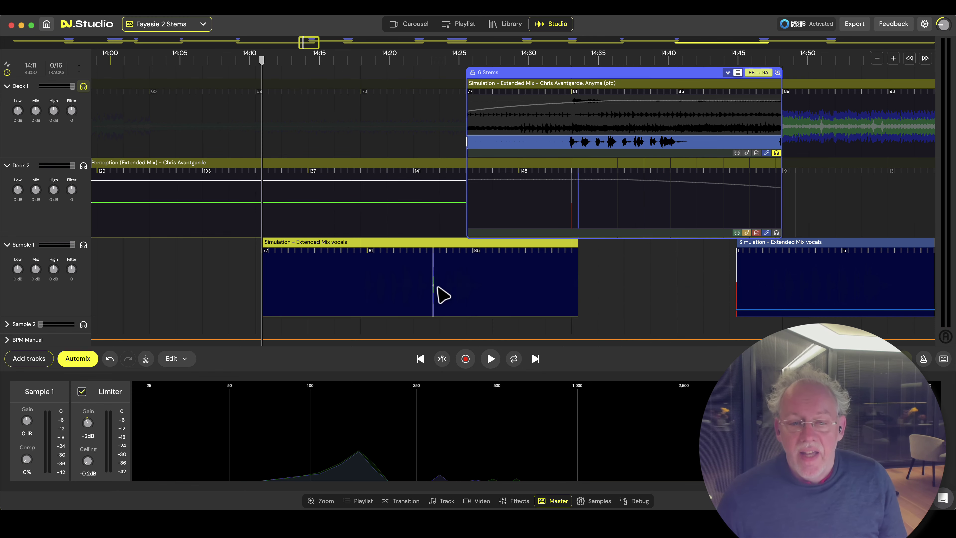
{"action": "scroll", "coordinate": [443, 295], "scroll_direction": "down", "scroll_amount": 5}
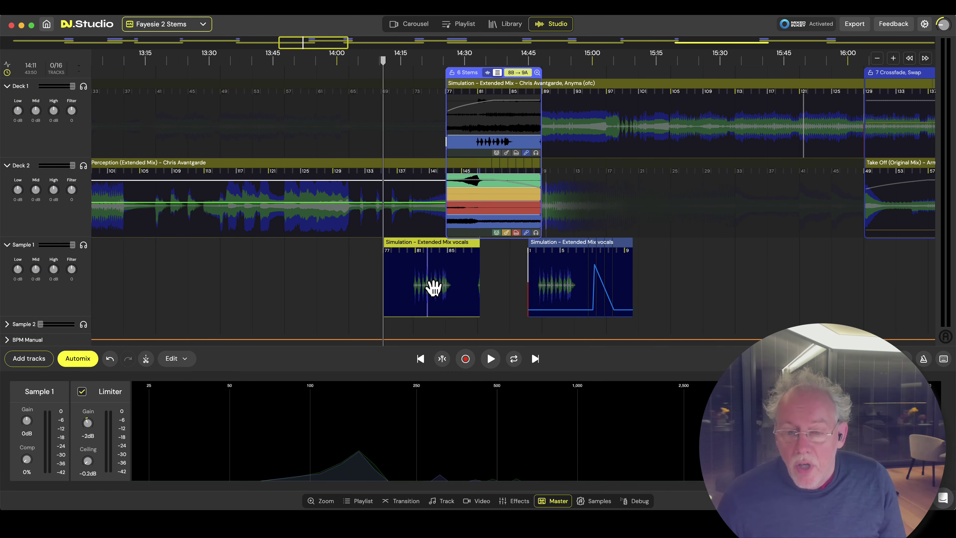
{"action": "left_click_drag", "start_coordinate": [476, 307], "coordinate": [456, 307]}
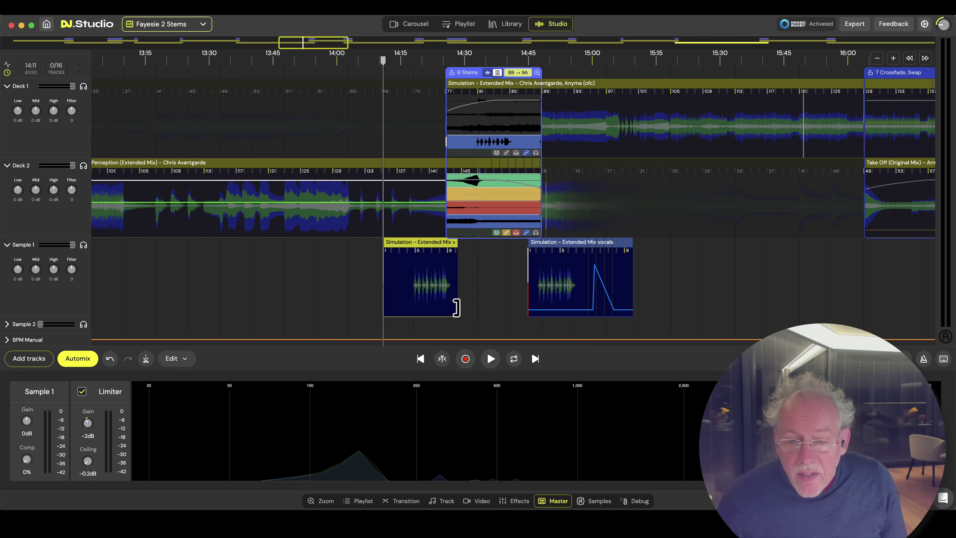
{"action": "left_click_drag", "start_coordinate": [390, 305], "coordinate": [415, 305]}
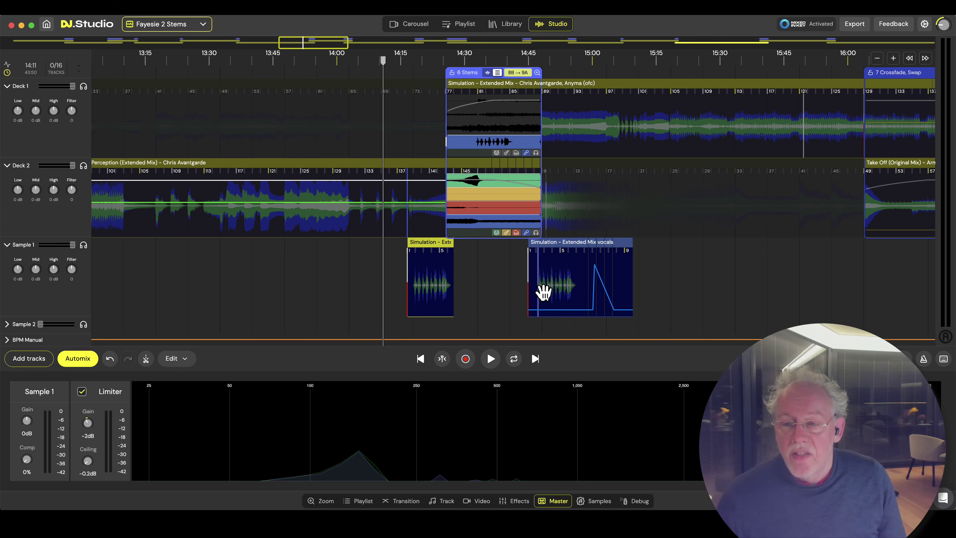
{"action": "left_click", "coordinate": [435, 248]}
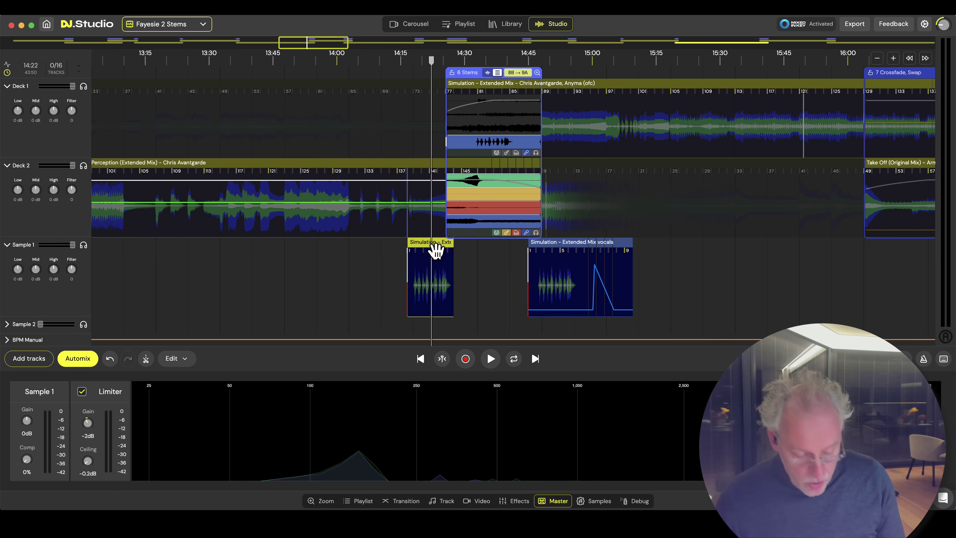
Undo the copied vocals and earlier edits, back to the Loop out, Crossfade transition with the vocals clip starting at about 14:17.
{"action": "key", "text": "super+z"}
{"action": "key", "text": "super+z"}
{"action": "key", "text": "super+z"}
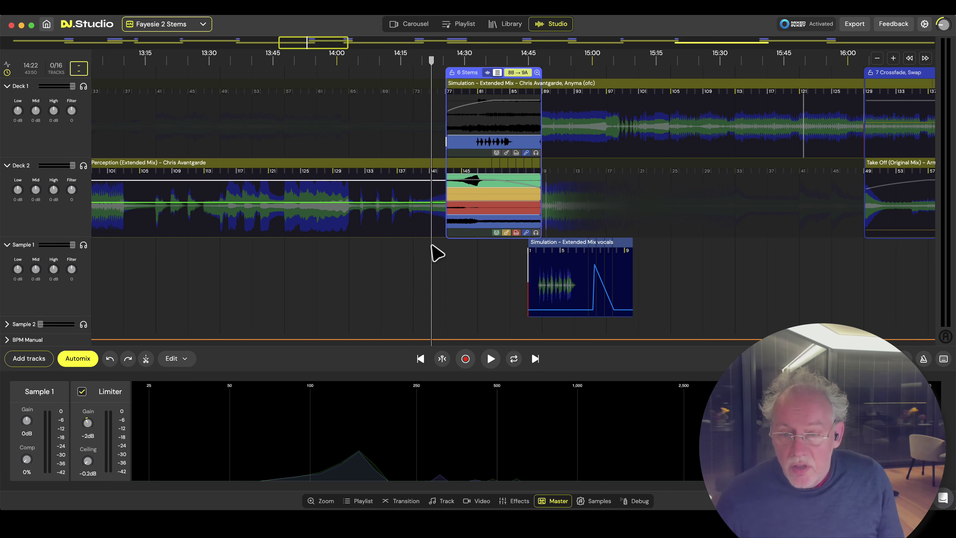
{"action": "key", "text": "super+z"}
{"action": "key", "text": "super+z"}
{"action": "key", "text": "super+z"}
{"action": "key", "text": "super+z"}
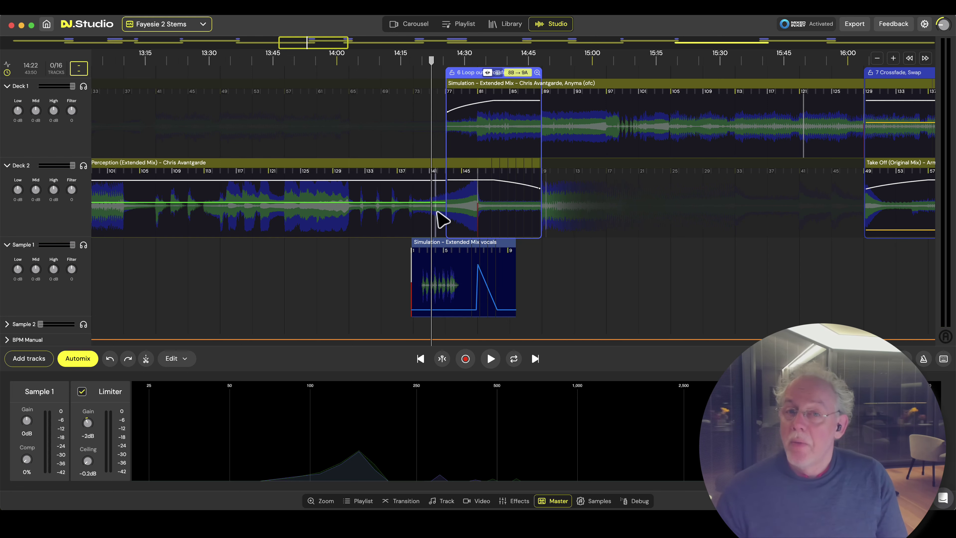
Play the sixth transition from about 14:24 and open its effects settings.
{"action": "left_click", "coordinate": [444, 222]}
{"action": "key", "text": "space"}
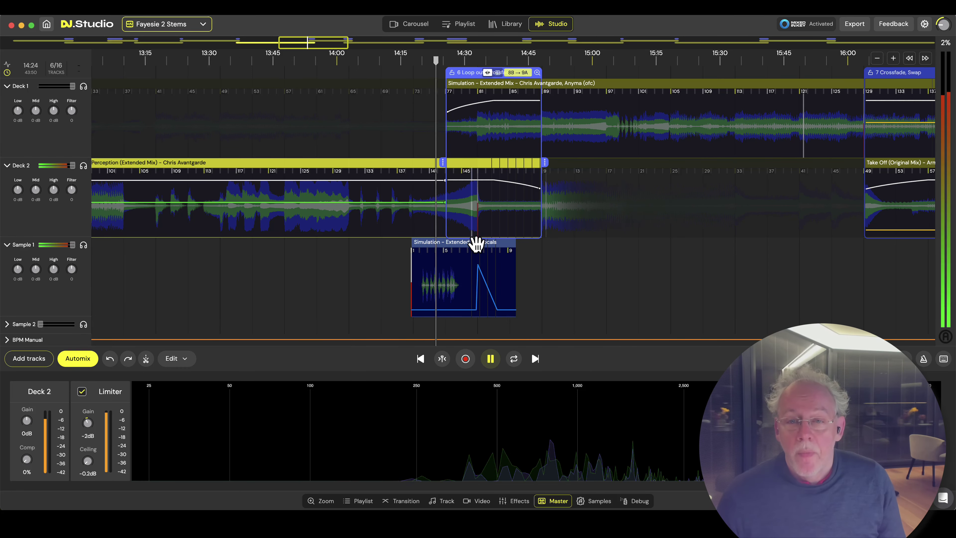
{"action": "scroll", "coordinate": [472, 244], "scroll_direction": "up", "scroll_amount": 3}
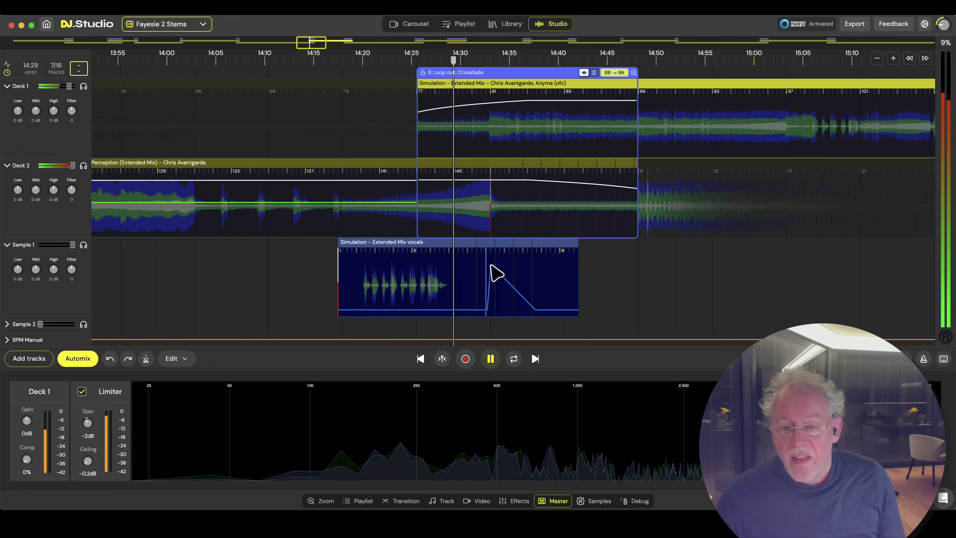
{"action": "left_click", "coordinate": [399, 501]}
{"action": "left_click", "coordinate": [128, 423]}
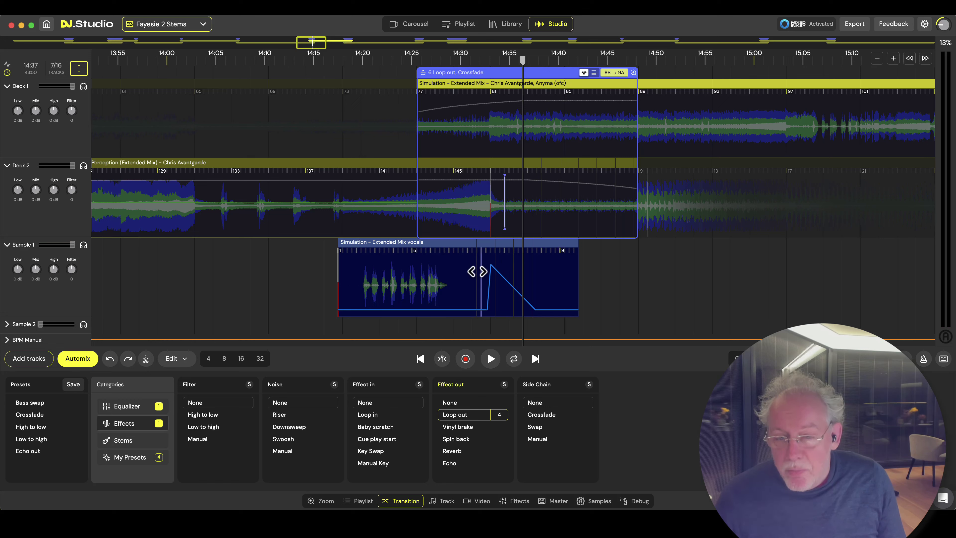
Examine the white noise level peak on the Simulation vocals clip and play the clip from about 14:31.
{"action": "left_click", "coordinate": [458, 280]}
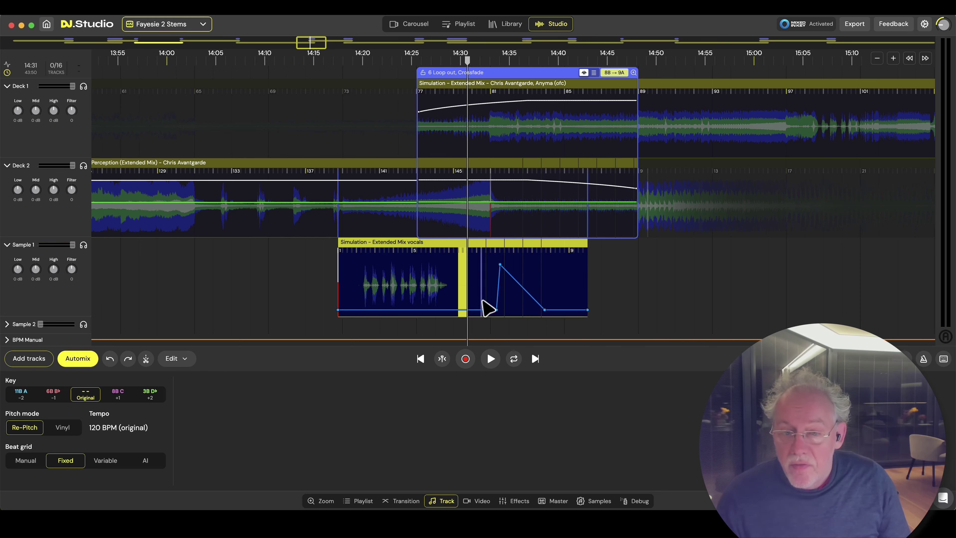
{"action": "mouse_move", "coordinate": [493, 271]}
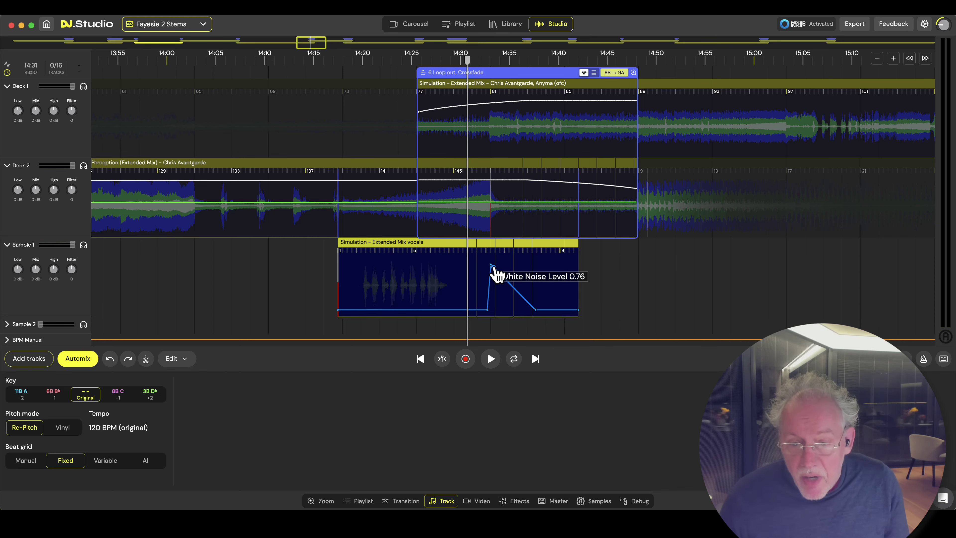
{"action": "key", "text": "space"}
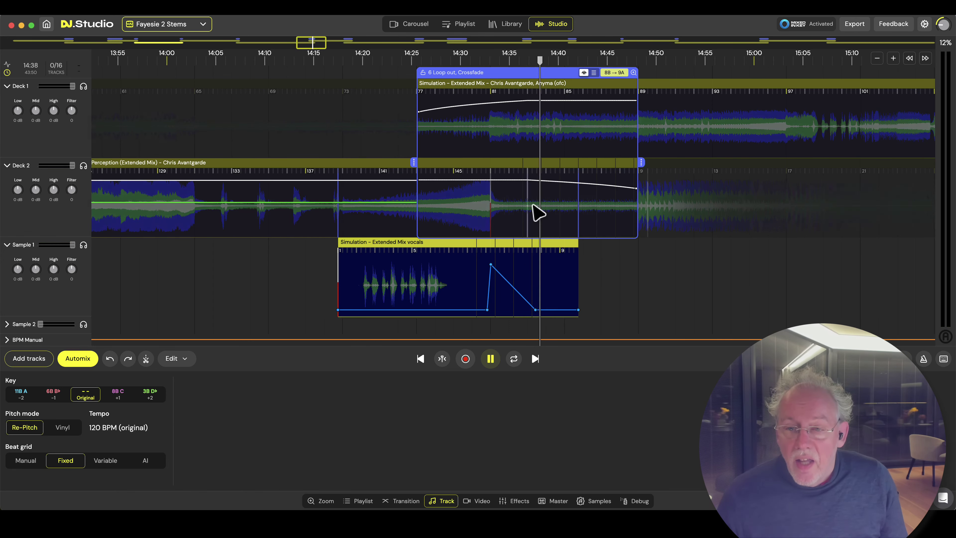
Replay the Simulation vocals clip over Perception, going from about 14:17 to about 14:23.
{"action": "left_click", "coordinate": [334, 211]}
{"action": "left_click", "coordinate": [364, 213]}
{"action": "left_click", "coordinate": [397, 171]}
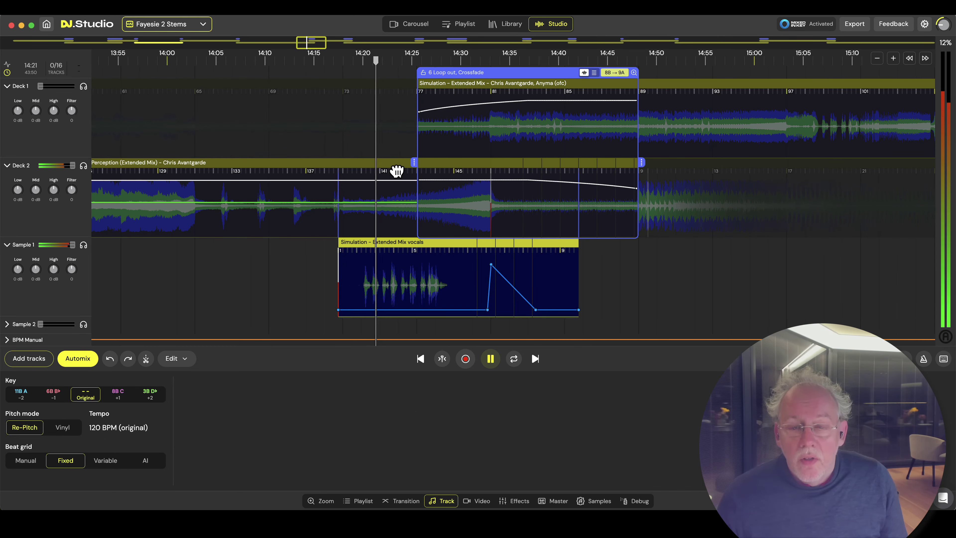
Solo Deck 2 and play Perception's loop out in the sixth transition until about 14:45.
{"action": "left_click", "coordinate": [84, 167]}
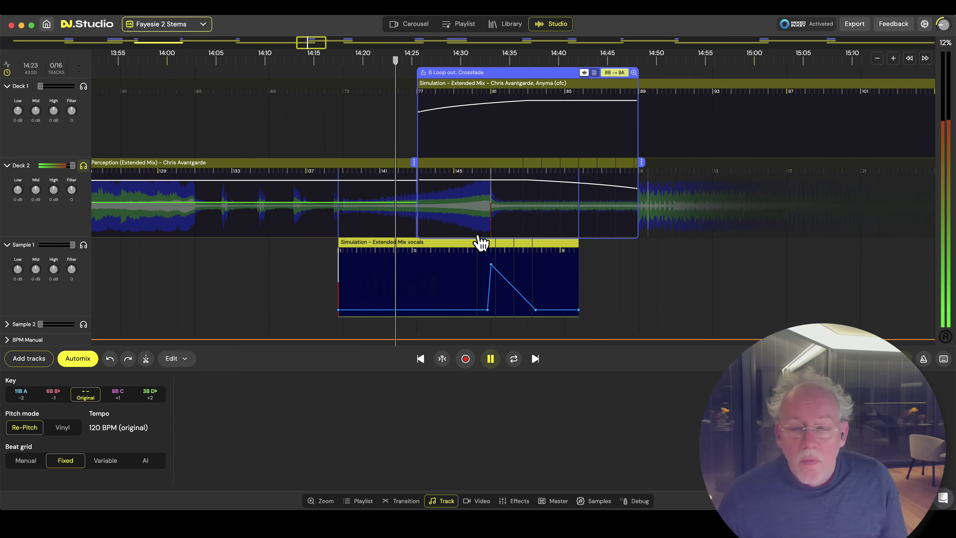
{"action": "left_click", "coordinate": [533, 223]}
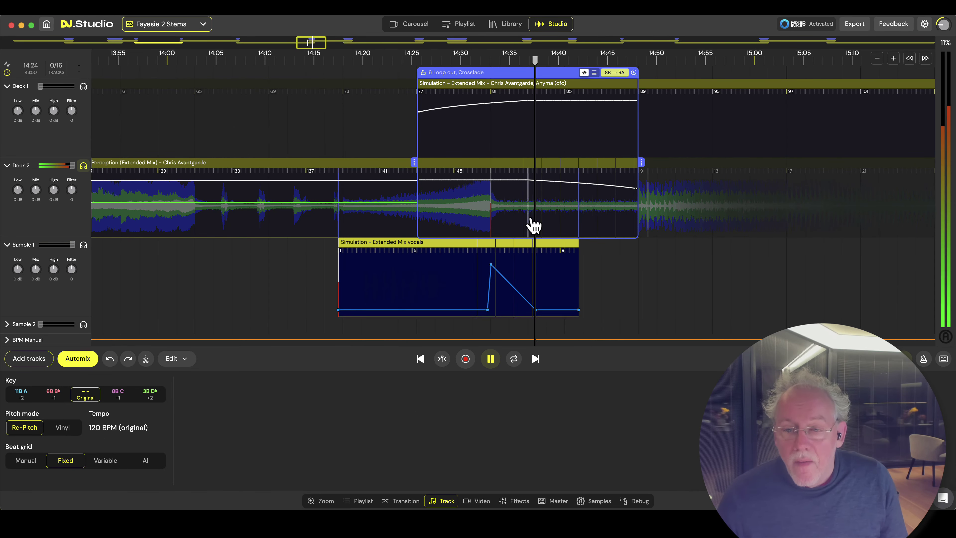
{"action": "left_click", "coordinate": [545, 237]}
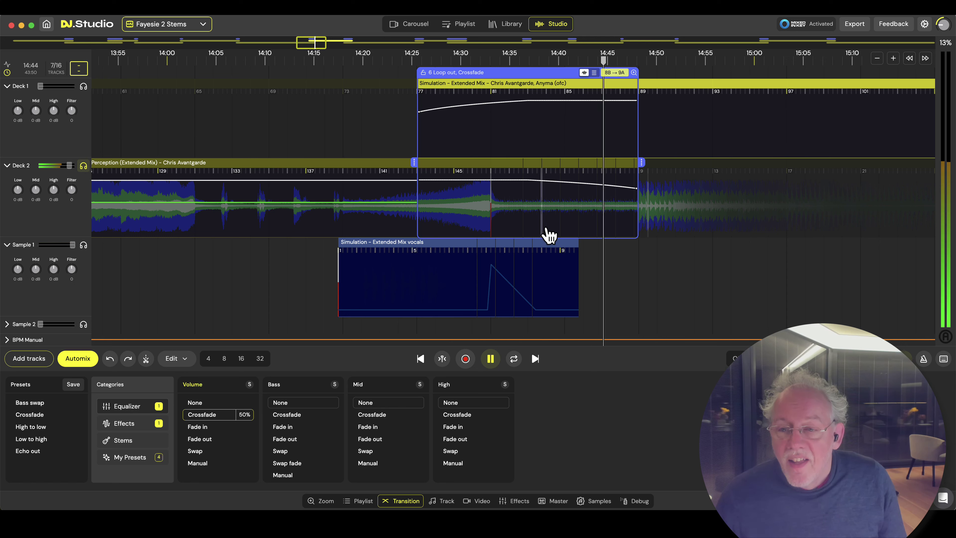
{"action": "key", "text": "space"}
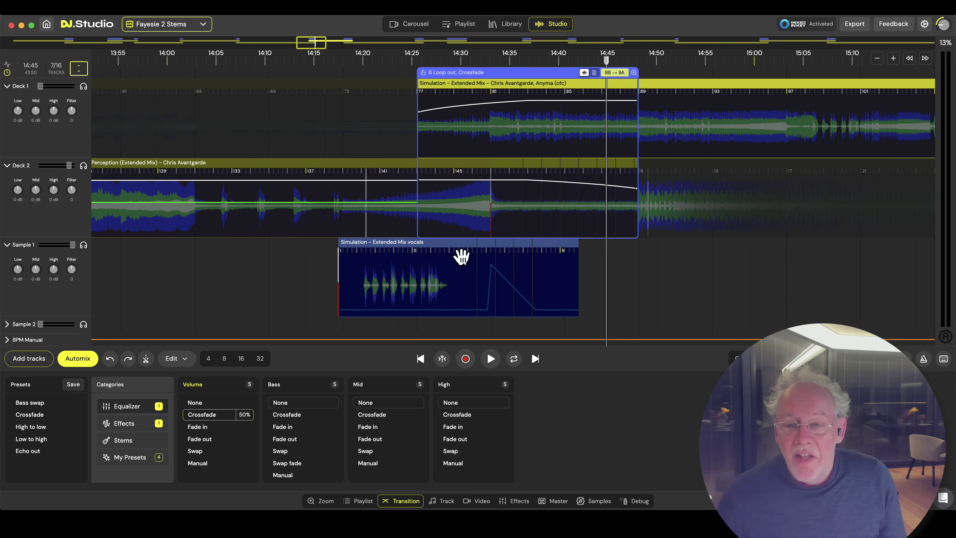
Play the end of the sixth transition with all decks audible from about 14:40 to about 14:50.
{"action": "left_click", "coordinate": [557, 215]}
{"action": "key", "text": "space"}
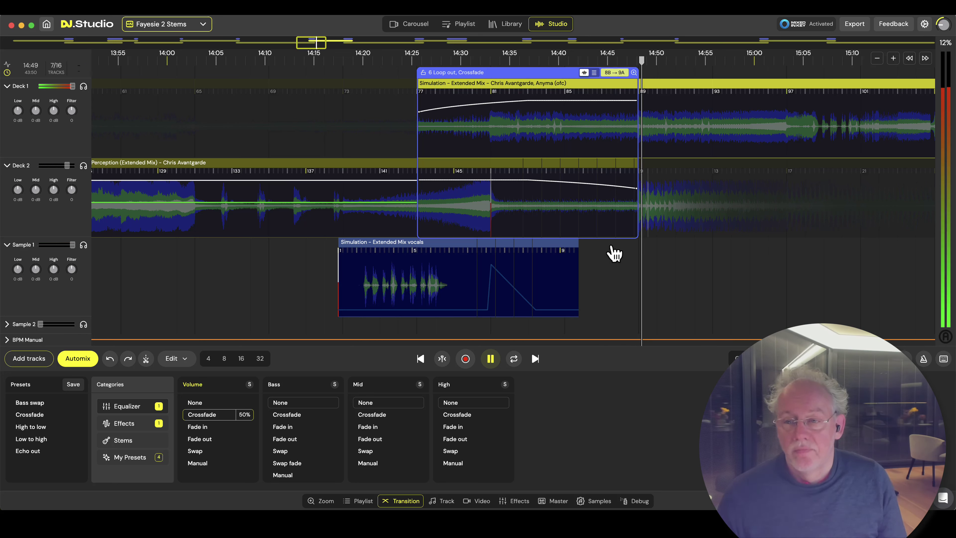
{"action": "key", "text": "space"}
Play the seventh transition, from Simulation into Take Off, starting at about 16:04.
{"action": "scroll", "coordinate": [634, 267], "scroll_direction": "down", "scroll_amount": 5}
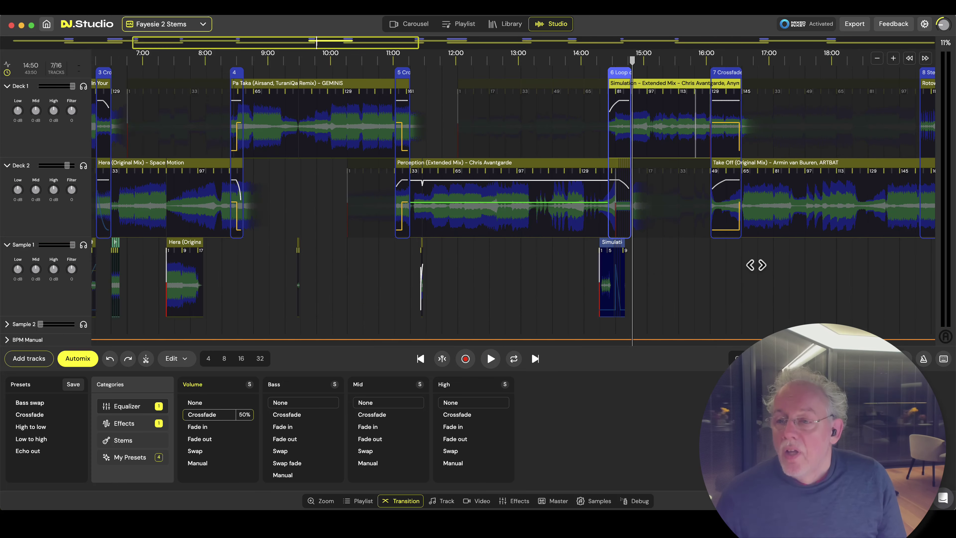
{"action": "scroll", "coordinate": [599, 263], "scroll_direction": "up", "scroll_amount": 5}
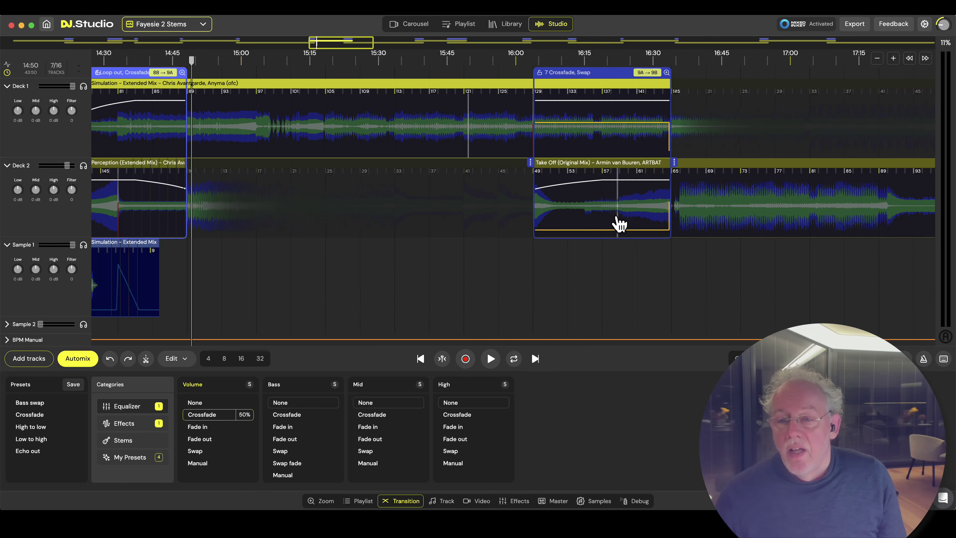
{"action": "key", "text": "space"}
{"action": "mouse_move", "coordinate": [548, 226]}
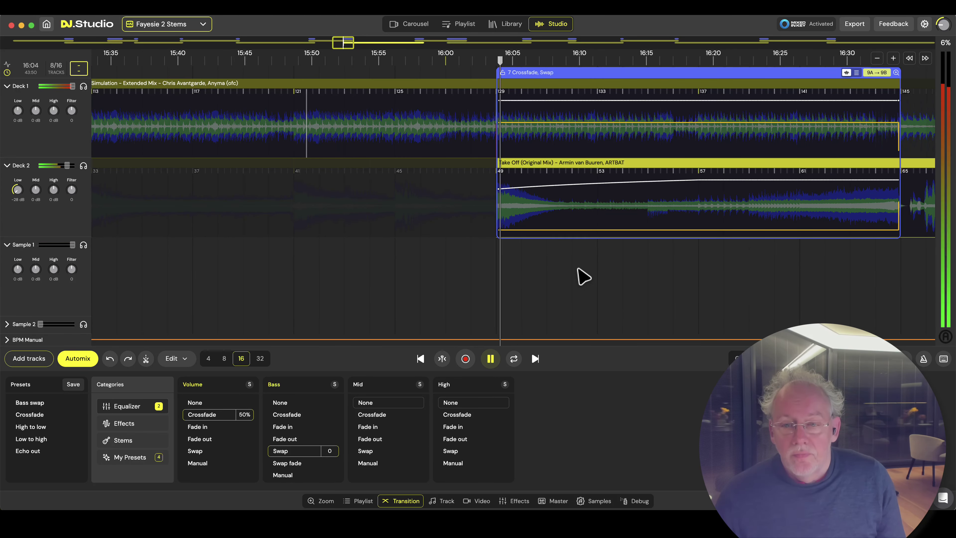
Listen to Take Off with Deck 2 soloed, jump to about 16:27, and turn the solo off.
{"action": "left_click", "coordinate": [83, 167]}
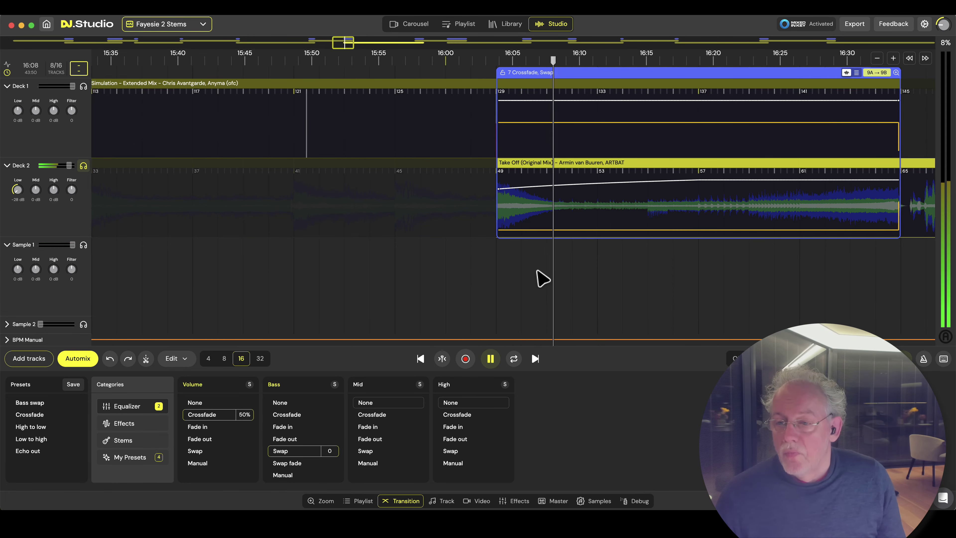
{"action": "left_click", "coordinate": [744, 269]}
{"action": "left_click", "coordinate": [810, 262]}
{"action": "left_click", "coordinate": [83, 165]}
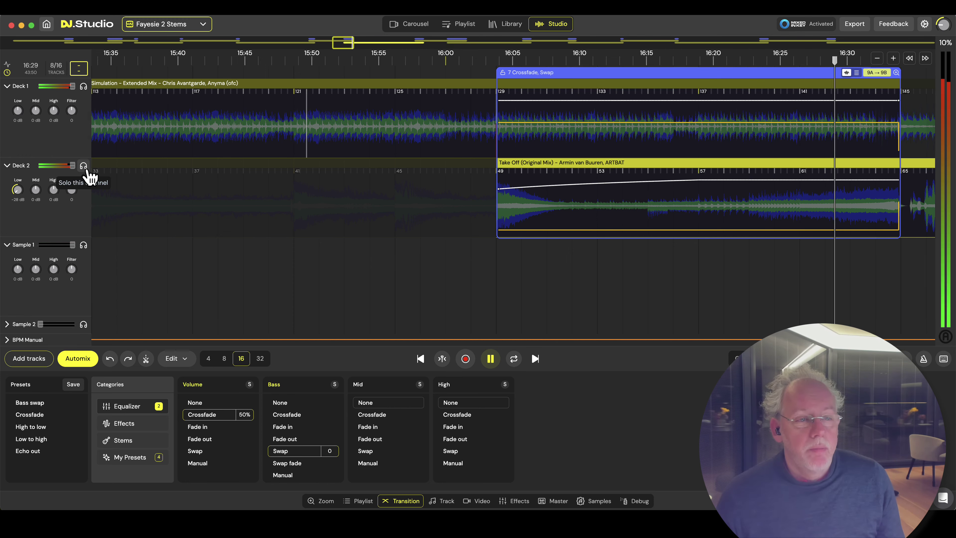
Play through the end of the seventh transition into Take Off, examine its waveform closely, and stop at about 16:41.
{"action": "scroll", "coordinate": [903, 258], "scroll_direction": "right", "scroll_amount": 5}
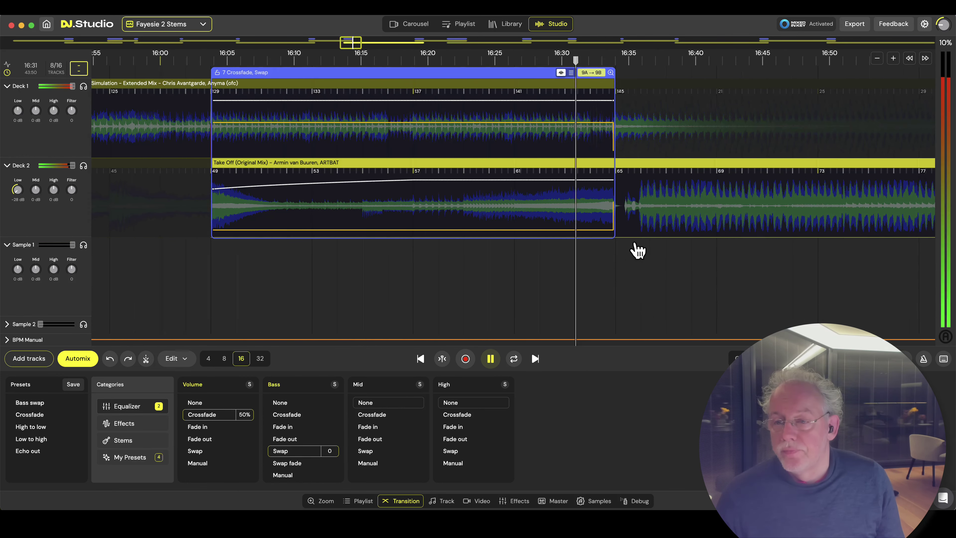
{"action": "scroll", "coordinate": [634, 250], "scroll_direction": "up", "scroll_amount": 5}
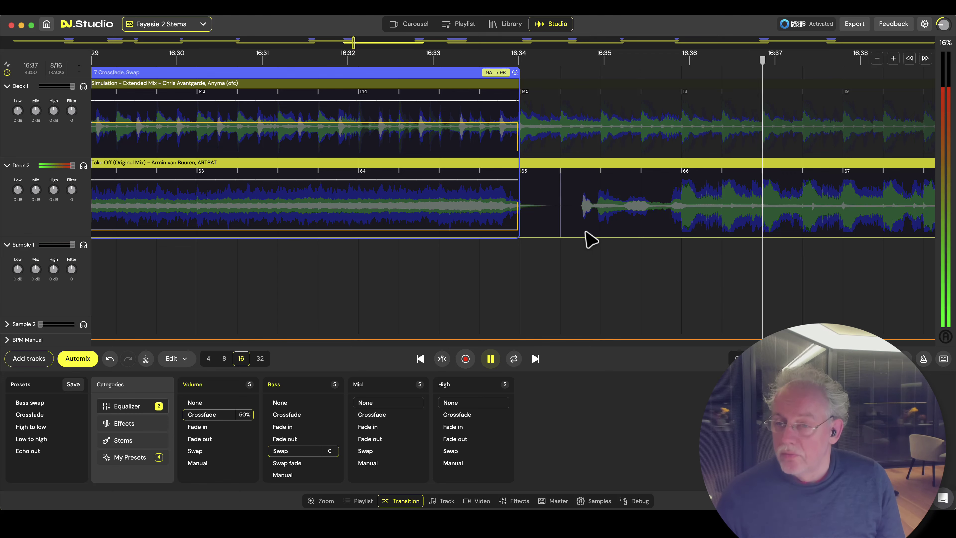
{"action": "left_click", "coordinate": [572, 274]}
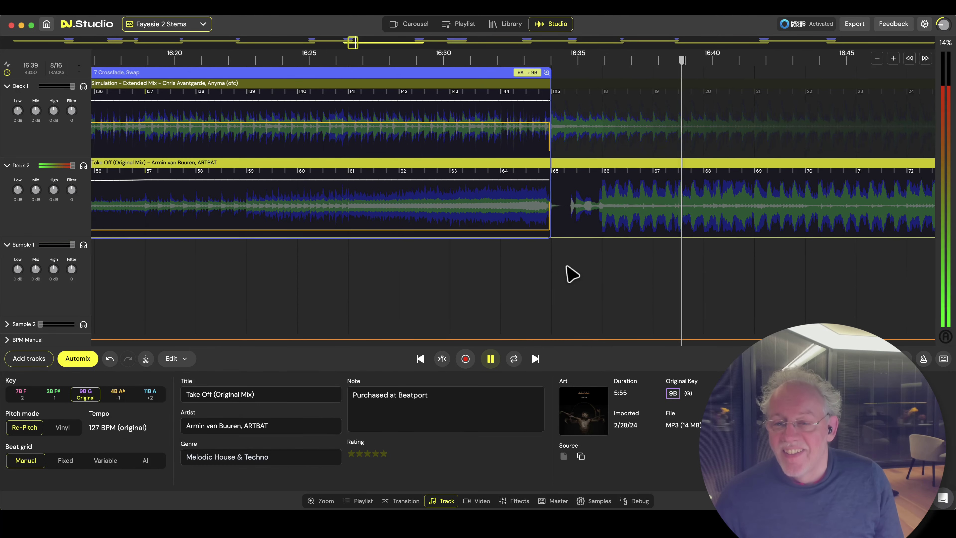
{"action": "scroll", "coordinate": [572, 274], "scroll_direction": "down", "scroll_amount": 5}
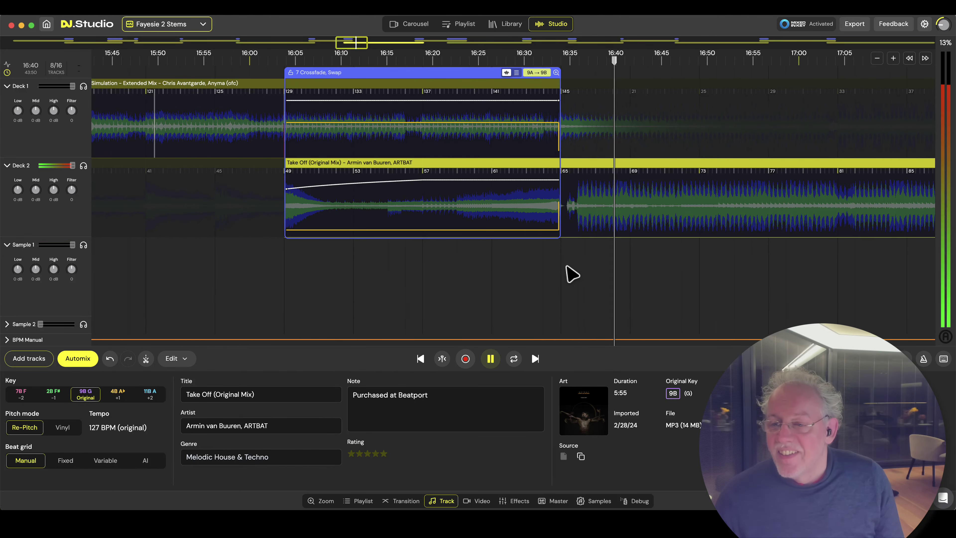
{"action": "scroll", "coordinate": [572, 274], "scroll_direction": "down", "scroll_amount": 2}
{"action": "key", "text": "space"}
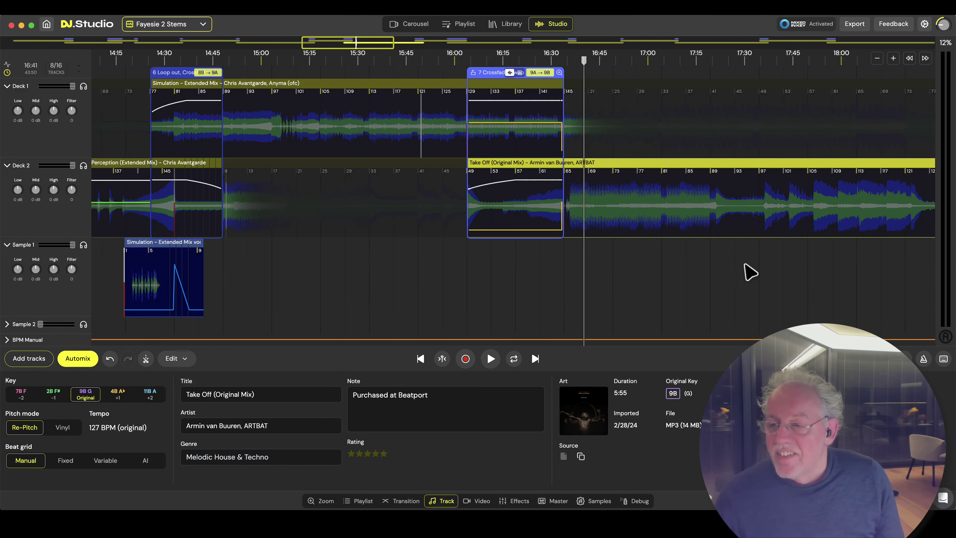
Zoom in on the eighth transition, from Take Off into Rotowash.
{"action": "scroll", "coordinate": [744, 271], "scroll_direction": "right", "scroll_amount": 10}
{"action": "scroll", "coordinate": [548, 267], "scroll_direction": "right", "scroll_amount": 3}
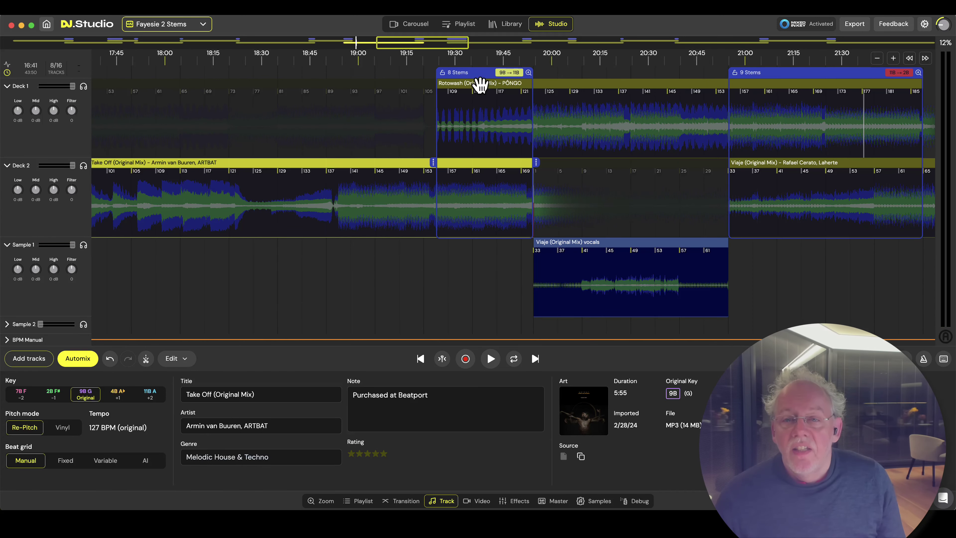
{"action": "double_click", "coordinate": [460, 81]}
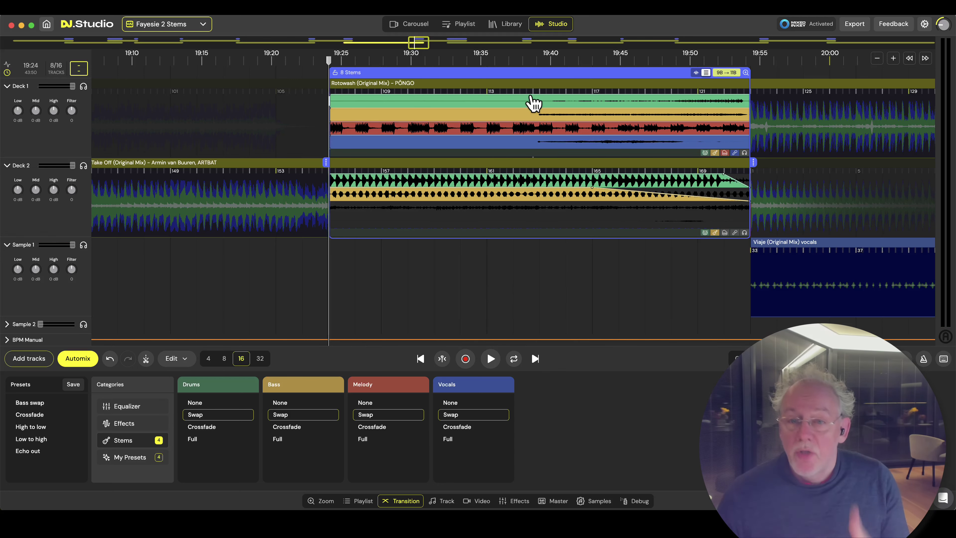
Toggle the enlarged track view for the eighth transition, leaving its stems enlarged.
{"action": "left_click", "coordinate": [510, 80]}
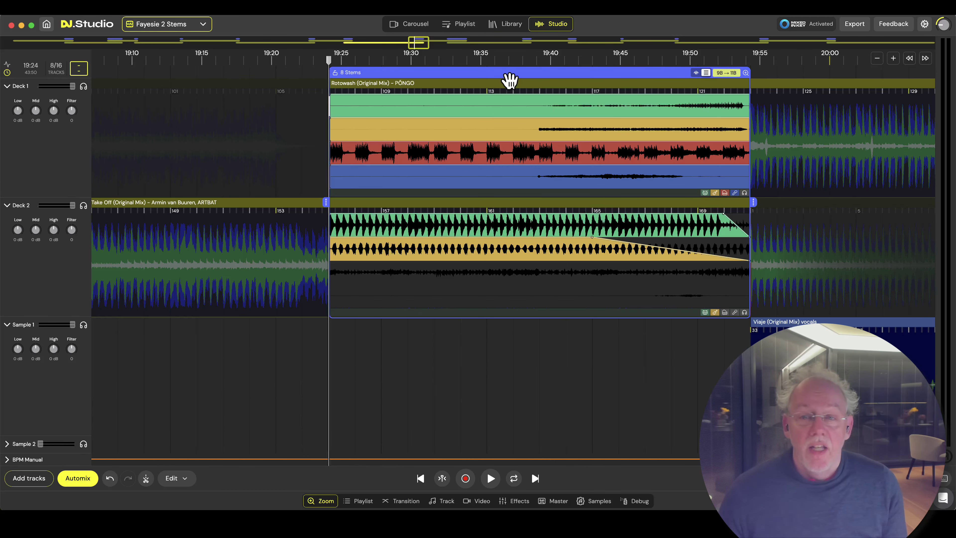
{"action": "left_click", "coordinate": [510, 80]}
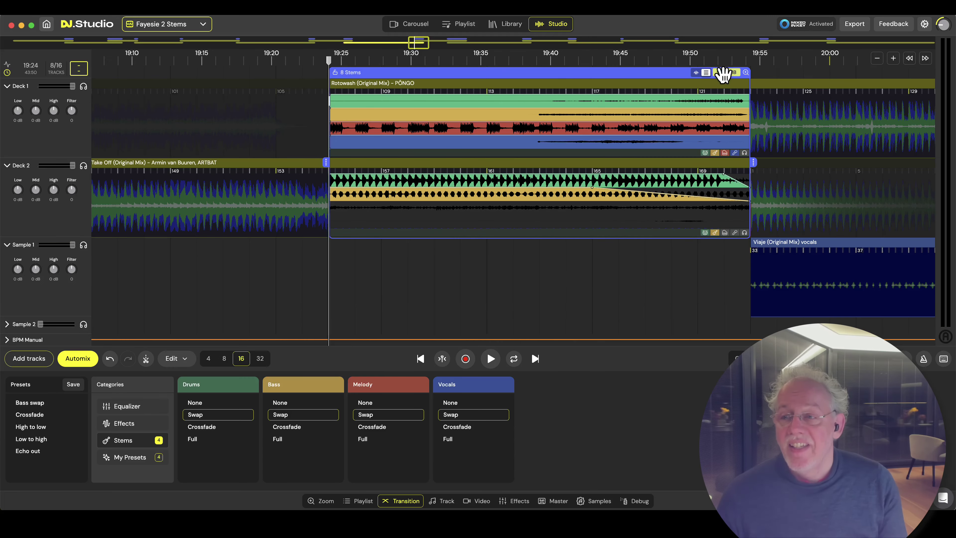
{"action": "left_click", "coordinate": [746, 73]}
{"action": "left_click", "coordinate": [746, 73]}
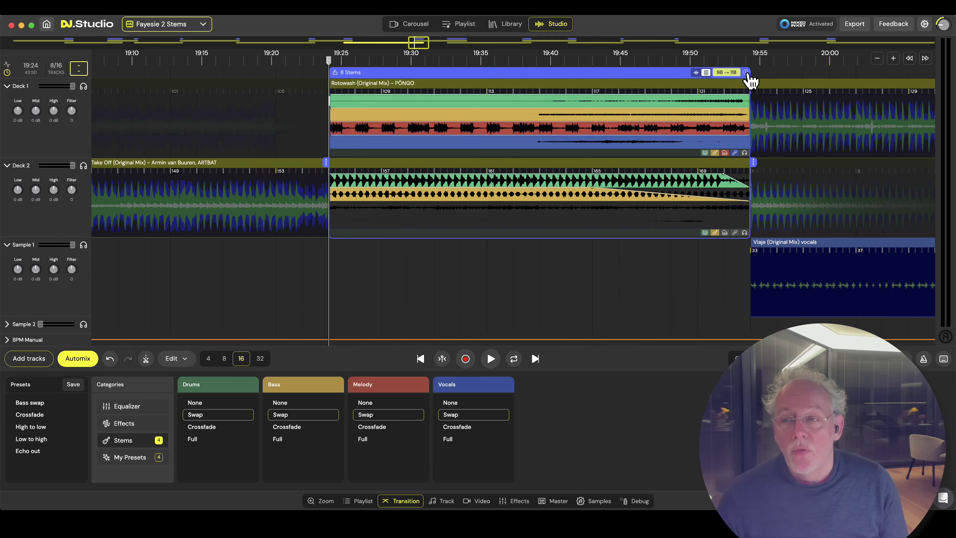
{"action": "left_click", "coordinate": [529, 85]}
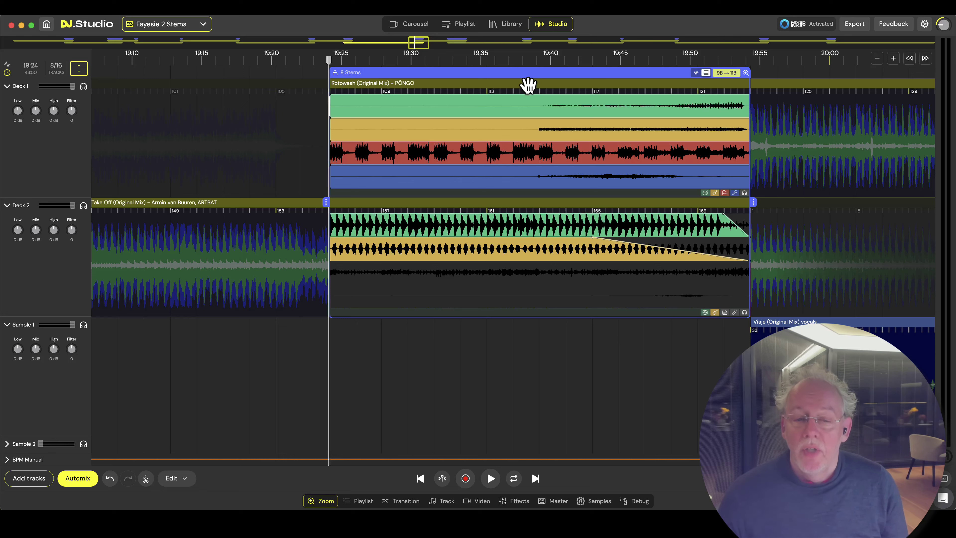
Switch the eighth transition between the full waveform and stems views twice, ending on the stems view.
{"action": "left_click", "coordinate": [696, 73]}
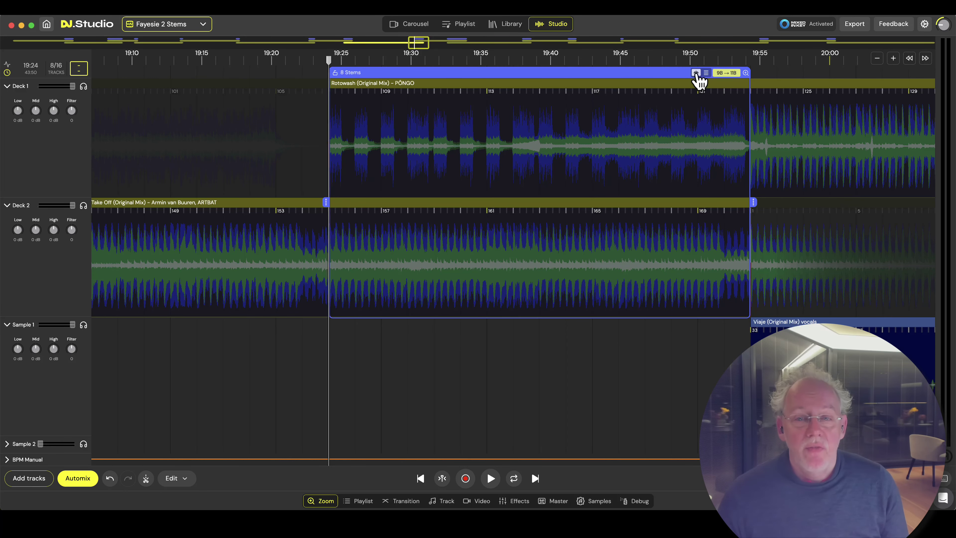
{"action": "left_click", "coordinate": [707, 73]}
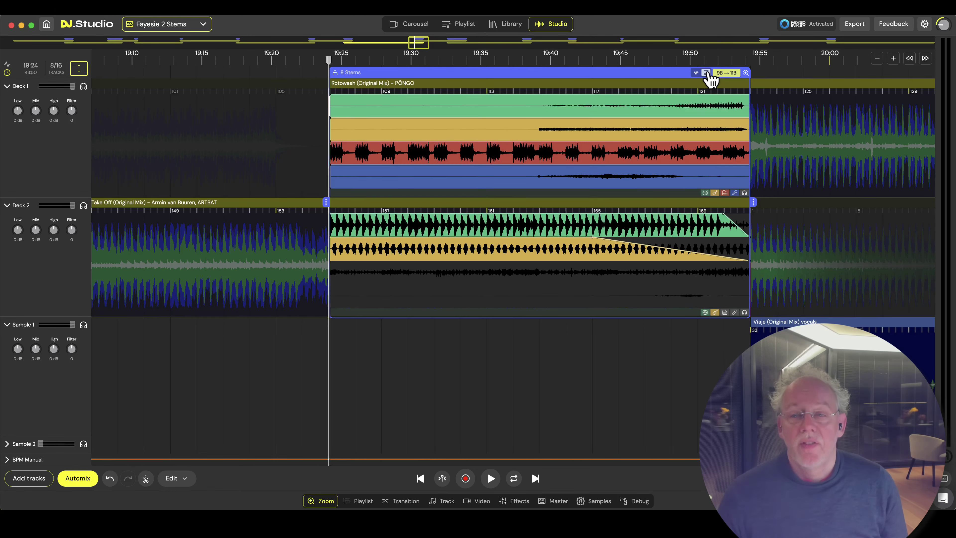
{"action": "left_click", "coordinate": [696, 73]}
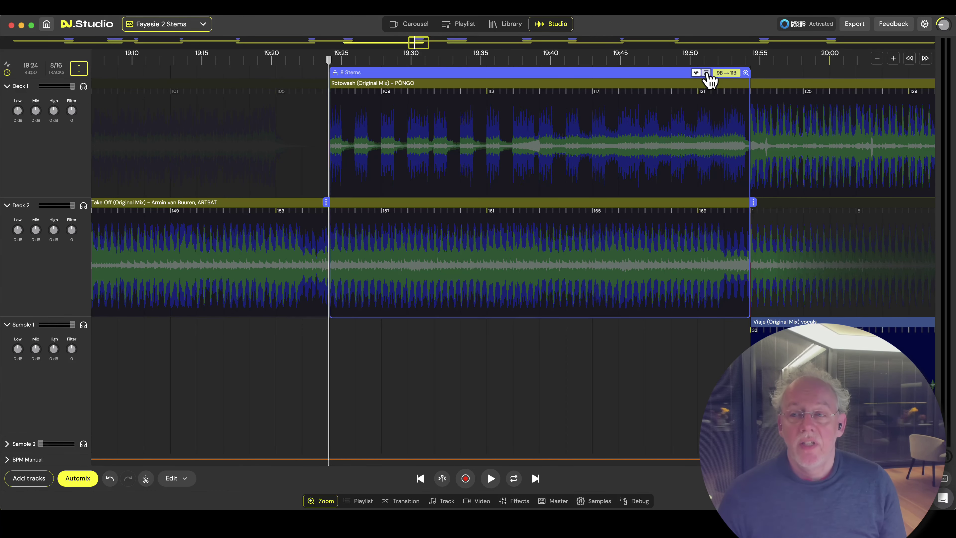
{"action": "left_click", "coordinate": [706, 72]}
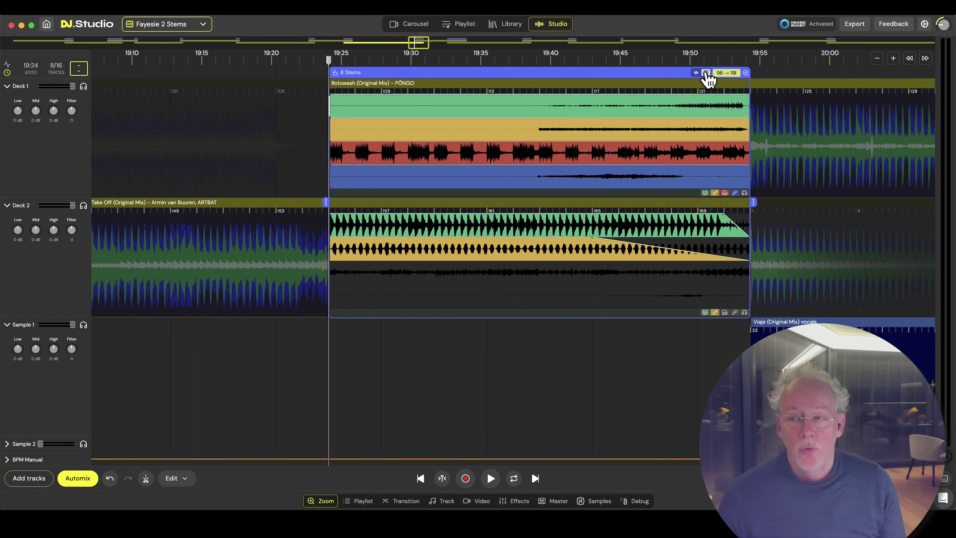
Apply an equalizer Bass Swap to the Take Off–Rotowash transition and move its swap point to about 19:33.
{"action": "left_click", "coordinate": [554, 79]}
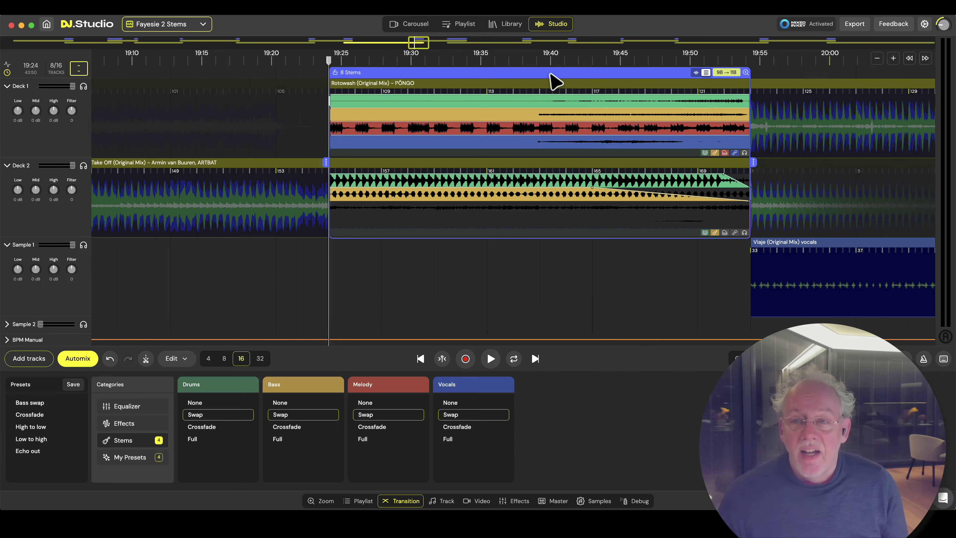
{"action": "left_click", "coordinate": [126, 425]}
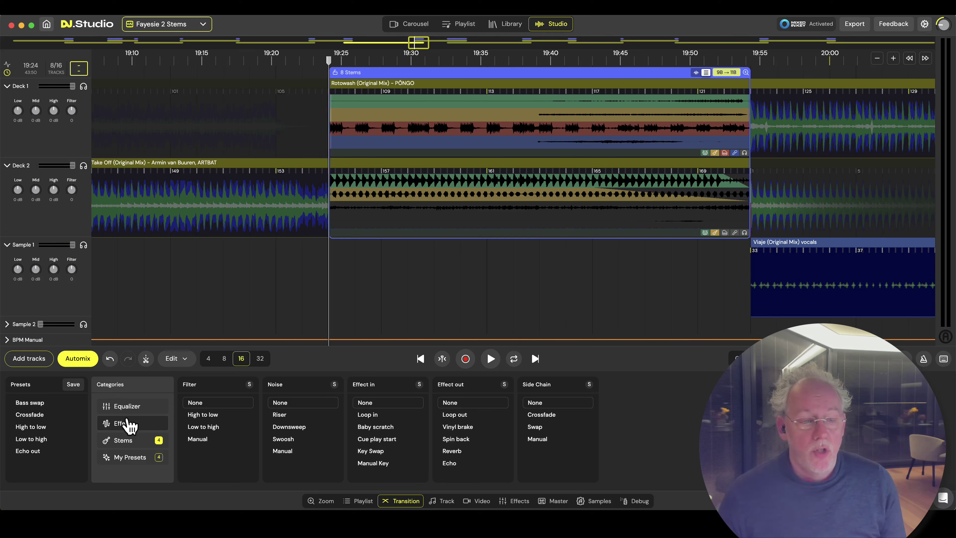
{"action": "left_click", "coordinate": [131, 410]}
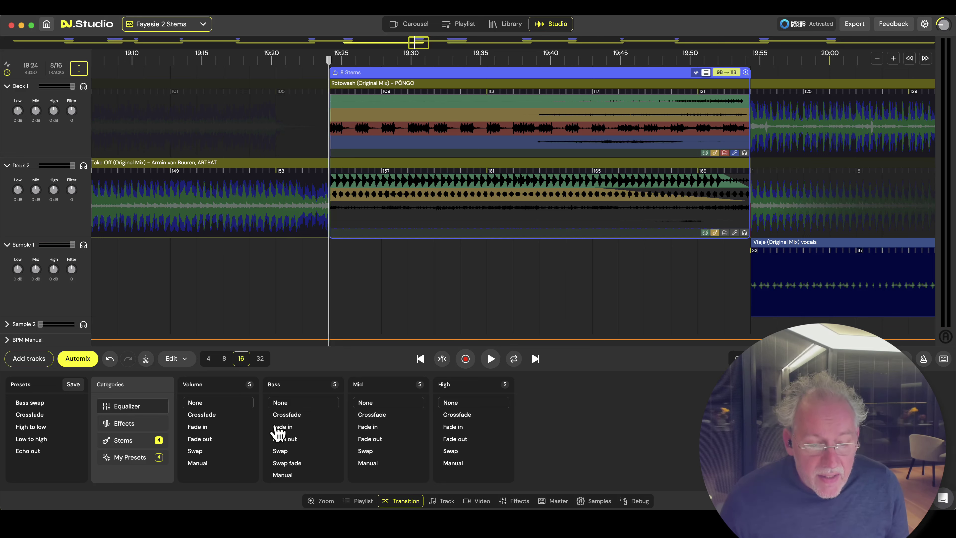
{"action": "left_click", "coordinate": [289, 452]}
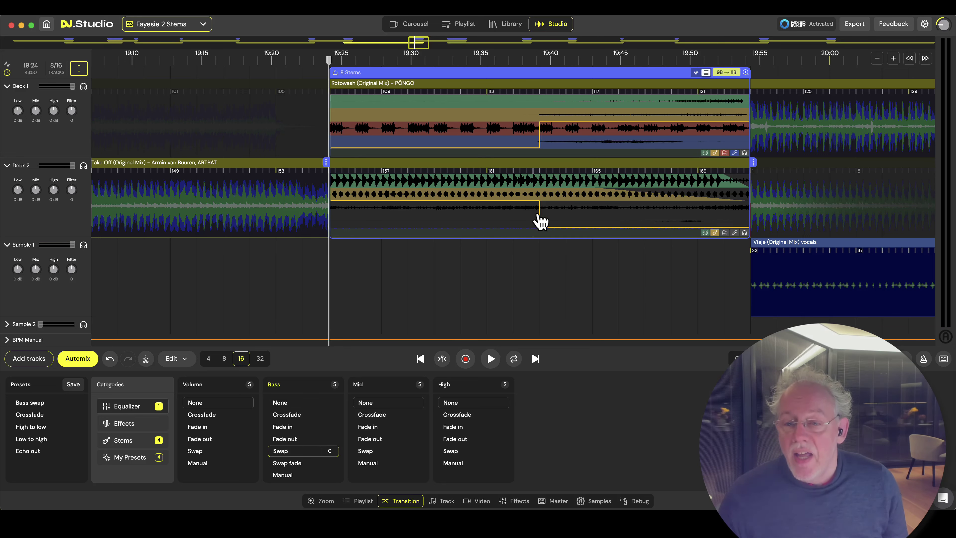
{"action": "left_click_drag", "start_coordinate": [538, 212], "coordinate": [426, 211]}
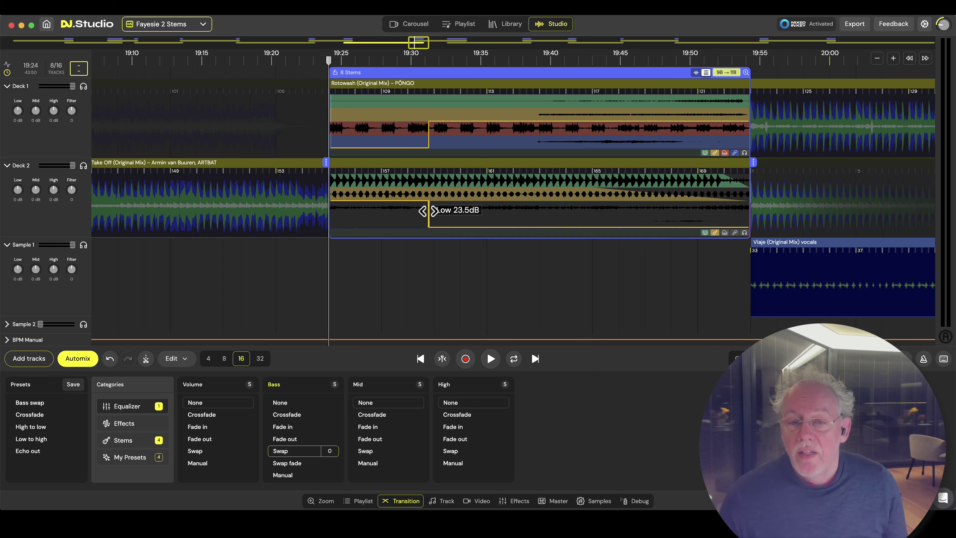
Add a 50% volume Crossfade to the transition and lower Take Off's end volume to about -49.6 dB.
{"action": "left_click", "coordinate": [209, 417]}
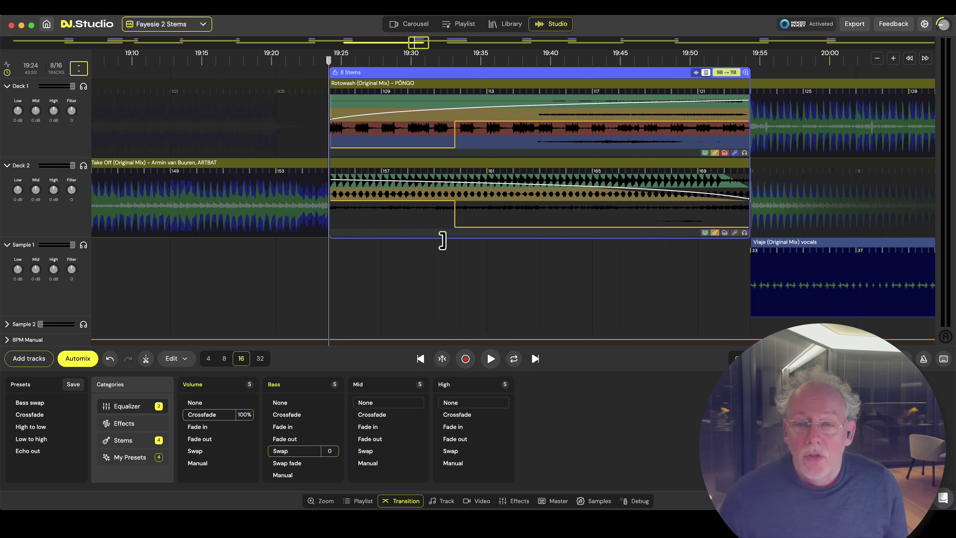
{"action": "left_click_drag", "start_coordinate": [751, 200], "coordinate": [747, 226]}
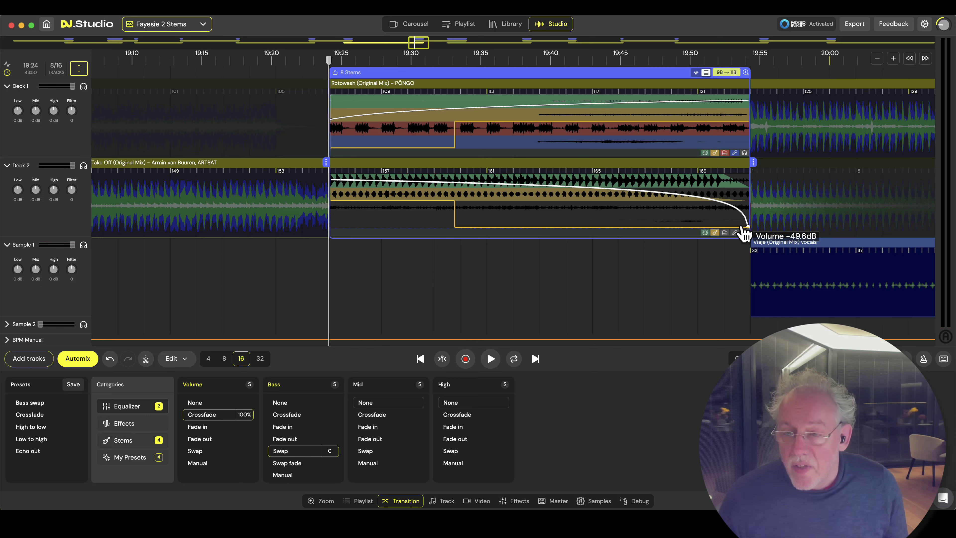
{"action": "left_click", "coordinate": [244, 415]}
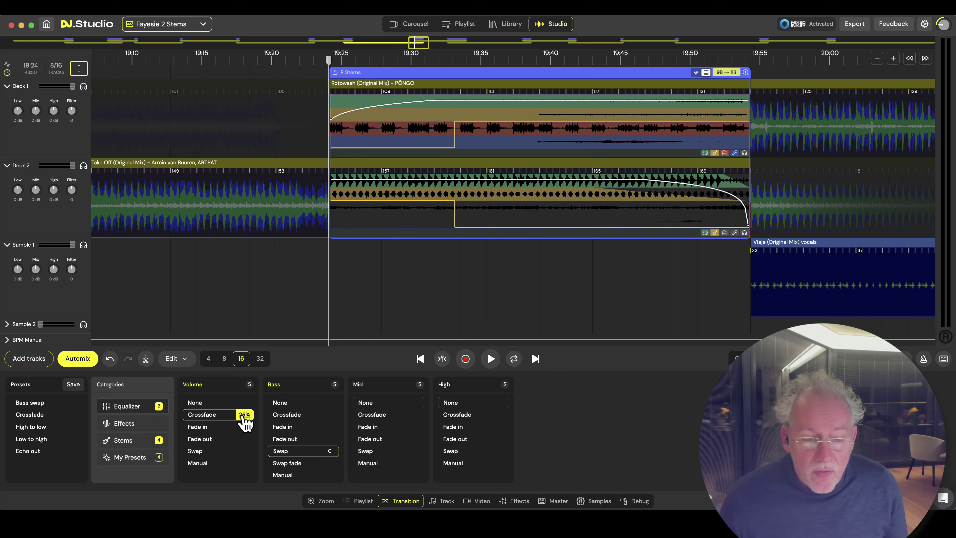
{"action": "left_click", "coordinate": [244, 414]}
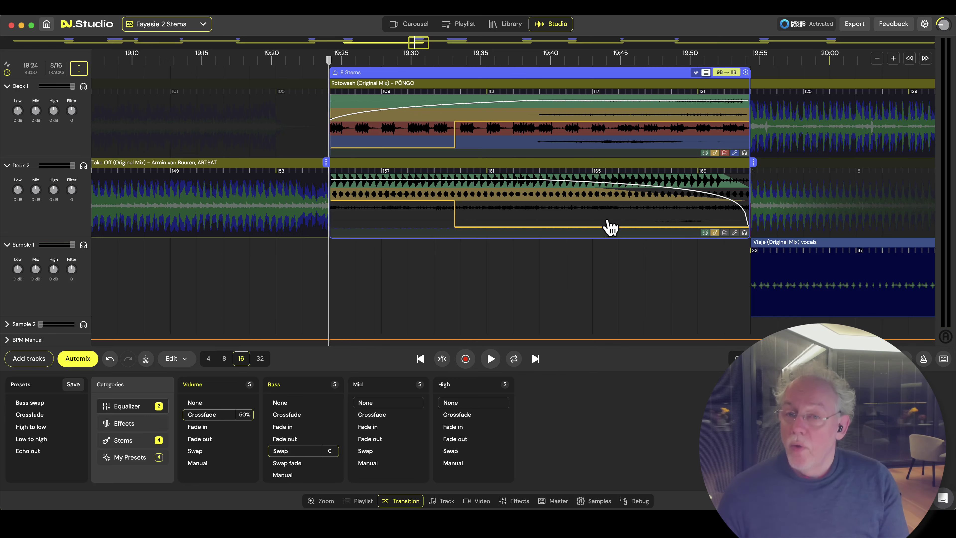
Try a fade-in of about ten seconds on Rotowash's melody stem at the transition start, and restore full level from the start.
{"action": "left_click", "coordinate": [140, 442]}
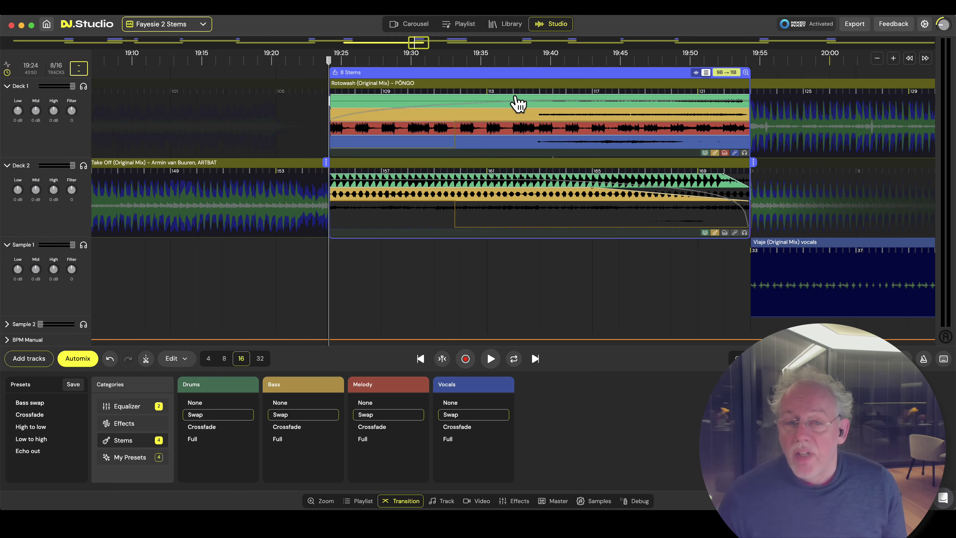
{"action": "left_click_drag", "start_coordinate": [331, 126], "coordinate": [475, 130]}
{"action": "key", "text": "Escape"}
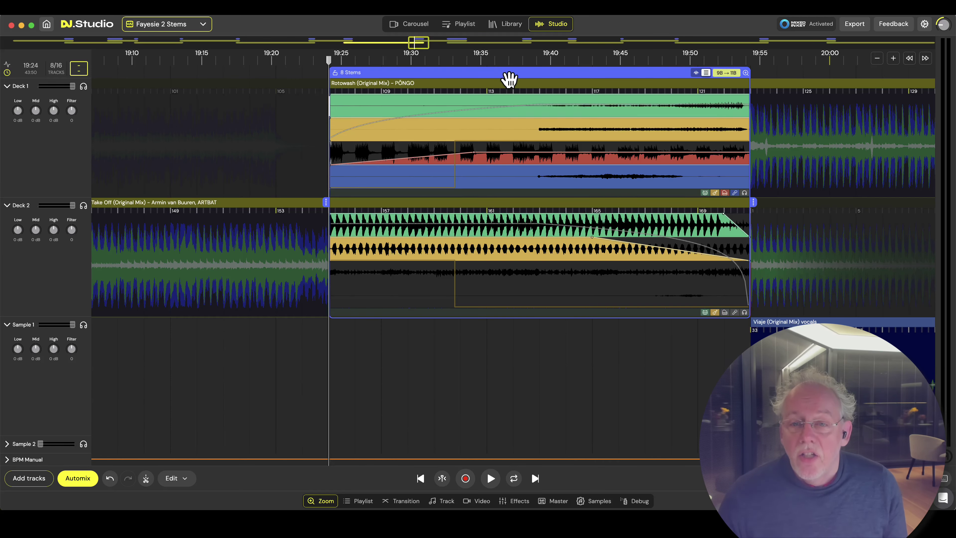
{"action": "left_click_drag", "start_coordinate": [474, 153], "coordinate": [324, 144]}
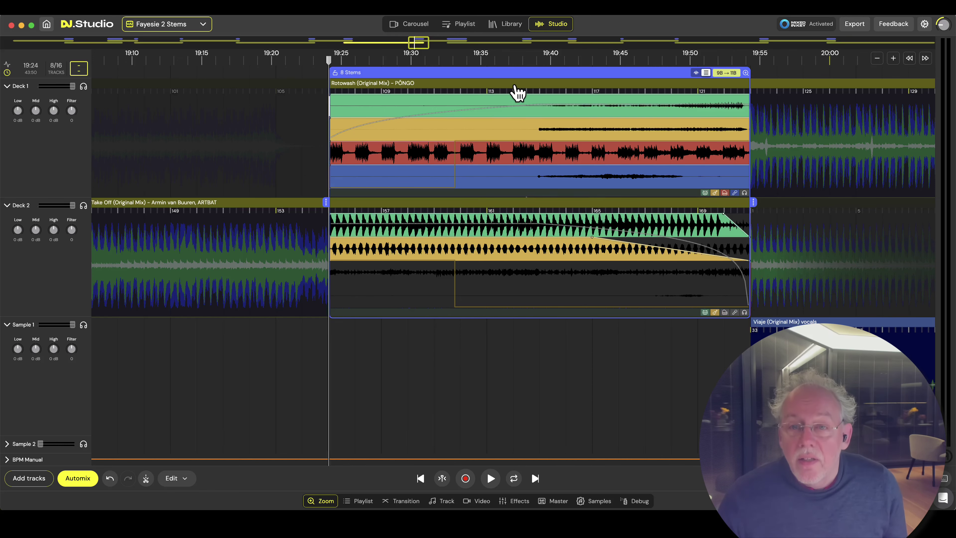
Clear the transition's equalizer volume and bass automation and return to its stem settings.
{"action": "left_click", "coordinate": [504, 83]}
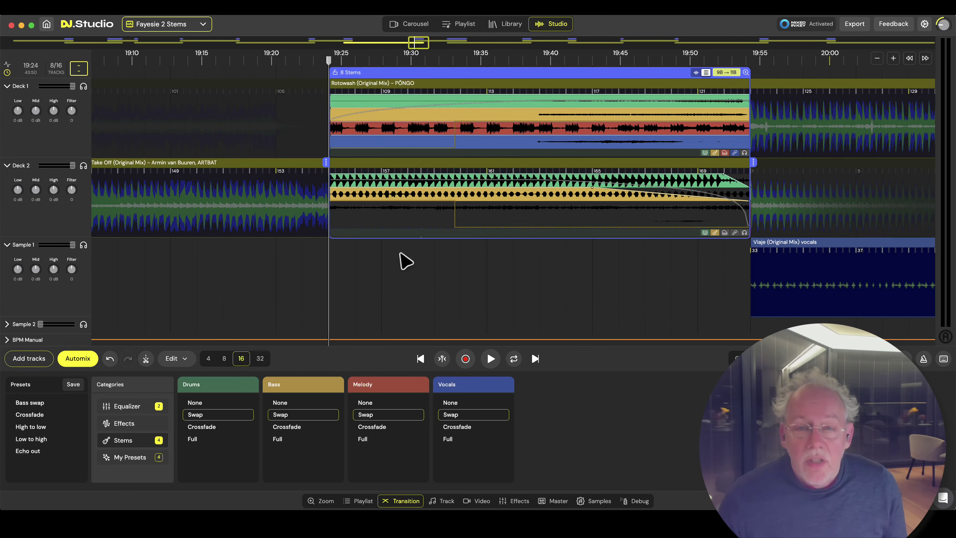
{"action": "left_click", "coordinate": [148, 409]}
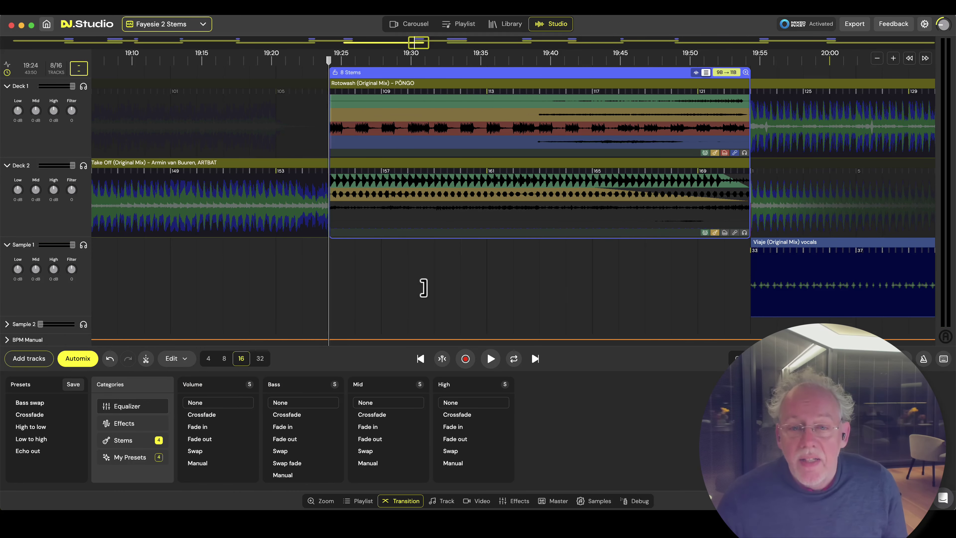
{"action": "left_click", "coordinate": [141, 421]}
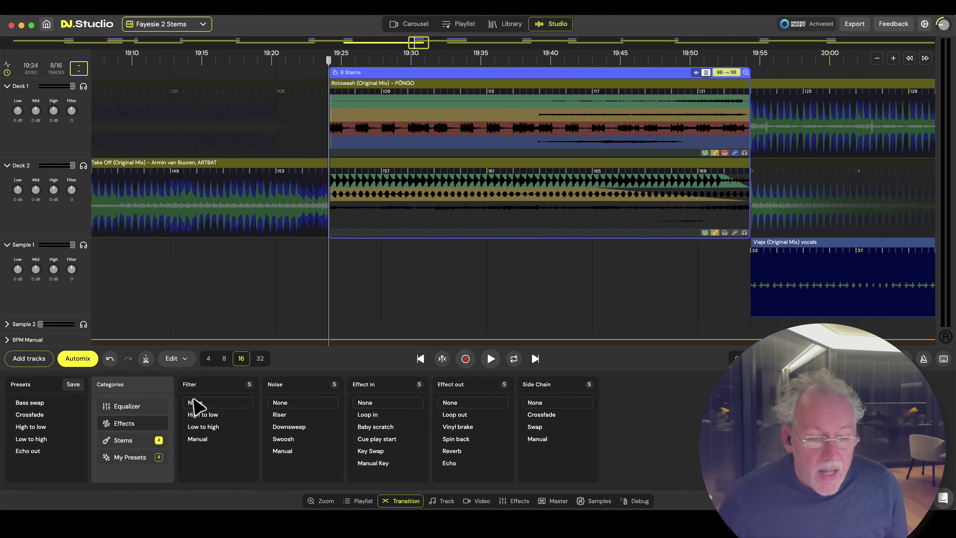
{"action": "left_click", "coordinate": [142, 440]}
Play the transition with Take Off soloed and unmute its melody stem.
{"action": "key", "text": "space"}
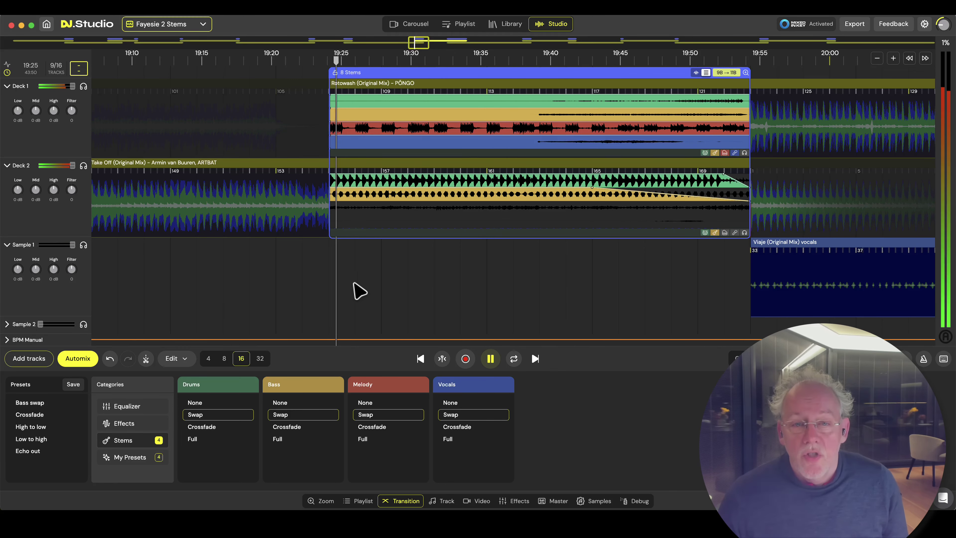
{"action": "scroll", "coordinate": [564, 279], "scroll_direction": "down", "scroll_amount": 1}
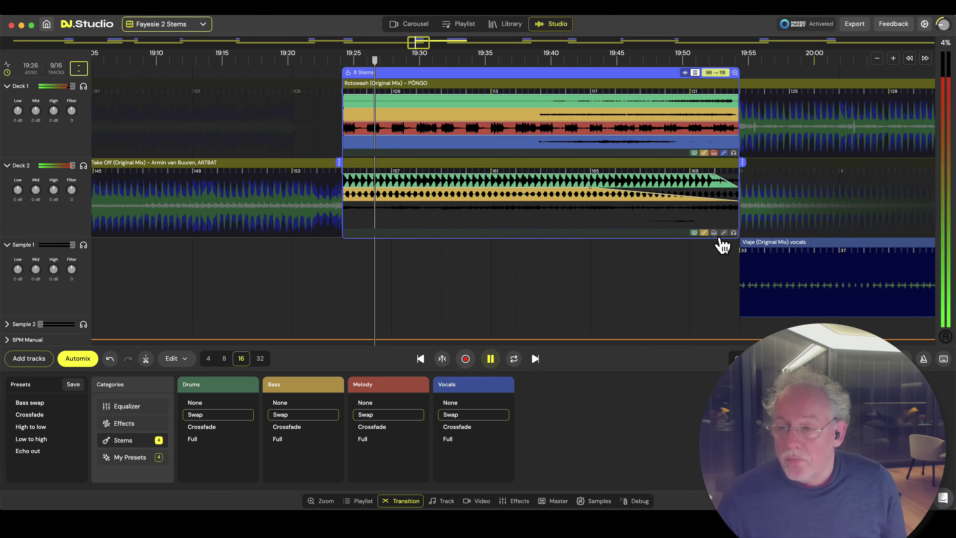
{"action": "left_click", "coordinate": [734, 233]}
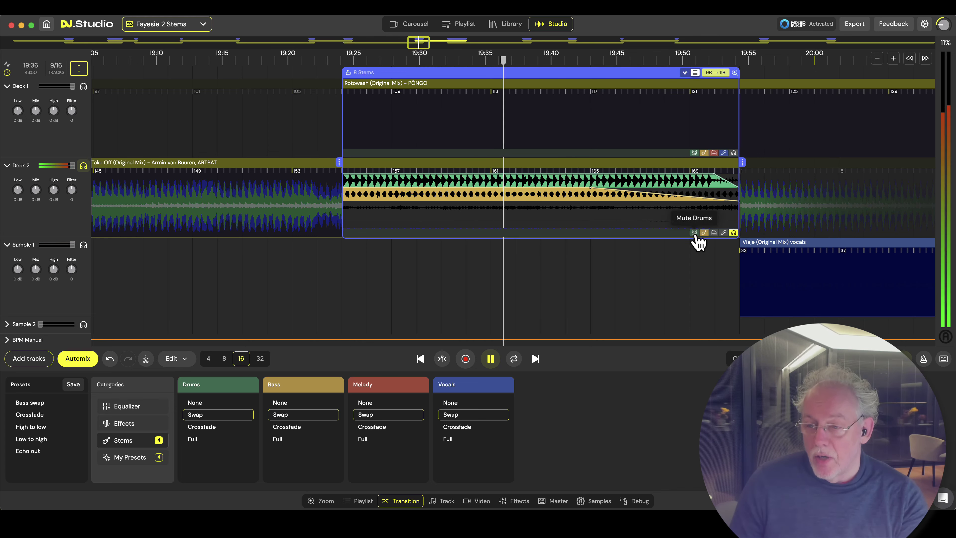
{"action": "left_click", "coordinate": [714, 233]}
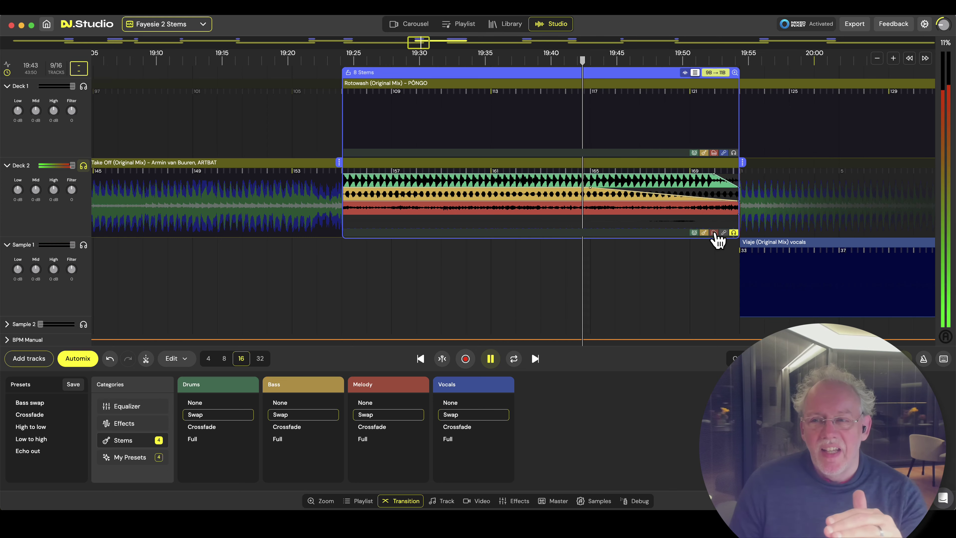
Listen to Rotowash soloed and in the full mix, and mute Take Off's melody stem again with playback stopped.
{"action": "left_click", "coordinate": [733, 152]}
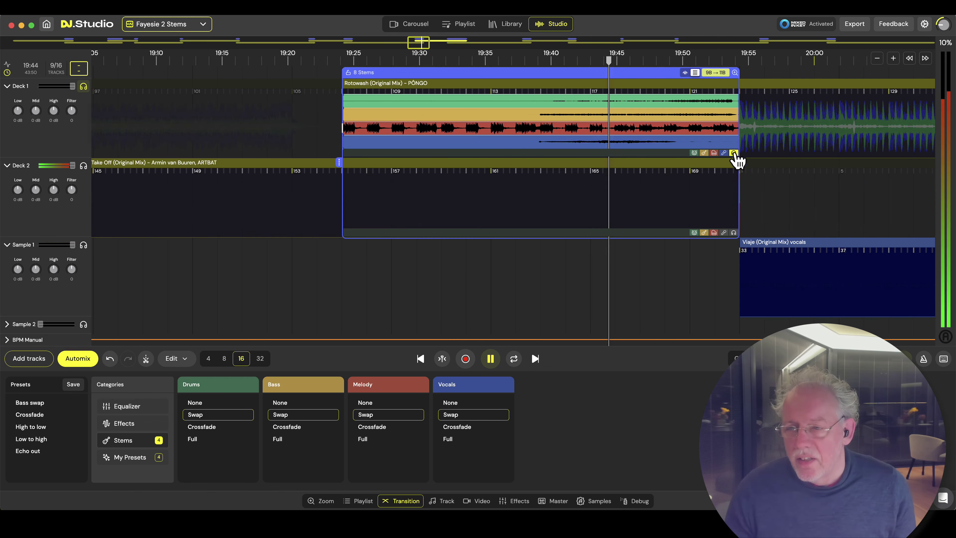
{"action": "left_click", "coordinate": [733, 153]}
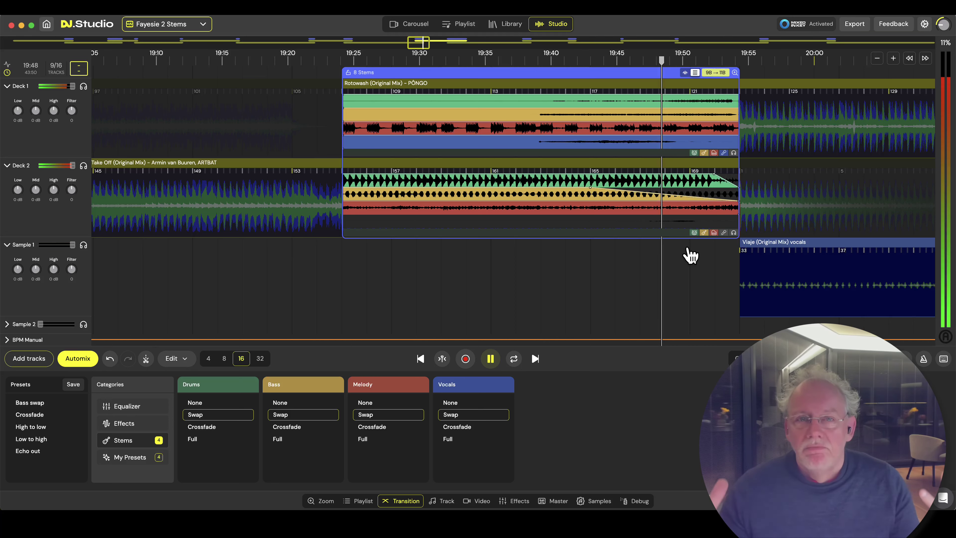
{"action": "key", "text": "space"}
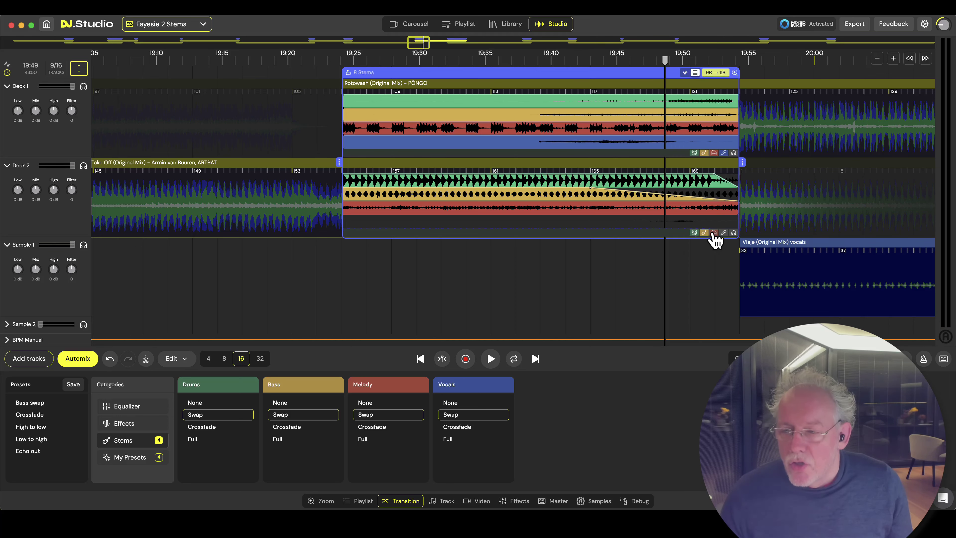
{"action": "left_click", "coordinate": [713, 233]}
Play the transition from about 19:28, soloing Rotowash briefly before returning to the full mix, and stop playback.
{"action": "left_click", "coordinate": [391, 268]}
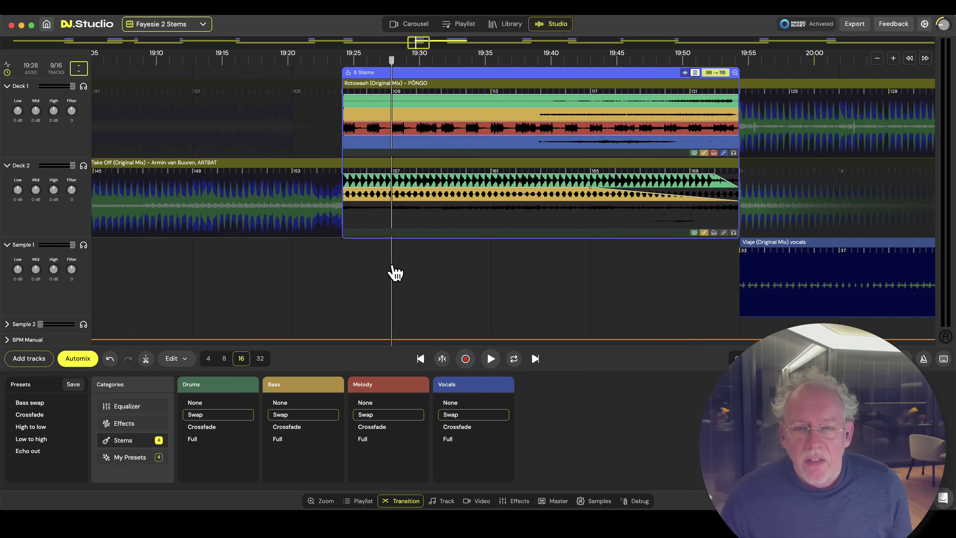
{"action": "key", "text": "space"}
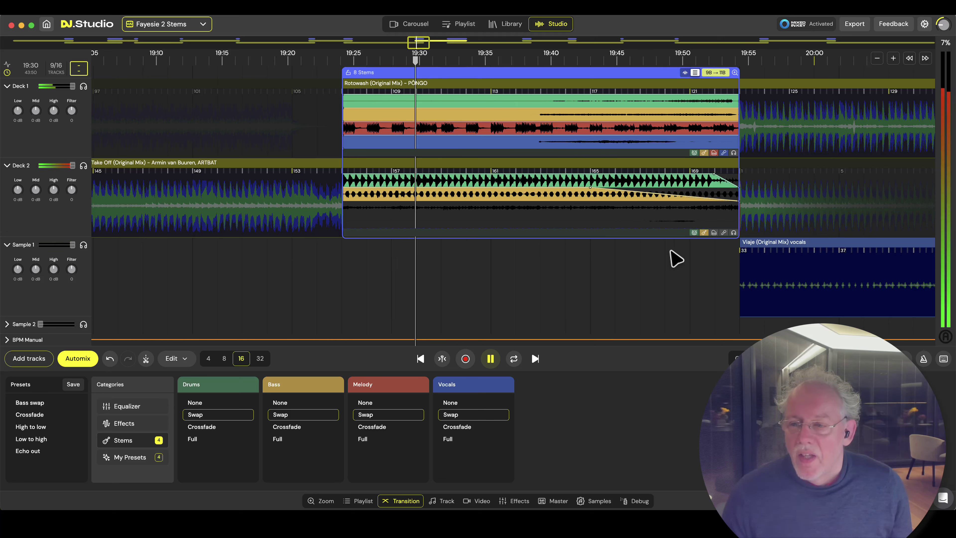
{"action": "left_click", "coordinate": [734, 153]}
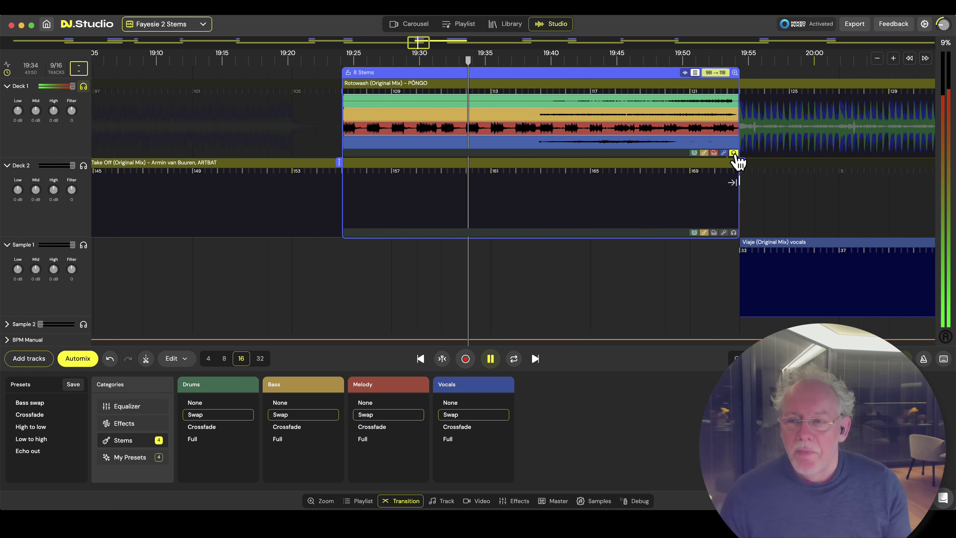
{"action": "left_click", "coordinate": [733, 153]}
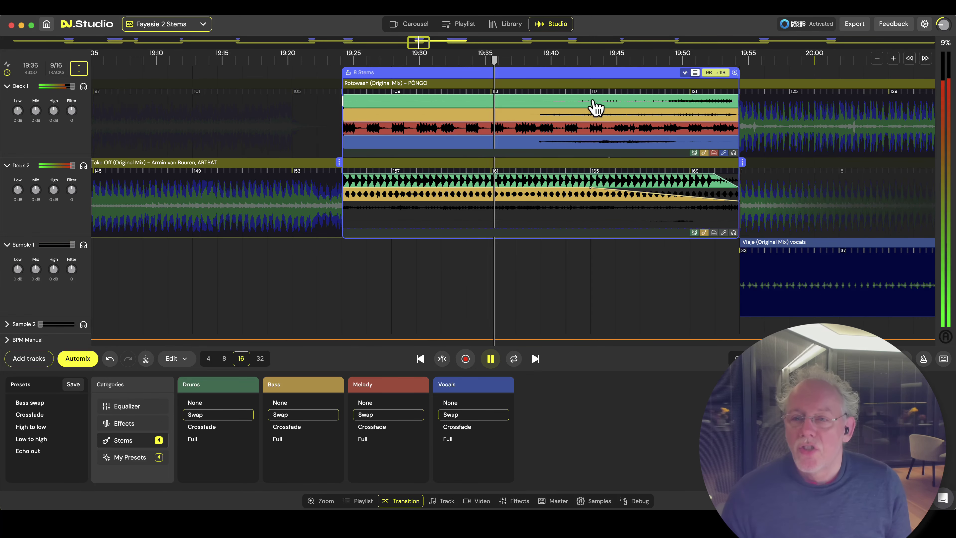
{"action": "key", "text": "space"}
Switch the transition from stems to plain waveforms and zoom the timeline to fit it.
{"action": "left_click", "coordinate": [684, 73]}
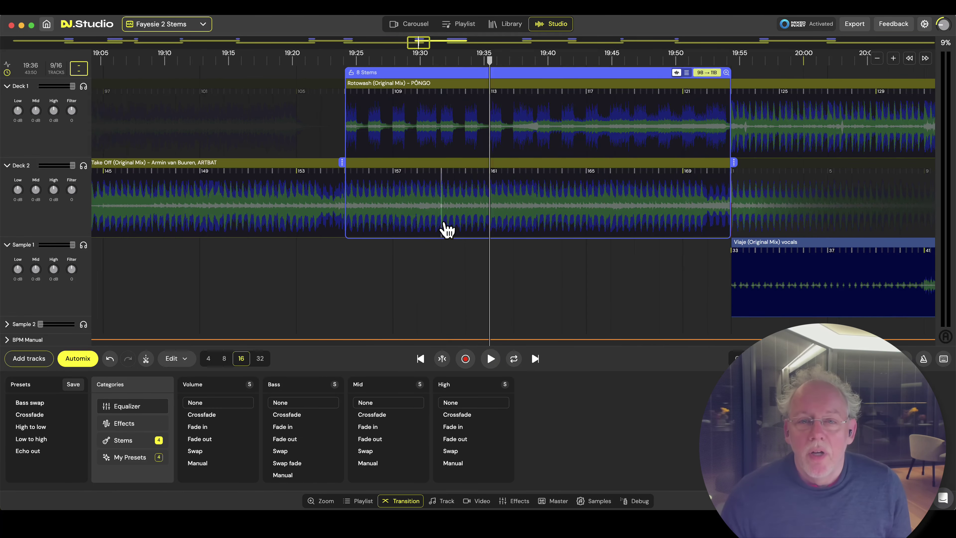
{"action": "scroll", "coordinate": [448, 228], "scroll_direction": "down", "scroll_amount": 3}
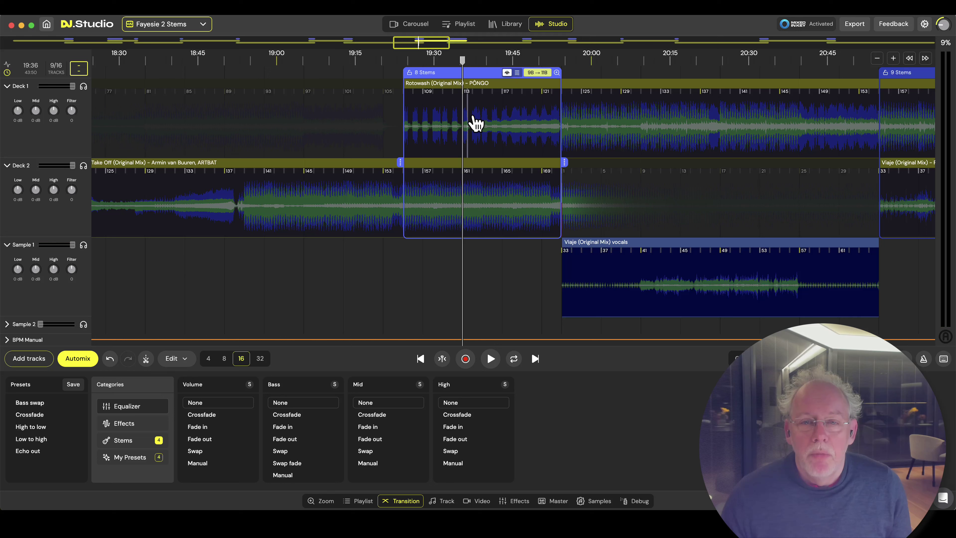
{"action": "double_click", "coordinate": [474, 78]}
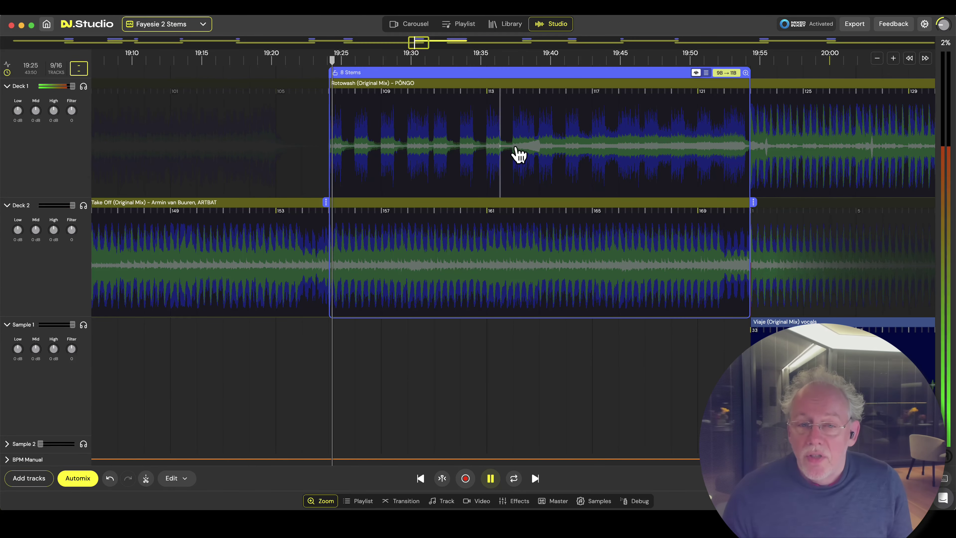
Show the transition's separate stems during playback and listen through to the start of the Viaje vocals sample.
{"action": "left_click", "coordinate": [706, 73]}
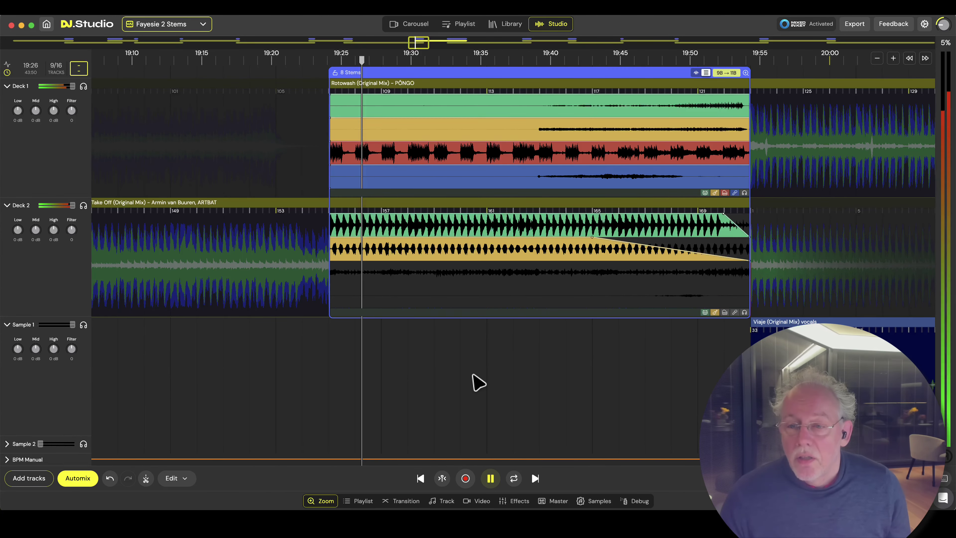
{"action": "scroll", "coordinate": [463, 354], "scroll_direction": "right", "scroll_amount": 5}
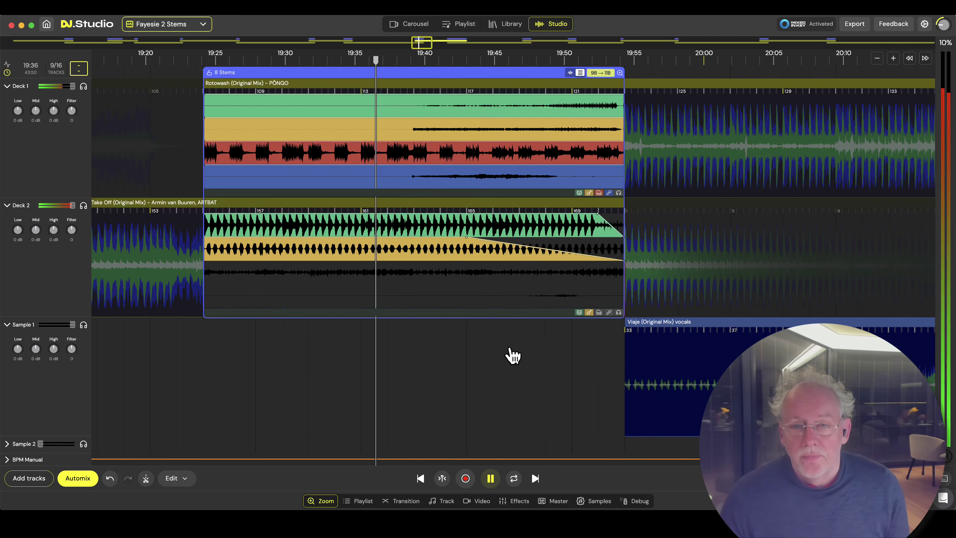
{"action": "left_click", "coordinate": [489, 353]}
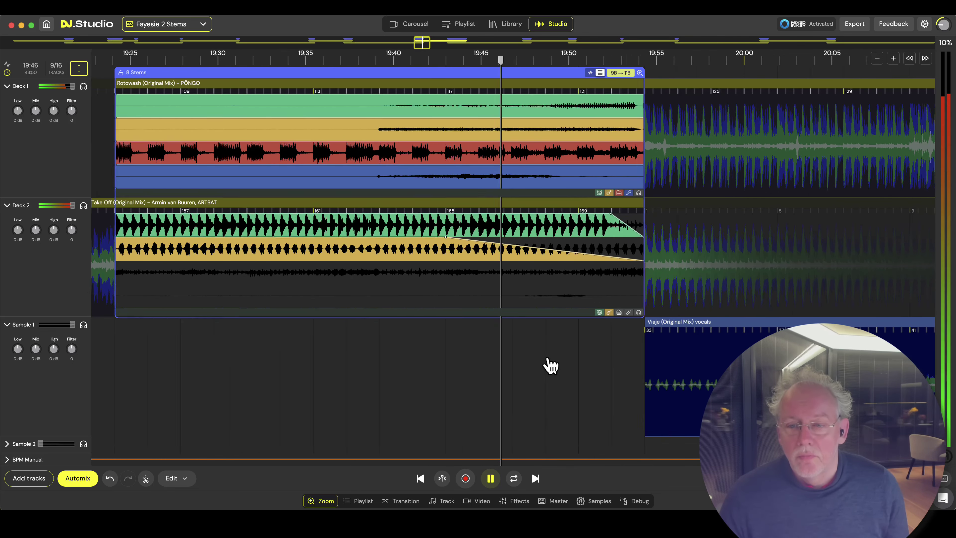
{"action": "left_click_drag", "start_coordinate": [630, 370], "coordinate": [324, 377]}
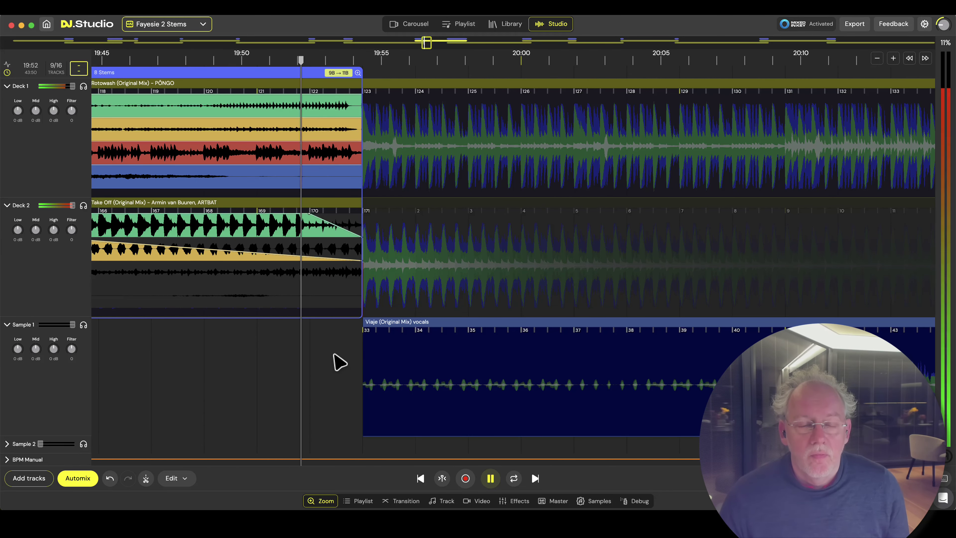
{"action": "scroll", "coordinate": [599, 373], "scroll_direction": "down", "scroll_amount": 3}
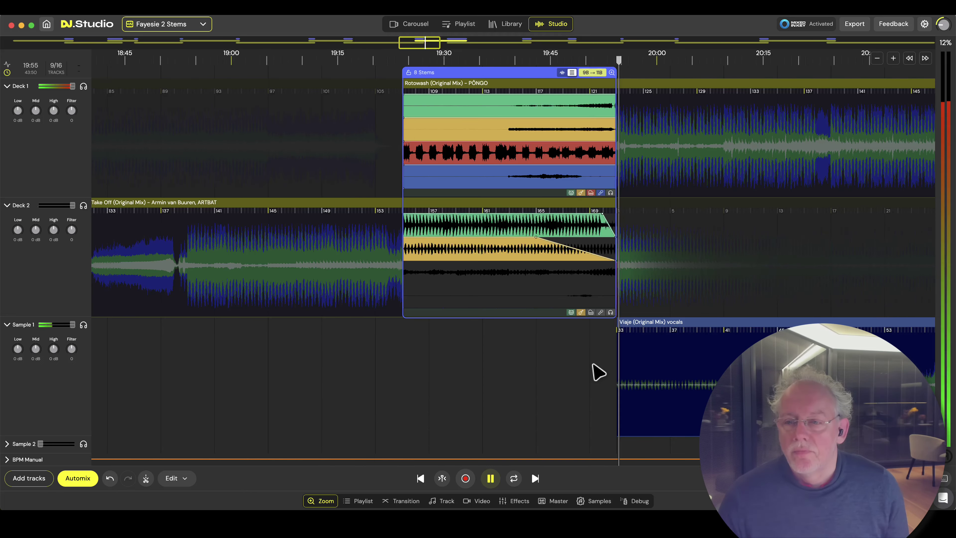
{"action": "left_click_drag", "start_coordinate": [580, 373], "coordinate": [418, 382]}
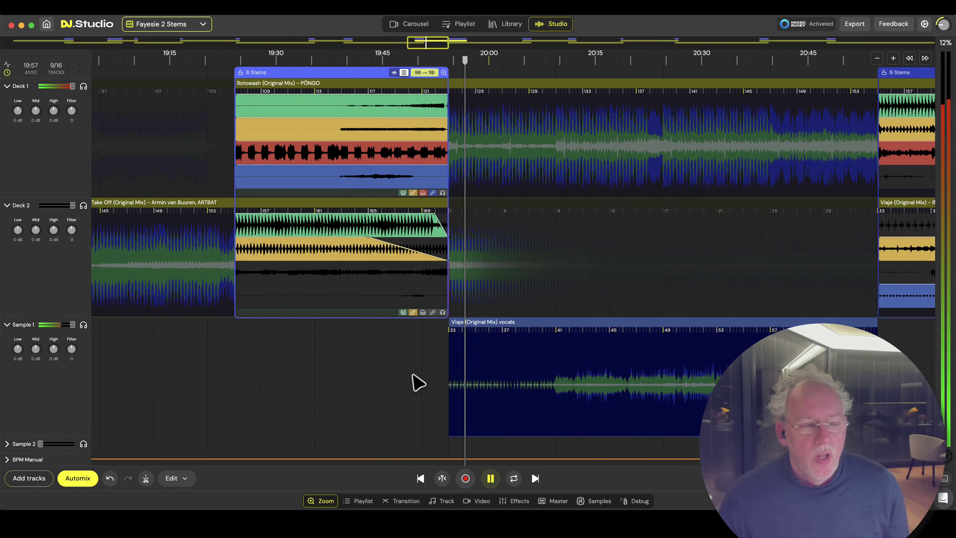
Play the Viaje vocals sample from about 20:18 and stop playback.
{"action": "scroll", "coordinate": [414, 382], "scroll_direction": "down", "scroll_amount": 2}
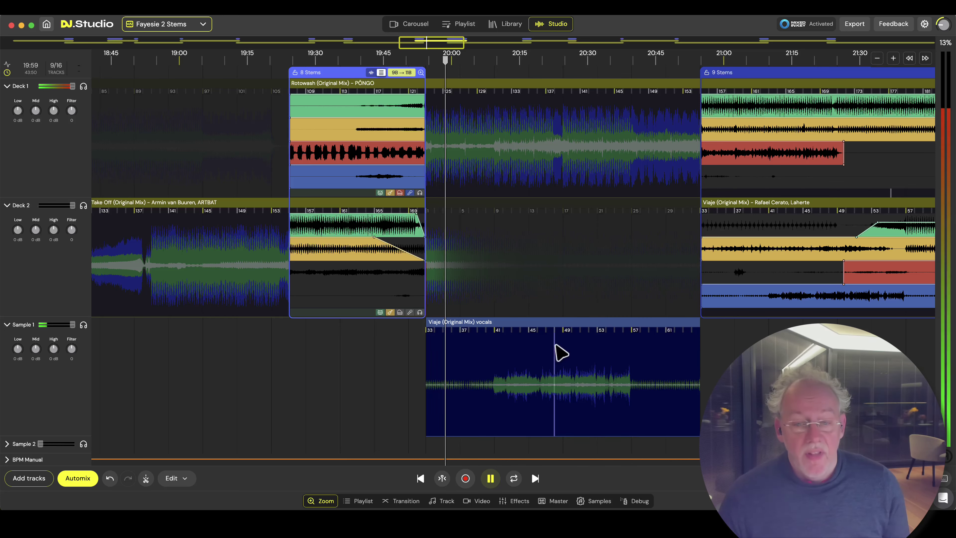
{"action": "left_click", "coordinate": [532, 380]}
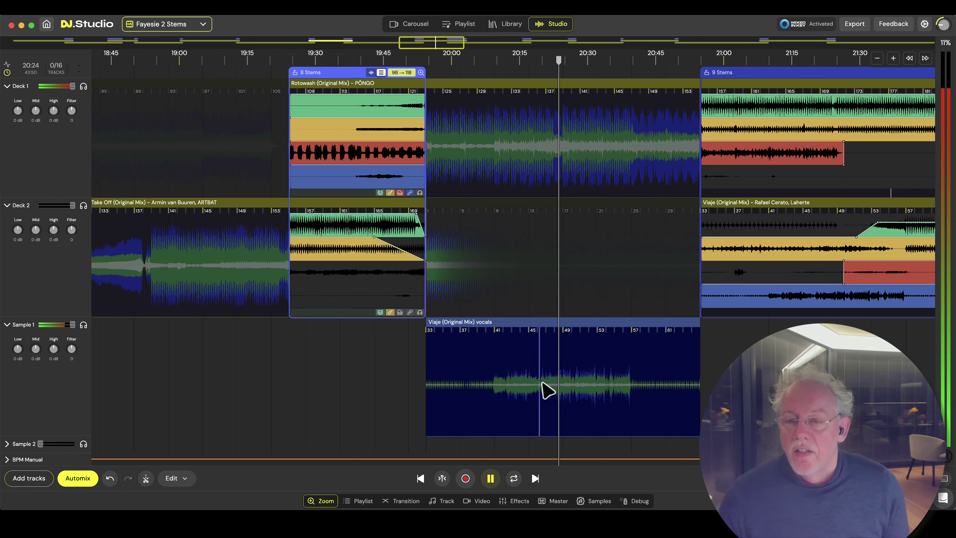
{"action": "key", "text": "space"}
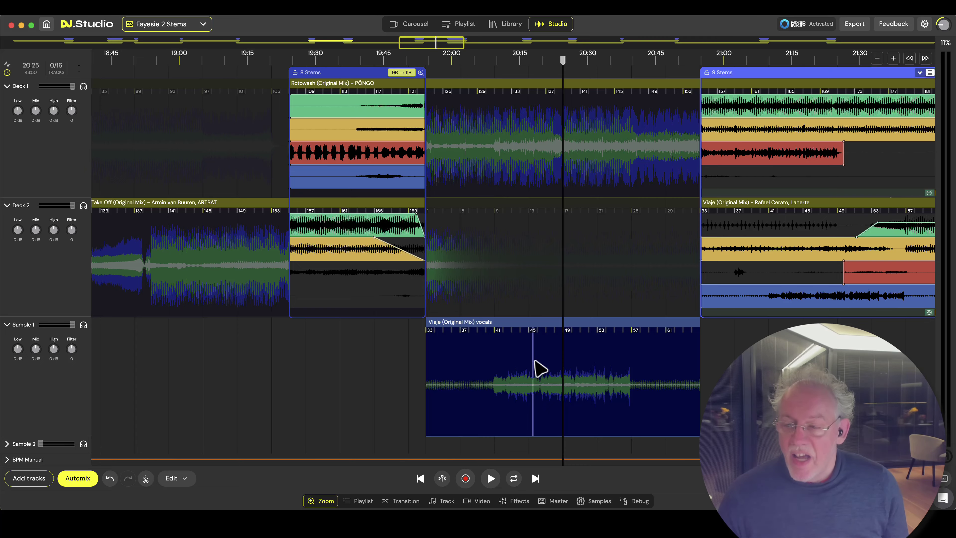
Play the transition between Rotowash and Viaje from about 21:12, solo Viaje to hear its stems alone, and stop playback.
{"action": "scroll", "coordinate": [600, 384], "scroll_direction": "right", "scroll_amount": 10}
{"action": "left_click", "coordinate": [525, 346]}
{"action": "key", "text": "space"}
{"action": "left_click", "coordinate": [715, 313]}
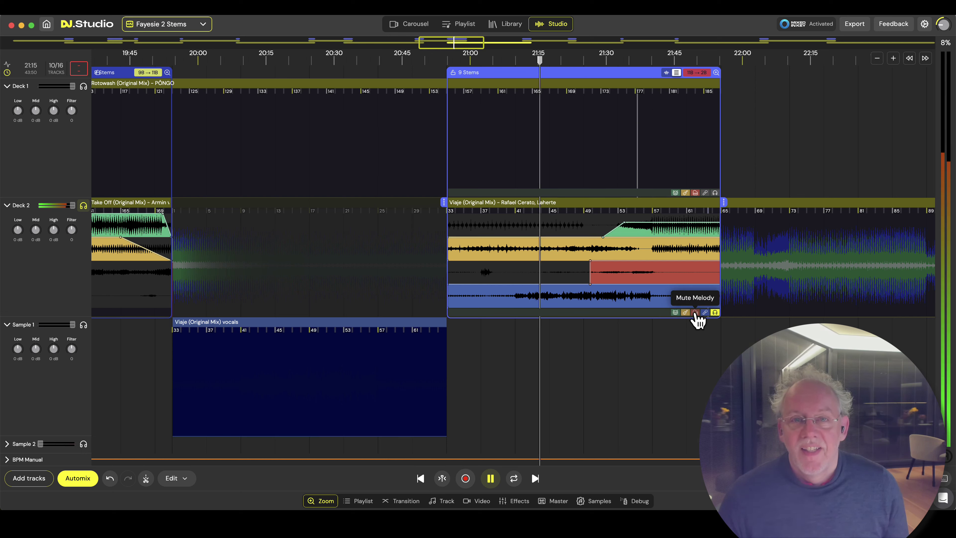
{"action": "key", "text": "space"}
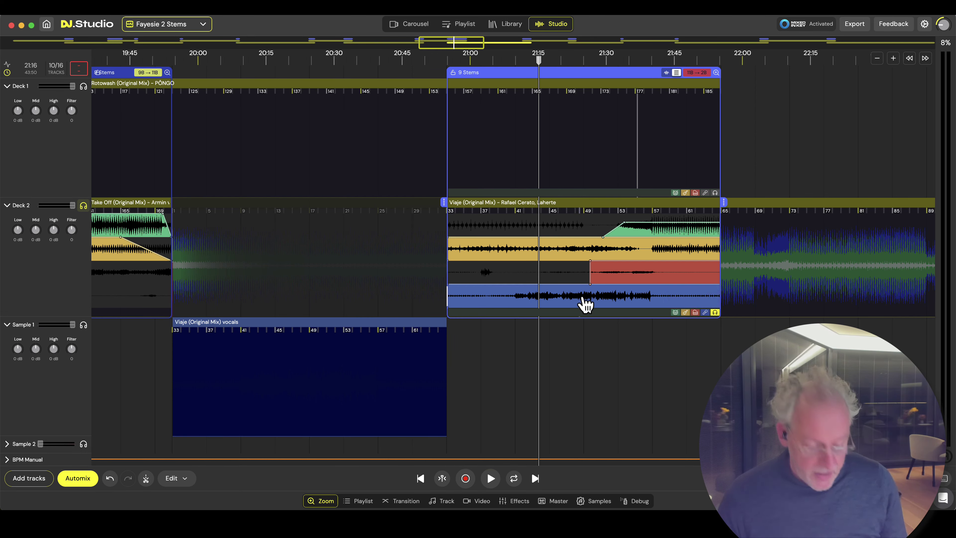
Try placing another Viaje vocals sample on Sample 1 over the transition, shift it to about 21:19, and delete it.
{"action": "left_click_drag", "start_coordinate": [579, 300], "coordinate": [624, 374]}
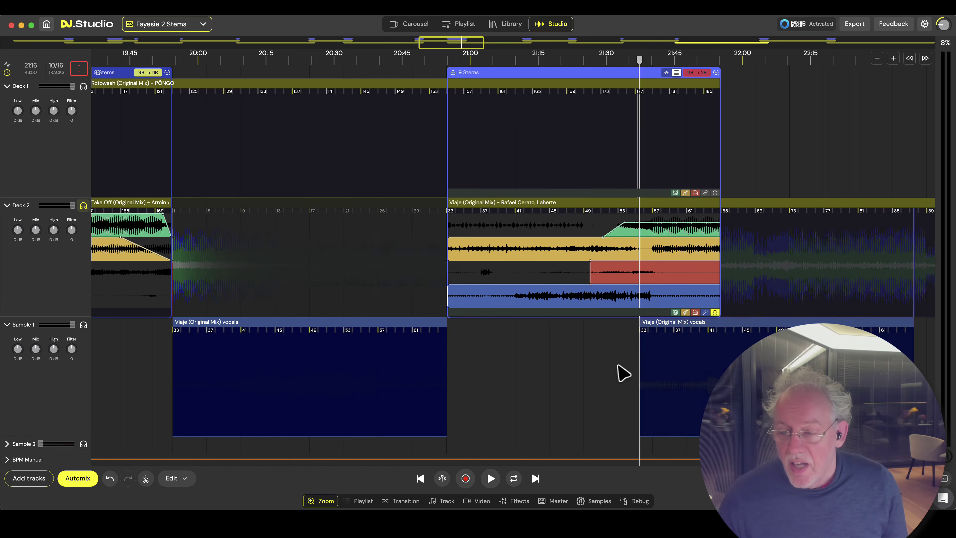
{"action": "left_click_drag", "start_coordinate": [734, 331], "coordinate": [651, 335]}
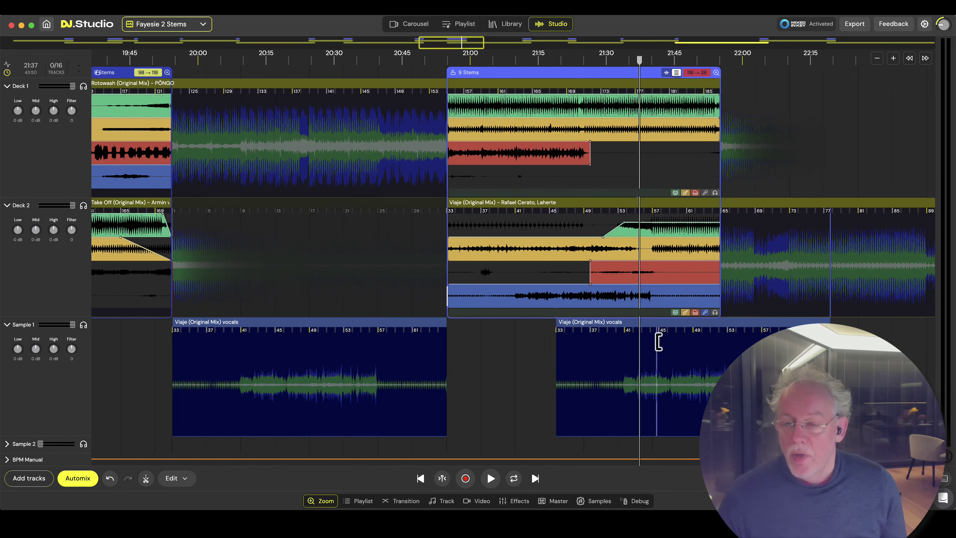
{"action": "key", "text": "Delete"}
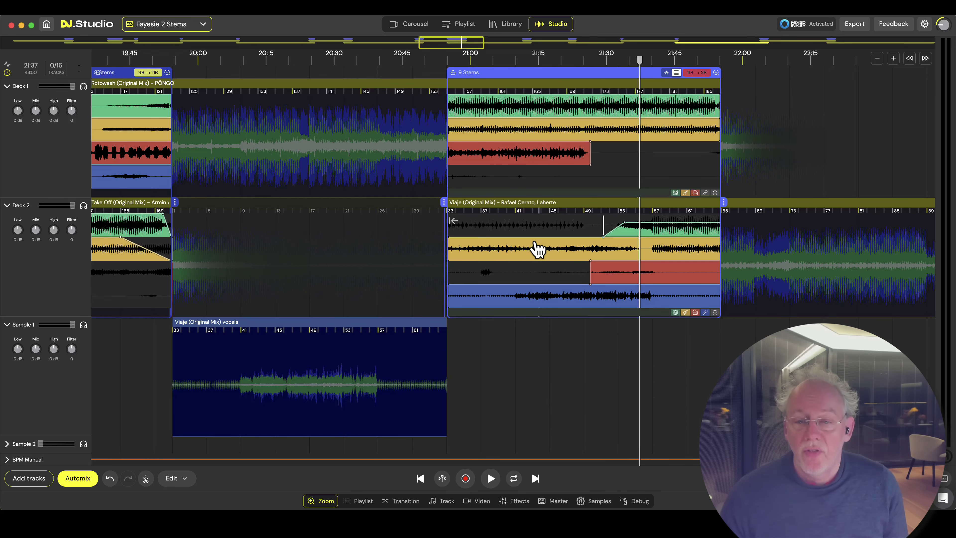
Play the full mix from about 20:49, through the end of the Viaje vocals sample into the transition from Rotowash to Viaje.
{"action": "left_click", "coordinate": [419, 271]}
{"action": "key", "text": "space"}
{"action": "scroll", "coordinate": [472, 322], "scroll_direction": "up", "scroll_amount": 1}
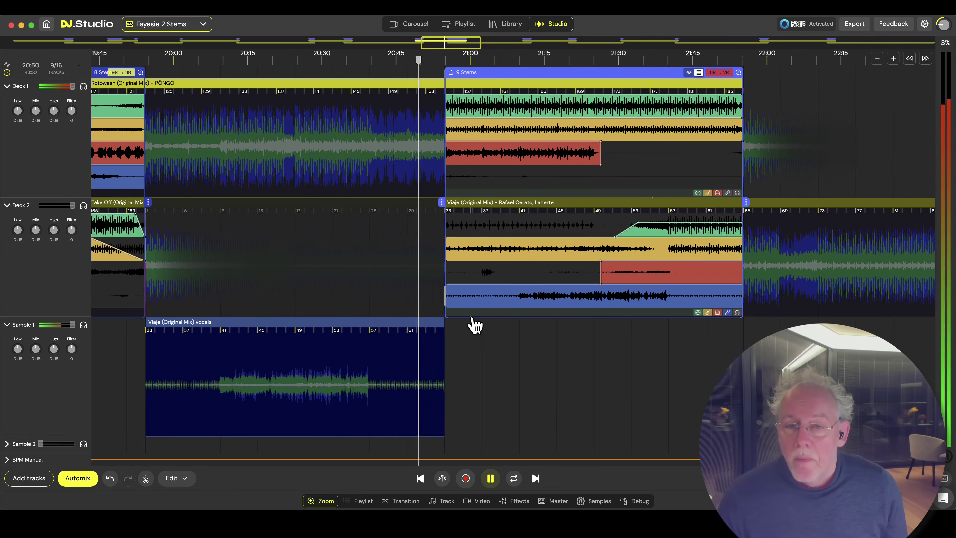
{"action": "scroll", "coordinate": [475, 325], "scroll_direction": "up", "scroll_amount": 1}
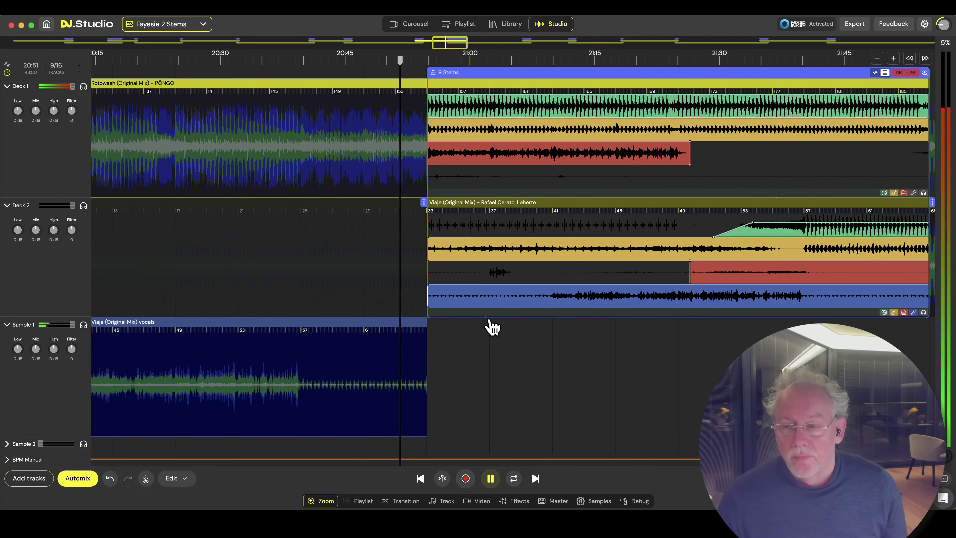
{"action": "scroll", "coordinate": [489, 325], "scroll_direction": "down", "scroll_amount": 2}
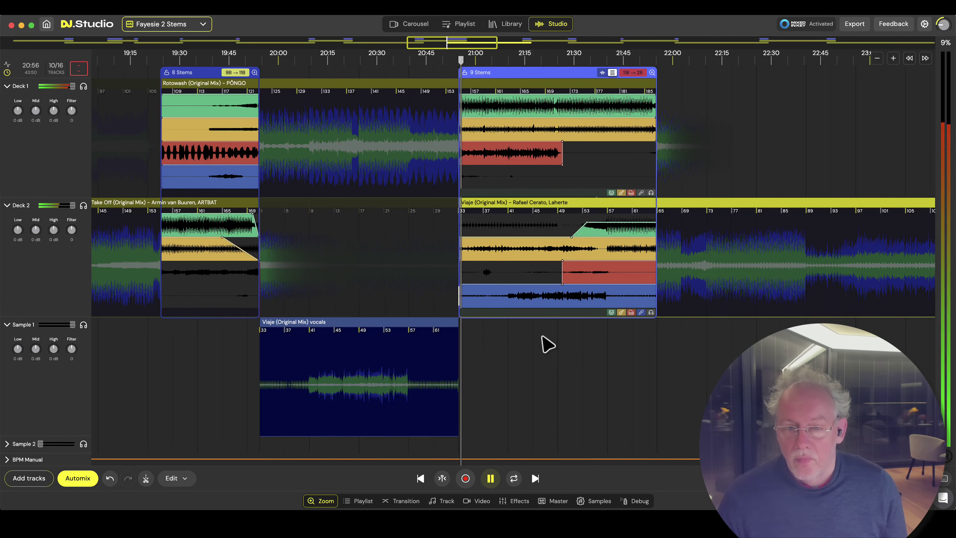
{"action": "scroll", "coordinate": [527, 343], "scroll_direction": "right", "scroll_amount": 3}
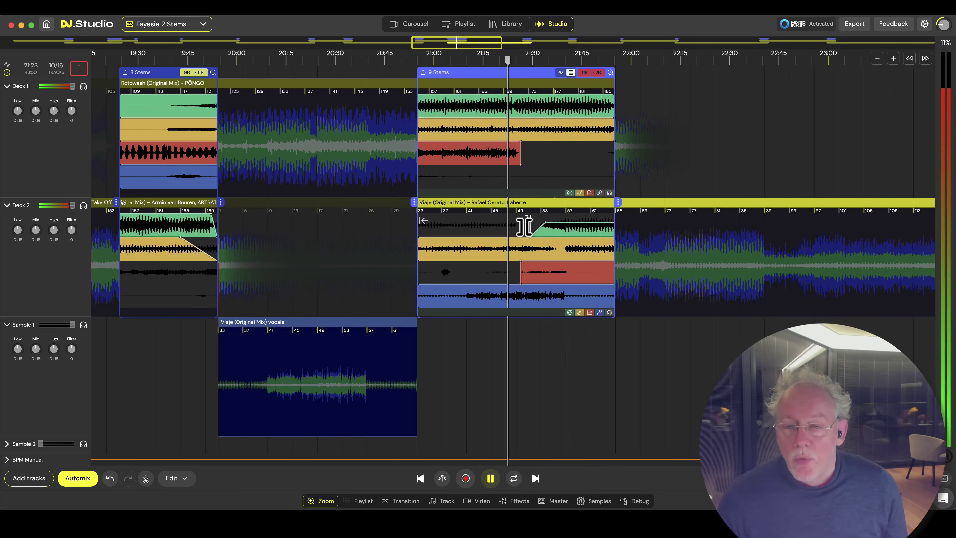
Follow Viaje's drum fade-in and melody stem entry up close during playback, listening past the end of the transition from Rotowash.
{"action": "scroll", "coordinate": [533, 327], "scroll_direction": "up", "scroll_amount": 3}
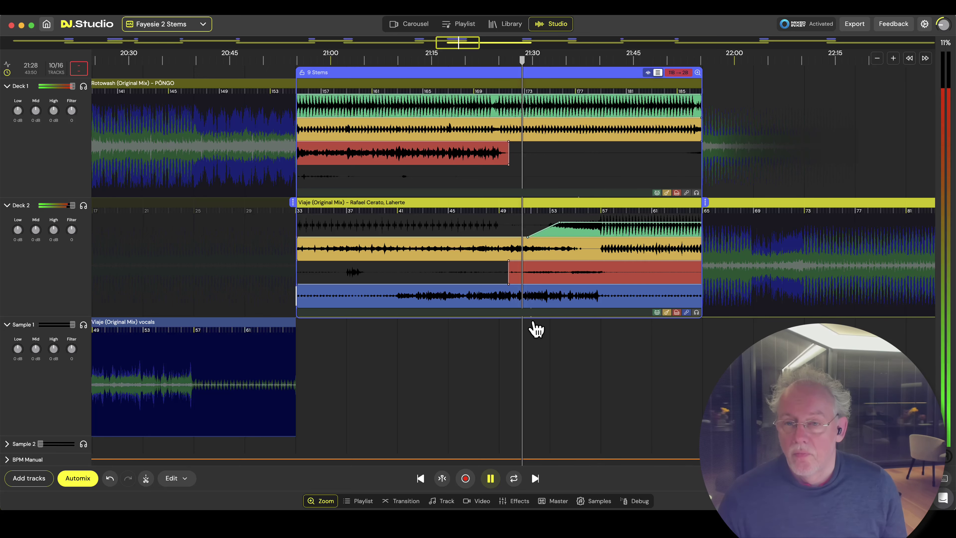
{"action": "scroll", "coordinate": [622, 337], "scroll_direction": "right", "scroll_amount": 5}
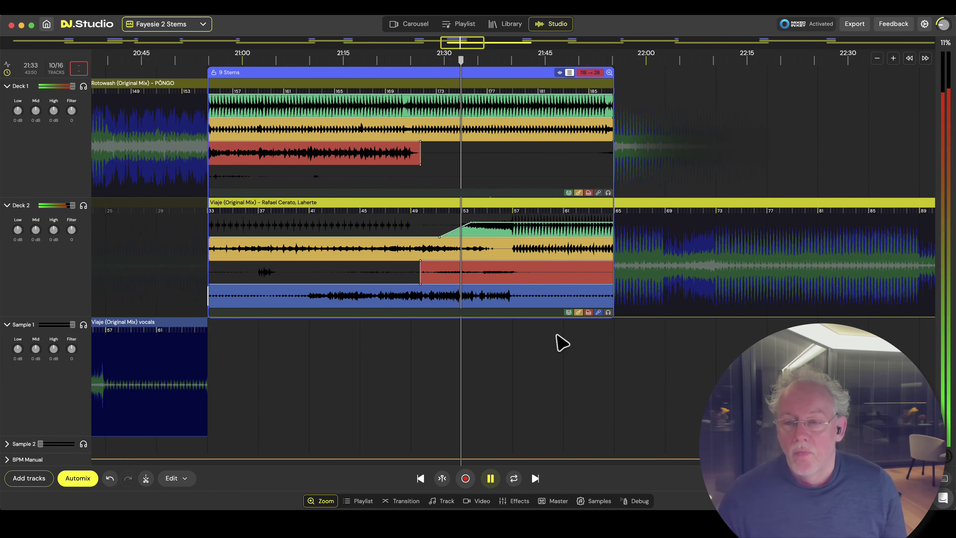
{"action": "mouse_move", "coordinate": [471, 222]}
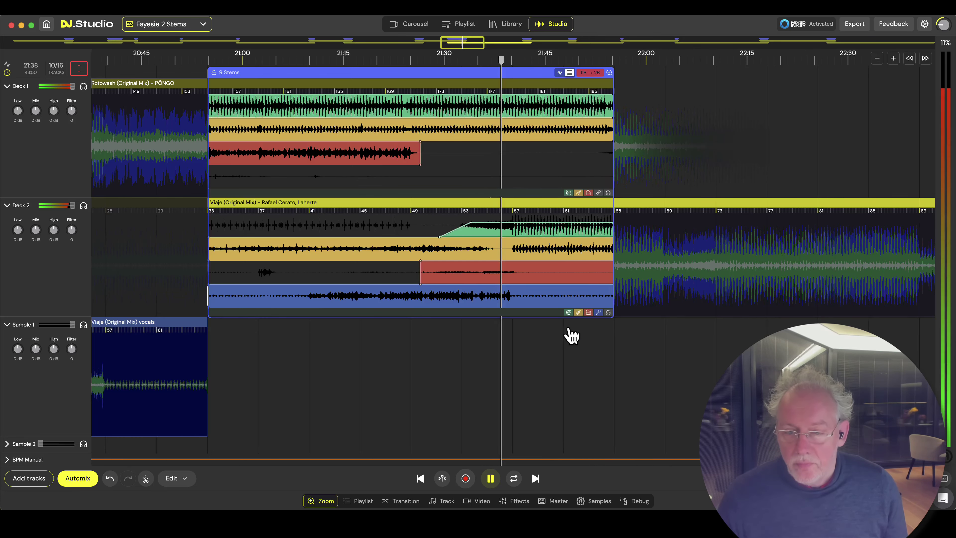
{"action": "scroll", "coordinate": [519, 338], "scroll_direction": "up", "scroll_amount": 5}
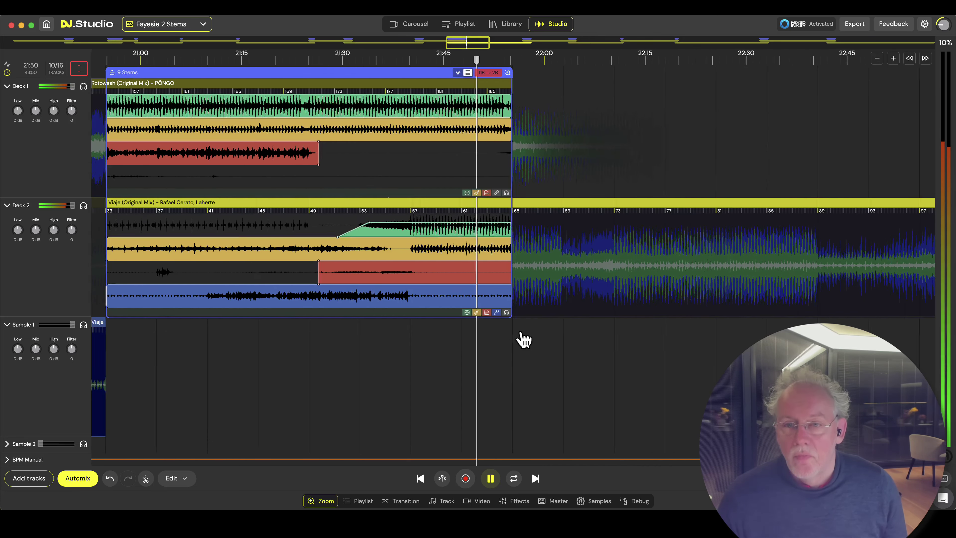
{"action": "scroll", "coordinate": [488, 344], "scroll_direction": "up", "scroll_amount": 2}
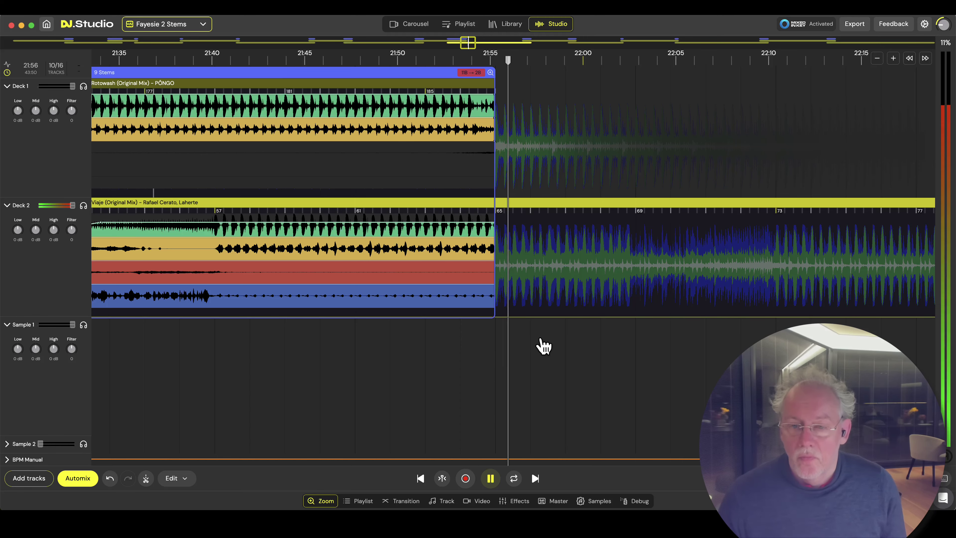
{"action": "scroll", "coordinate": [542, 346], "scroll_direction": "down", "scroll_amount": 4}
{"action": "scroll", "coordinate": [542, 346], "scroll_direction": "down", "scroll_amount": 3}
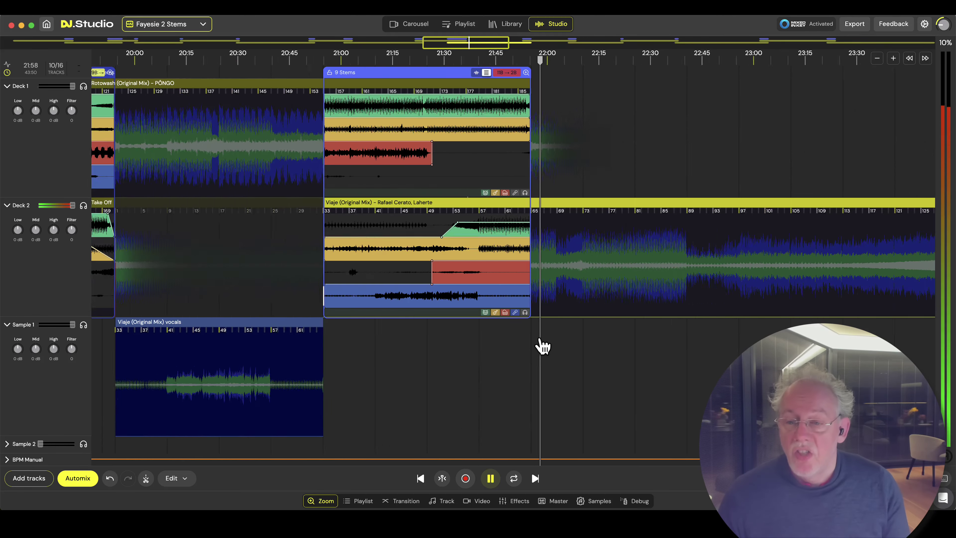
Play the transition from Viaje to Say Yes To Heaven from about 24:30, soloing Say Yes To Heaven briefly, and stop playback.
{"action": "scroll", "coordinate": [580, 346], "scroll_direction": "right", "scroll_amount": 6}
{"action": "scroll", "coordinate": [500, 353], "scroll_direction": "right", "scroll_amount": 2}
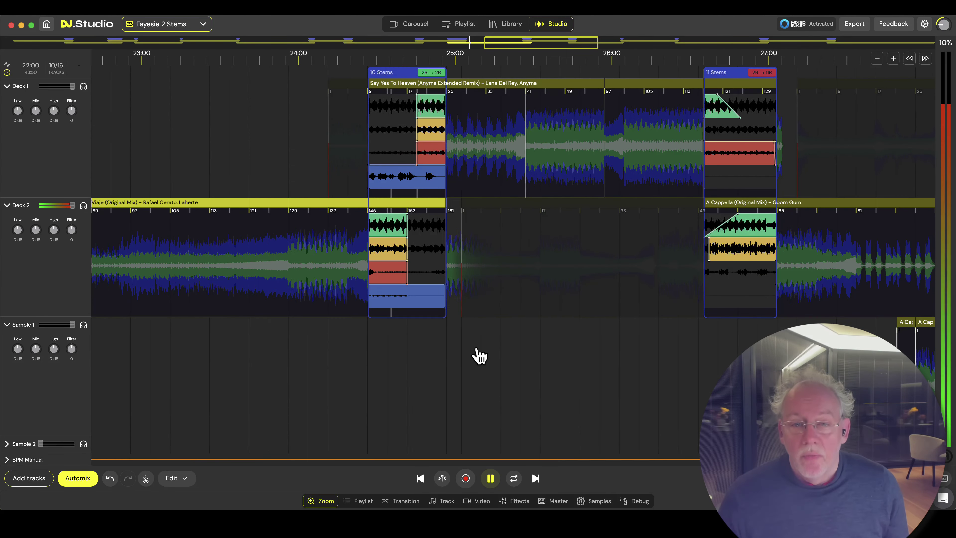
{"action": "left_click", "coordinate": [390, 361]}
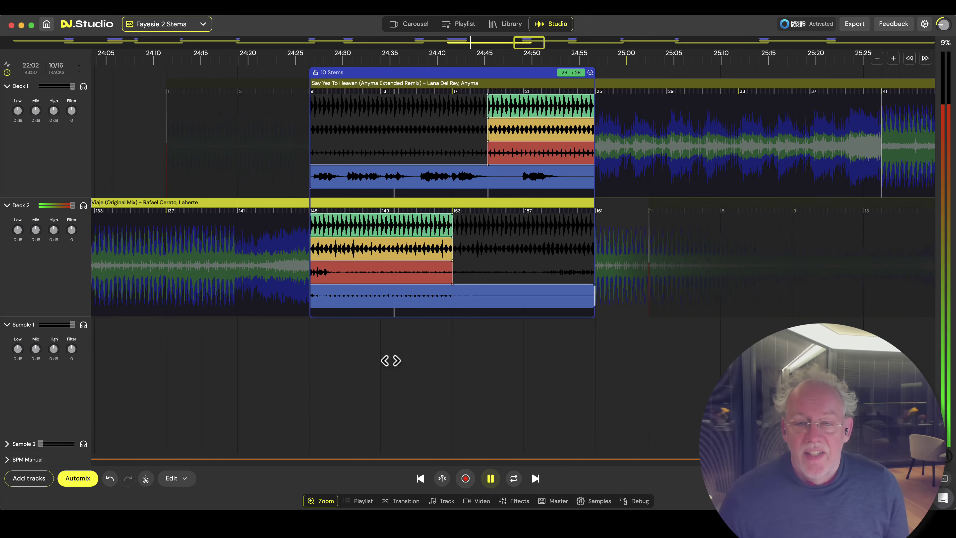
{"action": "scroll", "coordinate": [480, 346], "scroll_direction": "down", "scroll_amount": 3}
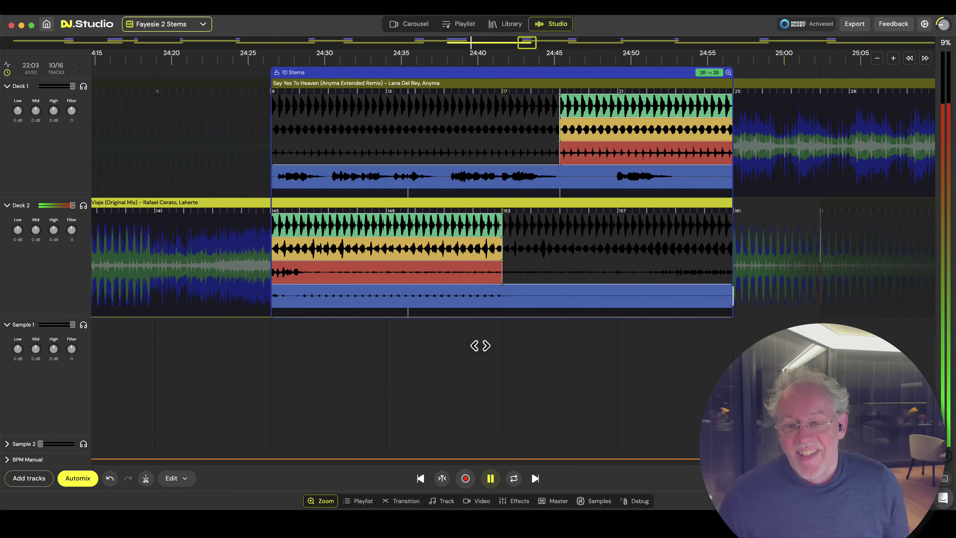
{"action": "left_click", "coordinate": [326, 345]}
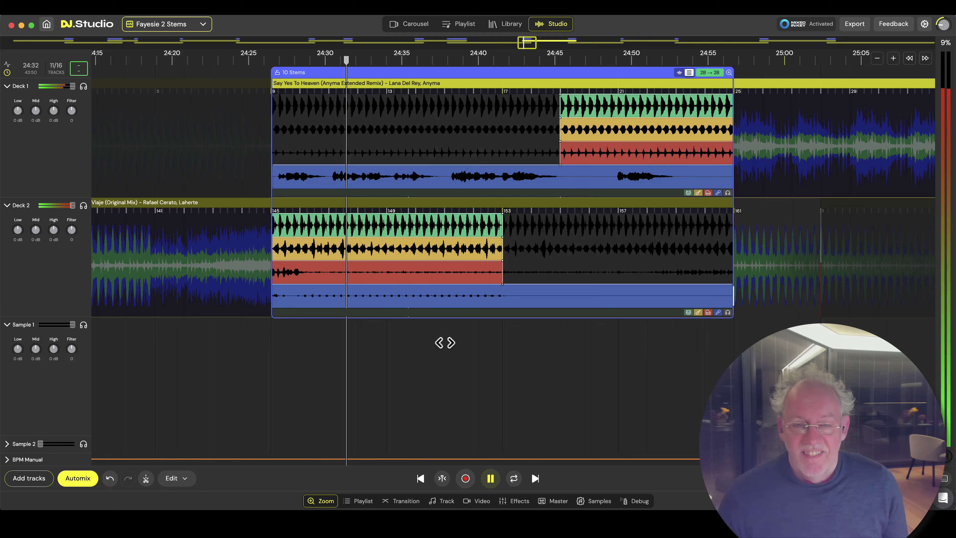
{"action": "left_click", "coordinate": [727, 192]}
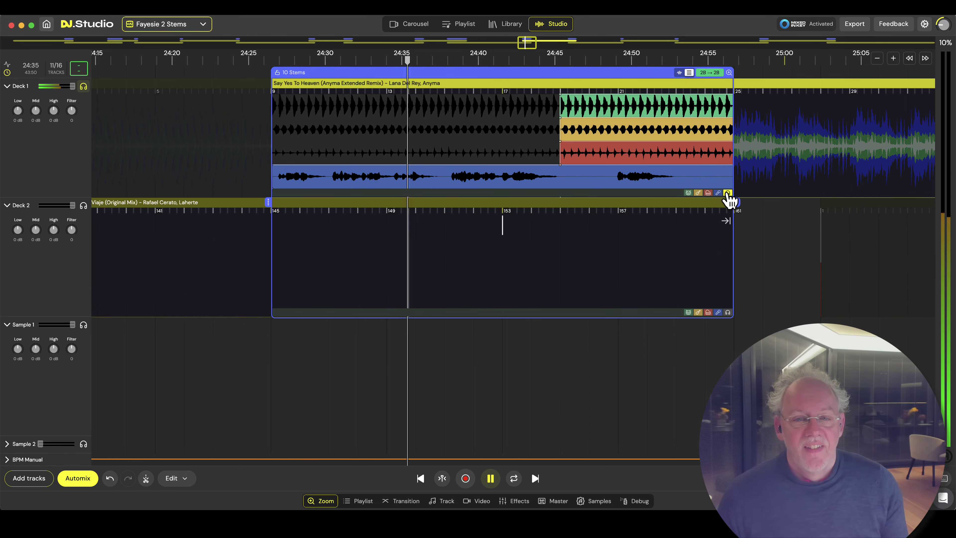
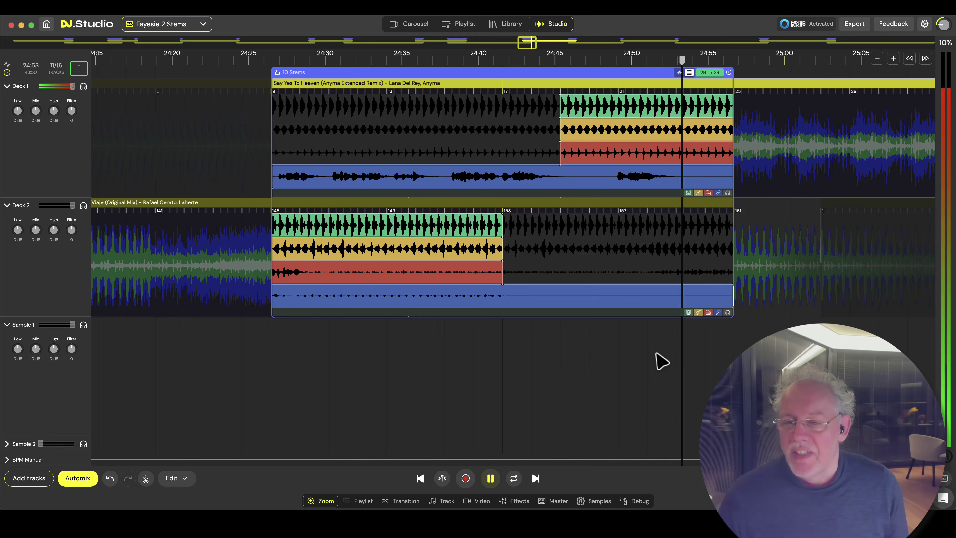
{"action": "key", "text": "space"}
Play the transition from Say Yes To Heaven to A Cappella from about 26:31 and view its stems up close.
{"action": "scroll", "coordinate": [593, 358], "scroll_direction": "down", "scroll_amount": 3}
{"action": "scroll", "coordinate": [605, 356], "scroll_direction": "down", "scroll_amount": 2}
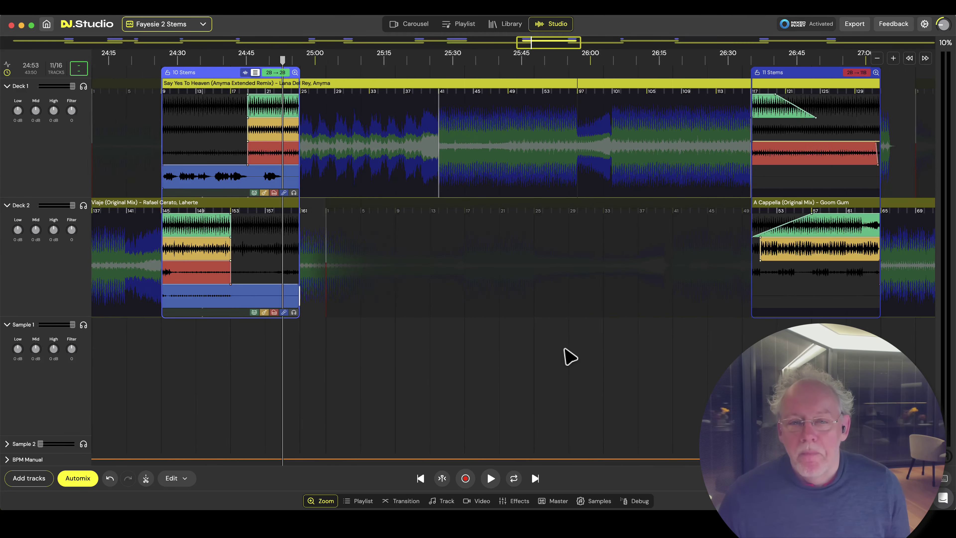
{"action": "scroll", "coordinate": [602, 358], "scroll_direction": "right", "scroll_amount": 5}
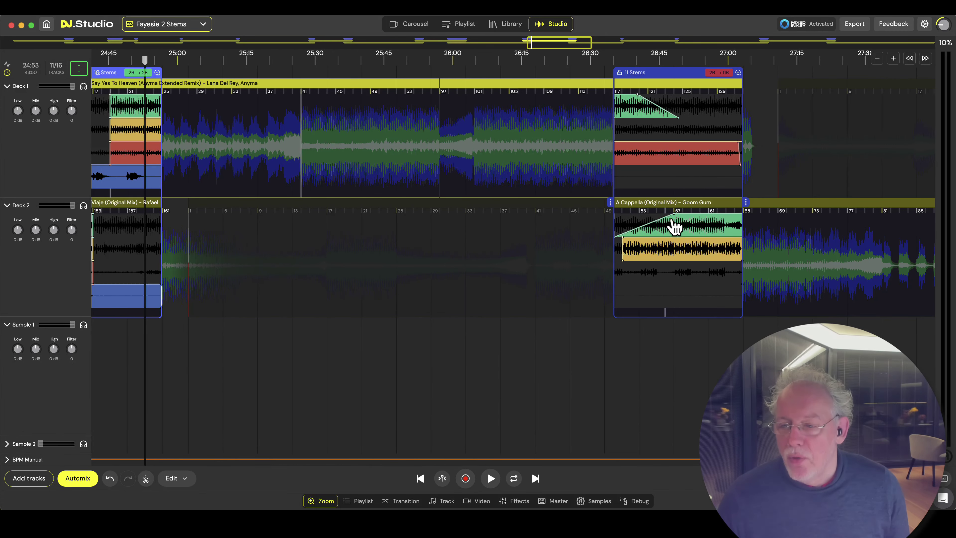
{"action": "left_click", "coordinate": [596, 332]}
{"action": "key", "text": "space"}
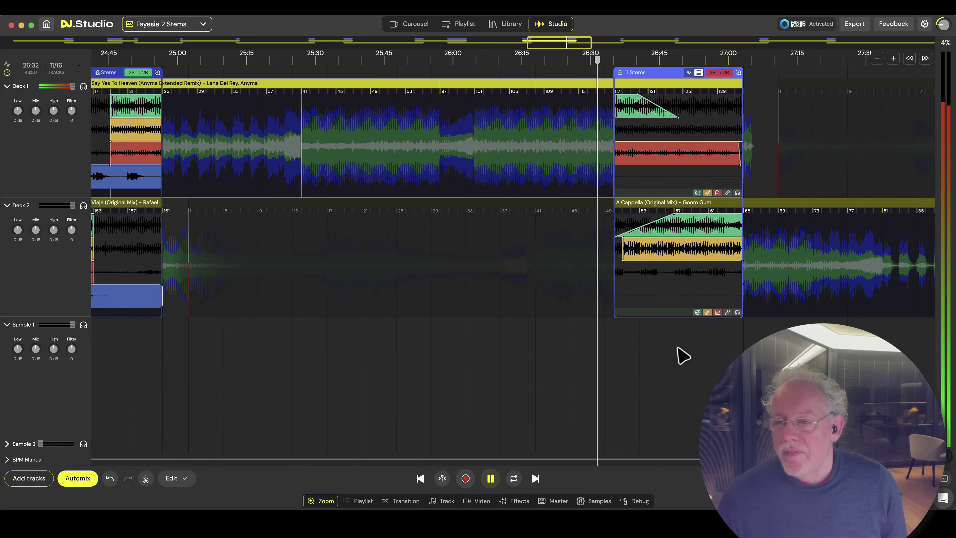
{"action": "scroll", "coordinate": [696, 354], "scroll_direction": "up", "scroll_amount": 3}
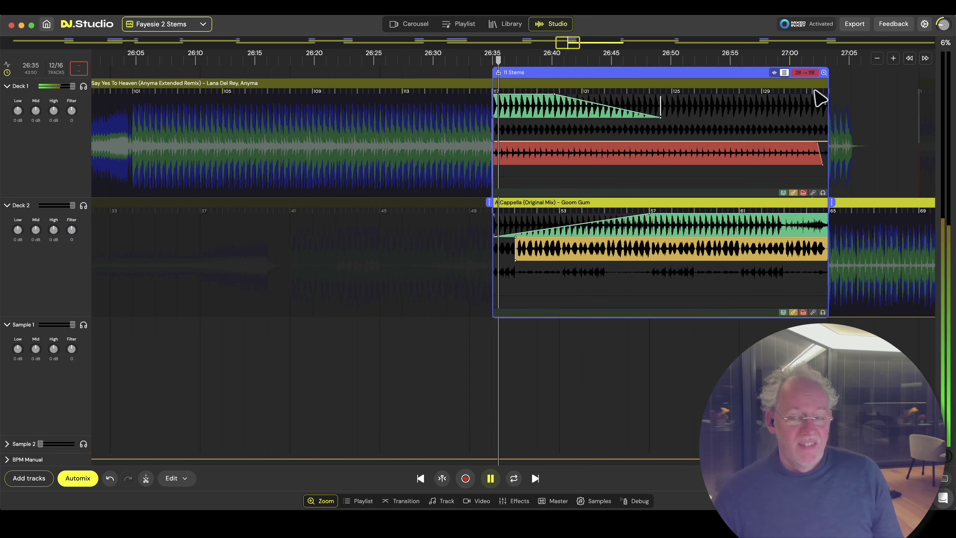
Audition the transition with A Cappella's melody stem unmuted and with Say Yes To Heaven's bass stem unmuted, muting each again.
{"action": "left_click", "coordinate": [803, 313]}
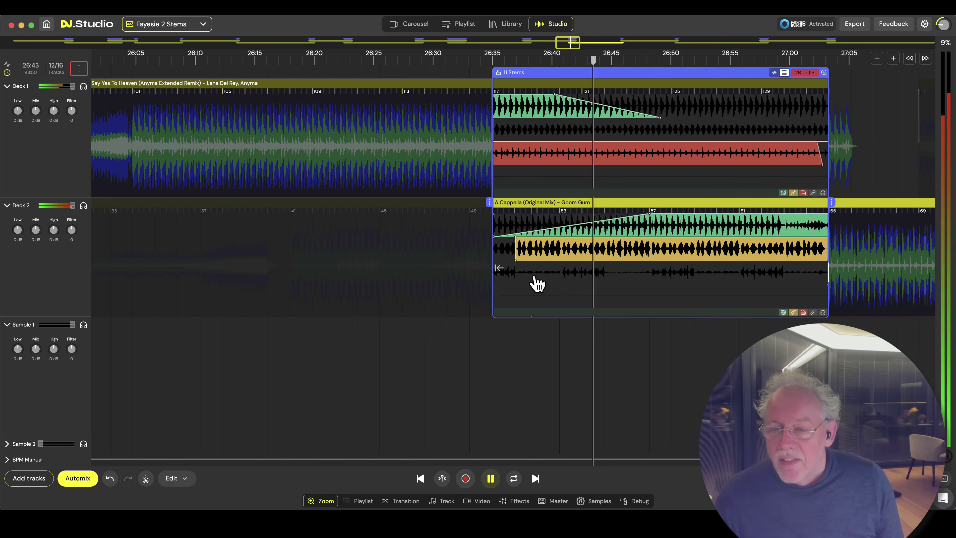
{"action": "left_click", "coordinate": [501, 268]}
{"action": "left_click", "coordinate": [551, 278]}
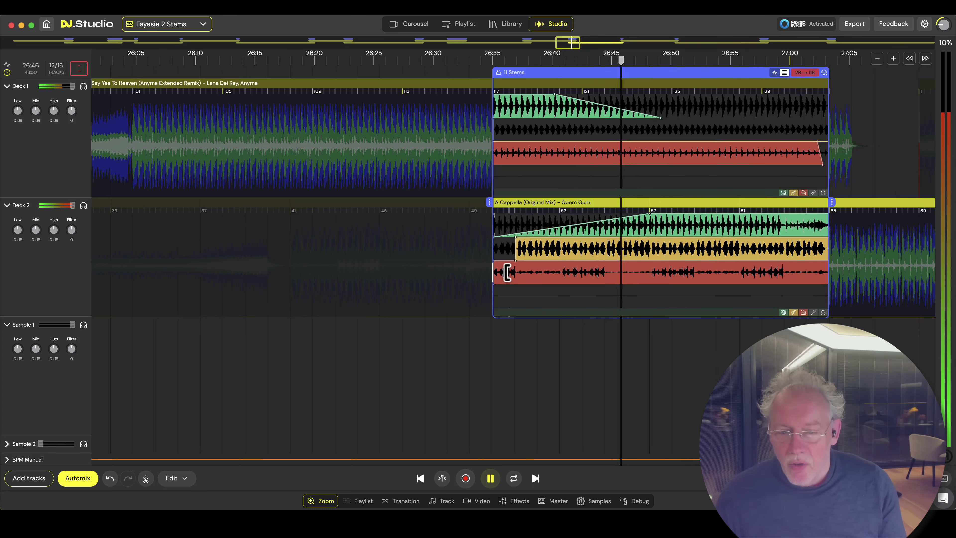
{"action": "left_click_drag", "start_coordinate": [496, 274], "coordinate": [813, 279]}
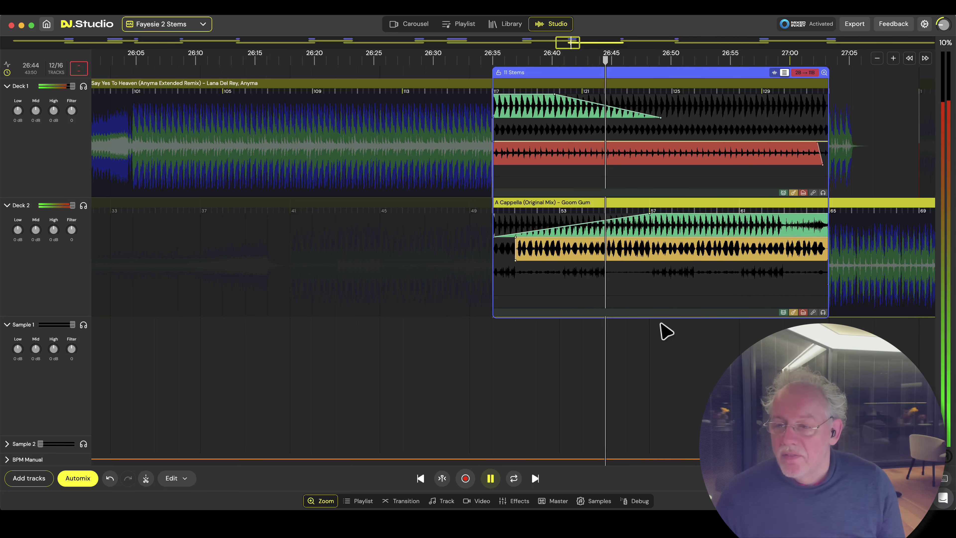
{"action": "left_click", "coordinate": [813, 131]}
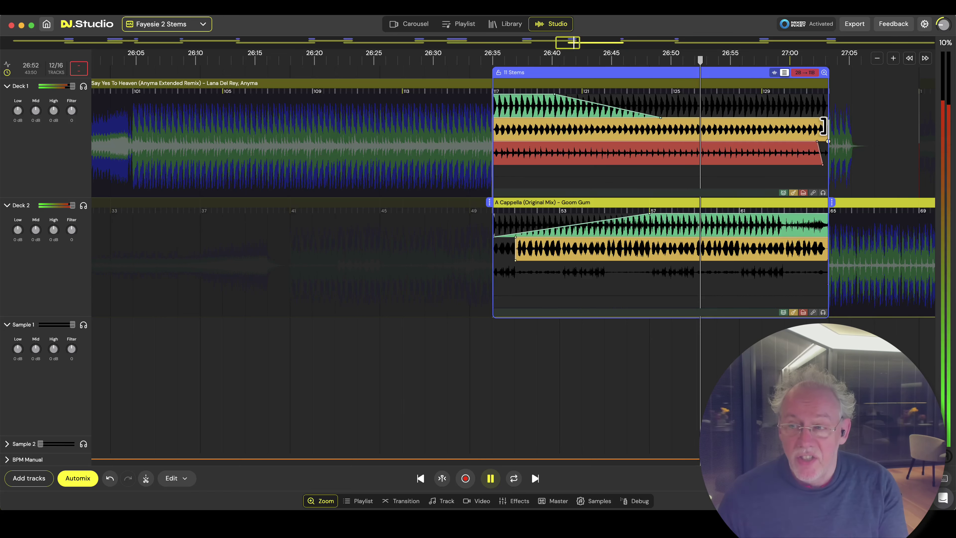
{"action": "left_click_drag", "start_coordinate": [821, 128], "coordinate": [448, 128]}
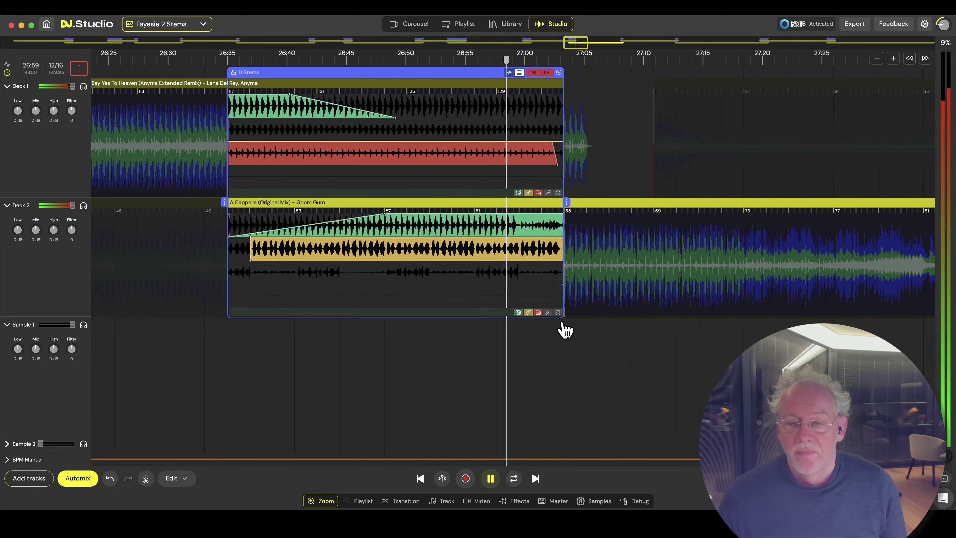
Listen through the end of the transition into A Cappella and show the timeline around the following samples and Tibet transition.
{"action": "scroll", "coordinate": [557, 287], "scroll_direction": "up", "scroll_amount": 5}
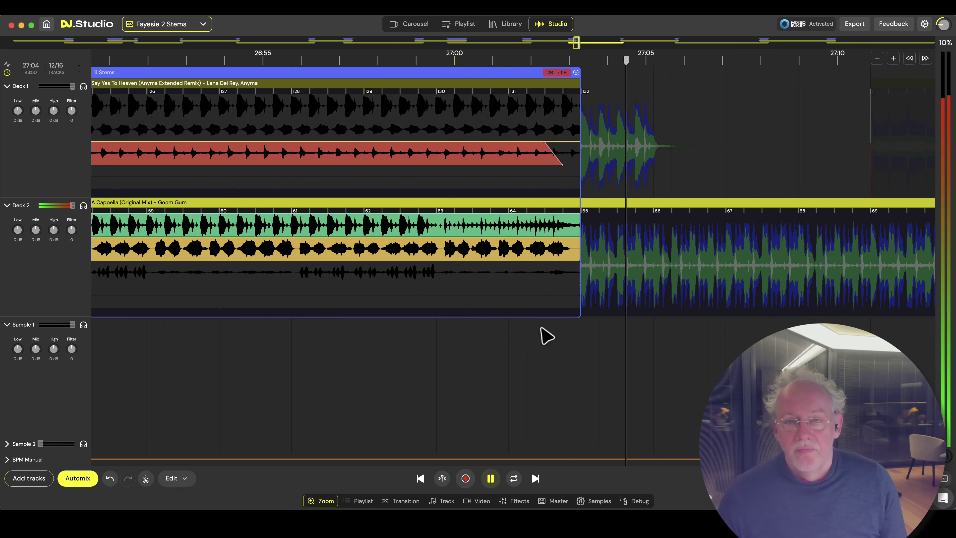
{"action": "scroll", "coordinate": [538, 329], "scroll_direction": "down", "scroll_amount": 8}
{"action": "scroll", "coordinate": [542, 334], "scroll_direction": "down", "scroll_amount": 3}
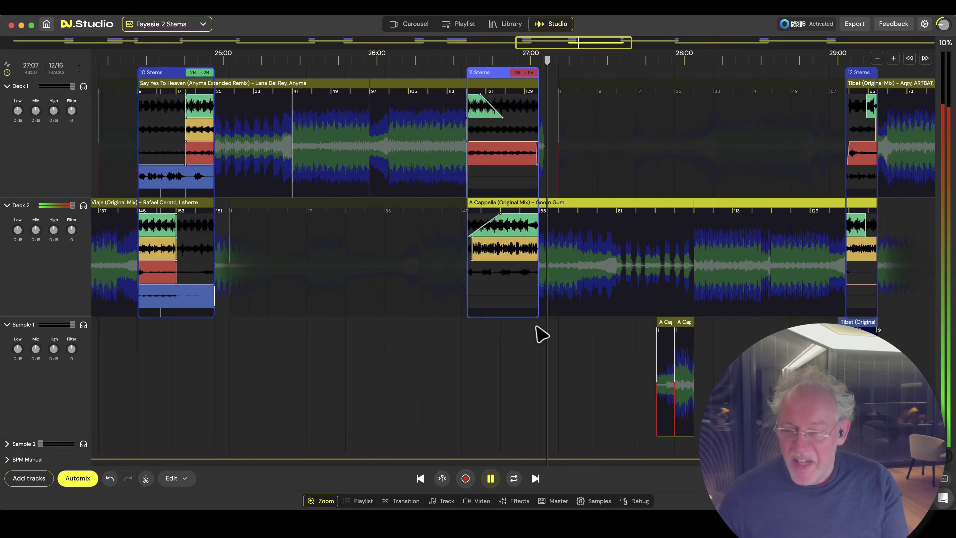
Play the two A Cappella clip samples on Sample 1 around 27:50 and view them up close against the main track.
{"action": "scroll", "coordinate": [542, 335], "scroll_direction": "up", "scroll_amount": 2}
{"action": "scroll", "coordinate": [656, 362], "scroll_direction": "up", "scroll_amount": 5}
{"action": "scroll", "coordinate": [656, 362], "scroll_direction": "up", "scroll_amount": 4}
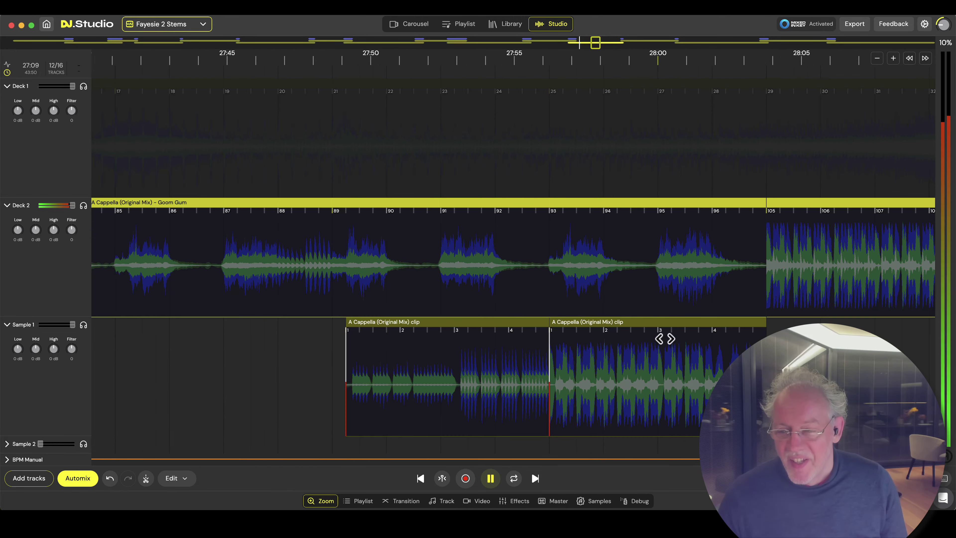
{"action": "scroll", "coordinate": [316, 325], "scroll_direction": "down", "scroll_amount": 6}
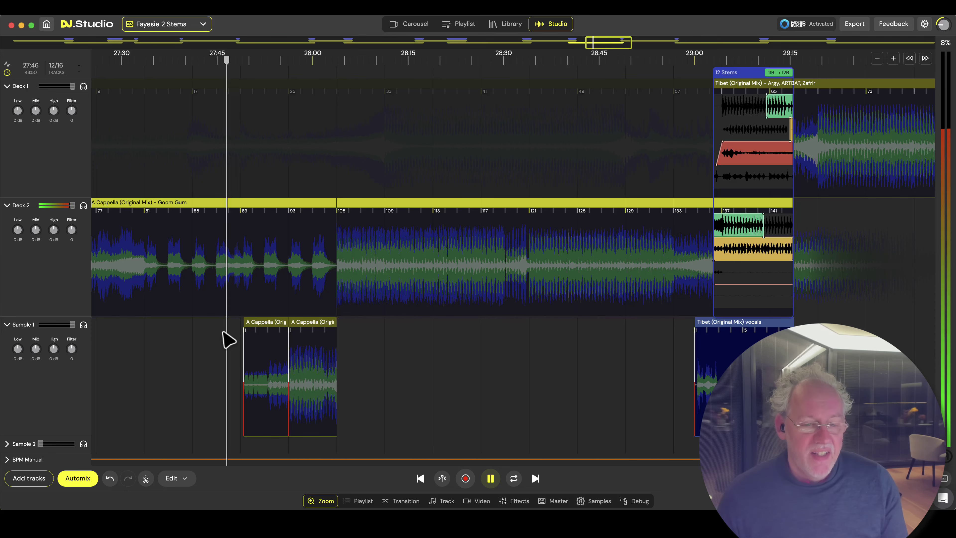
{"action": "scroll", "coordinate": [224, 335], "scroll_direction": "up", "scroll_amount": 4}
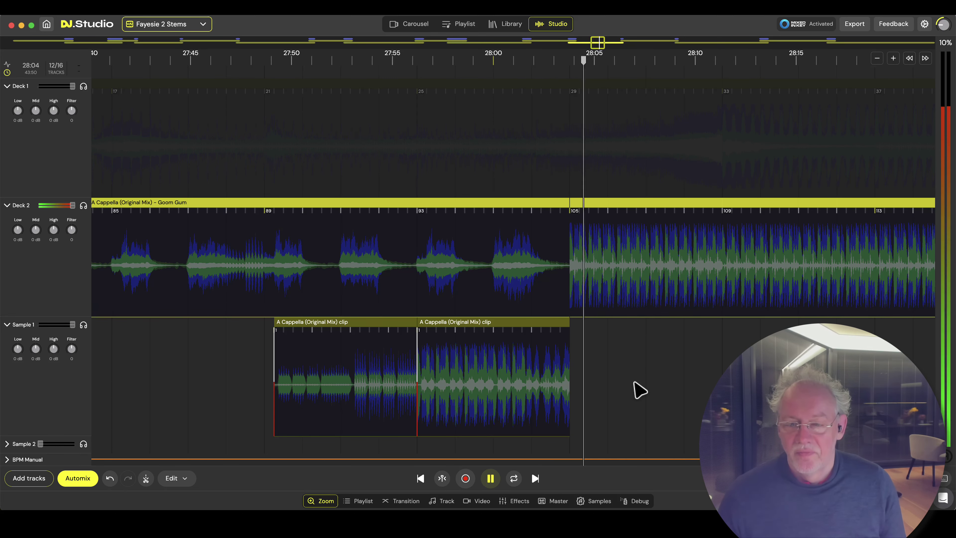
{"action": "scroll", "coordinate": [640, 390], "scroll_direction": "down", "scroll_amount": 5}
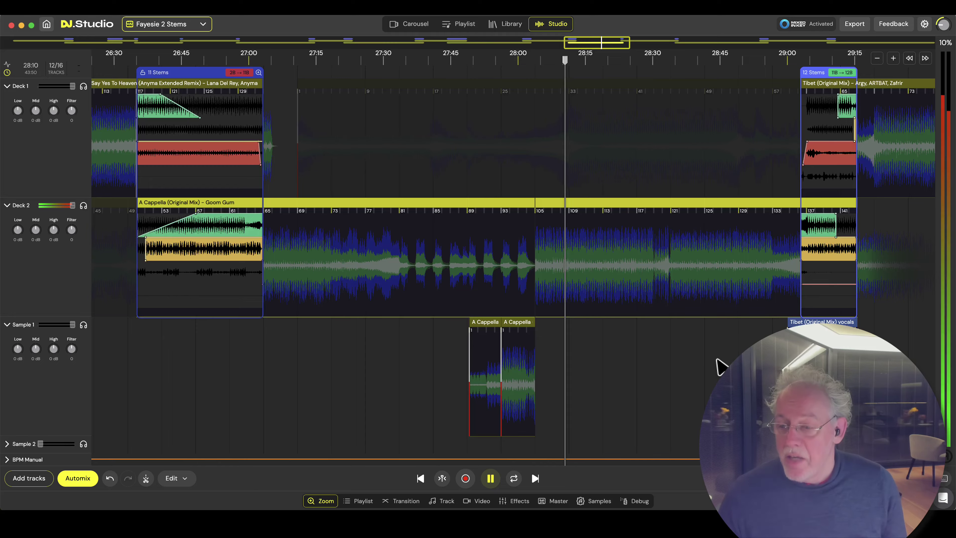
Listen through the transition from A Cappella to Tibet with the Tibet vocals sample, and stop playback.
{"action": "scroll", "coordinate": [719, 365], "scroll_direction": "right", "scroll_amount": 10}
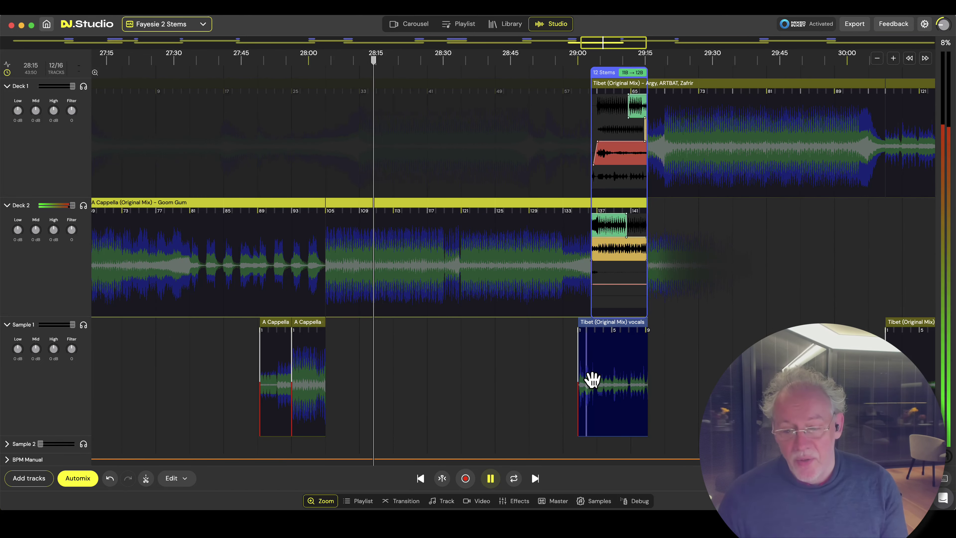
{"action": "scroll", "coordinate": [588, 378], "scroll_direction": "up", "scroll_amount": 3}
{"action": "scroll", "coordinate": [589, 378], "scroll_direction": "up", "scroll_amount": 2}
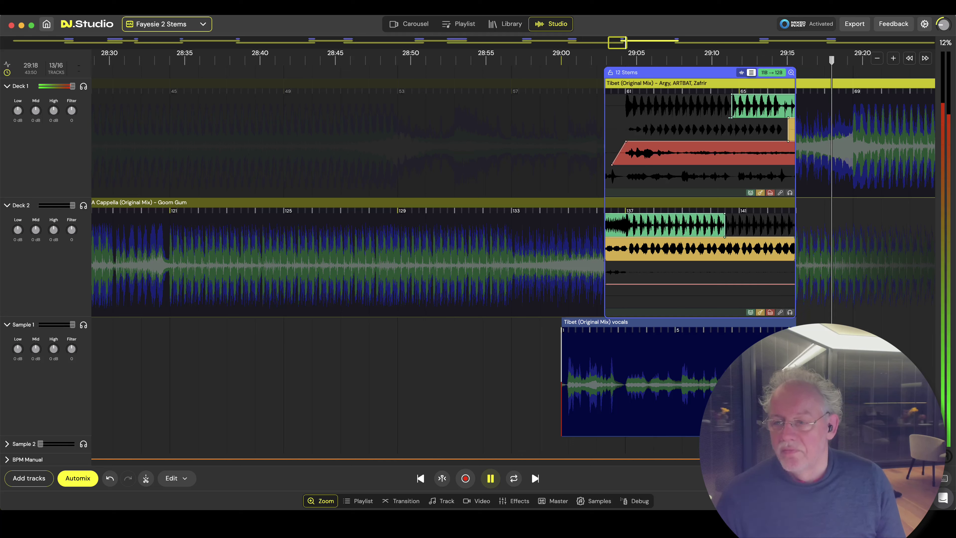
{"action": "key", "text": "space"}
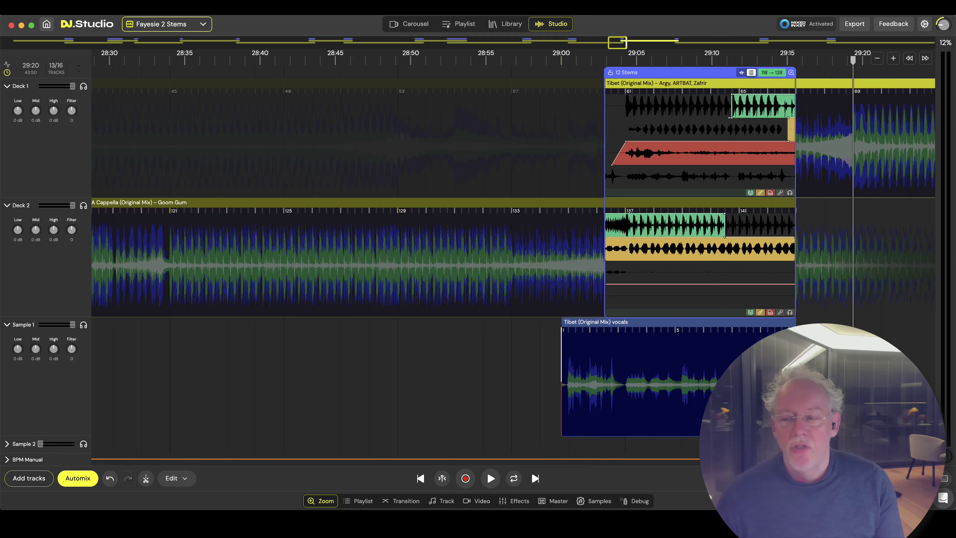
Resume playback past the Tibet clip sample and jump to about 31:35, just before the transition from Tibet to Pa Taka.
{"action": "scroll", "coordinate": [290, 333], "scroll_direction": "down", "scroll_amount": 5}
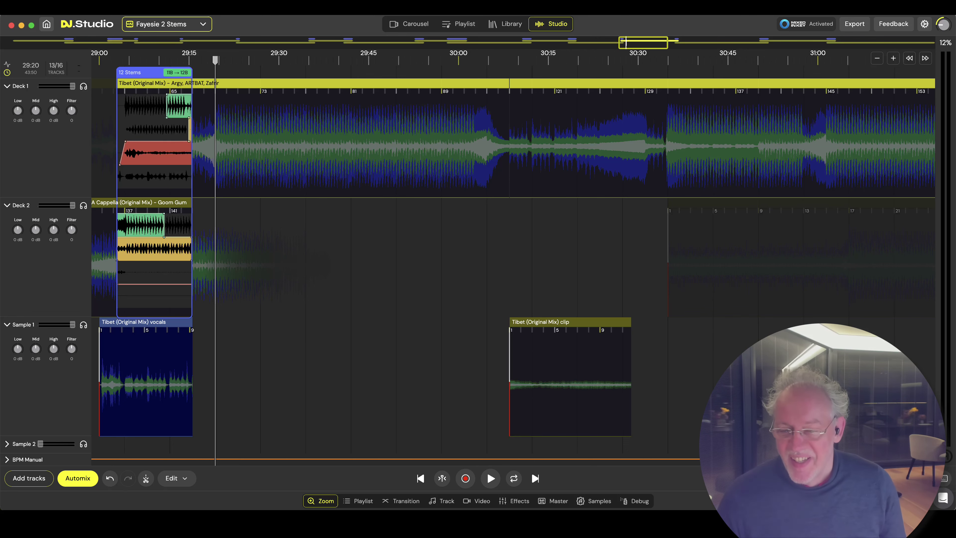
{"action": "scroll", "coordinate": [487, 365], "scroll_direction": "right", "scroll_amount": 10}
{"action": "key", "text": "space"}
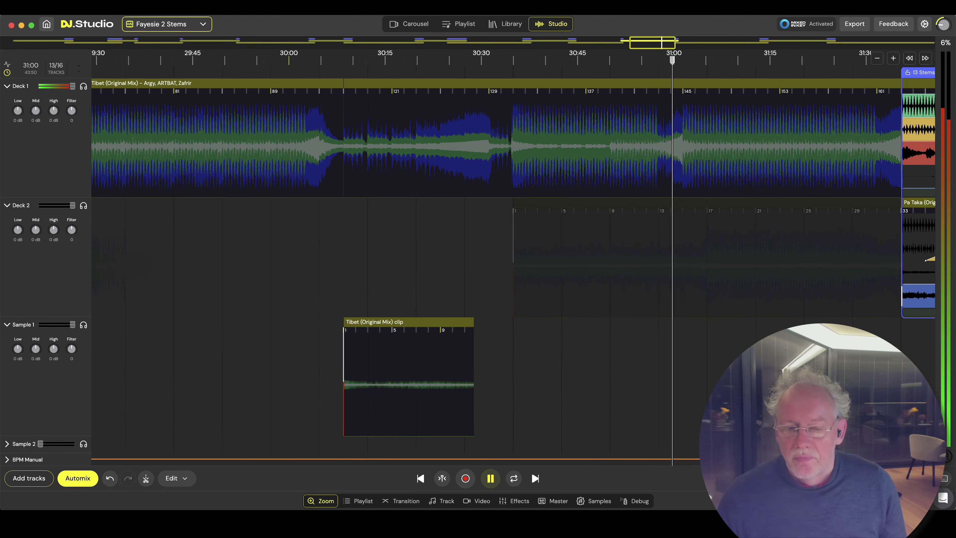
{"action": "scroll", "coordinate": [548, 352], "scroll_direction": "right", "scroll_amount": 10}
{"action": "left_click", "coordinate": [539, 328]}
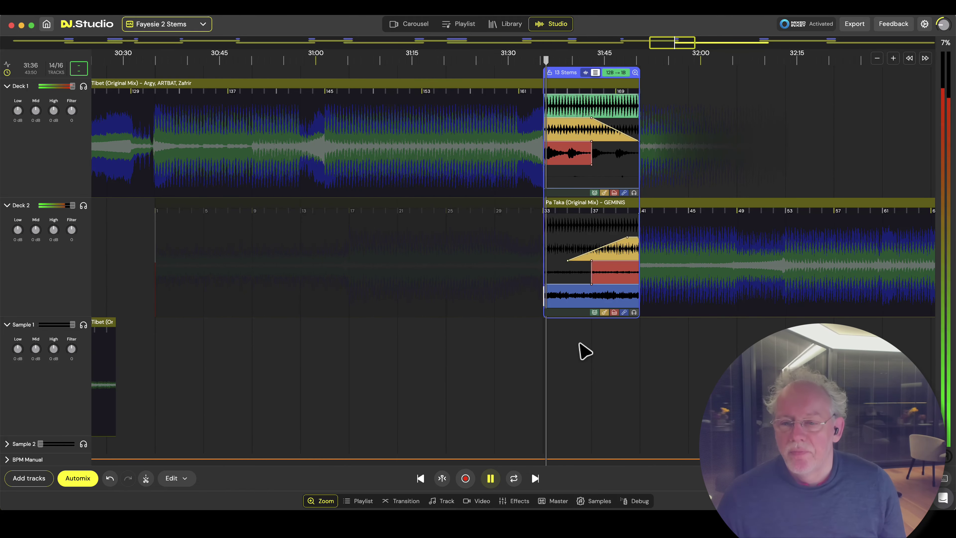
View the stems of the Tibet to Pa Taka transition up close and briefly solo Pa Taka's deck.
{"action": "scroll", "coordinate": [603, 352], "scroll_direction": "up", "scroll_amount": 5}
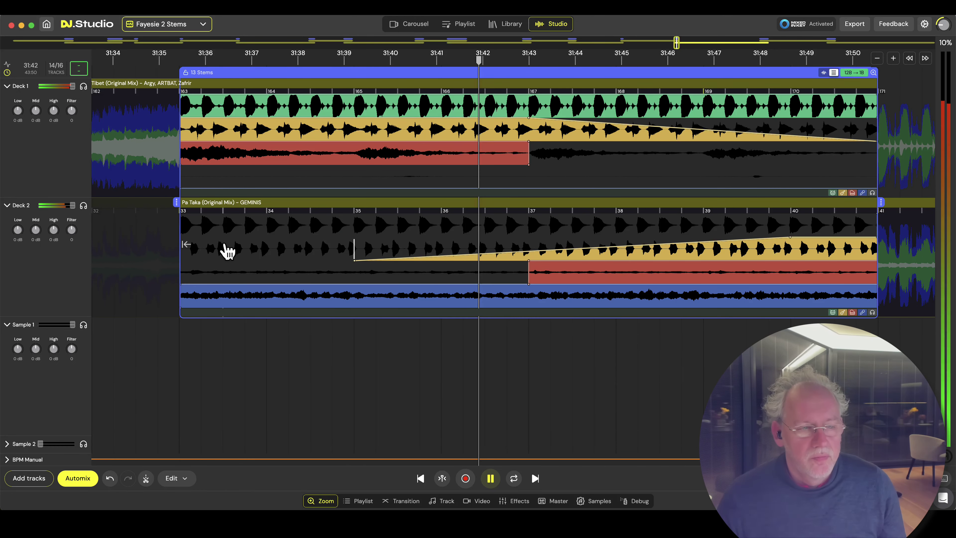
{"action": "left_click", "coordinate": [83, 206]}
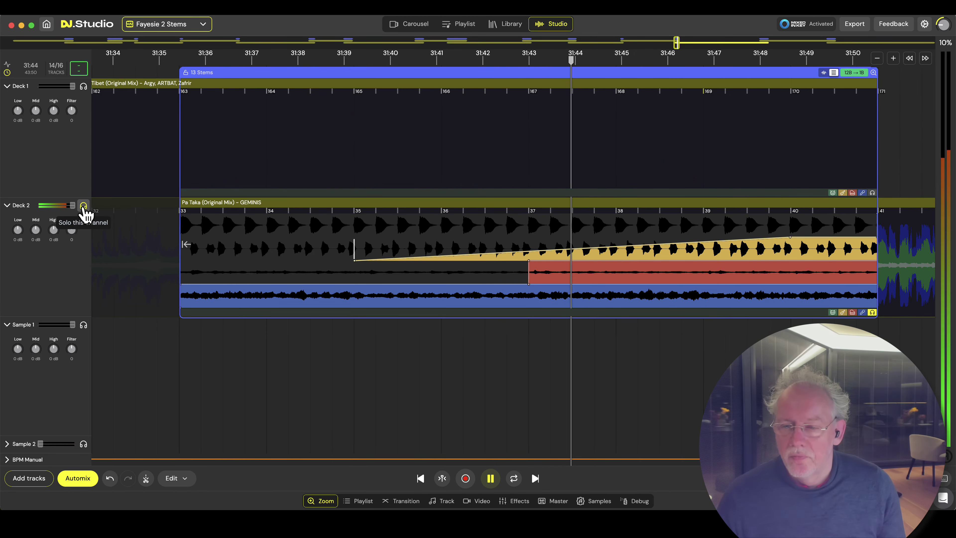
{"action": "left_click", "coordinate": [84, 208]}
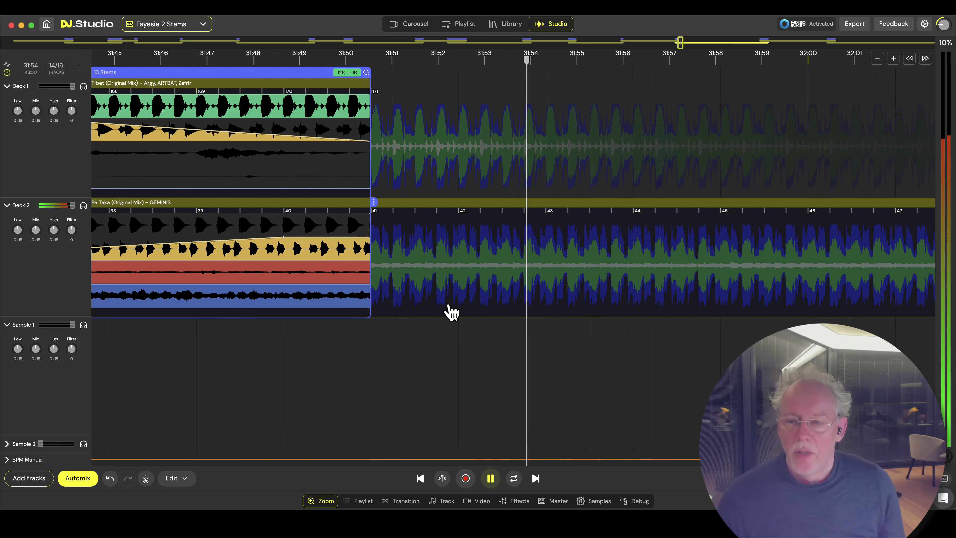
Play the transition from Pa Taka to Introspection from about 35:32 with its stems in close view.
{"action": "scroll", "coordinate": [445, 315], "scroll_direction": "down", "scroll_amount": 3}
{"action": "scroll", "coordinate": [446, 314], "scroll_direction": "down", "scroll_amount": 5}
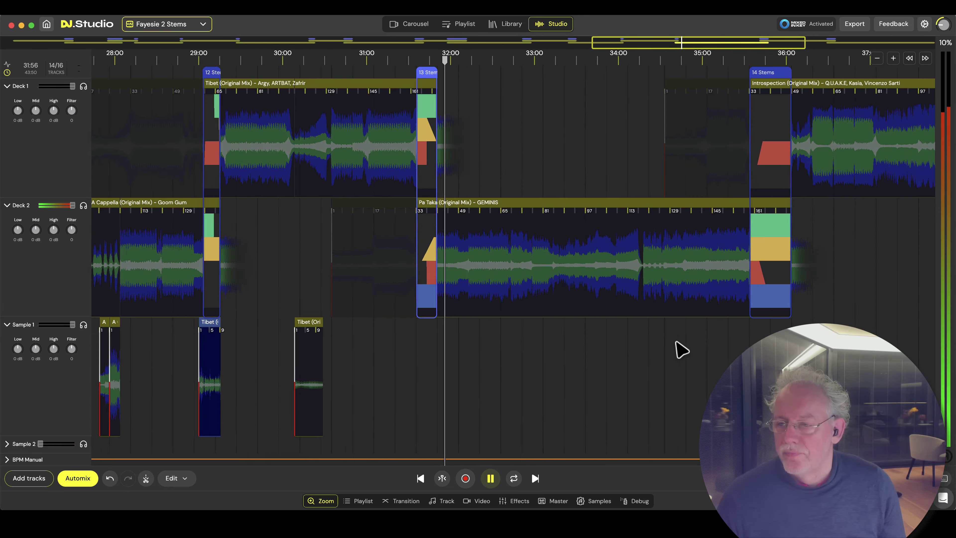
{"action": "scroll", "coordinate": [533, 354], "scroll_direction": "up", "scroll_amount": 8}
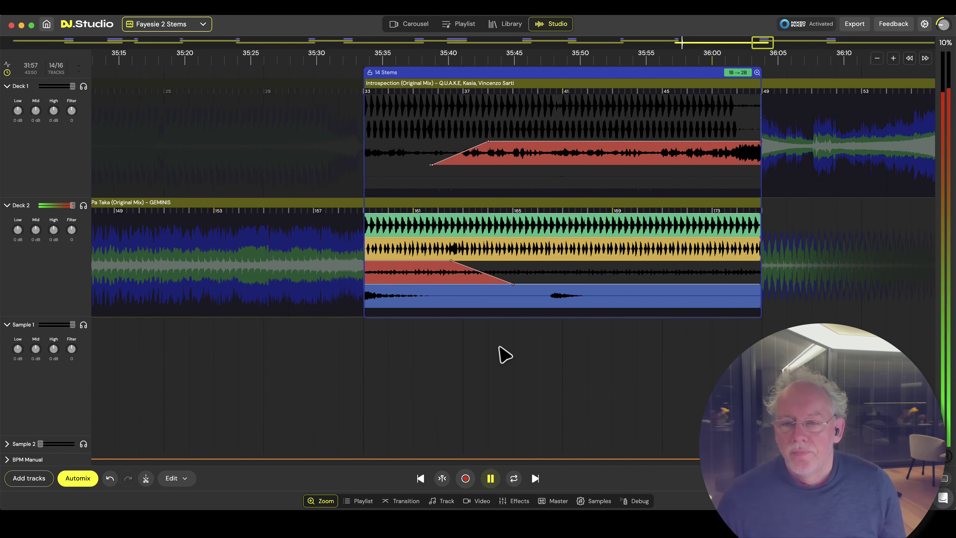
{"action": "left_click", "coordinate": [340, 339]}
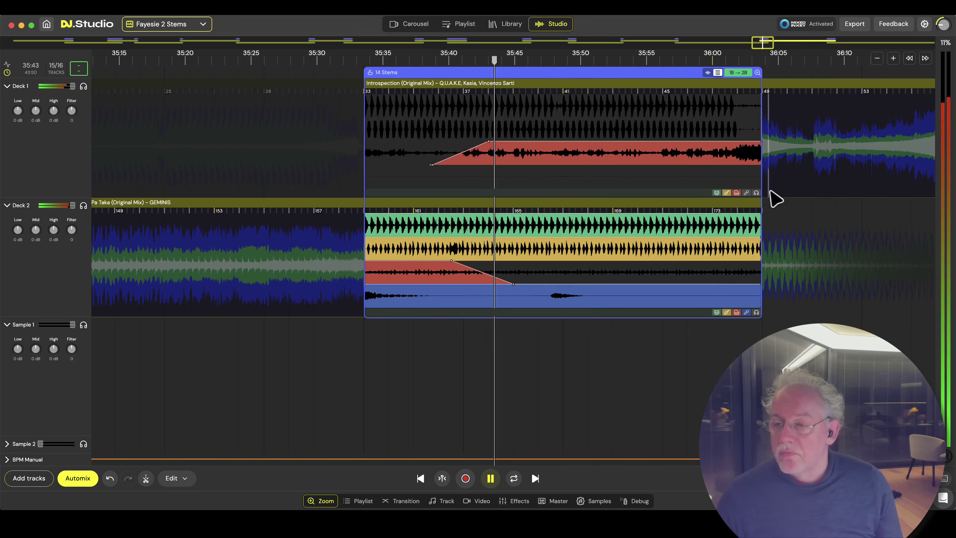
Solo Introspection briefly within the transition, then skip playback ahead to about 36:02 near the transition's end.
{"action": "left_click", "coordinate": [756, 193]}
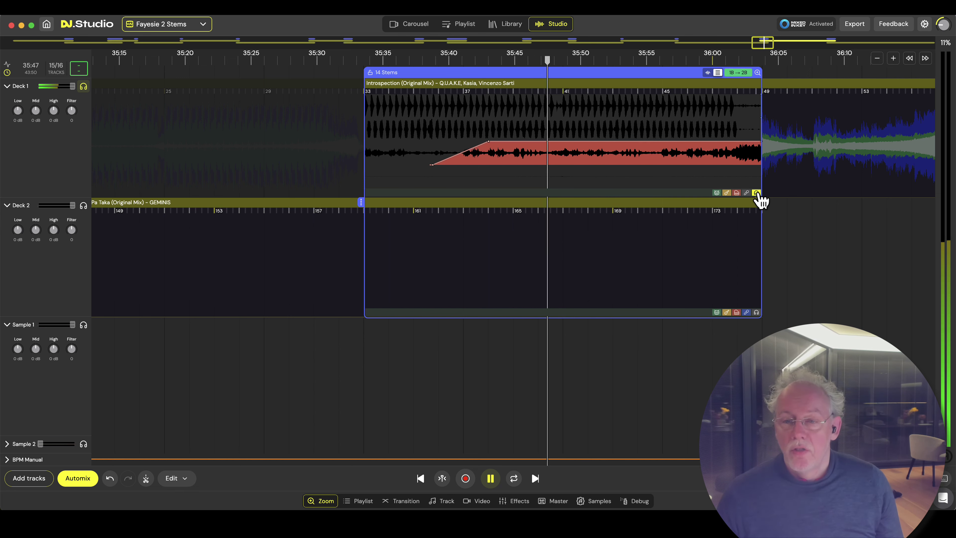
{"action": "left_click", "coordinate": [757, 193]}
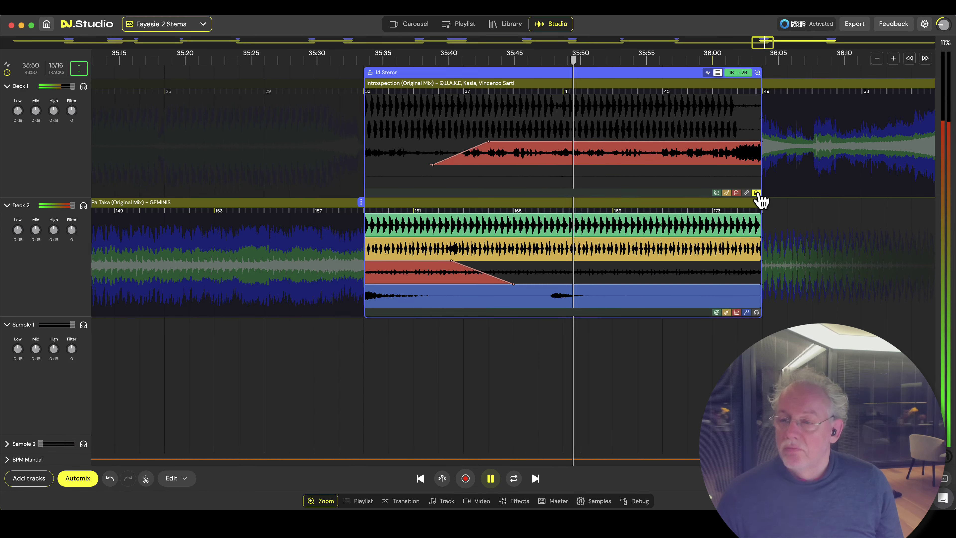
{"action": "left_click", "coordinate": [742, 343]}
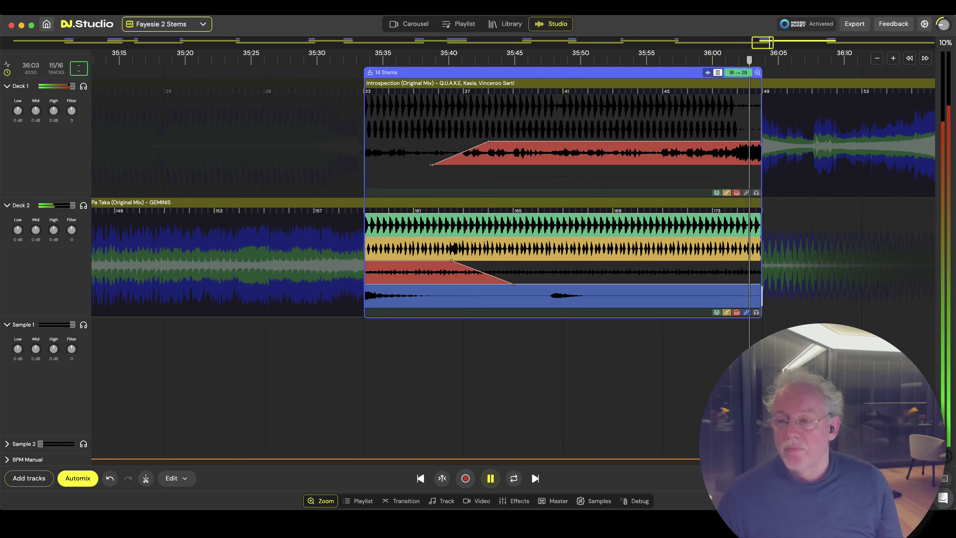
Play the transition from Introspection to Reverie from about 38:41.
{"action": "scroll", "coordinate": [455, 356], "scroll_direction": "down", "scroll_amount": 5}
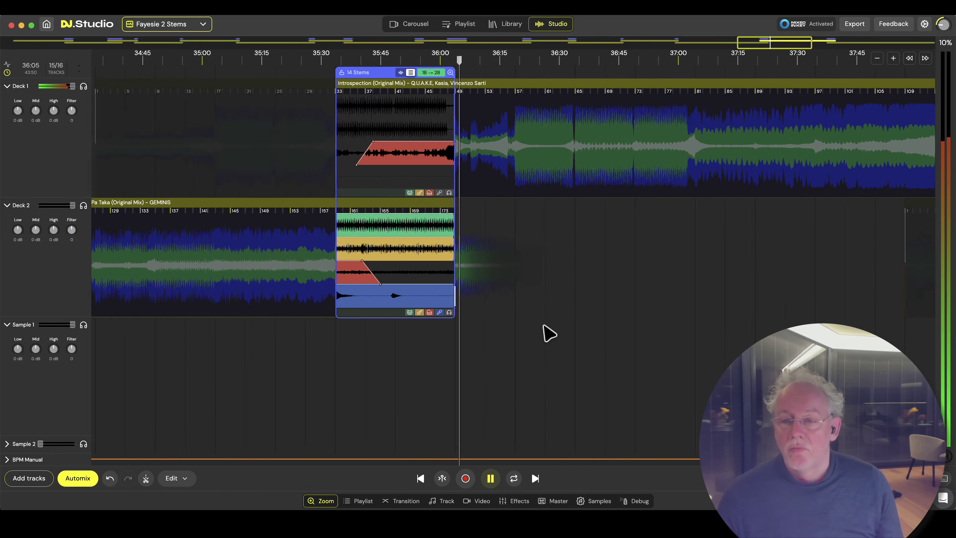
{"action": "scroll", "coordinate": [677, 332], "scroll_direction": "down", "scroll_amount": 5}
{"action": "scroll", "coordinate": [658, 339], "scroll_direction": "right", "scroll_amount": 3}
{"action": "scroll", "coordinate": [598, 342], "scroll_direction": "up", "scroll_amount": 4}
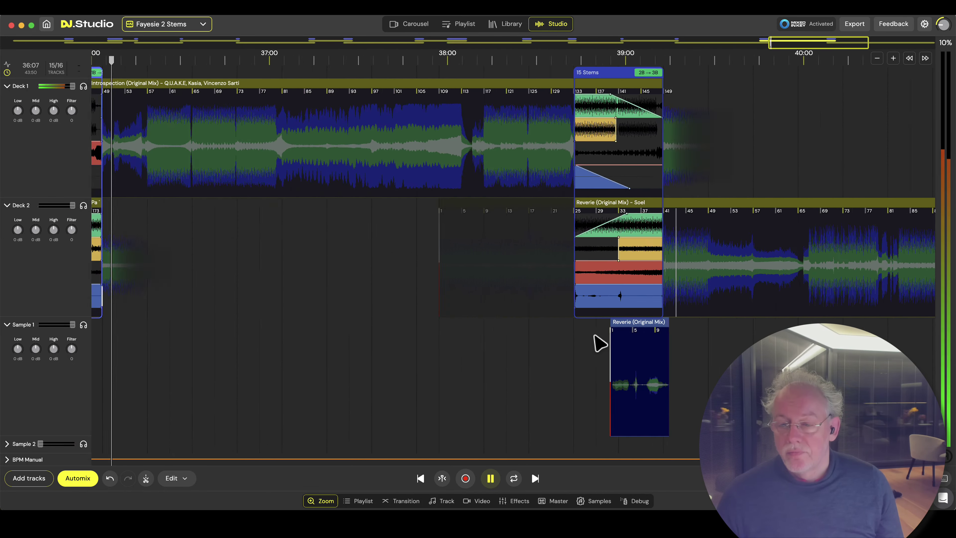
{"action": "scroll", "coordinate": [599, 342], "scroll_direction": "up", "scroll_amount": 3}
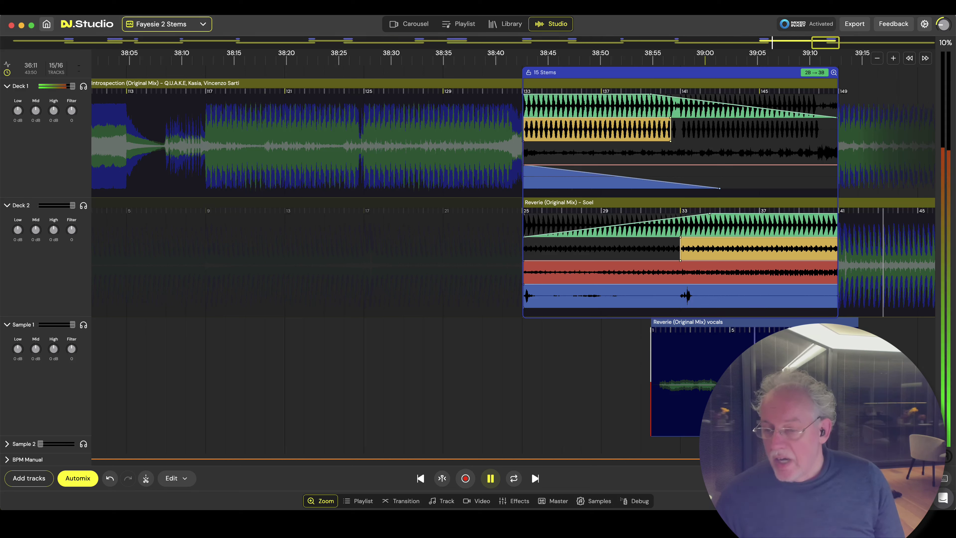
{"action": "key", "text": "space"}
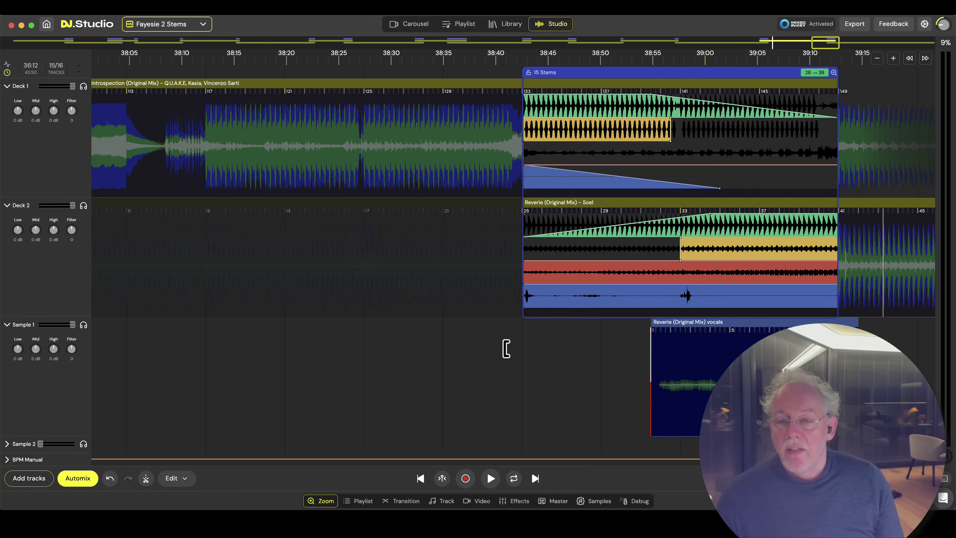
{"action": "left_click", "coordinate": [506, 349]}
{"action": "key", "text": "space"}
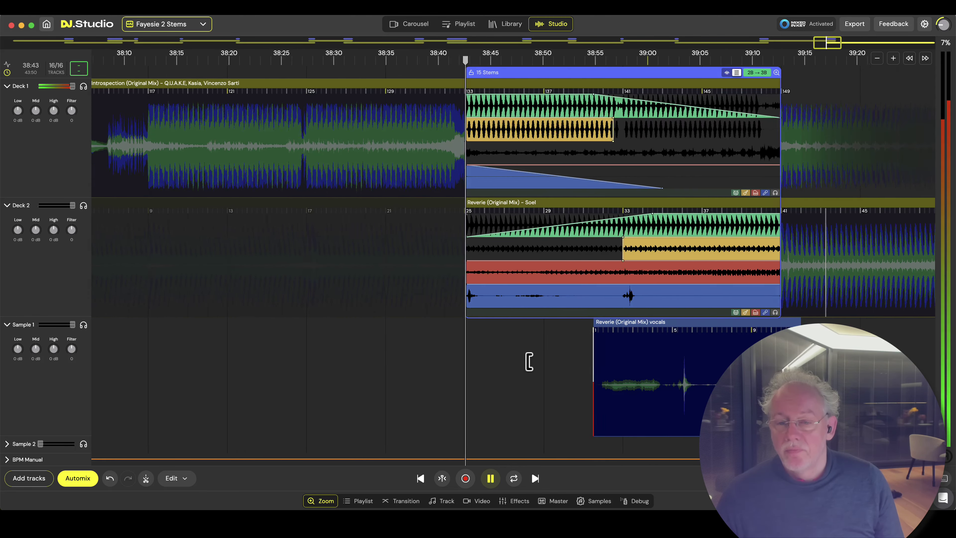
View the stems of the Introspection to Reverie transition up close and briefly solo Reverie.
{"action": "scroll", "coordinate": [529, 361], "scroll_direction": "up", "scroll_amount": 3}
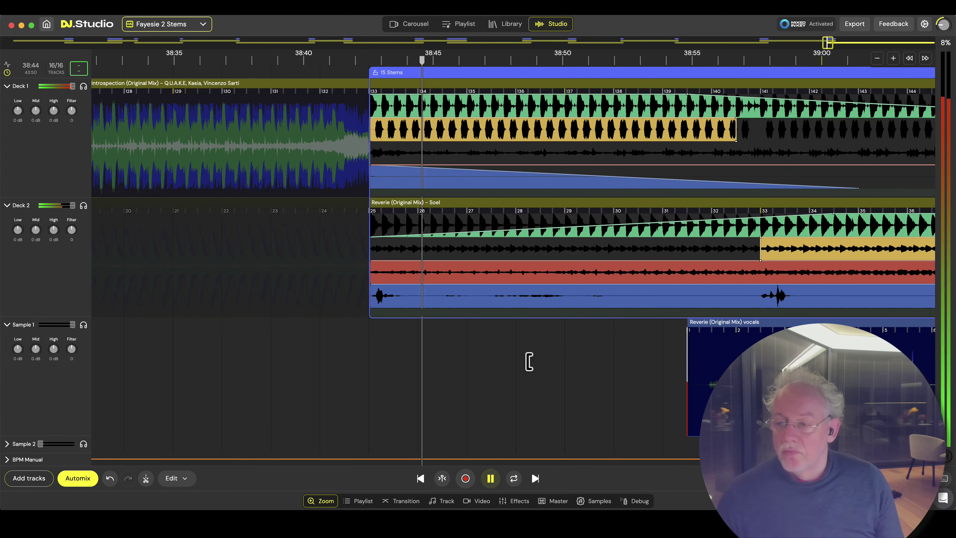
{"action": "scroll", "coordinate": [527, 361], "scroll_direction": "down", "scroll_amount": 2}
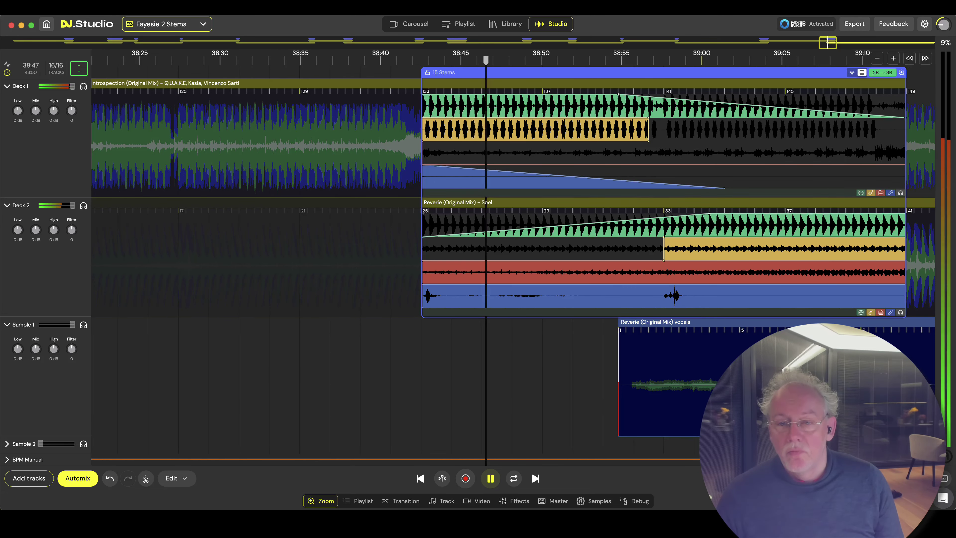
{"action": "left_click", "coordinate": [900, 312]}
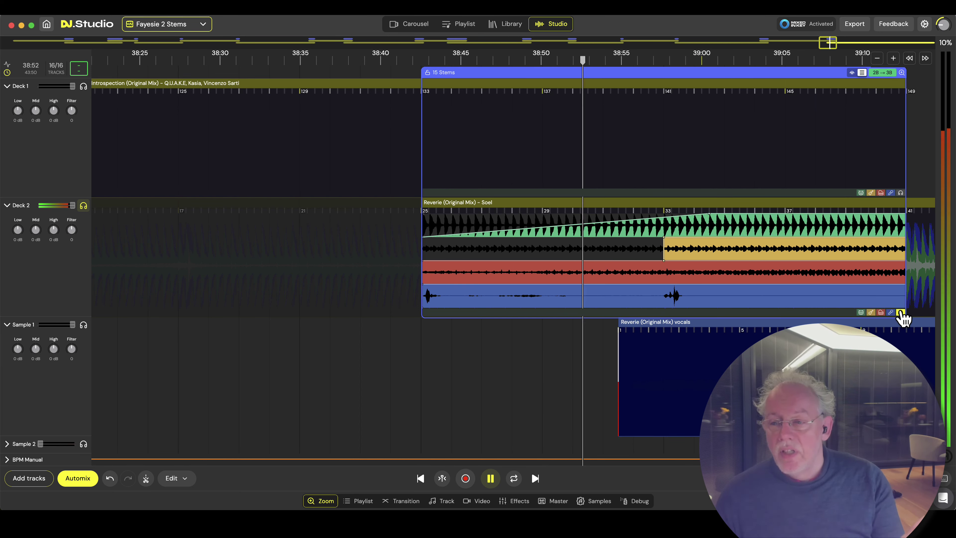
{"action": "left_click", "coordinate": [900, 312]}
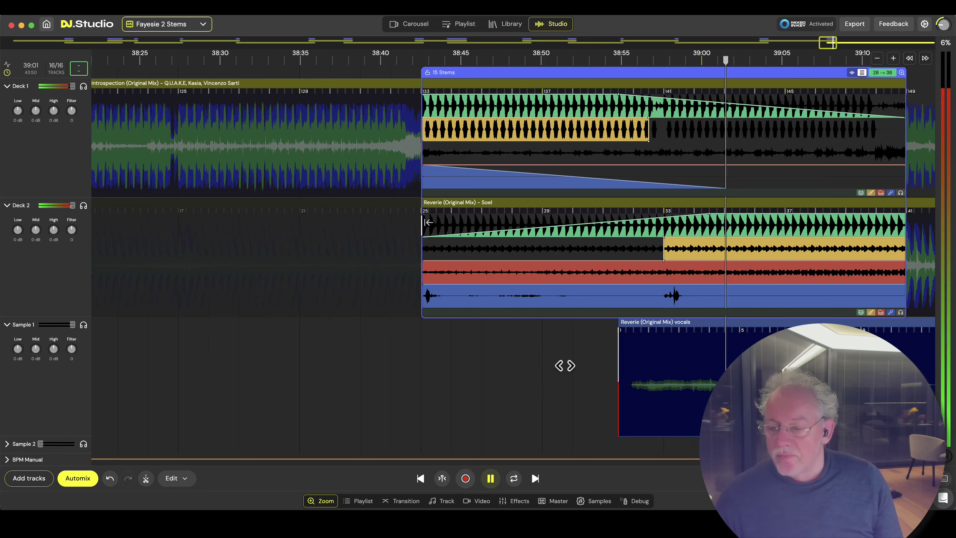
Listen to the Reverie vocals sample over the second half of the transition, and stop playback.
{"action": "scroll", "coordinate": [565, 365], "scroll_direction": "right", "scroll_amount": 5}
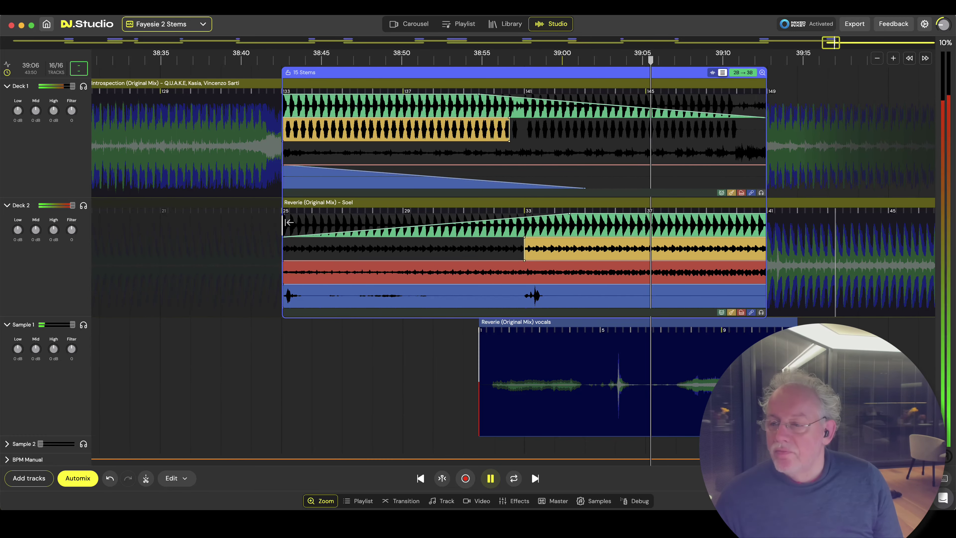
{"action": "scroll", "coordinate": [598, 374], "scroll_direction": "right", "scroll_amount": 5}
{"action": "scroll", "coordinate": [594, 374], "scroll_direction": "down", "scroll_amount": 5}
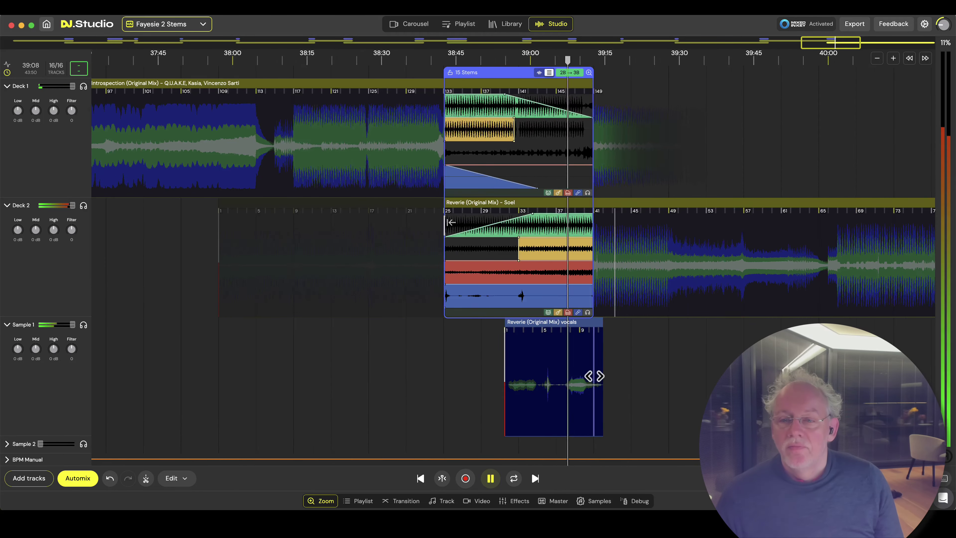
{"action": "scroll", "coordinate": [595, 376], "scroll_direction": "down", "scroll_amount": 2}
{"action": "key", "text": "space"}
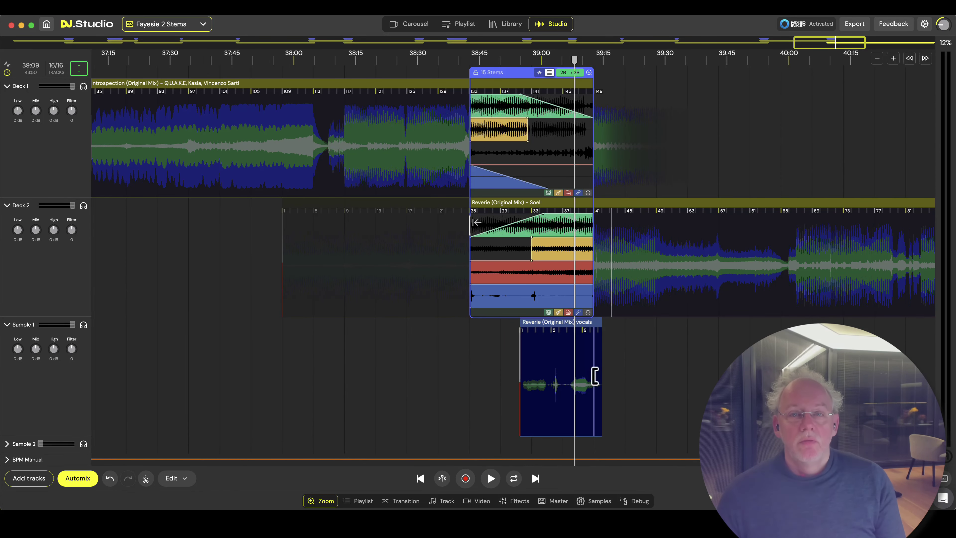
Show the whole mix back to its beginning and open the video settings with the video track.
{"action": "scroll", "coordinate": [403, 342], "scroll_direction": "down", "scroll_amount": 5}
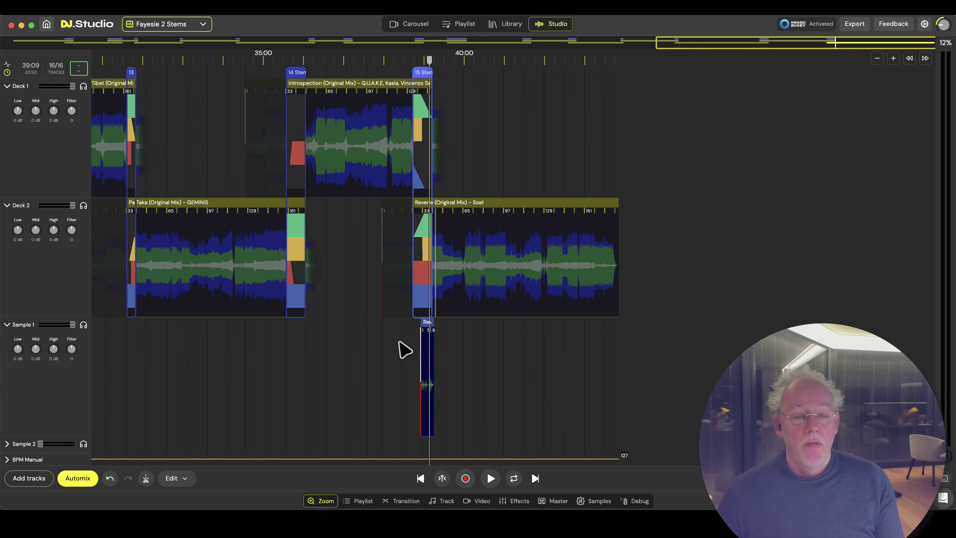
{"action": "scroll", "coordinate": [294, 373], "scroll_direction": "left", "scroll_amount": 10}
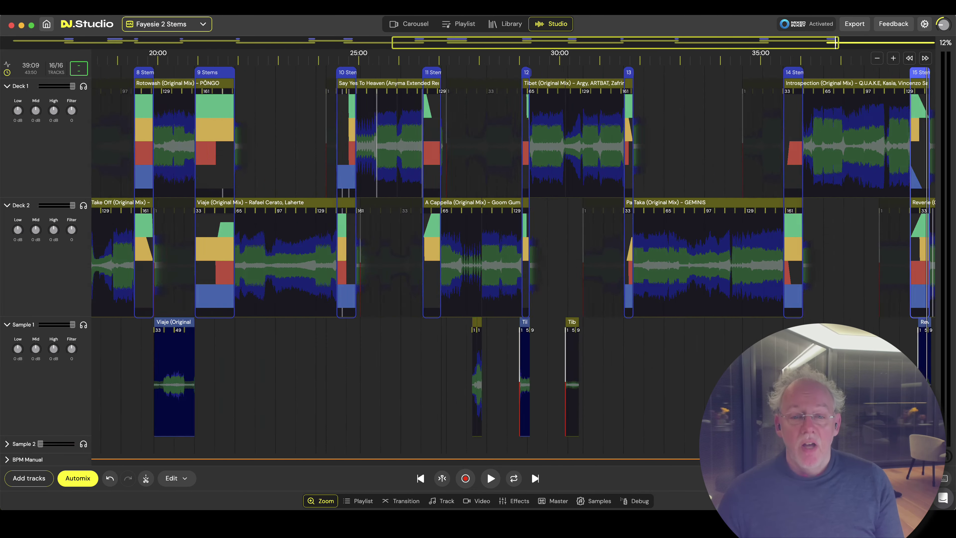
{"action": "scroll", "coordinate": [355, 395], "scroll_direction": "left", "scroll_amount": 10}
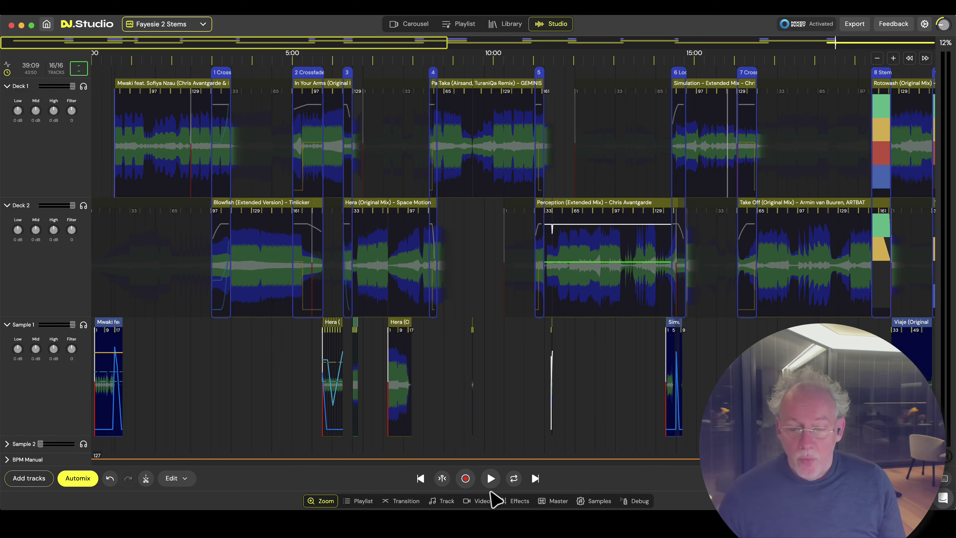
{"action": "left_click", "coordinate": [483, 501]}
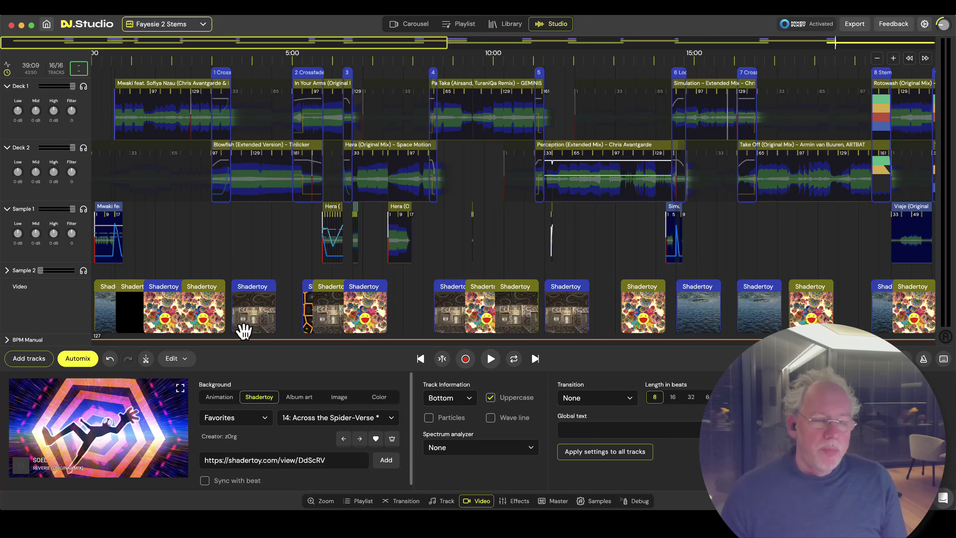
Look over the Shadertoy clips on the mix's video track and return to the start of the mix.
{"action": "scroll", "coordinate": [643, 267], "scroll_direction": "right", "scroll_amount": 10}
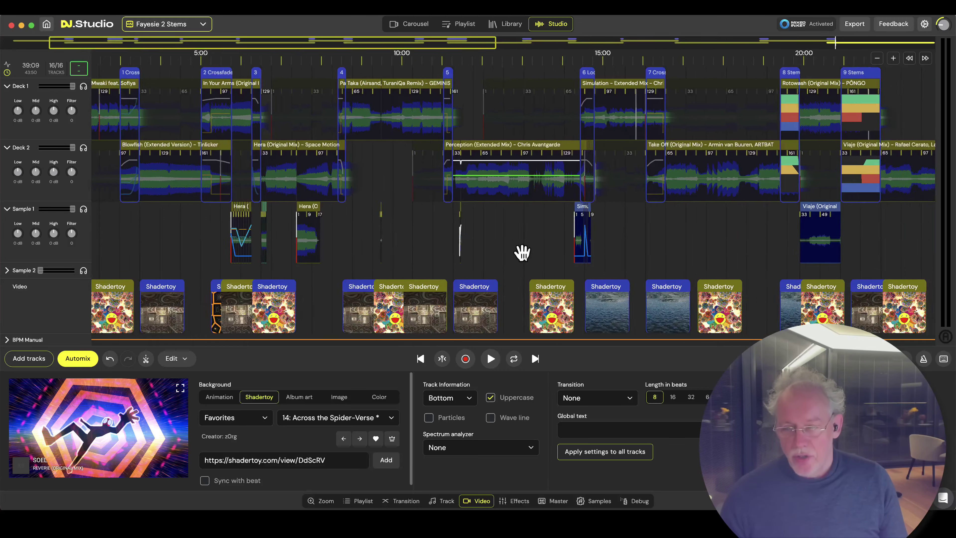
{"action": "scroll", "coordinate": [512, 253], "scroll_direction": "right", "scroll_amount": 3}
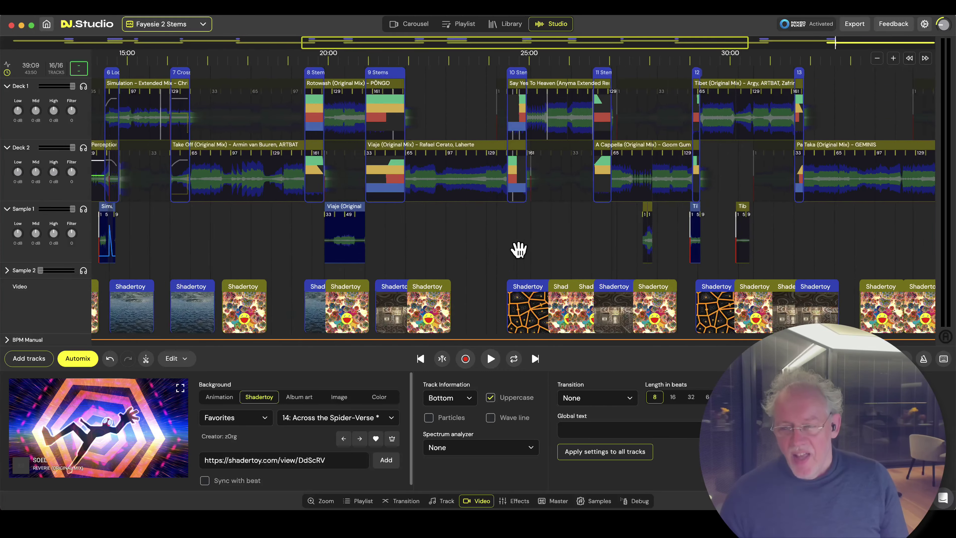
{"action": "scroll", "coordinate": [675, 252], "scroll_direction": "left", "scroll_amount": 10}
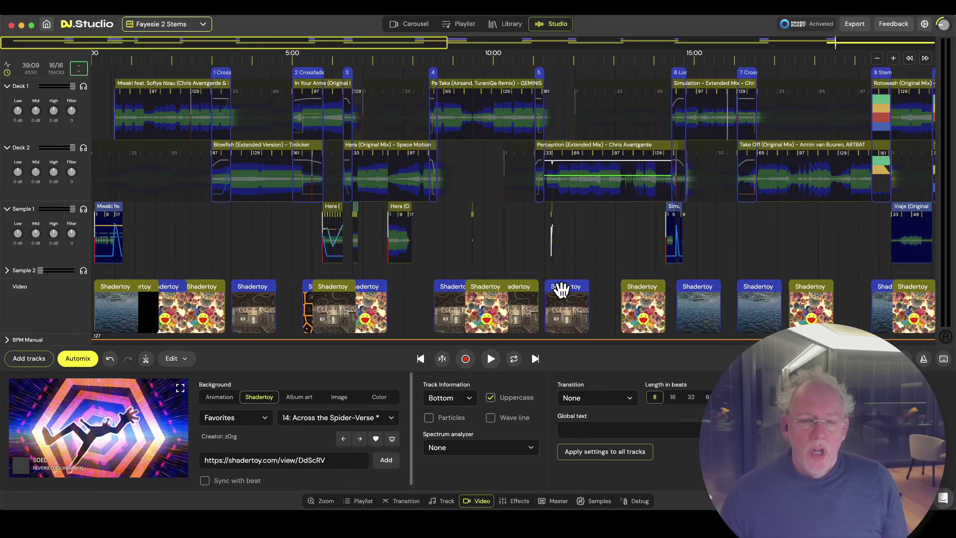
{"action": "scroll", "coordinate": [107, 267], "scroll_direction": "up", "scroll_amount": 10}
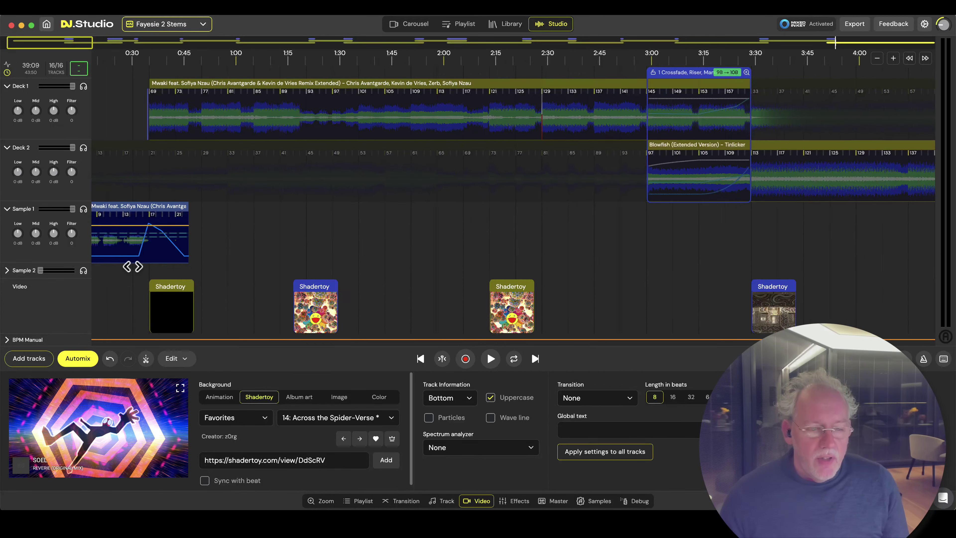
Play the mix from about 0:05 and view the opening Where the River Goes visual full screen.
{"action": "left_click_drag", "start_coordinate": [227, 311], "coordinate": [386, 318]}
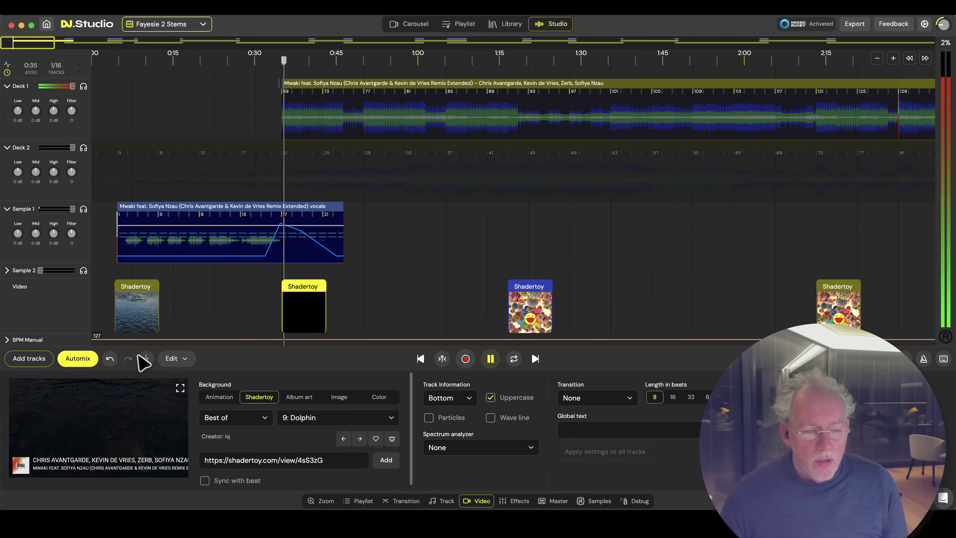
{"action": "left_click", "coordinate": [106, 266]}
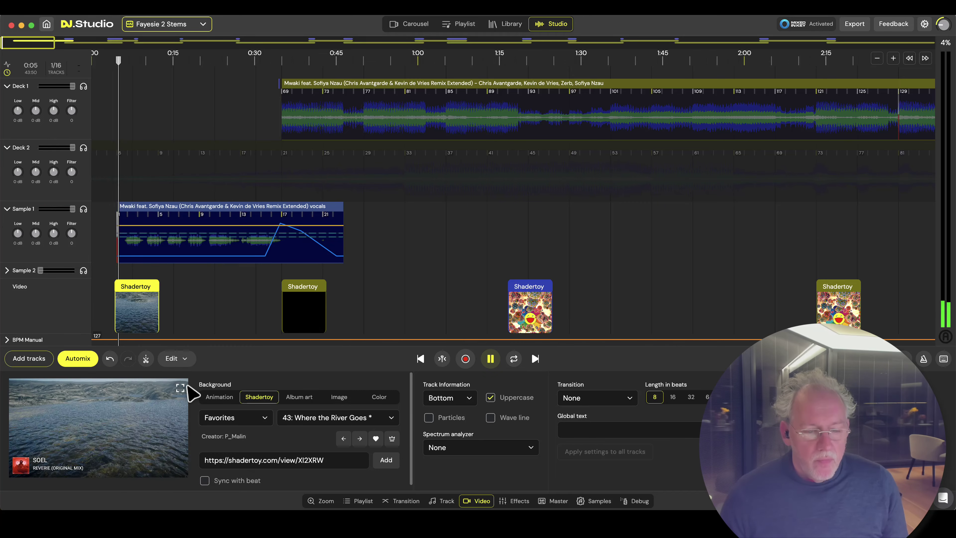
{"action": "left_click", "coordinate": [182, 392]}
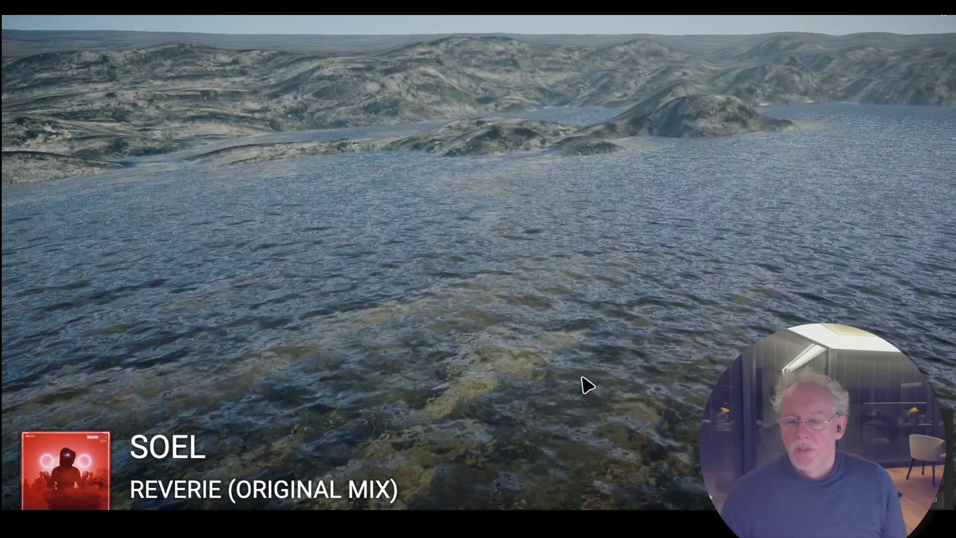
{"action": "key", "text": "Escape"}
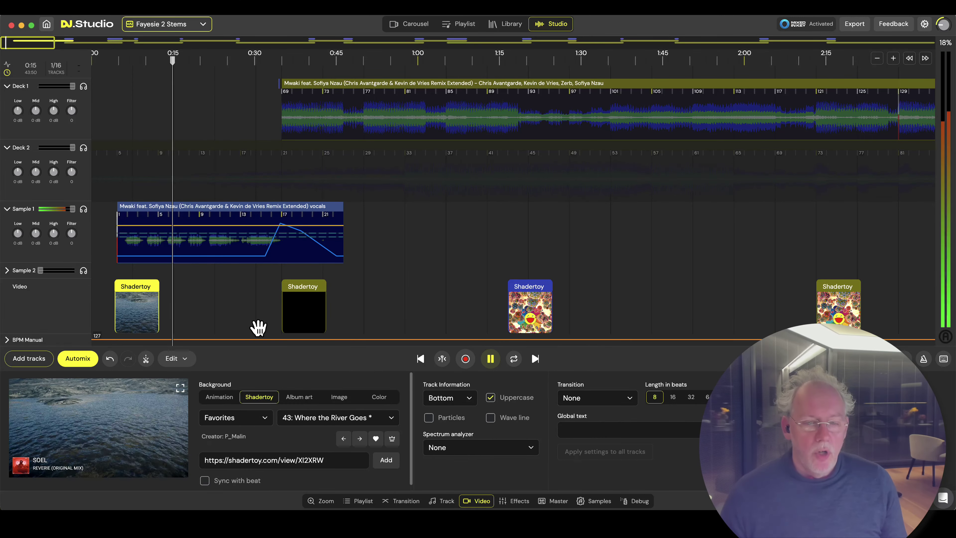
Play the change from the river visual to the Dolphin visual full screen from about 0:32, and stop playback.
{"action": "scroll", "coordinate": [279, 233], "scroll_direction": "up", "scroll_amount": 10}
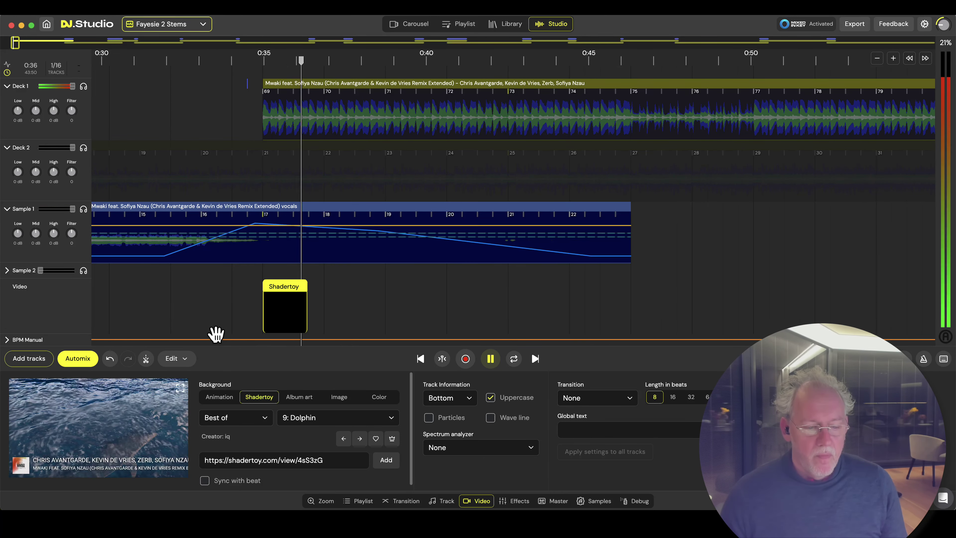
{"action": "key", "text": "space"}
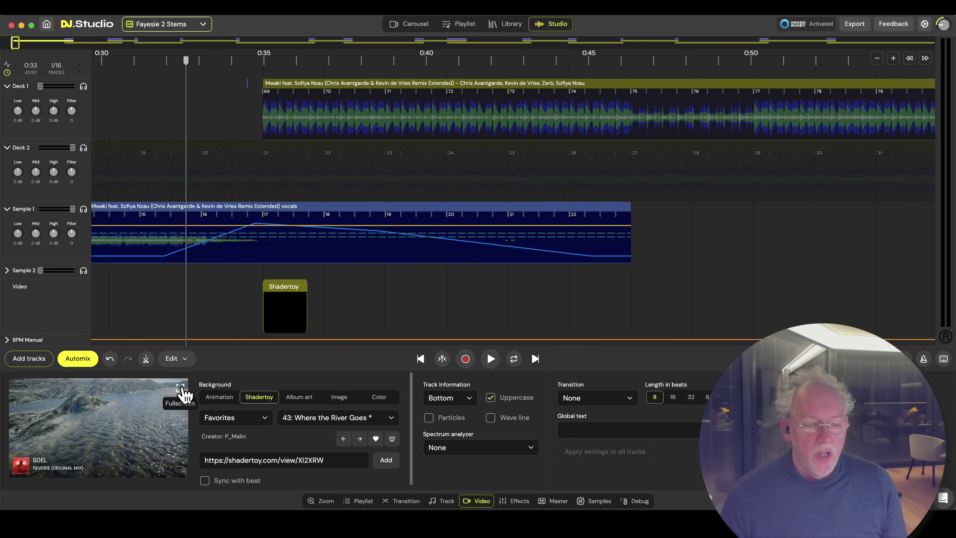
{"action": "key", "text": "space"}
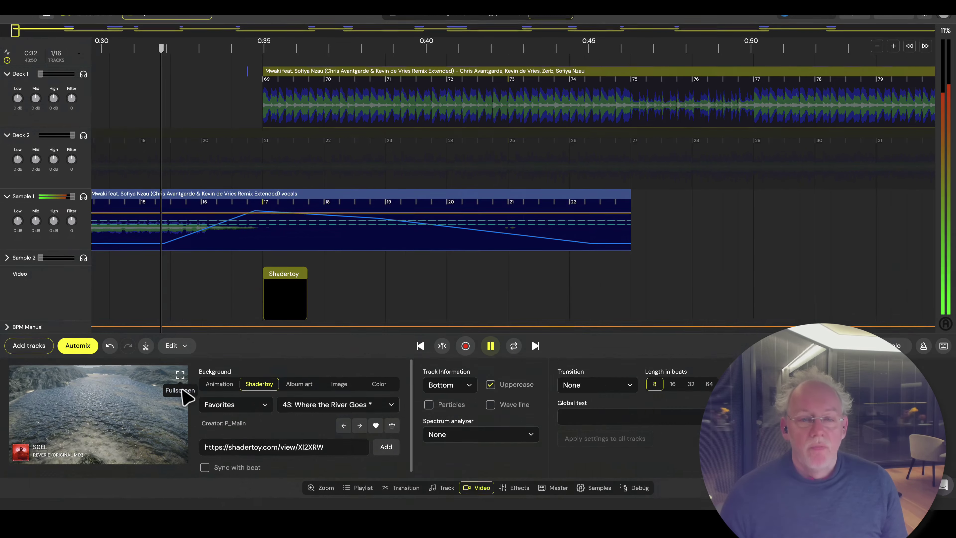
{"action": "left_click", "coordinate": [182, 390]}
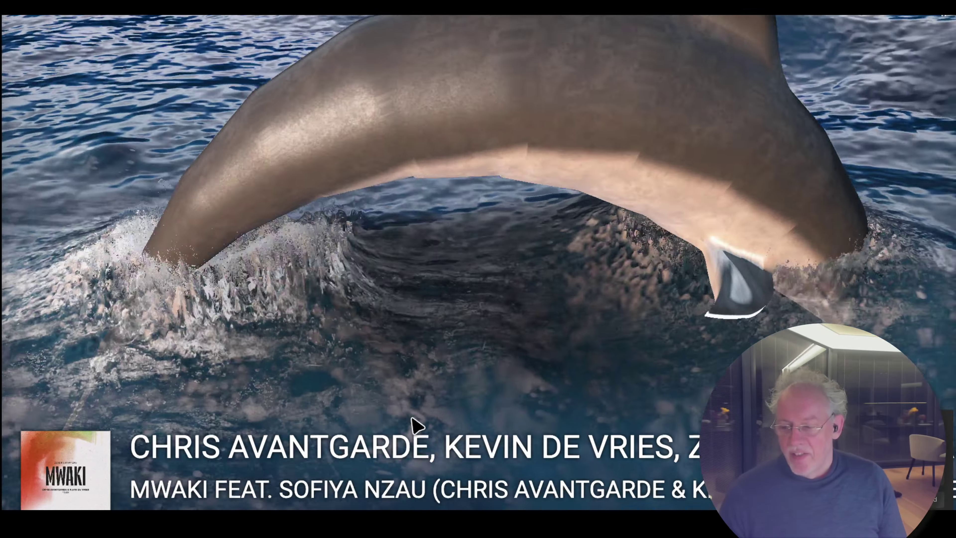
{"action": "key", "text": "Escape"}
{"action": "key", "text": "space"}
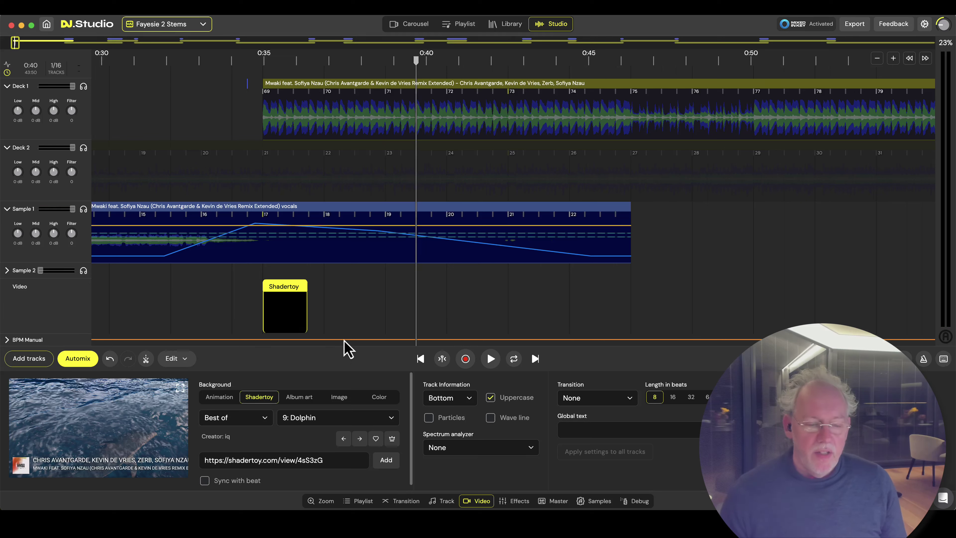
Change the Shadertoy category of the video clip at 0:35 to Music (soundcloud) and play from the clip.
{"action": "left_click", "coordinate": [285, 325]}
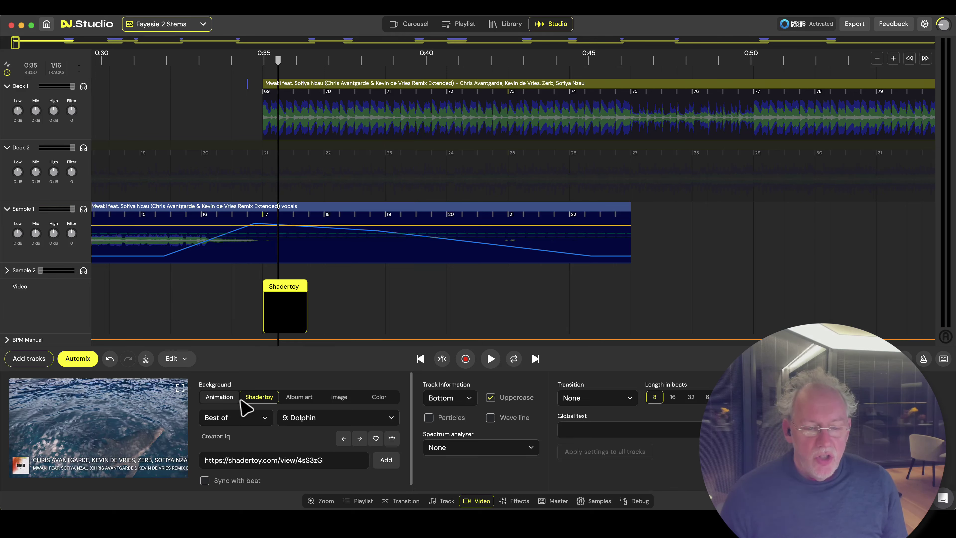
{"action": "left_click", "coordinate": [246, 421]}
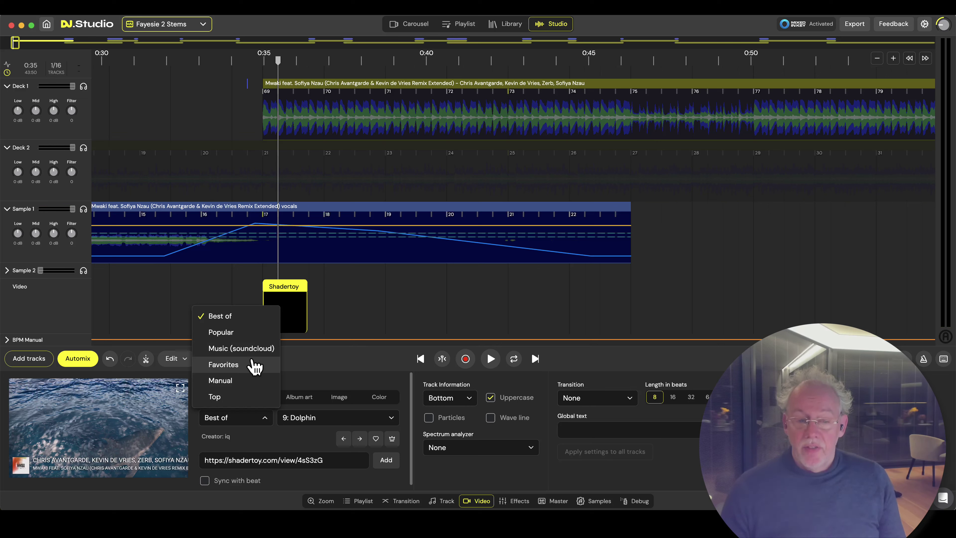
{"action": "left_click", "coordinate": [253, 350]}
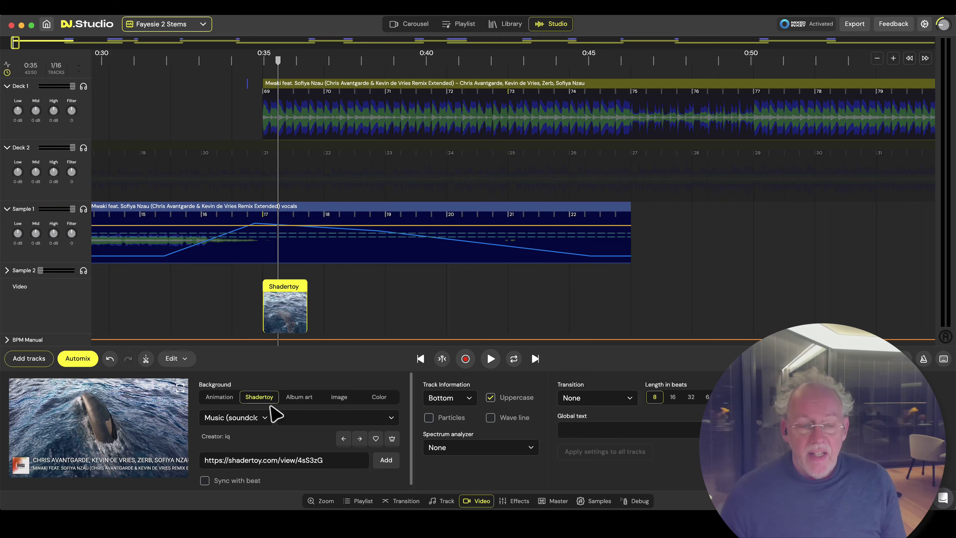
{"action": "left_click", "coordinate": [235, 417]}
{"action": "key", "text": "space"}
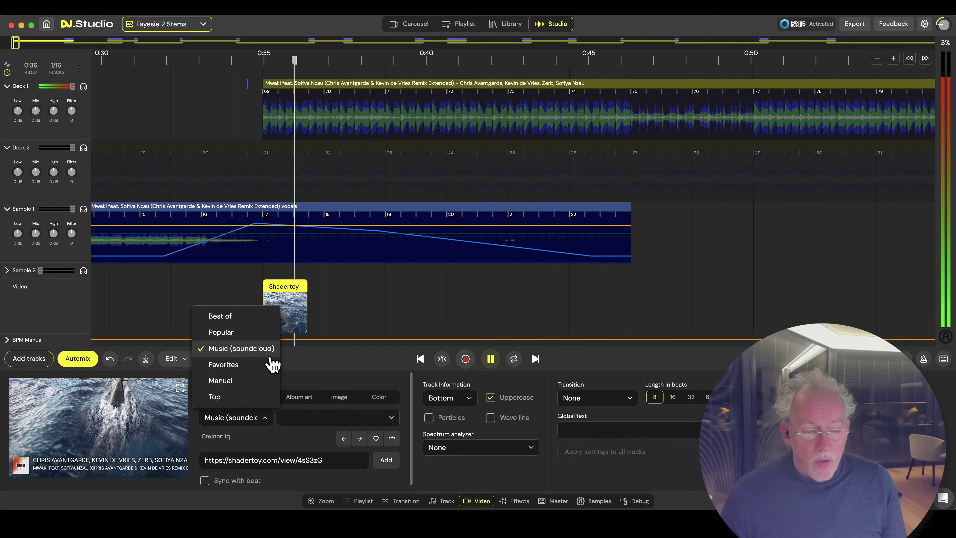
Advance the 0:35 clip's background through Mystify Screensaver to The Universe Within, and preview it at about 0:38.
{"action": "left_click", "coordinate": [331, 419]}
{"action": "left_click", "coordinate": [360, 438]}
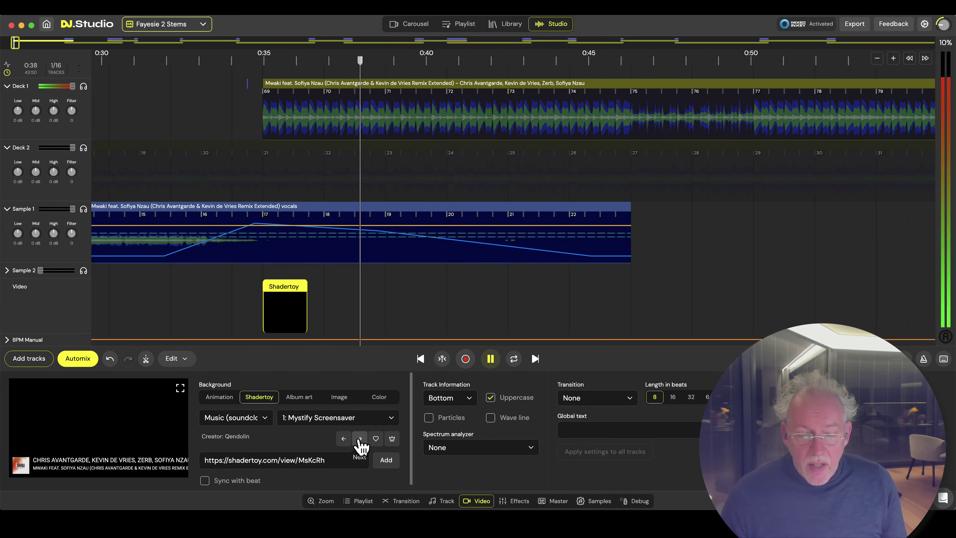
{"action": "left_click", "coordinate": [360, 438]}
{"action": "key", "text": "space"}
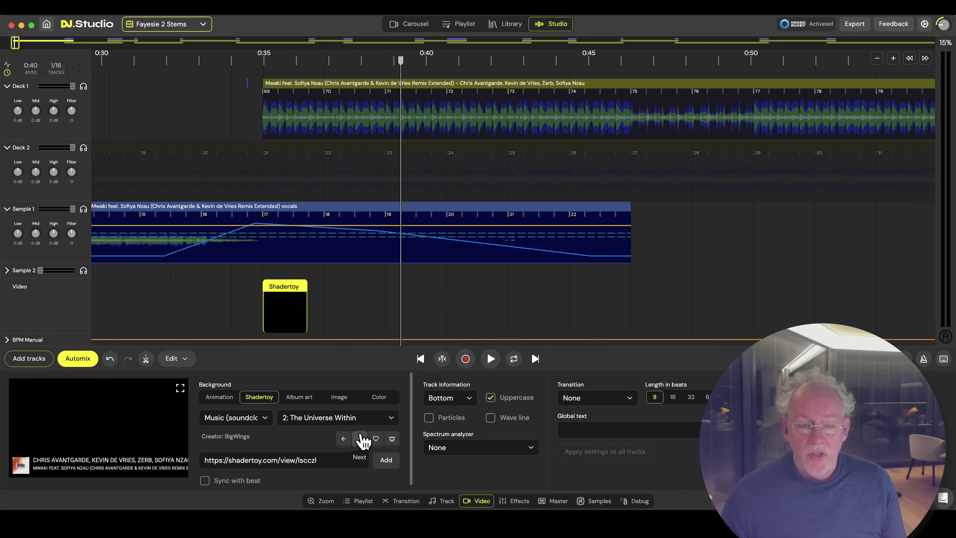
{"action": "left_click", "coordinate": [369, 310]}
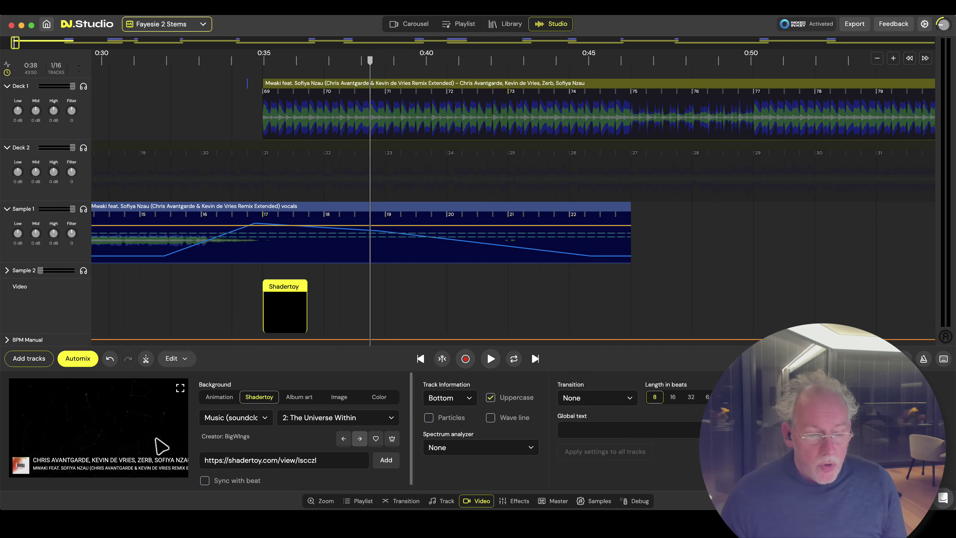
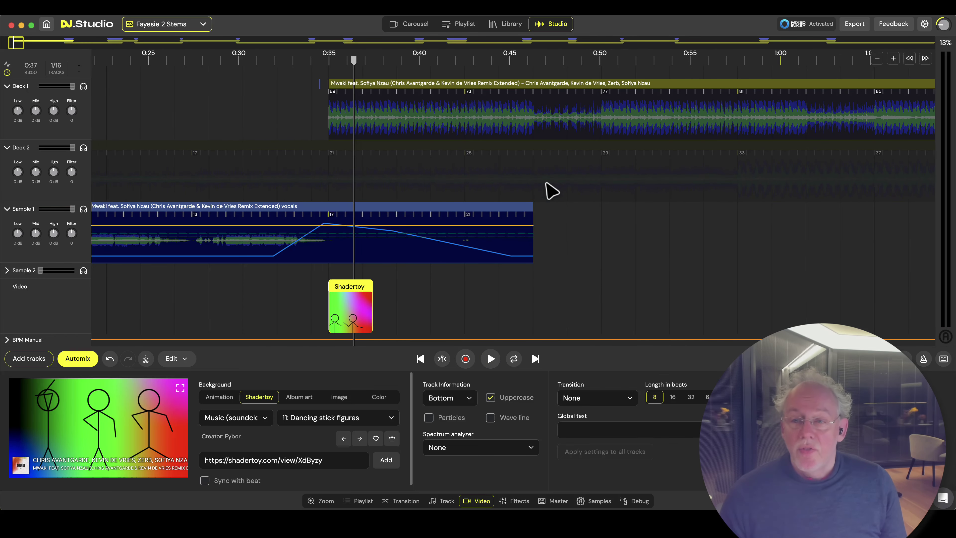
Locate the change in the Mwaki track at 0:50 by ear and add a Shadertoy clip to the video track there.
{"action": "left_click", "coordinate": [586, 121]}
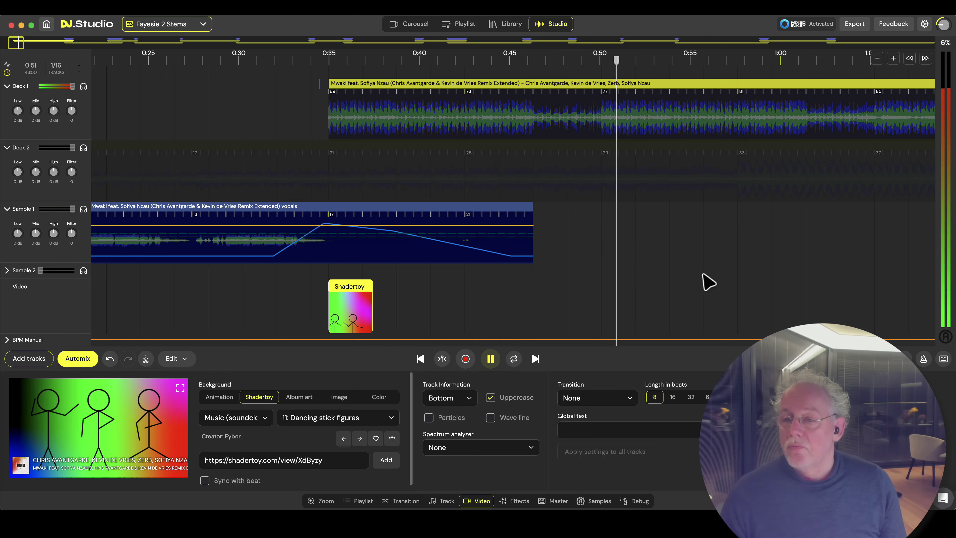
{"action": "key", "text": "space"}
{"action": "scroll", "coordinate": [614, 277], "scroll_direction": "up", "scroll_amount": 5}
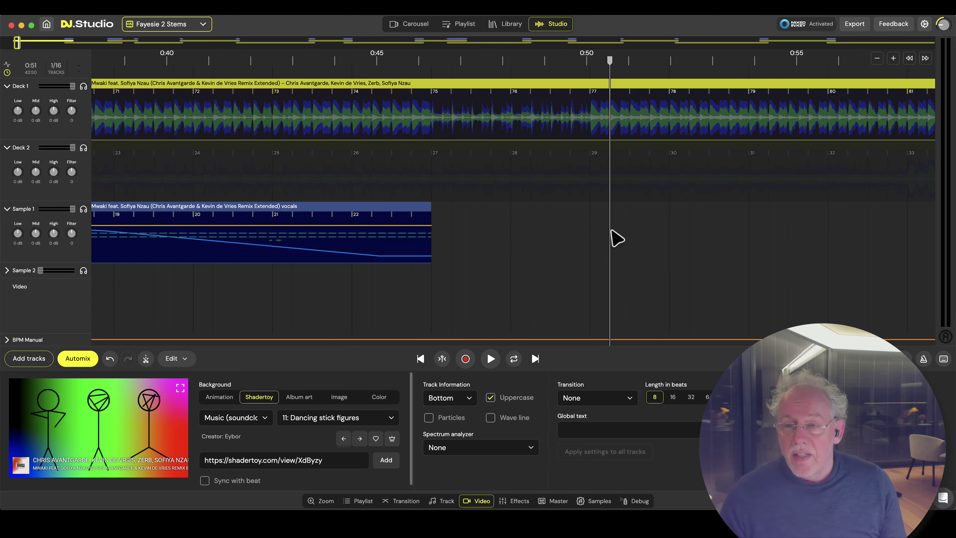
{"action": "left_click", "coordinate": [595, 270]}
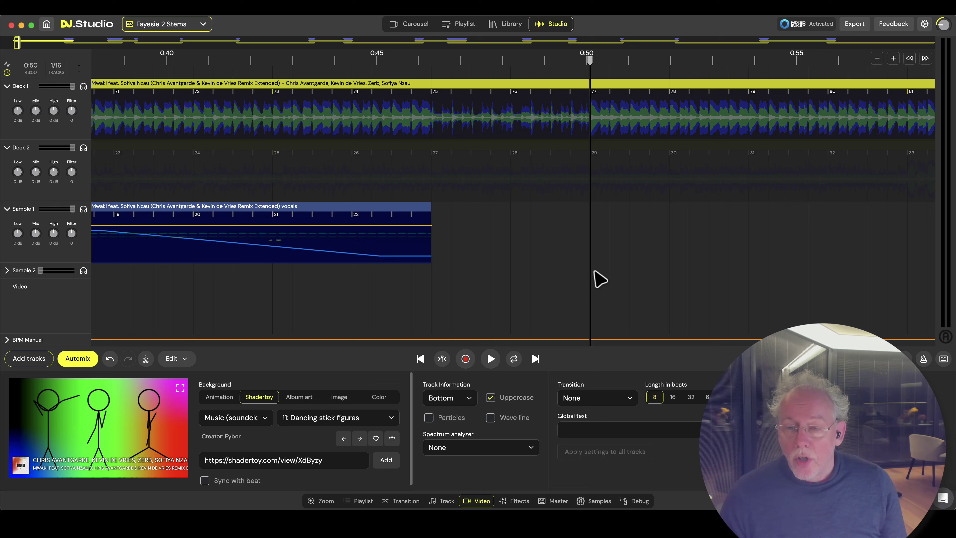
{"action": "double_click", "coordinate": [599, 287]}
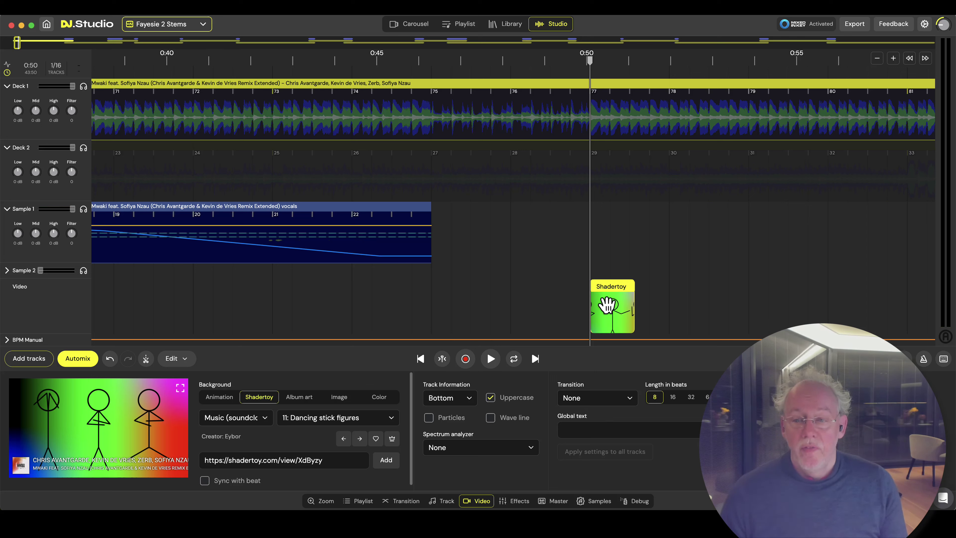
Set the 0:50 clip's Shadertoy category to Favorites and try out a shader from the list during playback.
{"action": "left_click", "coordinate": [259, 425]}
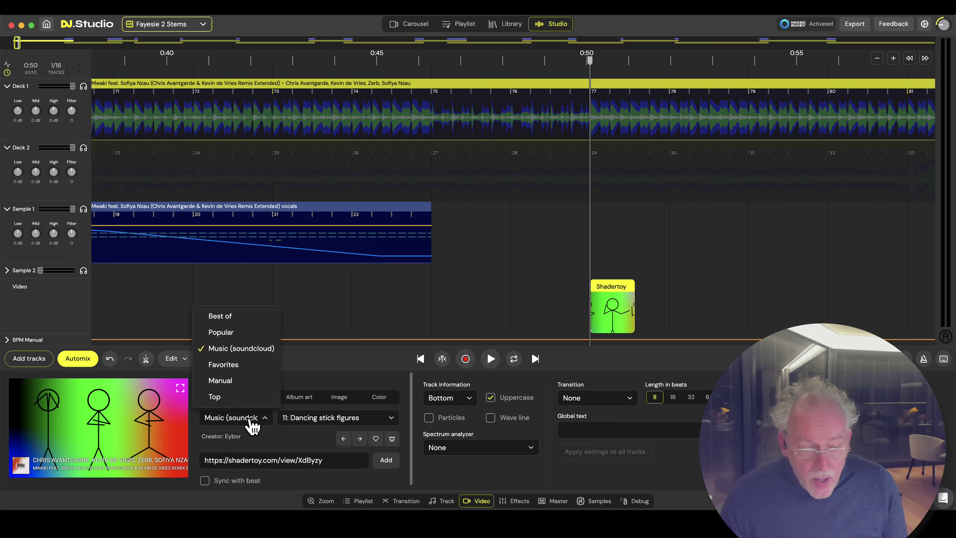
{"action": "left_click", "coordinate": [248, 364]}
{"action": "left_click", "coordinate": [320, 427]}
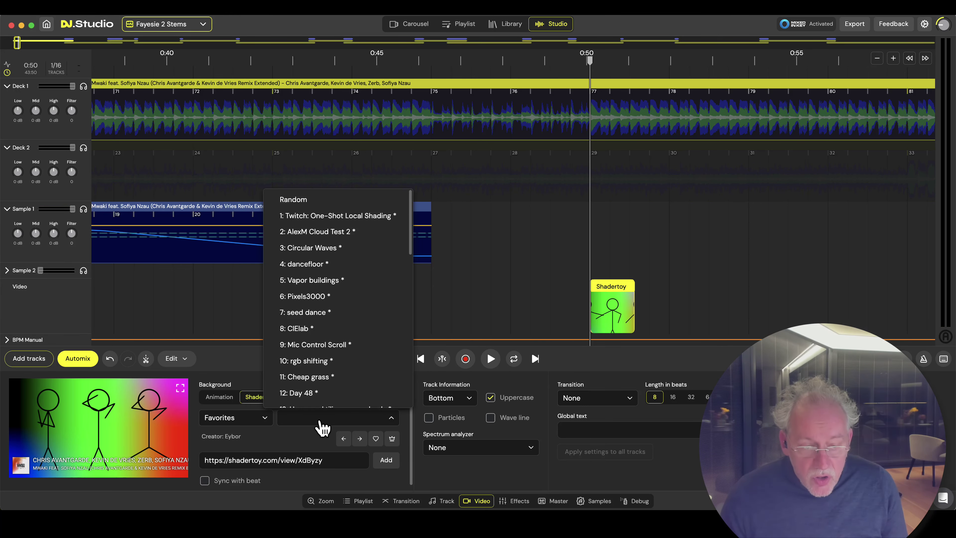
{"action": "left_click", "coordinate": [331, 342]}
{"action": "left_click", "coordinate": [391, 414]}
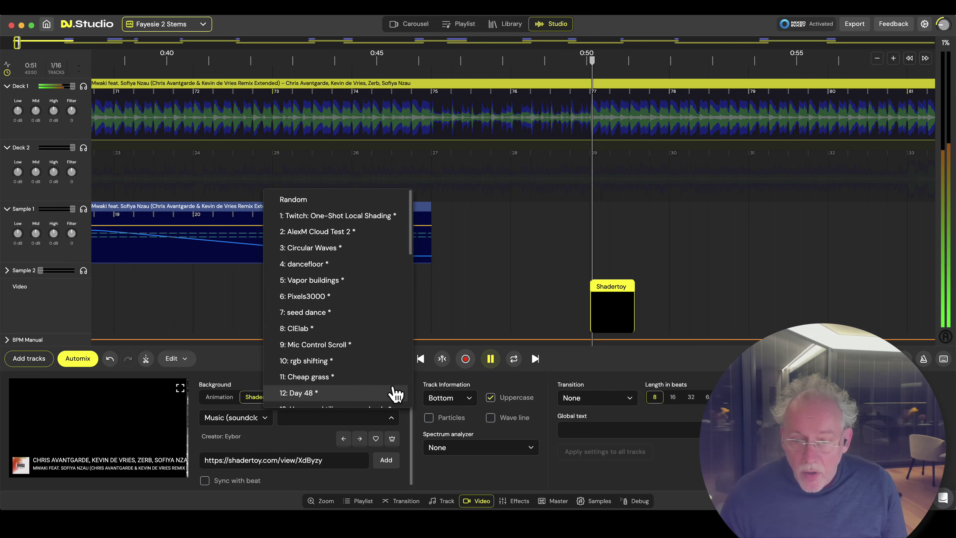
{"action": "key", "text": "space"}
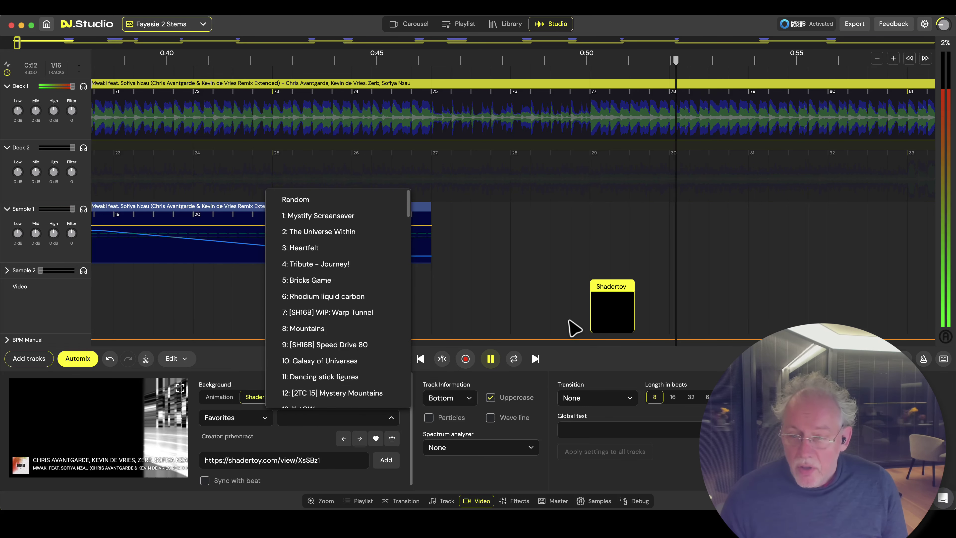
{"action": "left_click", "coordinate": [612, 320]}
{"action": "key", "text": "space"}
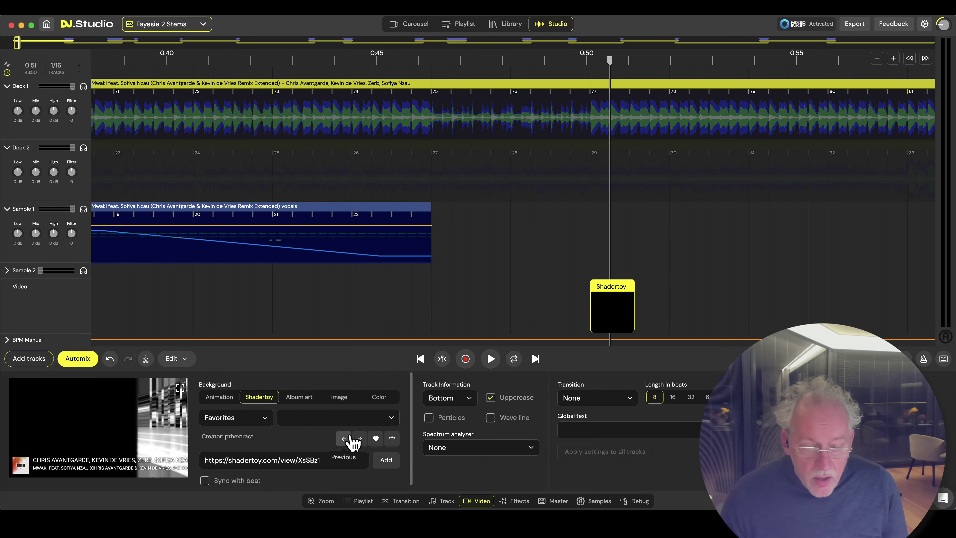
Advance the 0:50 clip's background past Mystify Screensaver to The Universe Within and preview it in playback.
{"action": "left_click", "coordinate": [359, 440]}
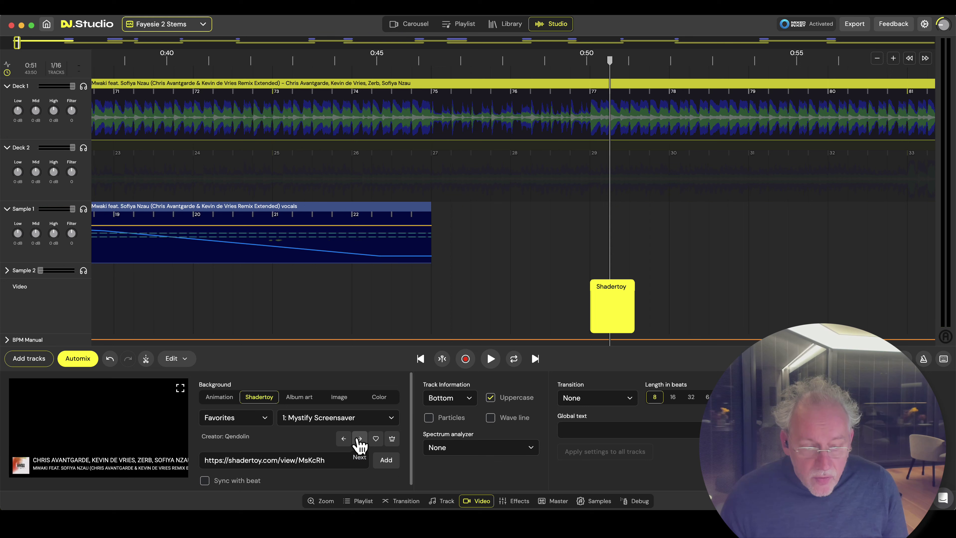
{"action": "left_click", "coordinate": [566, 305]}
{"action": "key", "text": "space"}
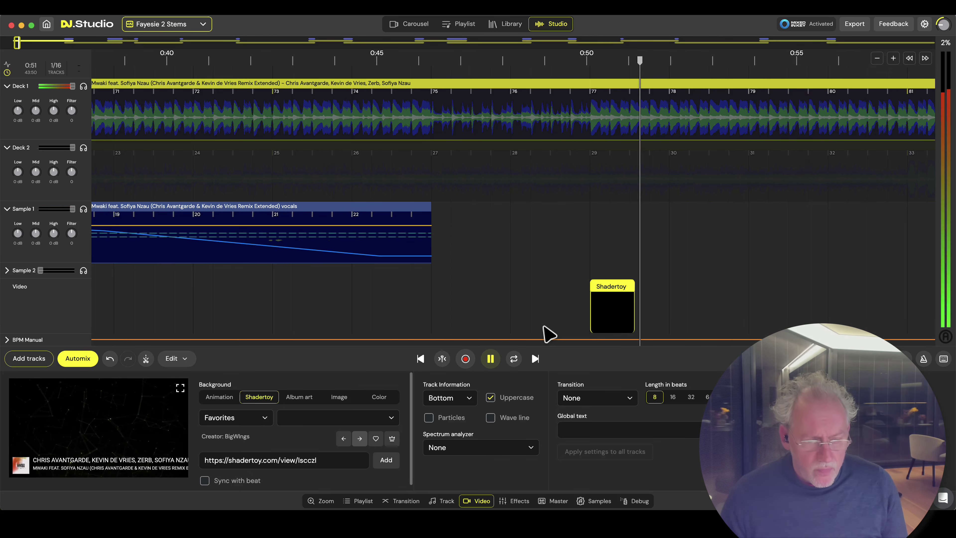
{"action": "key", "text": "space"}
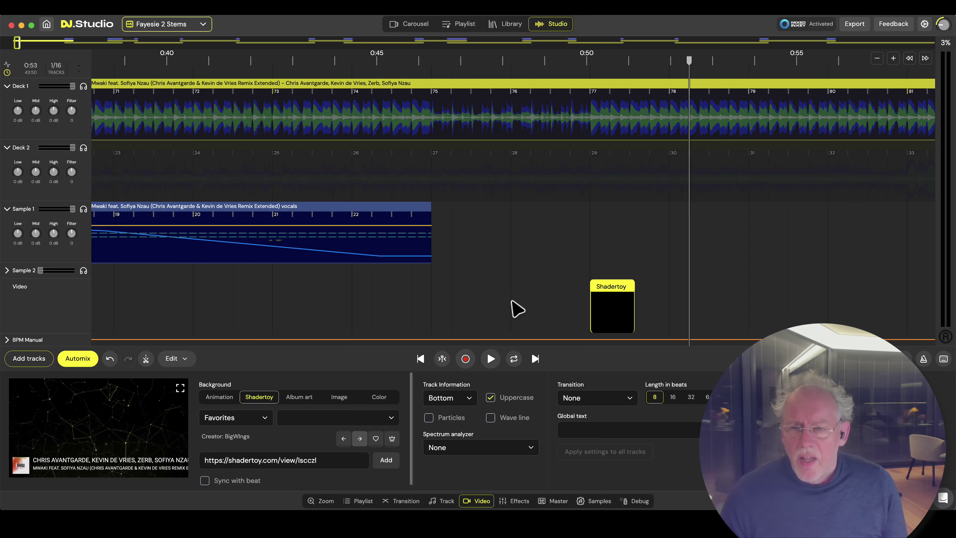
Play the switch from Dancing stick figures to The Universe Within full screen from about 0:47.
{"action": "scroll", "coordinate": [452, 318], "scroll_direction": "right", "scroll_amount": 1}
{"action": "left_click", "coordinate": [438, 318]}
{"action": "key", "text": "space"}
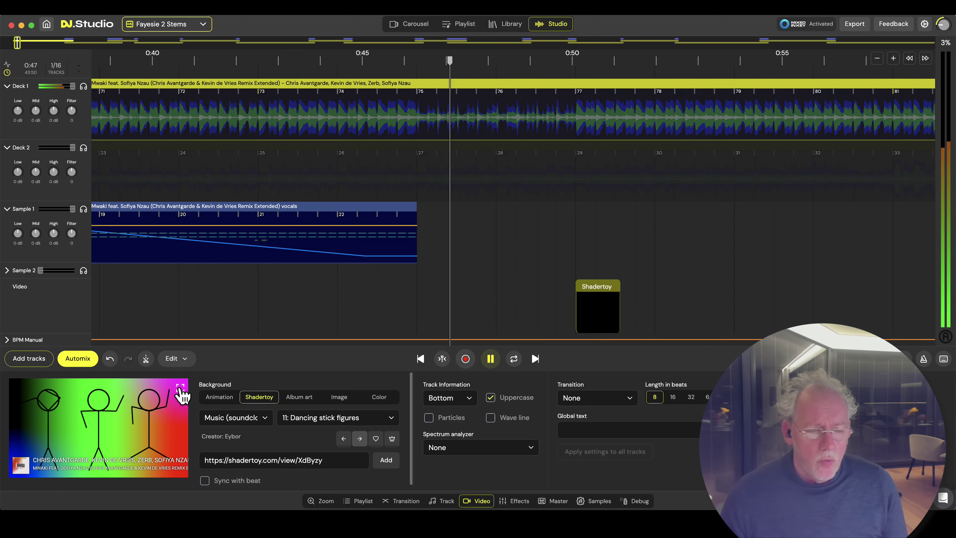
{"action": "left_click", "coordinate": [180, 388]}
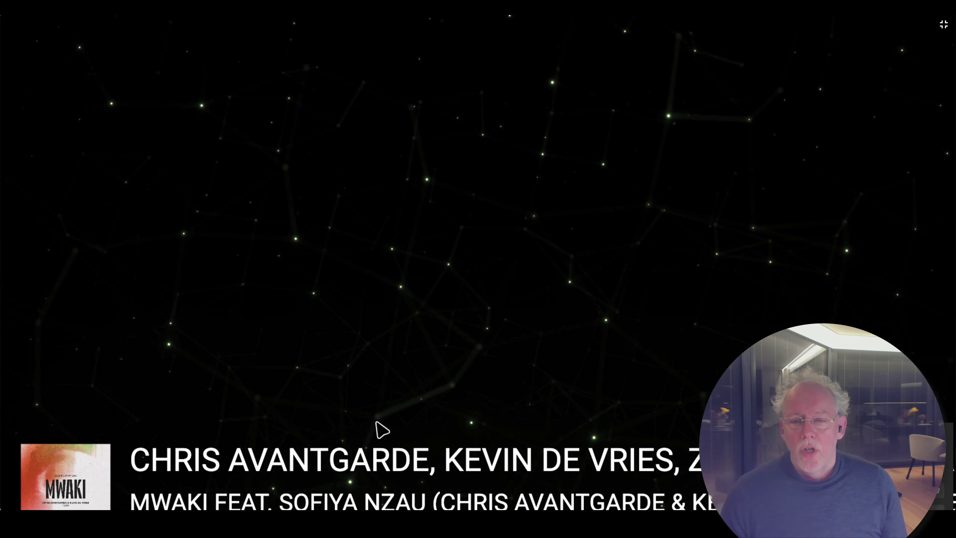
Leave the full-screen preview, compare the backgrounds around the Blowfish transition, and select the Shadertoy clip at about 3:29.
{"action": "key", "text": "Escape"}
{"action": "scroll", "coordinate": [467, 303], "scroll_direction": "down", "scroll_amount": 5}
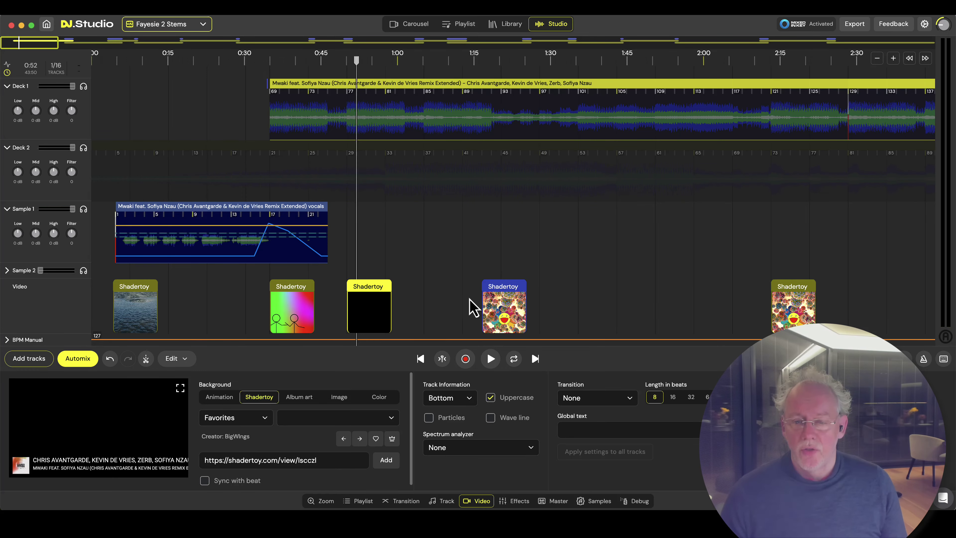
{"action": "left_click_drag", "start_coordinate": [618, 295], "coordinate": [250, 284]}
{"action": "left_click_drag", "start_coordinate": [648, 292], "coordinate": [374, 298]}
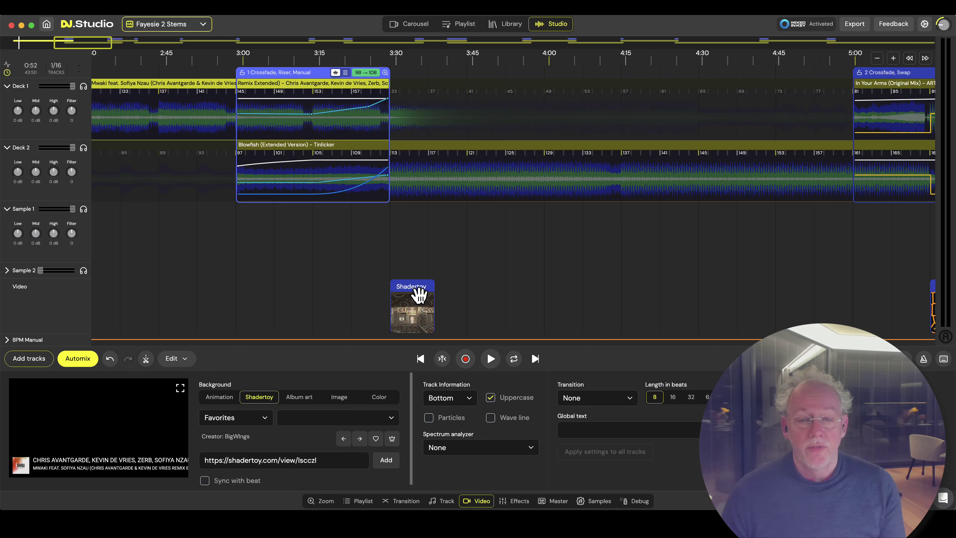
{"action": "left_click_drag", "start_coordinate": [406, 291], "coordinate": [216, 281]}
{"action": "left_click_drag", "start_coordinate": [305, 285], "coordinate": [481, 288]}
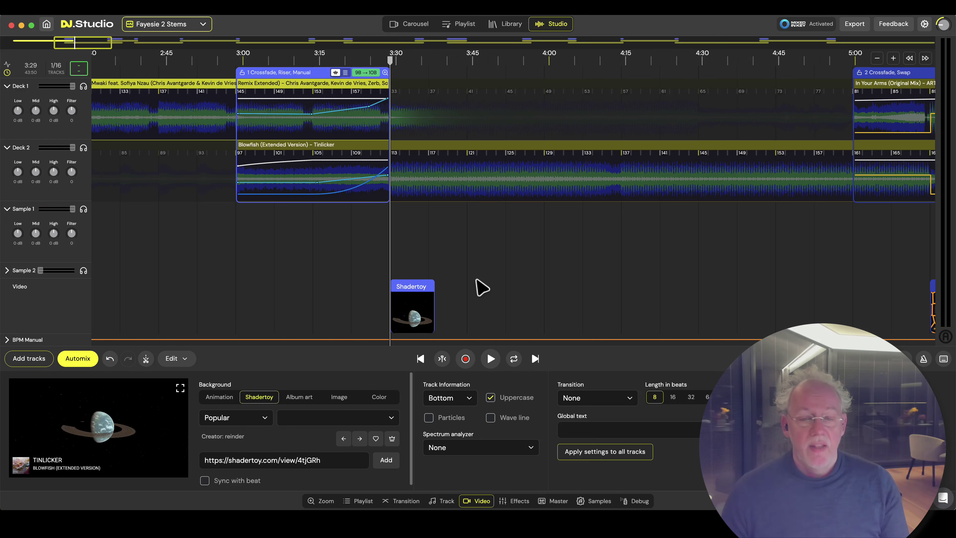
{"action": "left_click", "coordinate": [313, 296]}
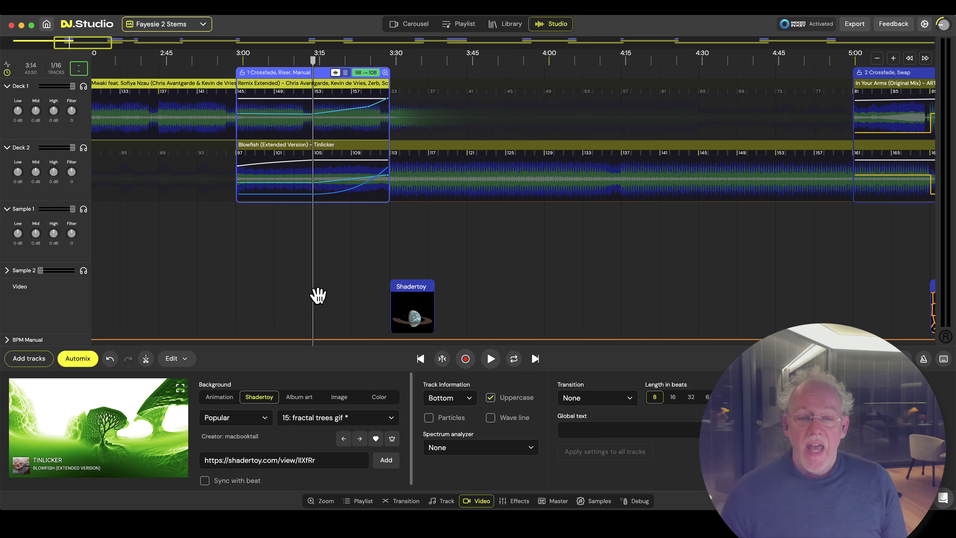
{"action": "left_click", "coordinate": [416, 318]}
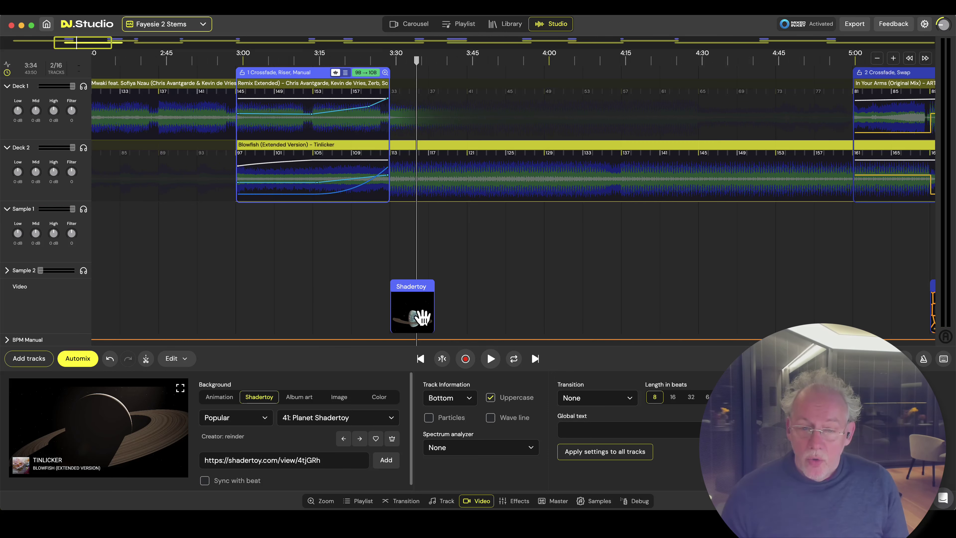
Set the 3:29 clip's spectrum analyzer to Style 1 and play through the clip's start to preview it.
{"action": "left_click", "coordinate": [489, 396]}
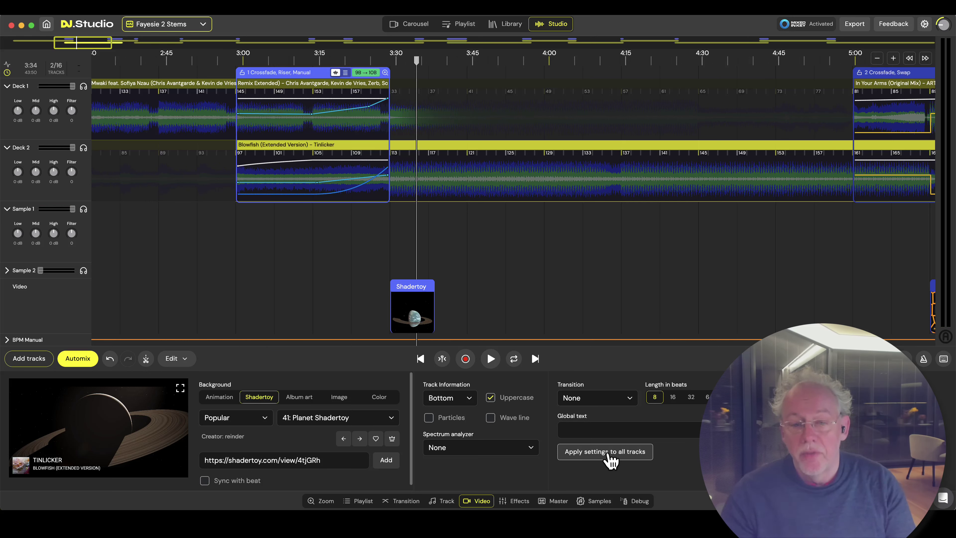
{"action": "left_click", "coordinate": [607, 453]}
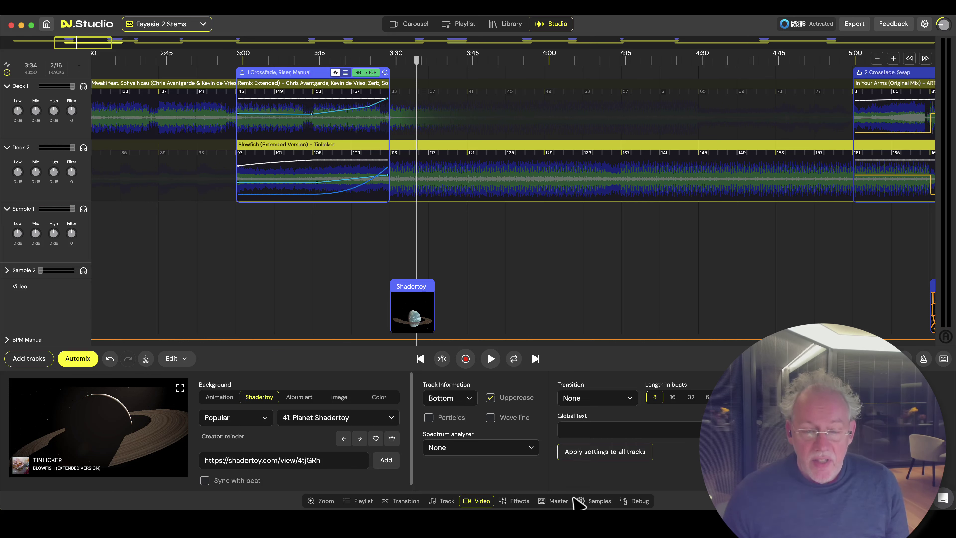
{"action": "left_click", "coordinate": [458, 454]}
{"action": "left_click", "coordinate": [481, 411]}
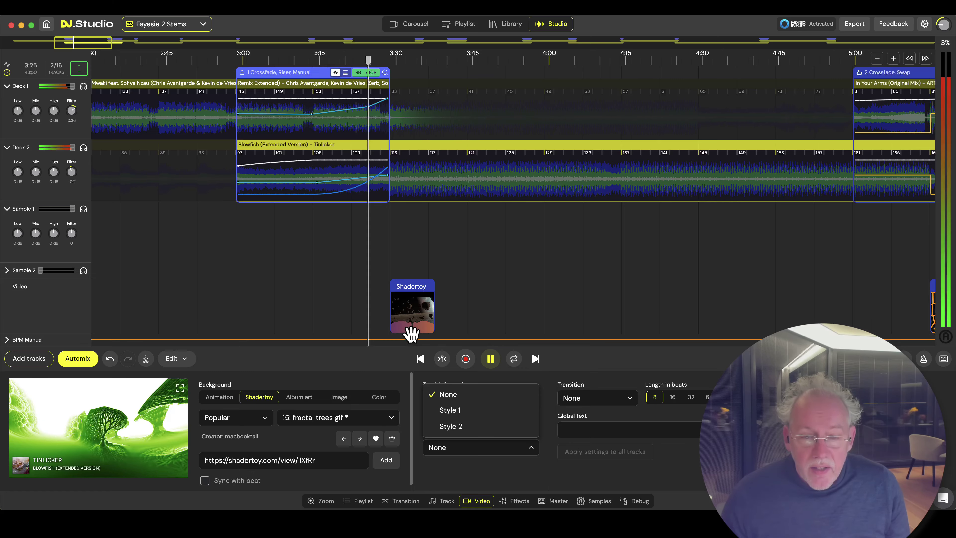
{"action": "scroll", "coordinate": [410, 331], "scroll_direction": "up", "scroll_amount": 5}
{"action": "scroll", "coordinate": [408, 335], "scroll_direction": "up", "scroll_amount": 3}
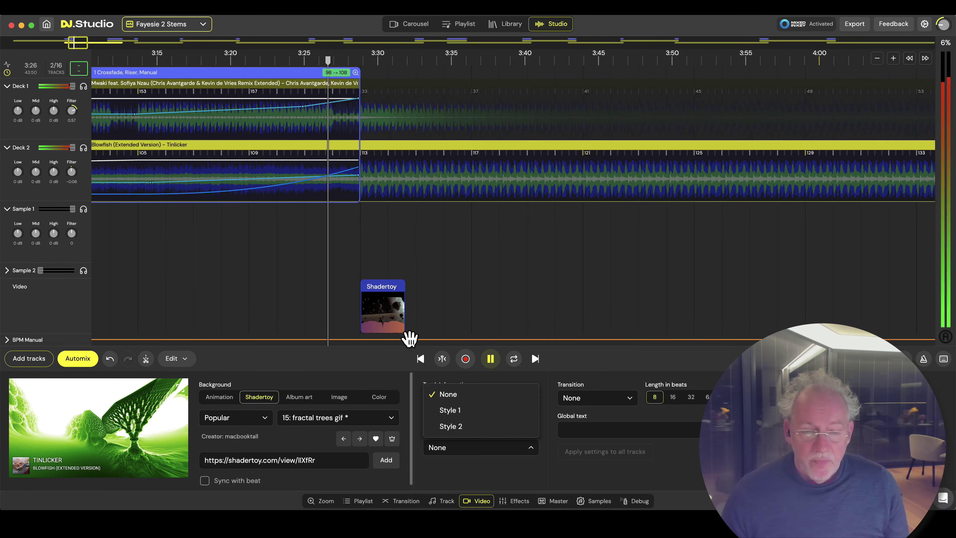
{"action": "left_click", "coordinate": [463, 411]}
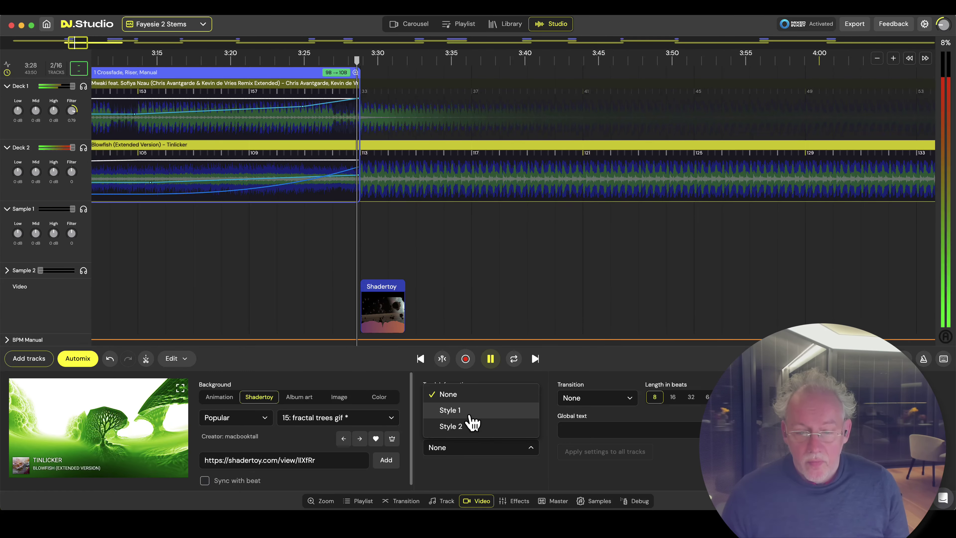
{"action": "left_click", "coordinate": [470, 412]}
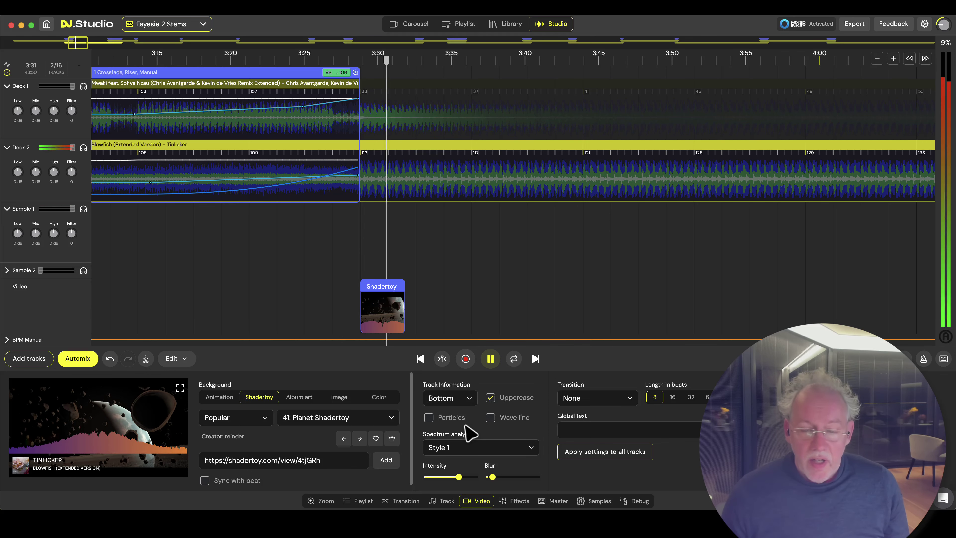
Try spectrum analyzer Style 2 on the Blowfish clip during playback and return to Style 1.
{"action": "left_click", "coordinate": [467, 448]}
{"action": "left_click", "coordinate": [476, 428]}
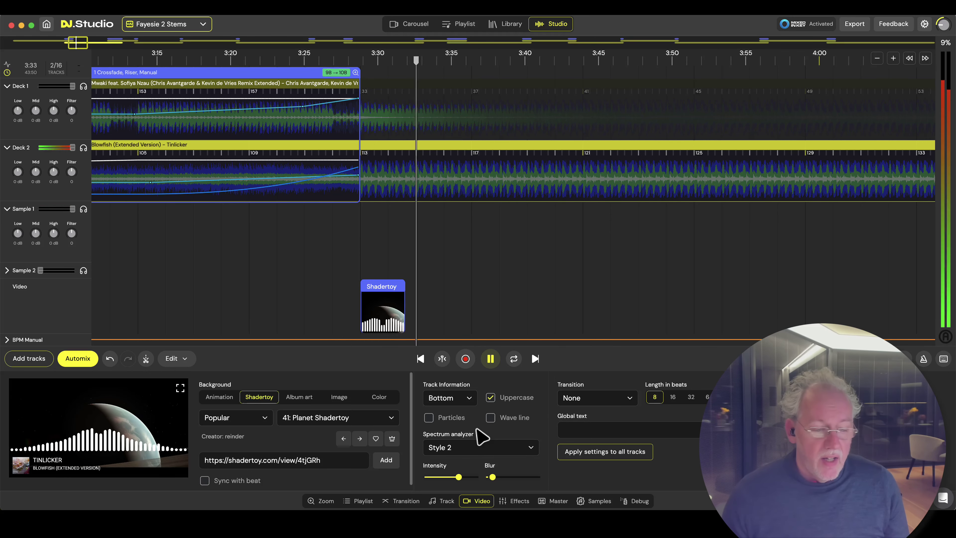
{"action": "left_click", "coordinate": [474, 450]}
{"action": "left_click", "coordinate": [489, 427]}
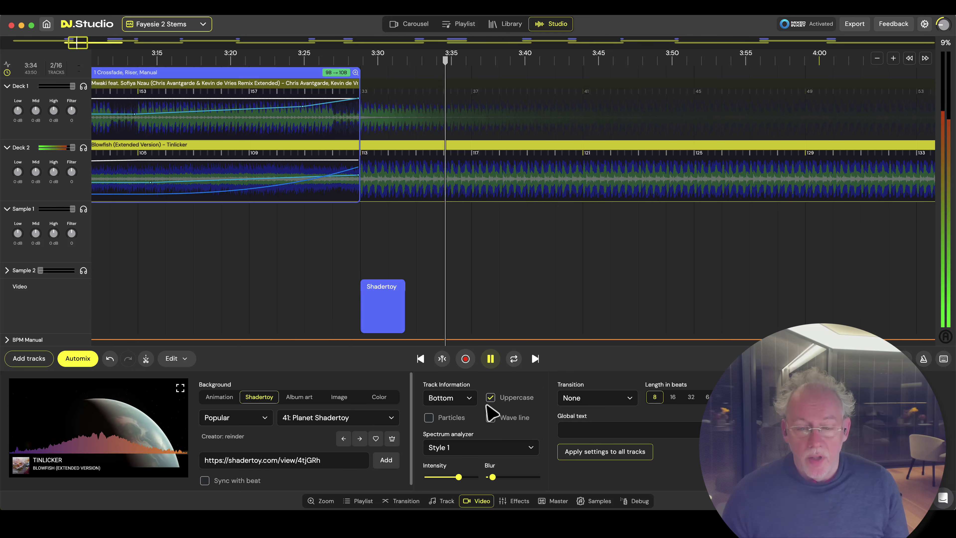
Set the Blowfish clip's track information to Center, preview it full screen, and stop playback.
{"action": "left_click", "coordinate": [442, 397]}
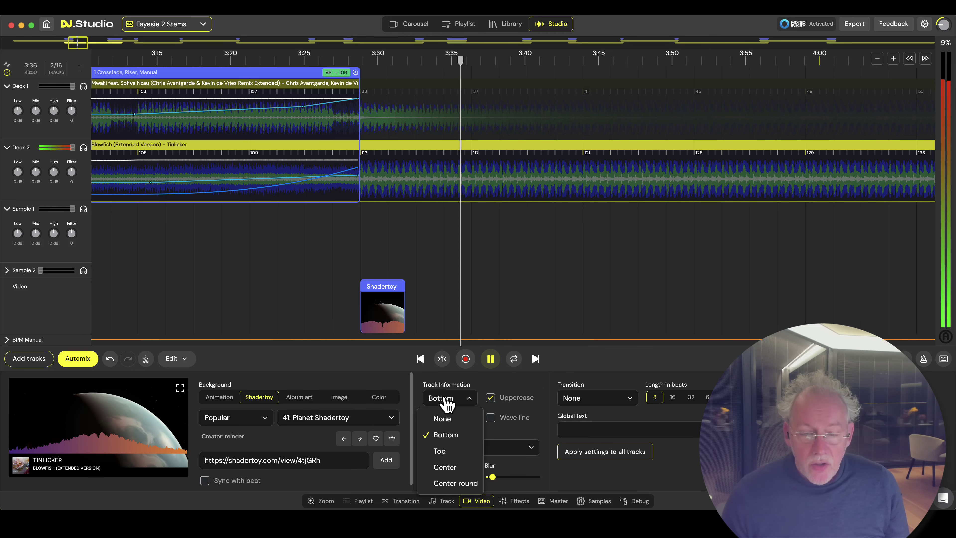
{"action": "left_click", "coordinate": [457, 468]}
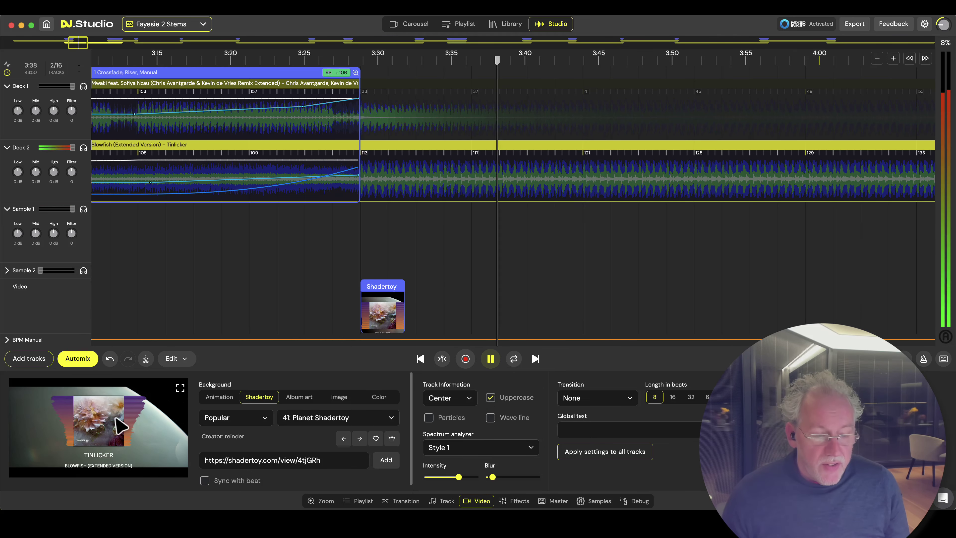
{"action": "left_click", "coordinate": [180, 388]}
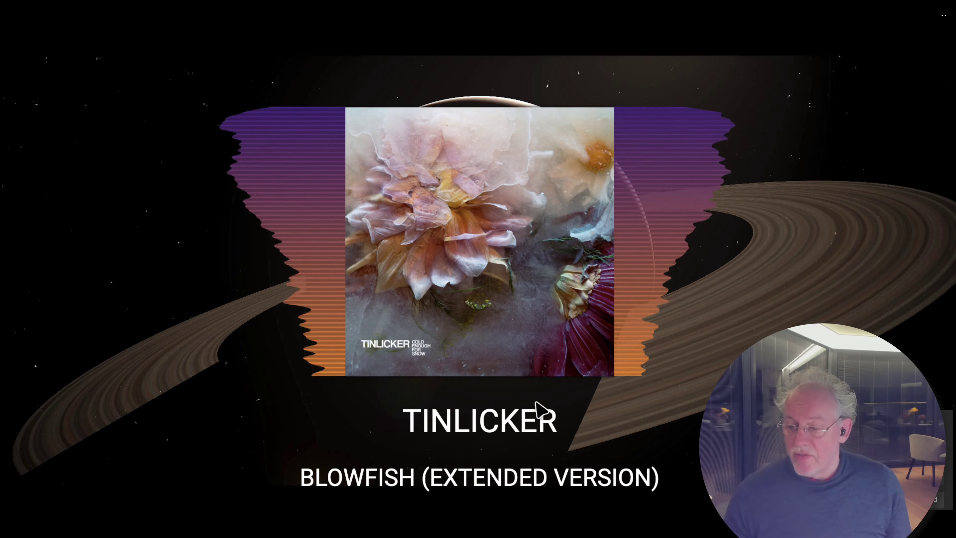
{"action": "key", "text": "Escape"}
{"action": "key", "text": "space"}
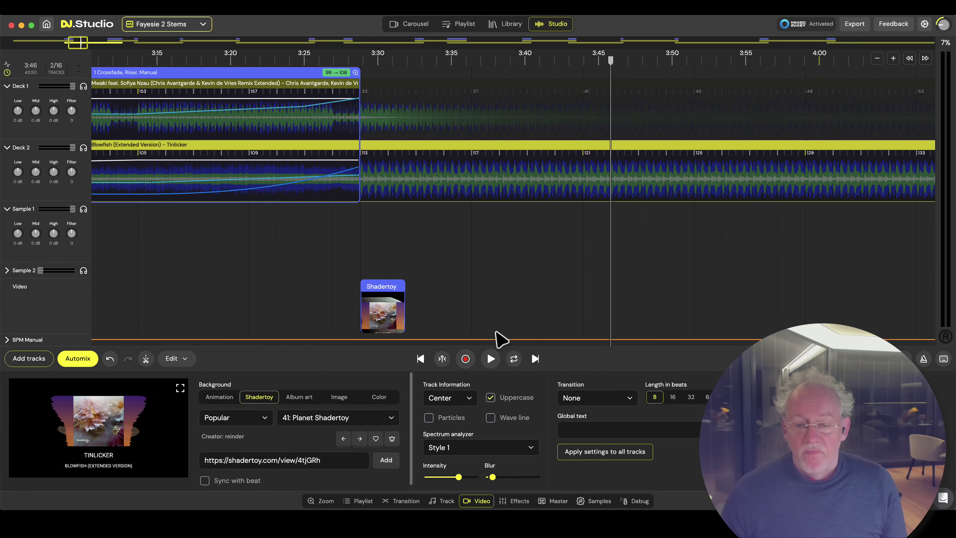
Locate the Say Yes To Heaven track and play its Voronoi - distances background briefly before the clip at about 25:27.
{"action": "scroll", "coordinate": [433, 298], "scroll_direction": "down", "scroll_amount": 3}
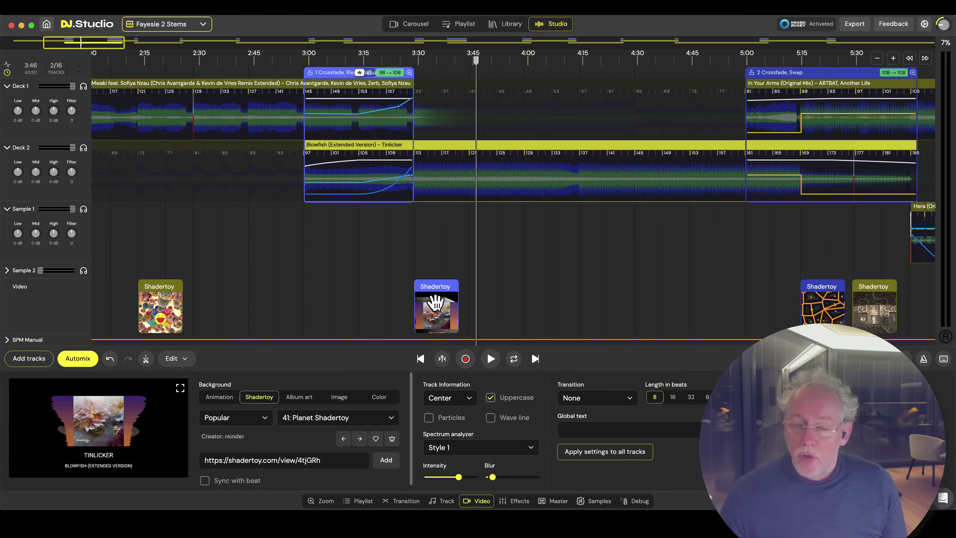
{"action": "scroll", "coordinate": [712, 297], "scroll_direction": "right", "scroll_amount": 10}
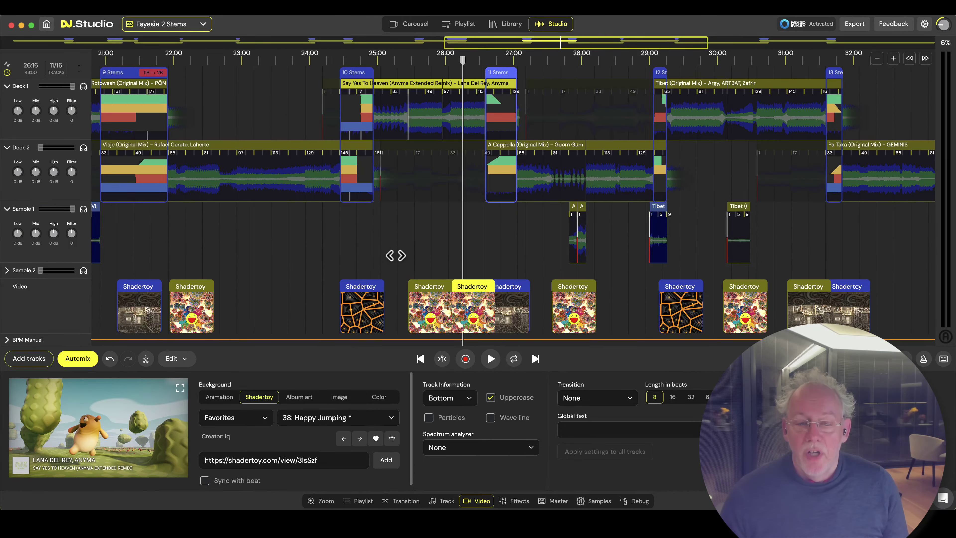
{"action": "scroll", "coordinate": [396, 256], "scroll_direction": "up", "scroll_amount": 3}
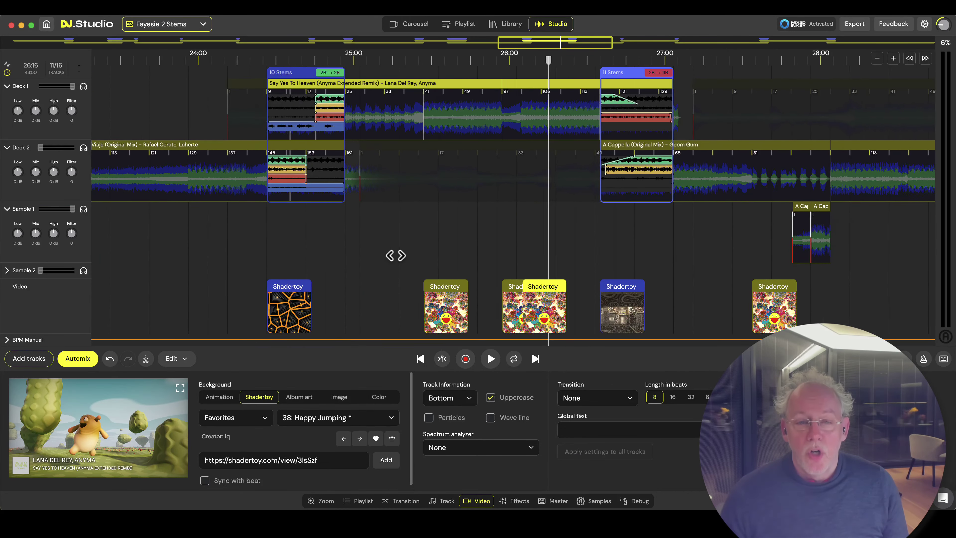
{"action": "left_click", "coordinate": [426, 272]}
{"action": "key", "text": "space"}
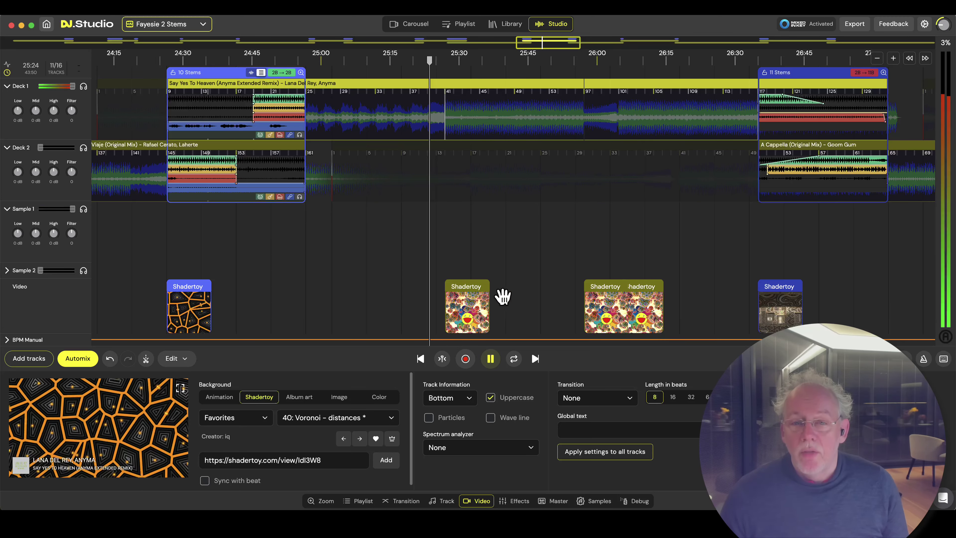
{"action": "scroll", "coordinate": [482, 264], "scroll_direction": "up", "scroll_amount": 2}
{"action": "key", "text": "space"}
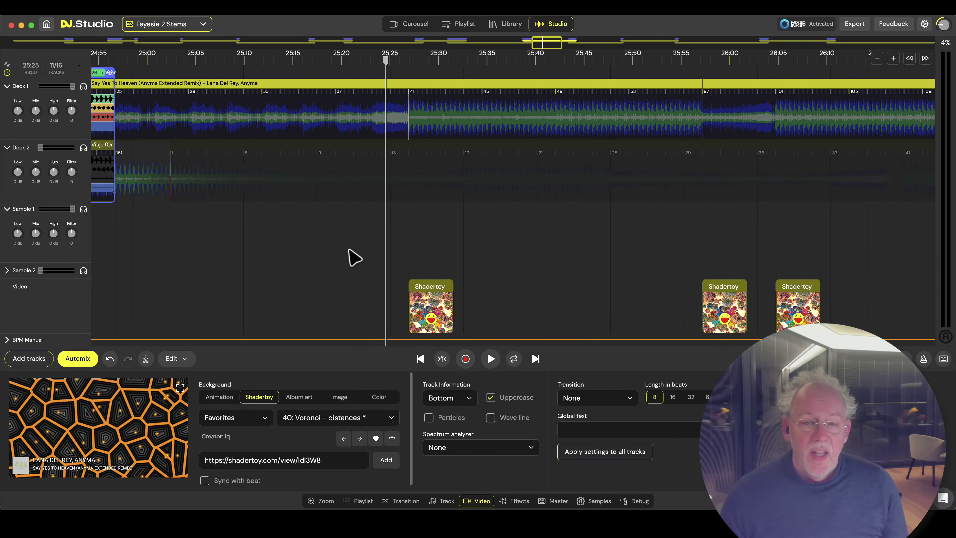
Preview the Happy Jumping background in Say Yes To Heaven by playing briefly from about 25:38.
{"action": "left_click", "coordinate": [348, 250]}
{"action": "left_click", "coordinate": [514, 250]}
{"action": "key", "text": "space"}
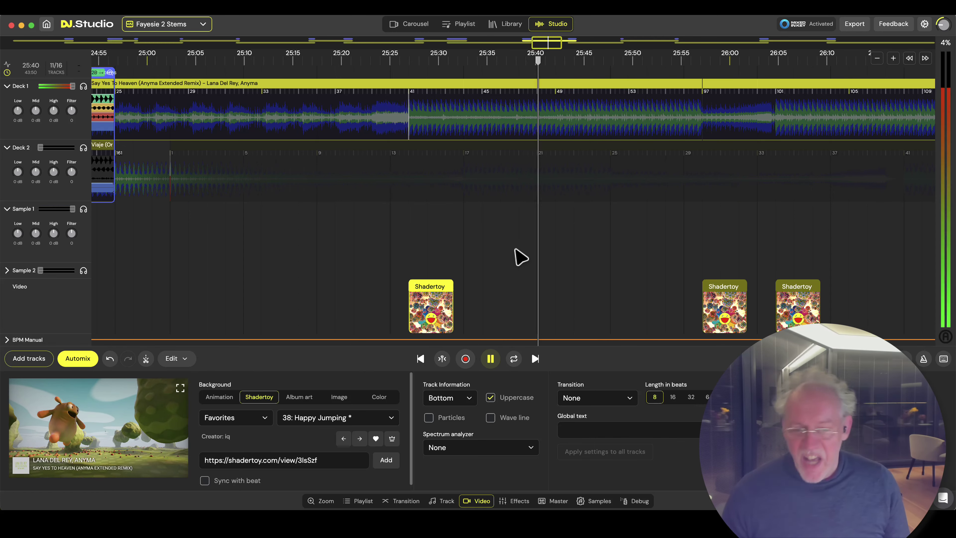
{"action": "key", "text": "space"}
Play Say Yes To Heaven from about 25:17 and watch its Shadertoy background changes full screen.
{"action": "left_click", "coordinate": [317, 277]}
{"action": "key", "text": "space"}
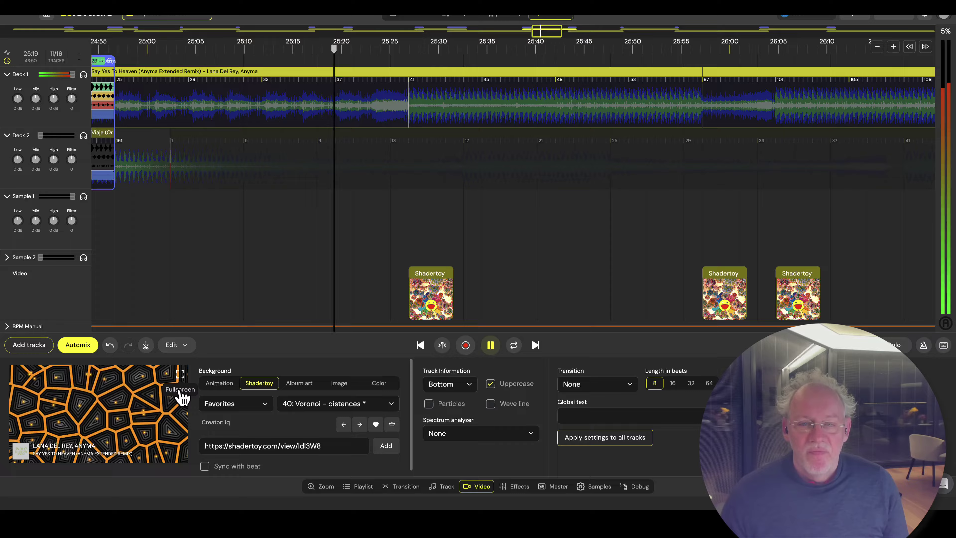
{"action": "left_click", "coordinate": [181, 393]}
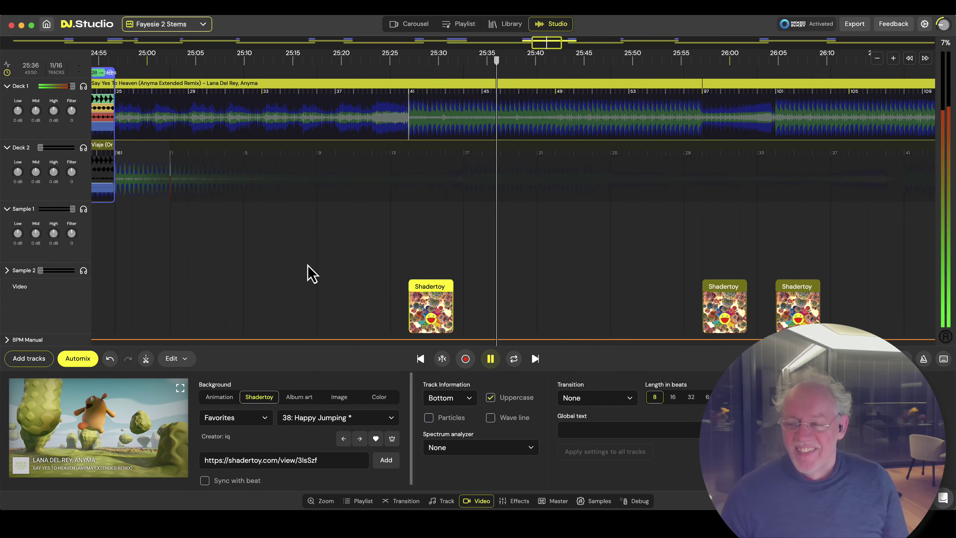
{"action": "scroll", "coordinate": [717, 192], "scroll_direction": "up", "scroll_amount": 3}
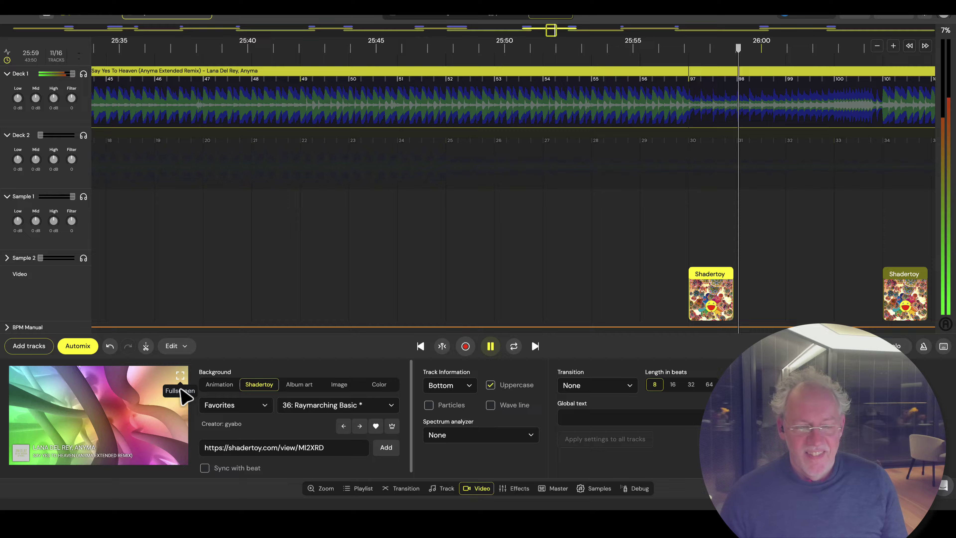
{"action": "left_click", "coordinate": [181, 393]}
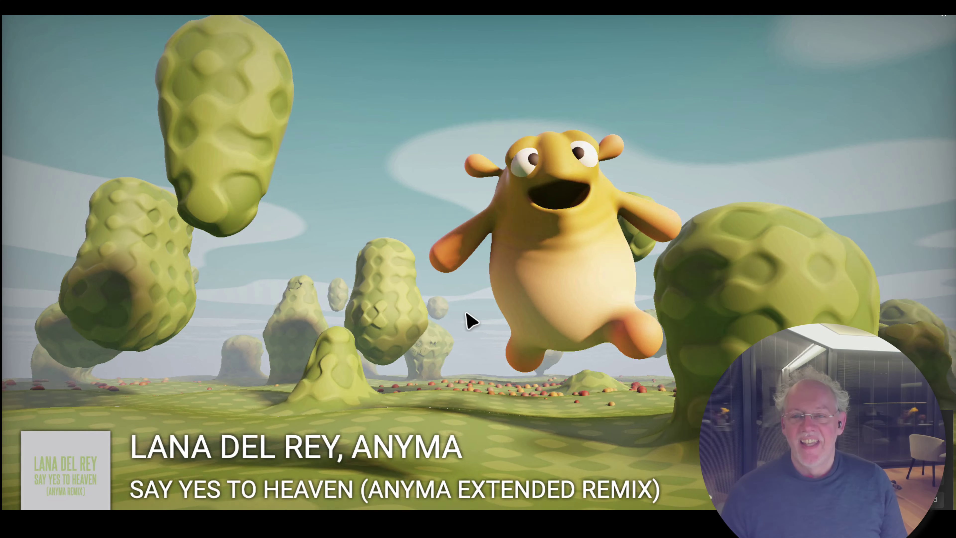
{"action": "key", "text": "Escape"}
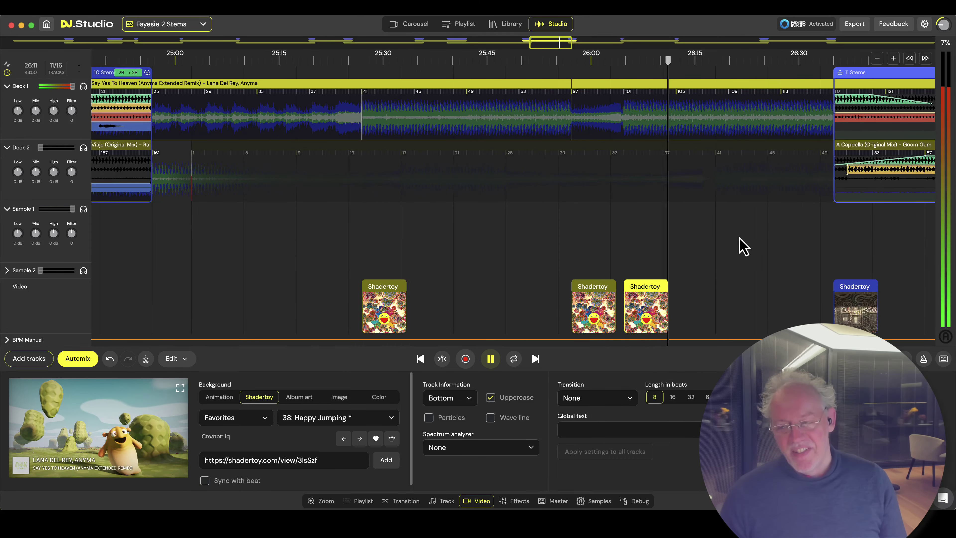
Continue playback from about 26:32, watch the switch to the Skyline background for A Cappella full screen, and stop playback.
{"action": "scroll", "coordinate": [743, 246], "scroll_direction": "right", "scroll_amount": 5}
{"action": "left_click", "coordinate": [564, 243]}
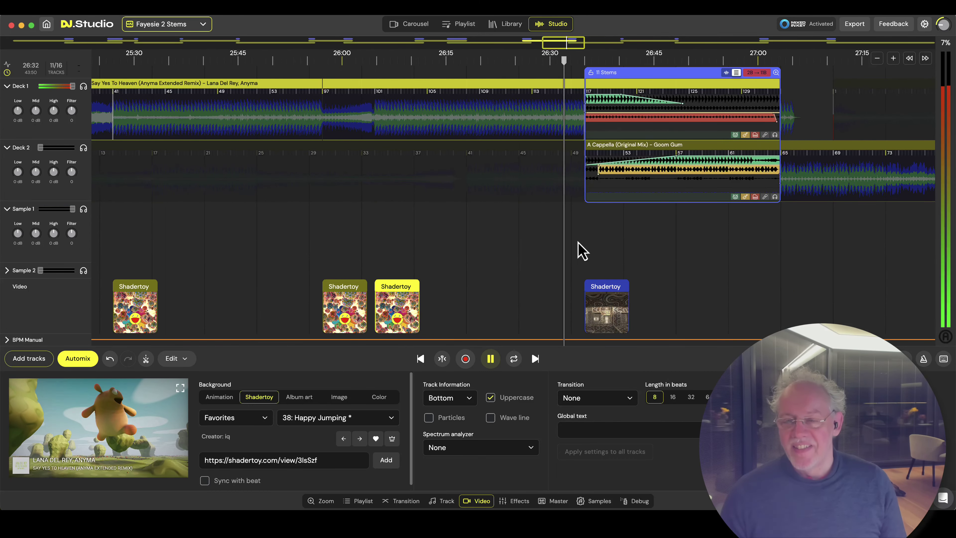
{"action": "scroll", "coordinate": [608, 262], "scroll_direction": "up", "scroll_amount": 4}
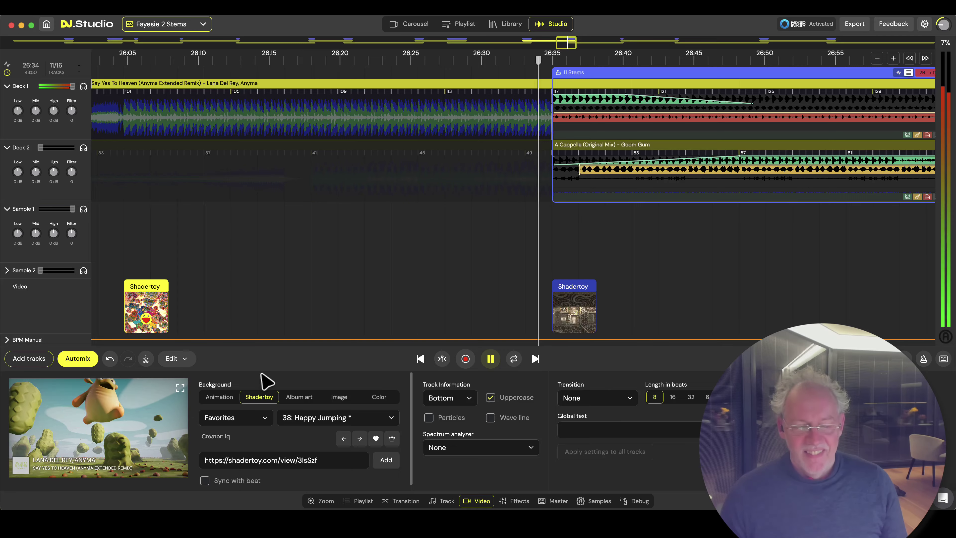
{"action": "left_click", "coordinate": [180, 389]}
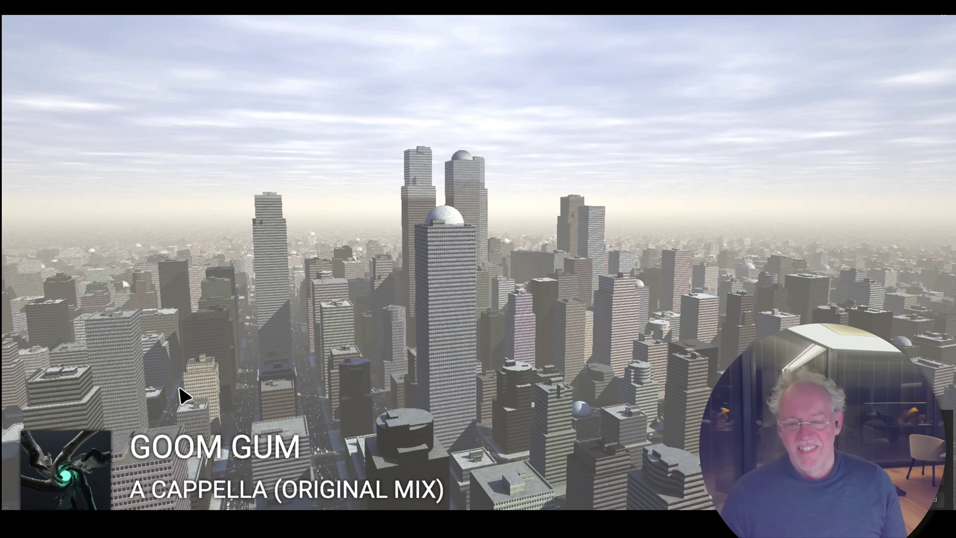
{"action": "key", "text": "Escape"}
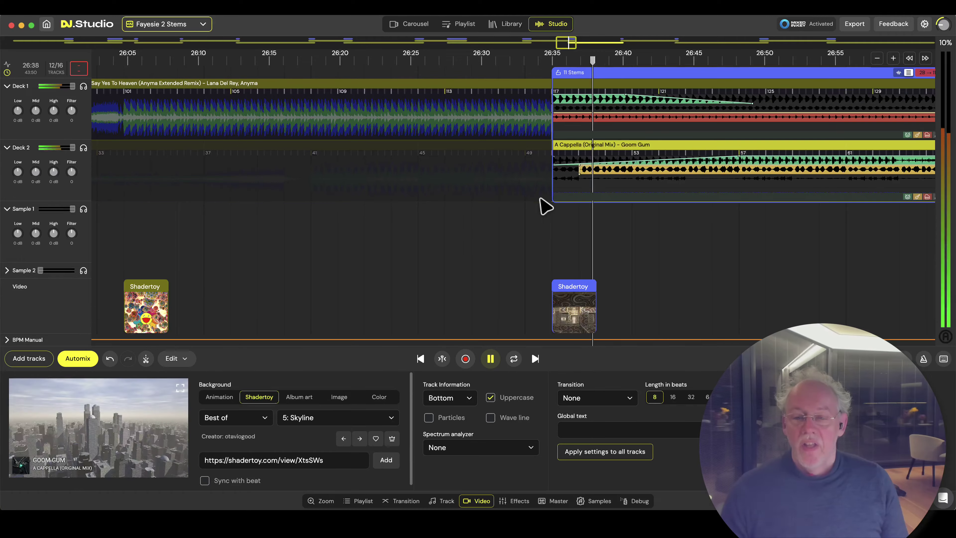
{"action": "key", "text": "space"}
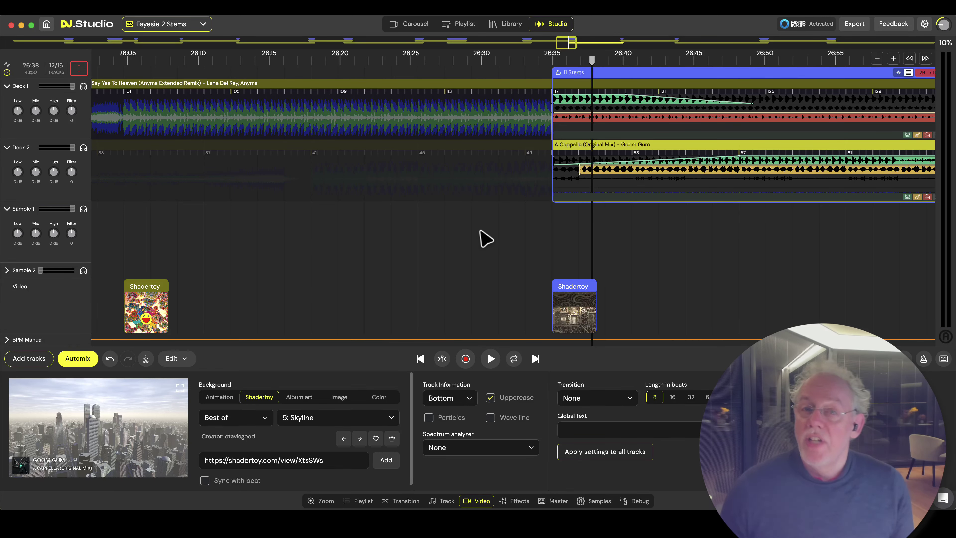
{"action": "scroll", "coordinate": [451, 232], "scroll_direction": "down", "scroll_amount": 1}
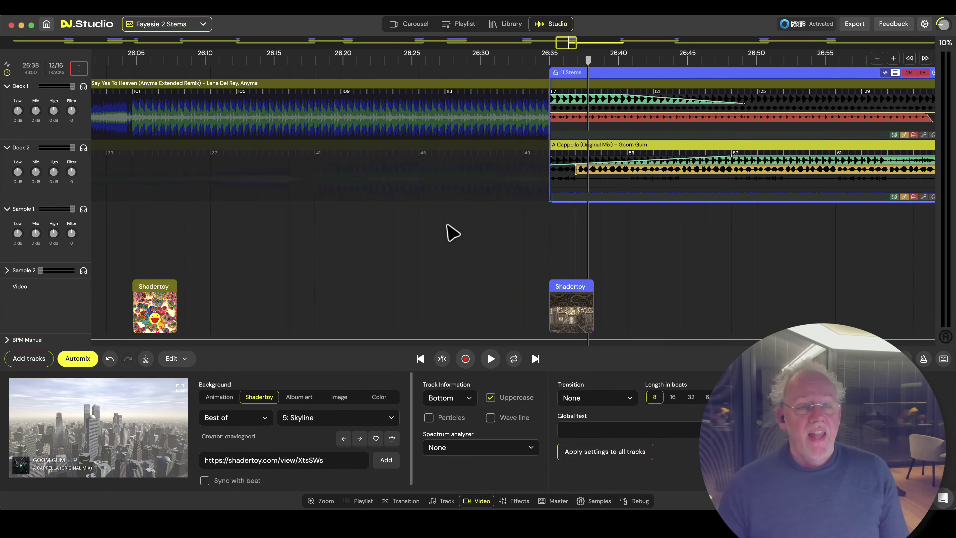
{"action": "scroll", "coordinate": [451, 233], "scroll_direction": "down", "scroll_amount": 5}
{"action": "scroll", "coordinate": [494, 235], "scroll_direction": "down", "scroll_amount": 3}
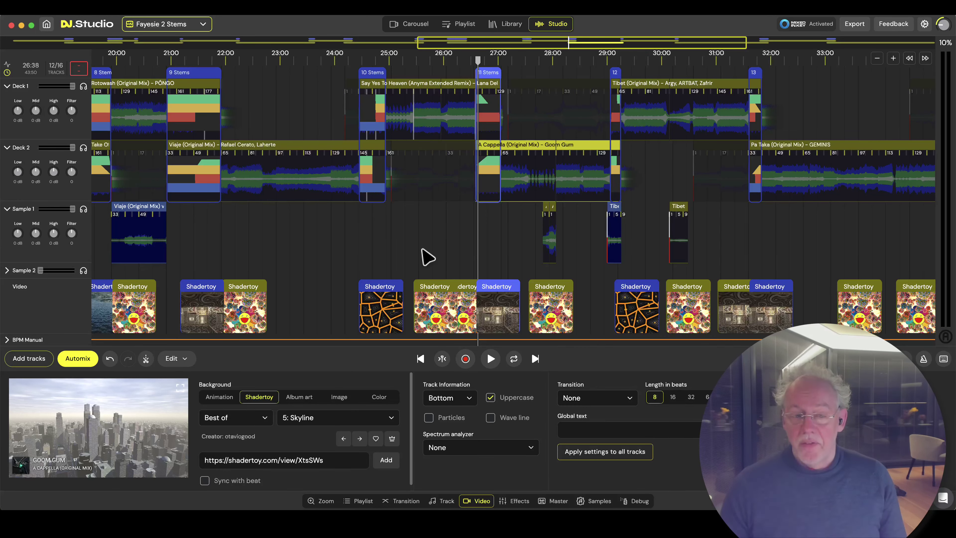
Open the master output settings and play A Cappella briefly from about 26:38 to watch the limiter and frequency spectrum.
{"action": "left_click", "coordinate": [547, 502]}
{"action": "key", "text": "space"}
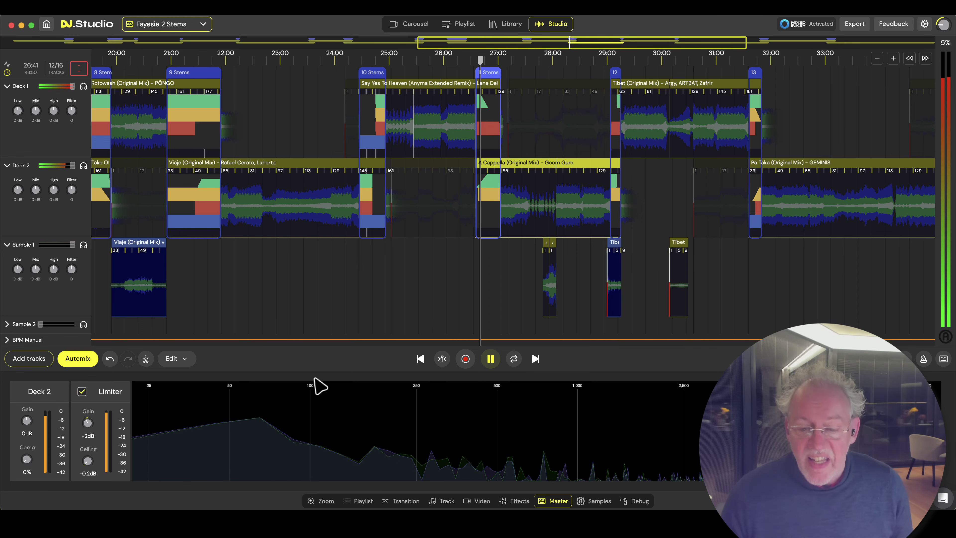
{"action": "key", "text": "space"}
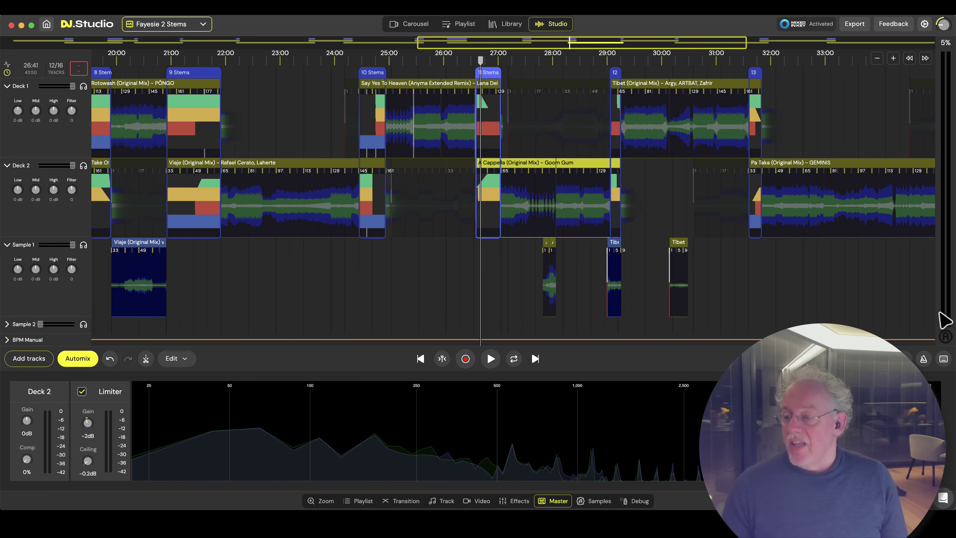
Export the mix's YouTube description to Downloads as Fayesie 2 Stems.txt, and open the file in a window wide enough for its tracklist.
{"action": "left_click", "coordinate": [854, 25]}
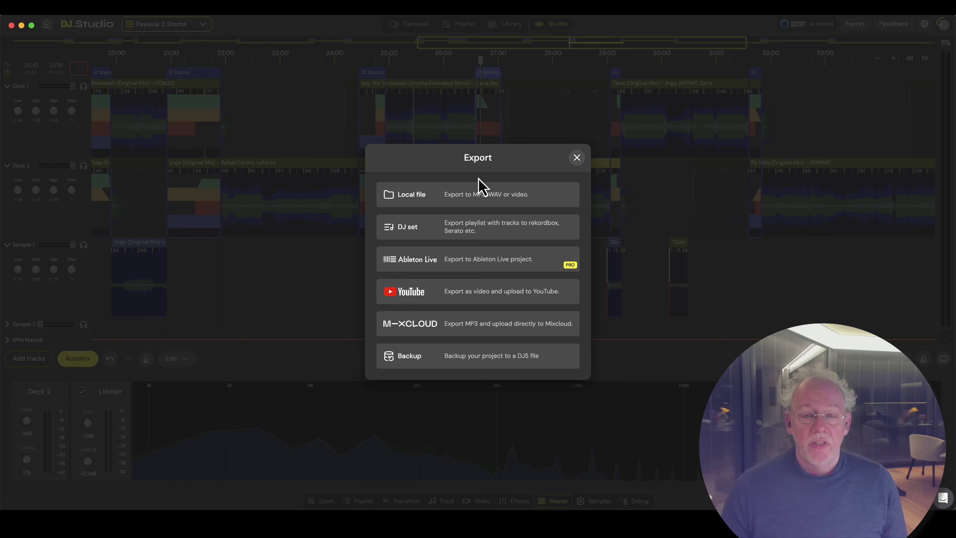
{"action": "left_click", "coordinate": [441, 291]}
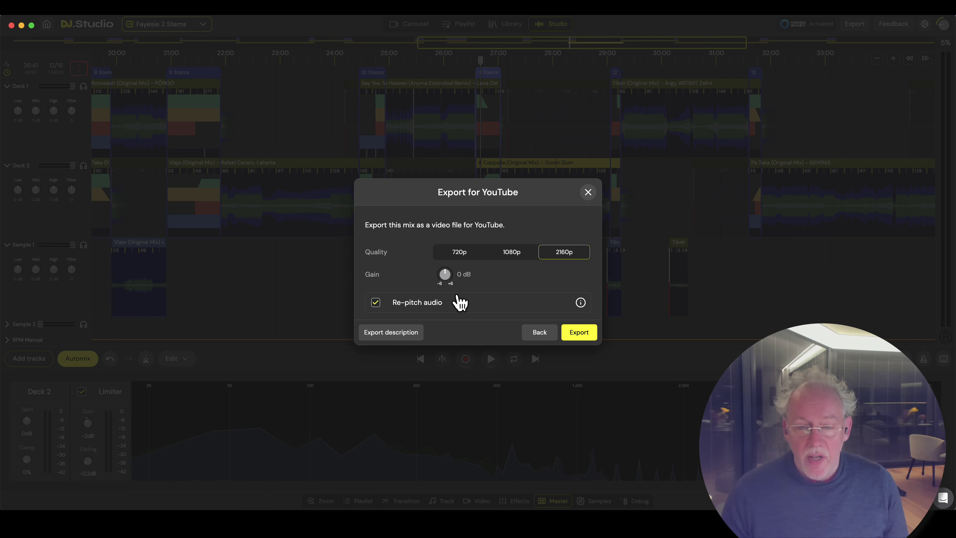
{"action": "left_click", "coordinate": [390, 333]}
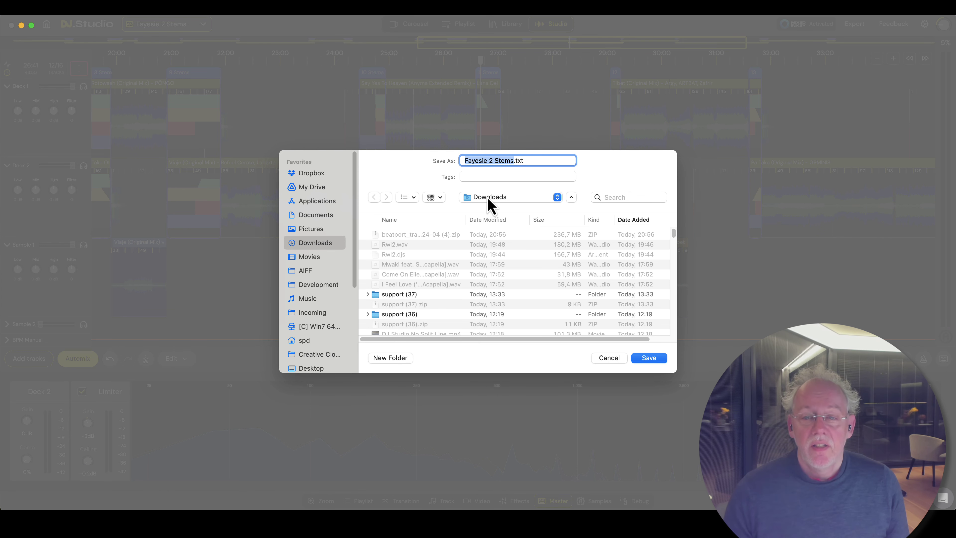
{"action": "left_click", "coordinate": [646, 361]}
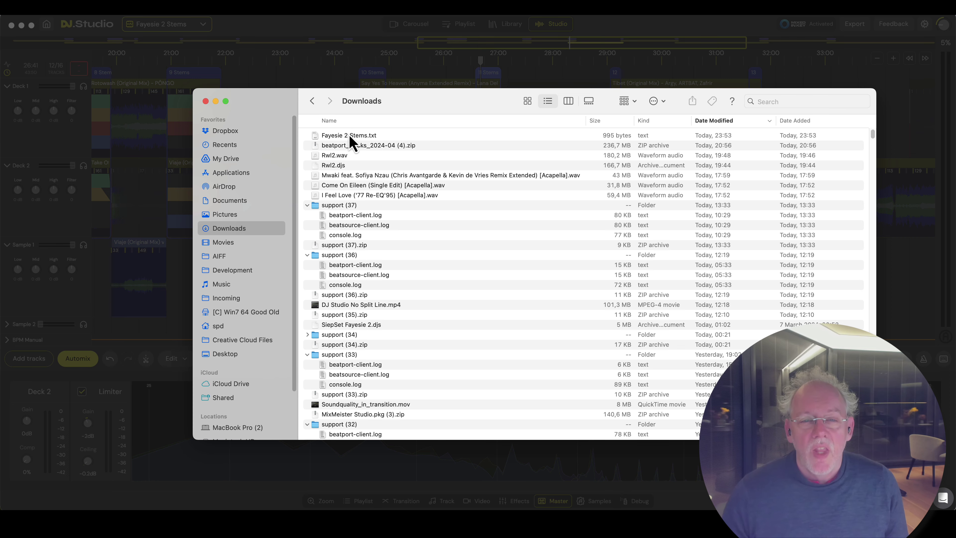
{"action": "double_click", "coordinate": [352, 136]}
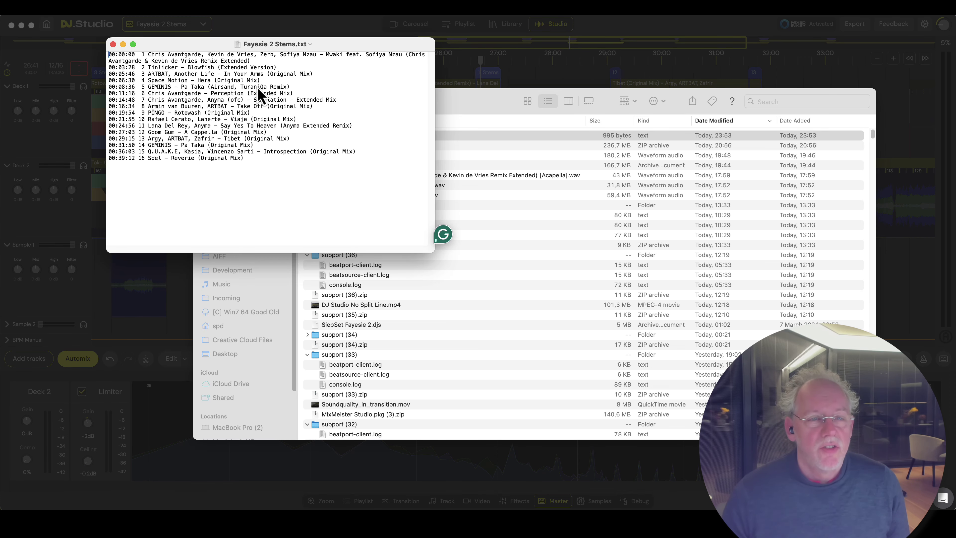
{"action": "left_click_drag", "start_coordinate": [429, 247], "coordinate": [674, 294]}
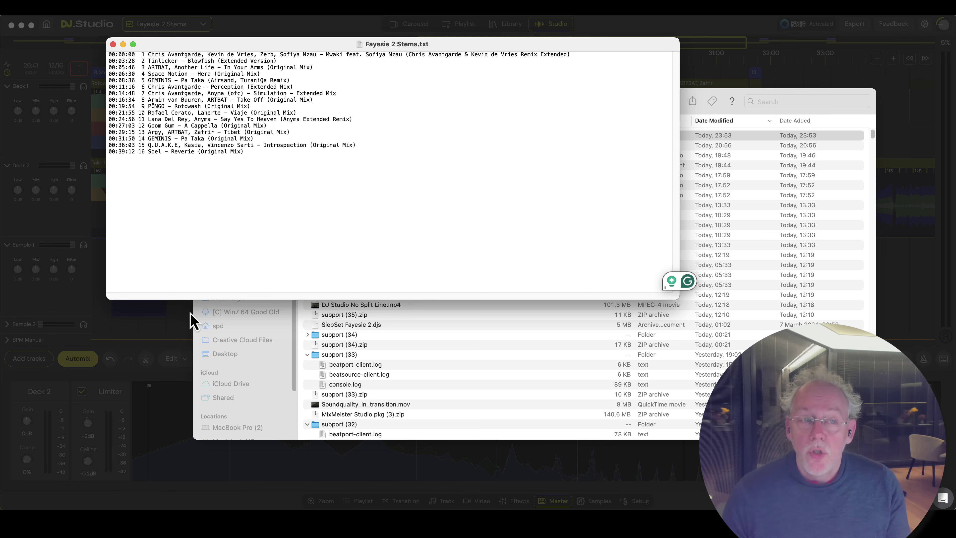
Switch to YouTube Studio in Chrome and review the demo mix's description tracklist, expanded video details and automatic chapters option.
{"action": "left_click", "coordinate": [162, 335]}
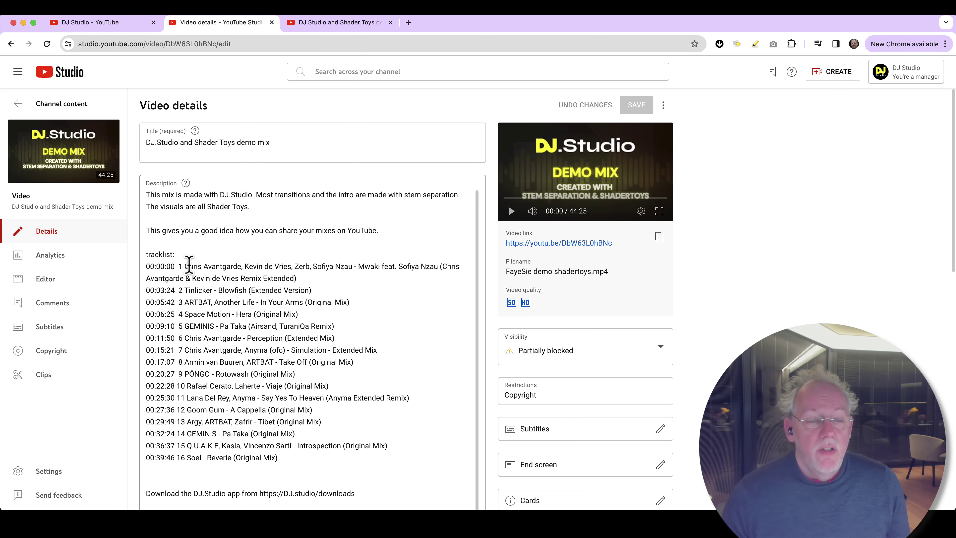
{"action": "scroll", "coordinate": [221, 392], "scroll_direction": "down", "scroll_amount": 3}
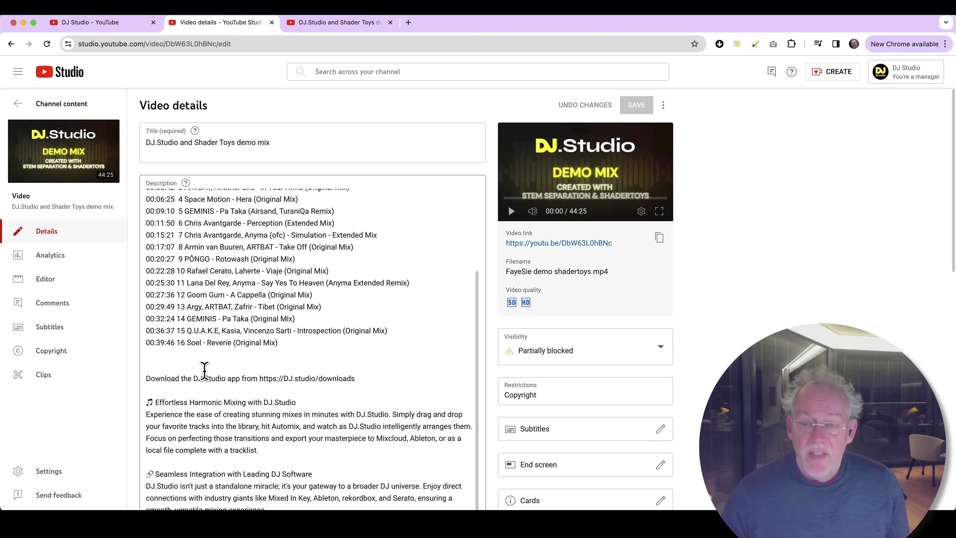
{"action": "scroll", "coordinate": [204, 371], "scroll_direction": "down", "scroll_amount": 2}
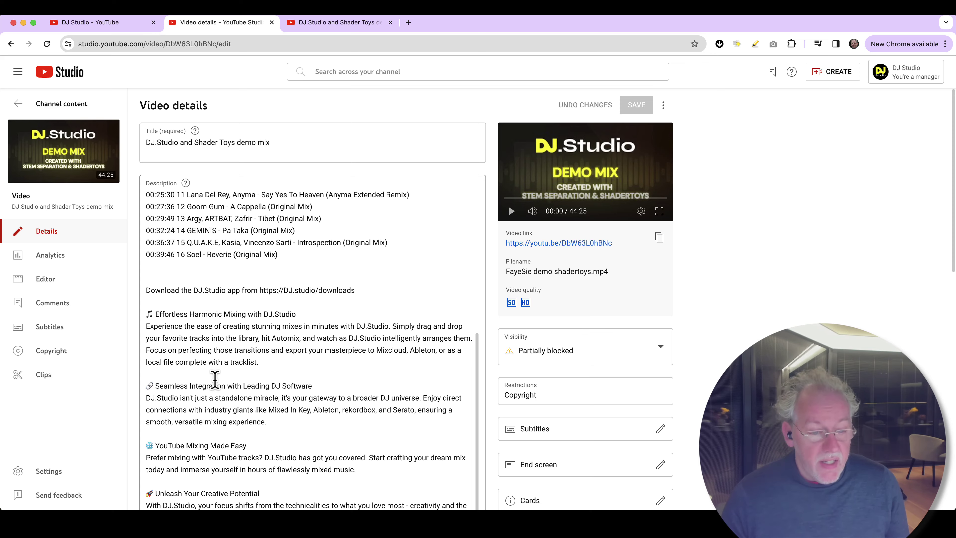
{"action": "scroll", "coordinate": [215, 378], "scroll_direction": "down", "scroll_amount": 10}
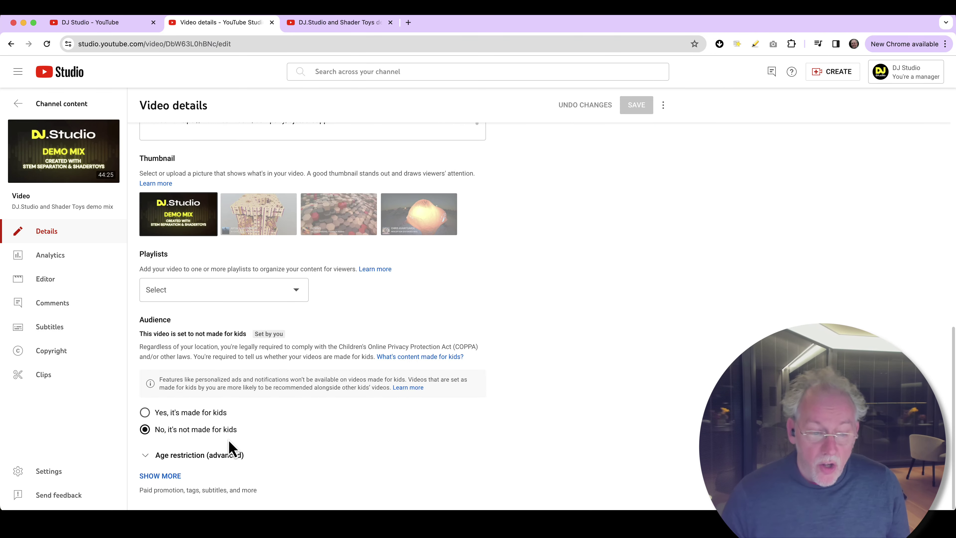
{"action": "left_click", "coordinate": [175, 478]}
{"action": "scroll", "coordinate": [272, 455], "scroll_direction": "down", "scroll_amount": 10}
{"action": "scroll", "coordinate": [270, 456], "scroll_direction": "down", "scroll_amount": 3}
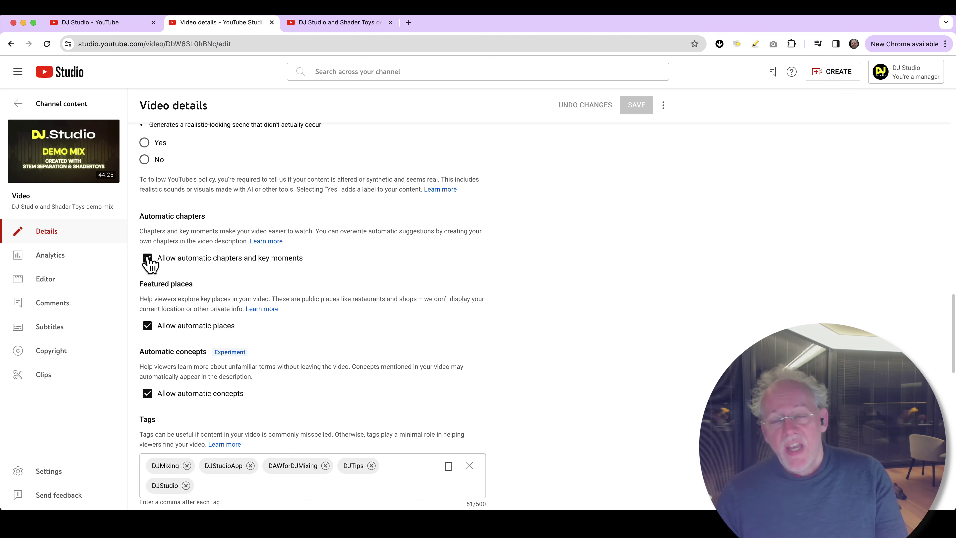
Show the published DJ.Studio and Shader Toys demo mix on YouTube, play it briefly from 1:58, and pause it.
{"action": "left_click", "coordinate": [364, 24]}
{"action": "key", "text": "Right"}
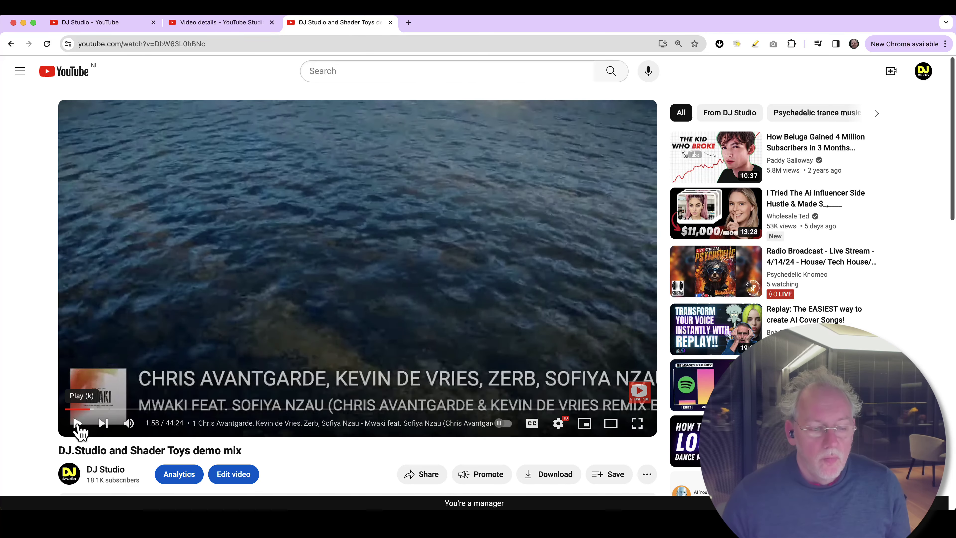
{"action": "left_click", "coordinate": [78, 423]}
{"action": "scroll", "coordinate": [300, 309], "scroll_direction": "down", "scroll_amount": 5}
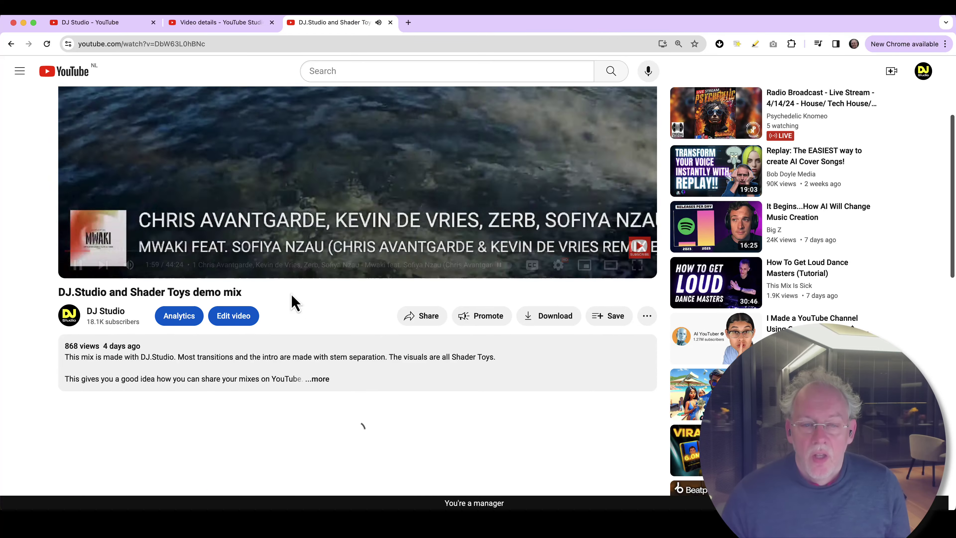
{"action": "scroll", "coordinate": [259, 265], "scroll_direction": "up", "scroll_amount": 5}
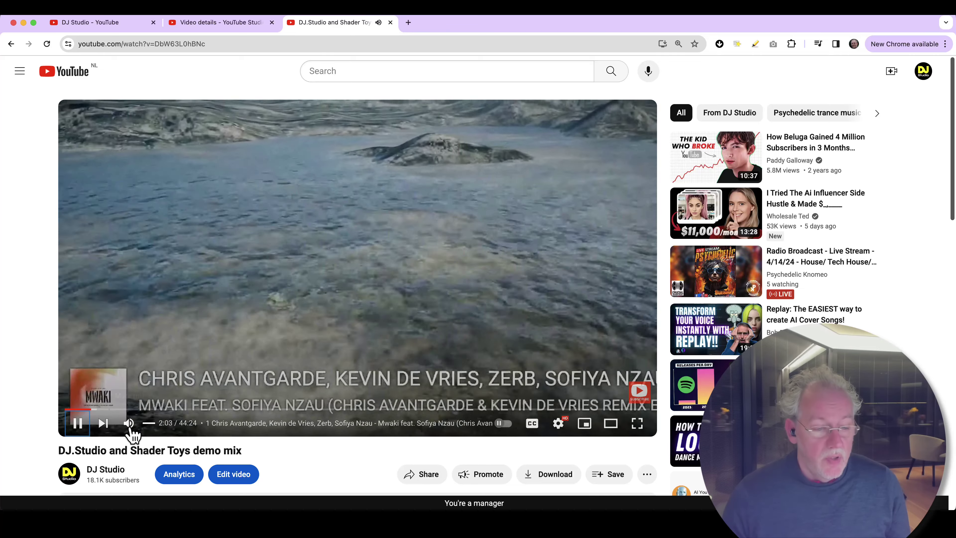
{"action": "left_click", "coordinate": [78, 423]}
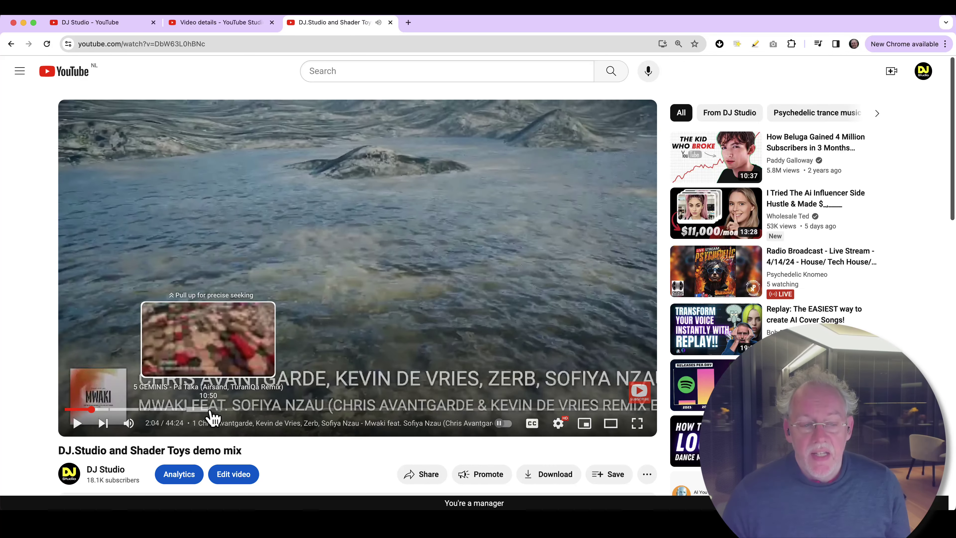
Expand the published video's description to view the timestamped tracklist, and show the full list of chapters.
{"action": "scroll", "coordinate": [314, 421], "scroll_direction": "down", "scroll_amount": 5}
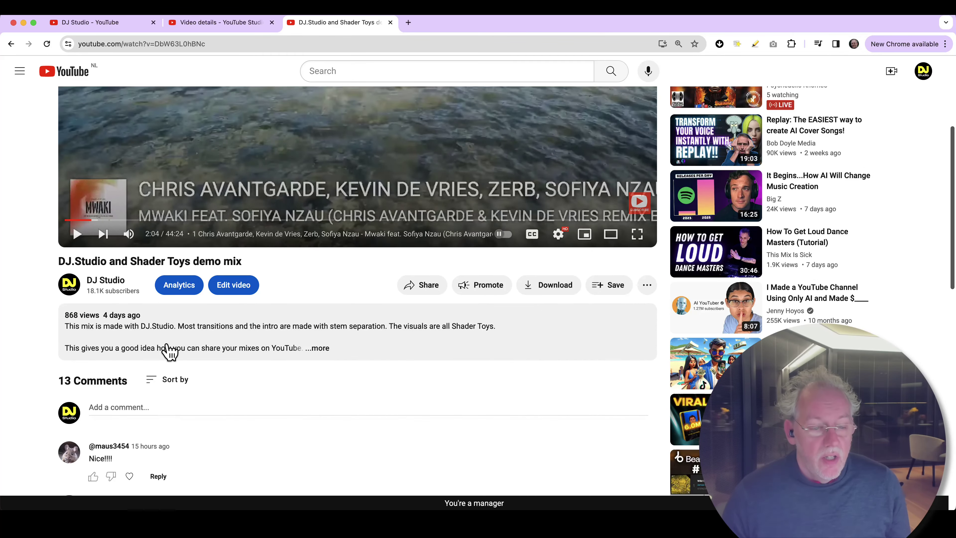
{"action": "left_click", "coordinate": [166, 349]}
{"action": "scroll", "coordinate": [143, 346], "scroll_direction": "down", "scroll_amount": 5}
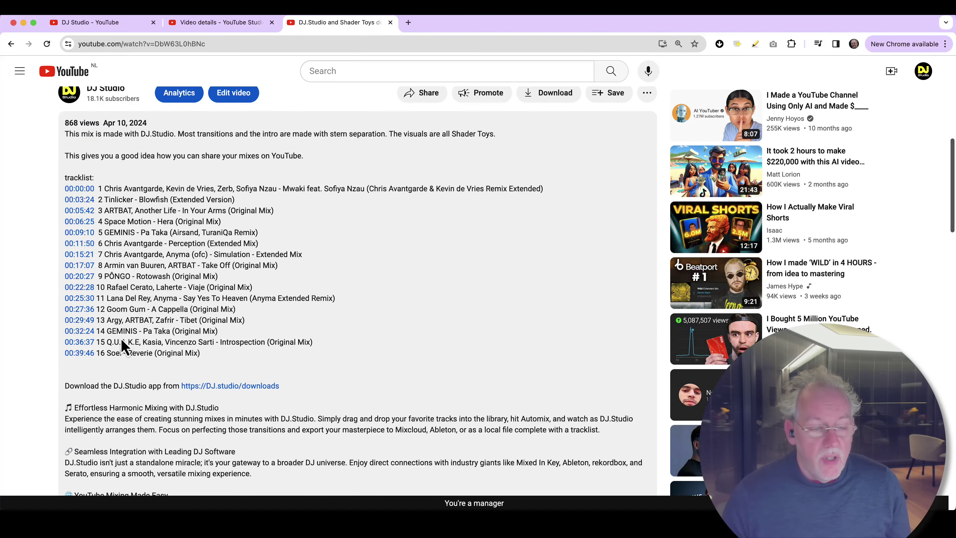
{"action": "scroll", "coordinate": [96, 356], "scroll_direction": "down", "scroll_amount": 12}
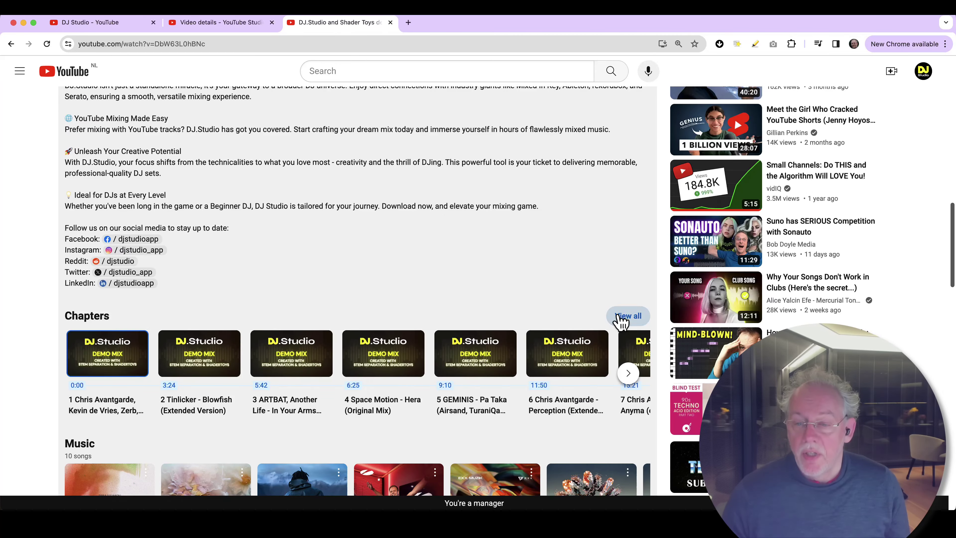
{"action": "left_click", "coordinate": [627, 316]}
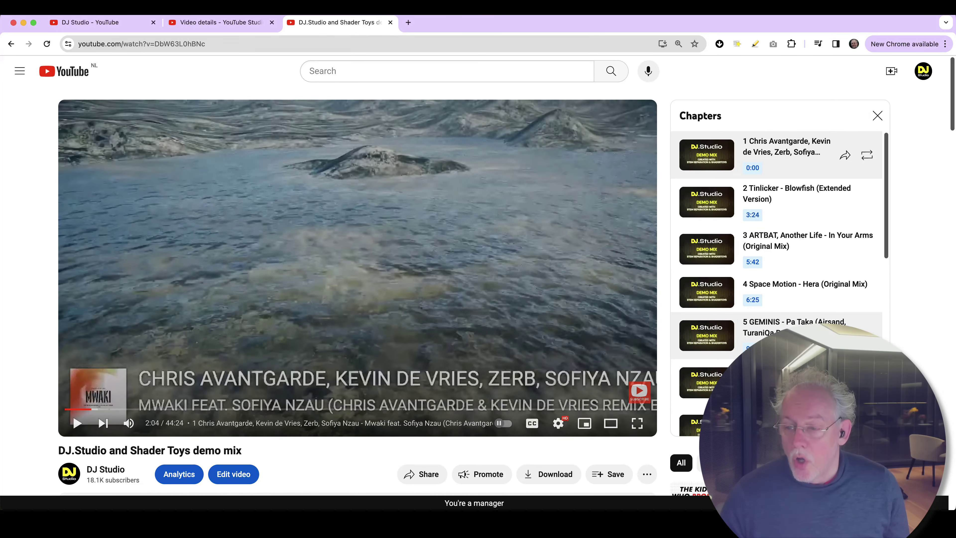
Jump through chapters 5 Pa Taka (Airsand, TuraniQa Remix), 13 Tibet and 14 Pa Taka (Original Mix), and pause the video.
{"action": "left_click", "coordinate": [791, 331]}
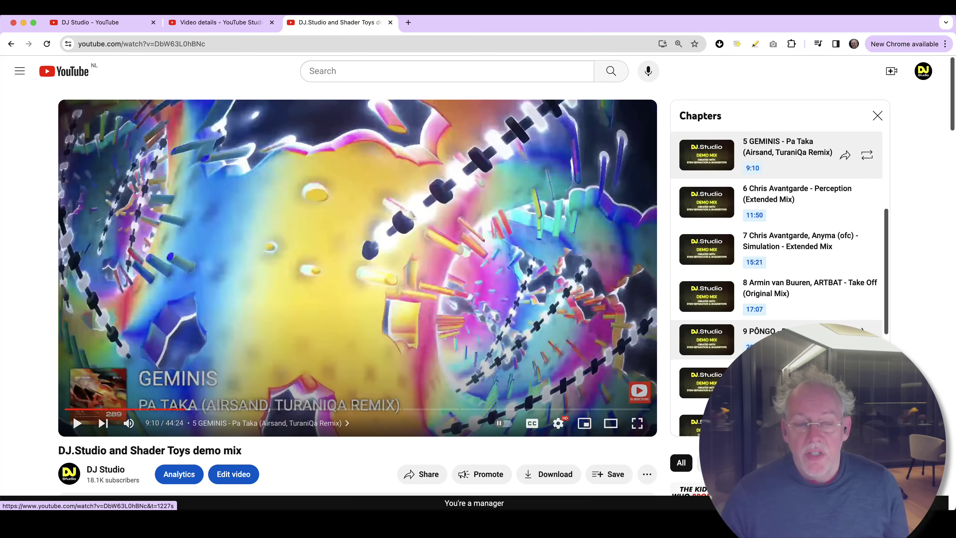
{"action": "scroll", "coordinate": [783, 339], "scroll_direction": "down", "scroll_amount": 5}
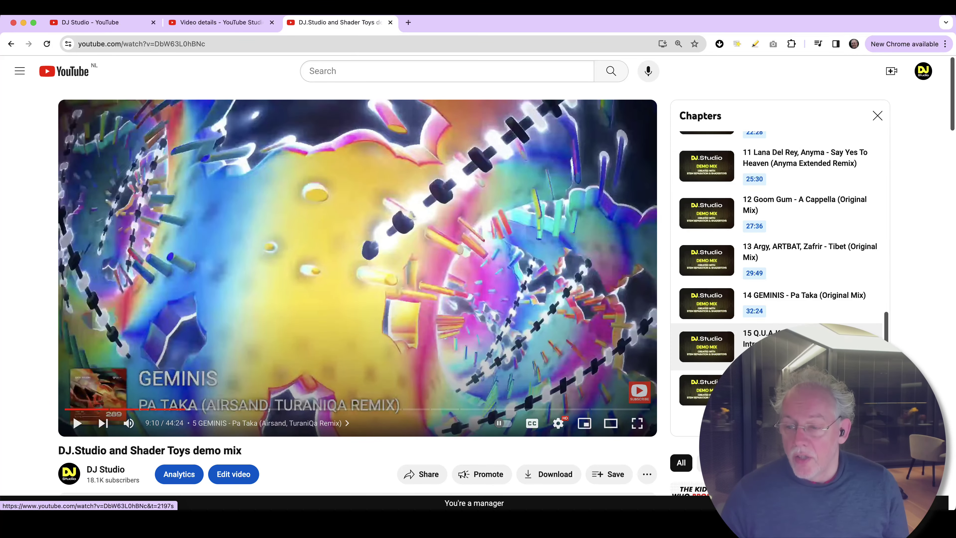
{"action": "left_click", "coordinate": [805, 257]}
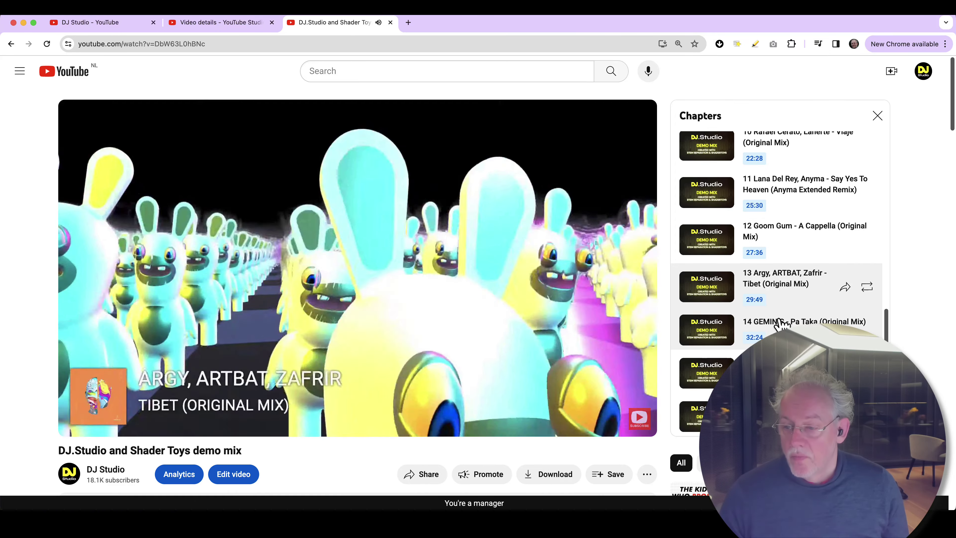
{"action": "left_click", "coordinate": [775, 324]}
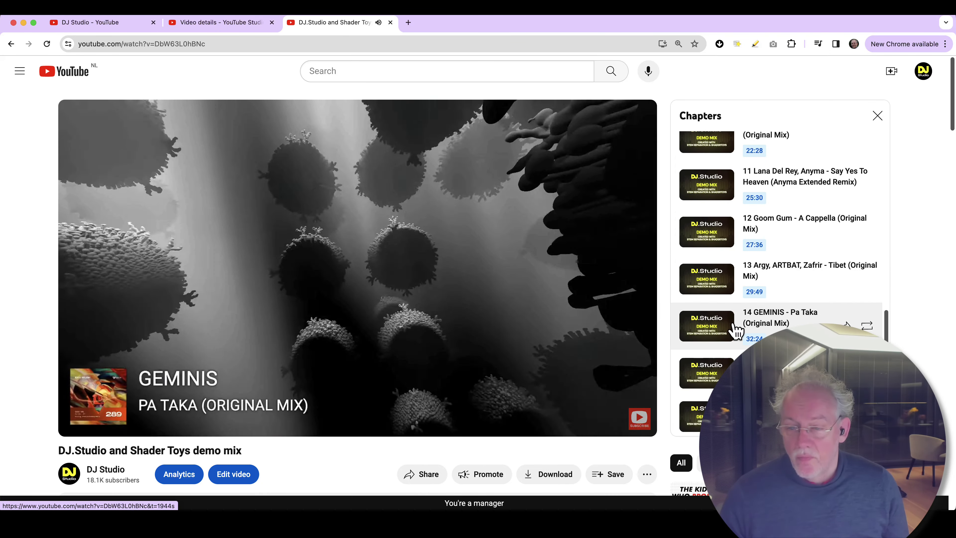
{"action": "left_click", "coordinate": [397, 311]}
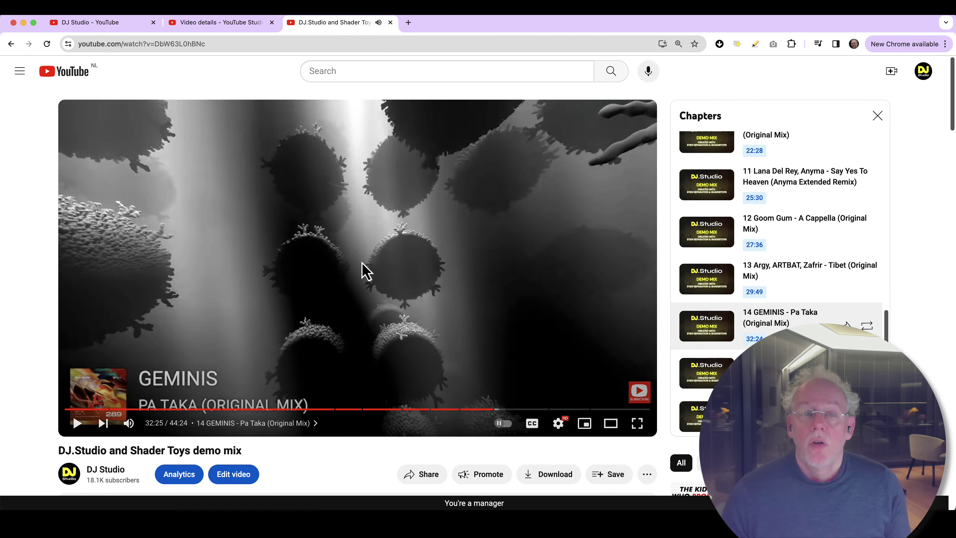
Return to YouTube Studio, open the demo mix's copyright details, and inspect the territory restrictions on Simulation and Say Yes To Heaven.
{"action": "left_click", "coordinate": [221, 25]}
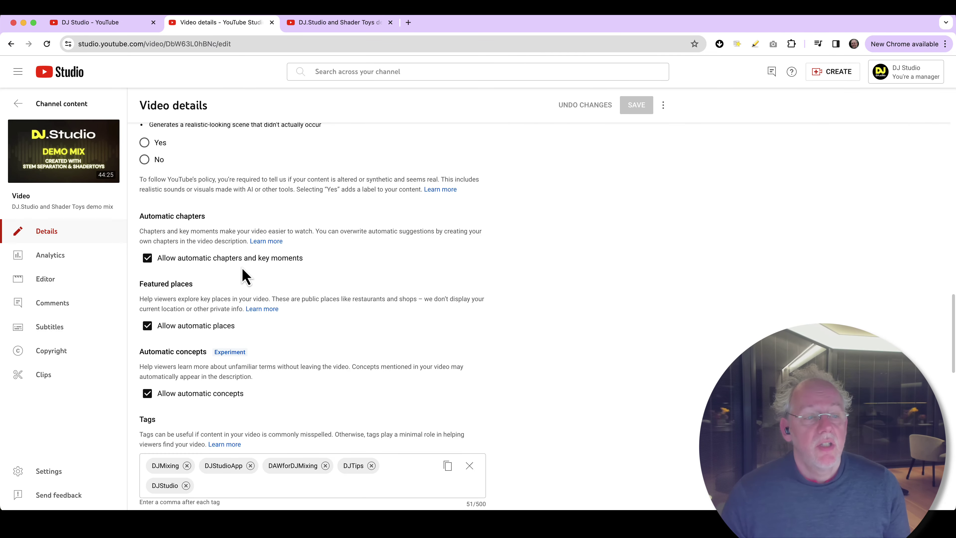
{"action": "scroll", "coordinate": [243, 277], "scroll_direction": "up", "scroll_amount": 7}
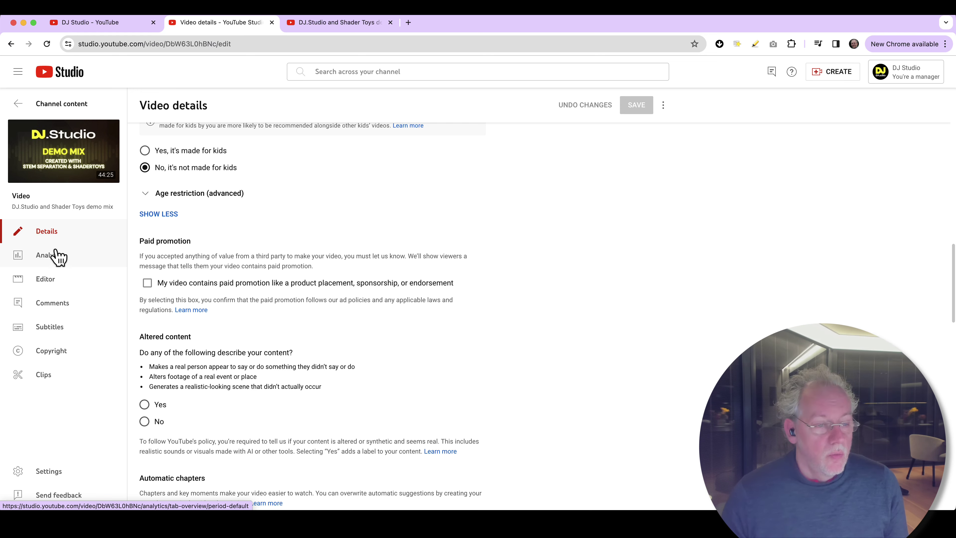
{"action": "left_click", "coordinate": [51, 358]}
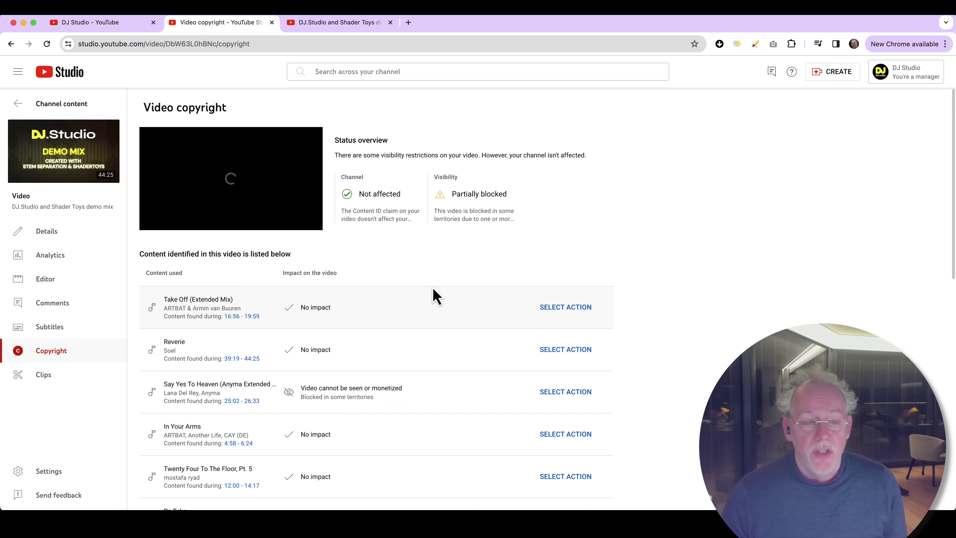
{"action": "scroll", "coordinate": [304, 343], "scroll_direction": "down", "scroll_amount": 12}
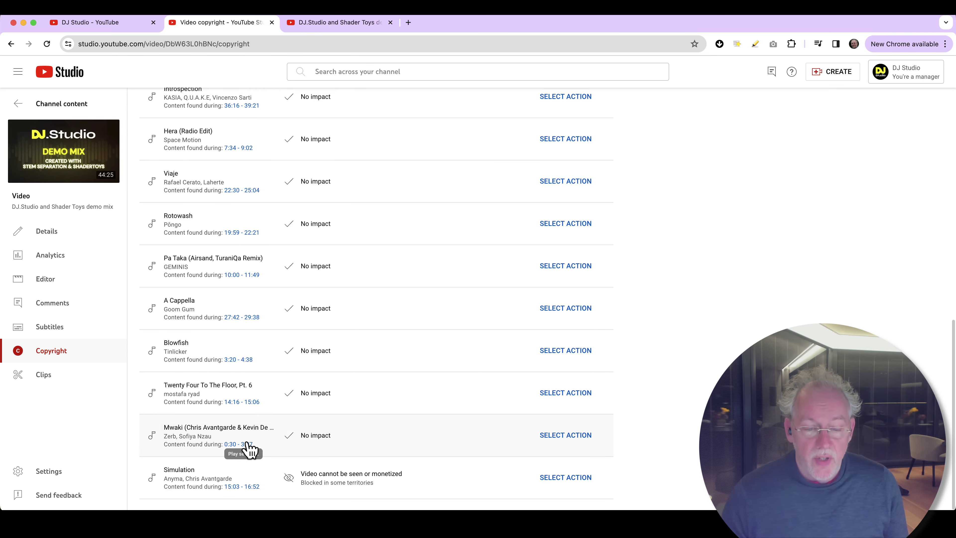
{"action": "mouse_move", "coordinate": [337, 476]}
{"action": "scroll", "coordinate": [435, 376], "scroll_direction": "up", "scroll_amount": 15}
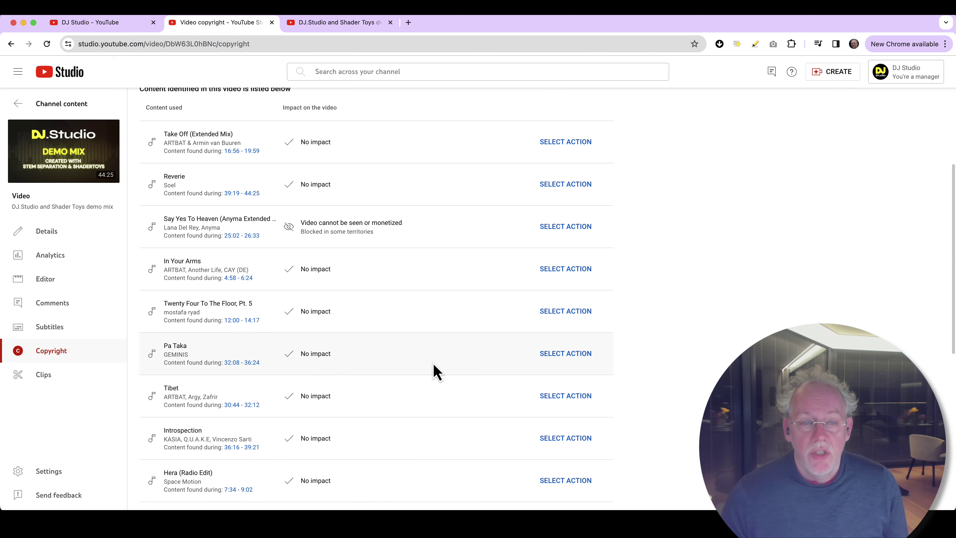
{"action": "mouse_move", "coordinate": [399, 371]}
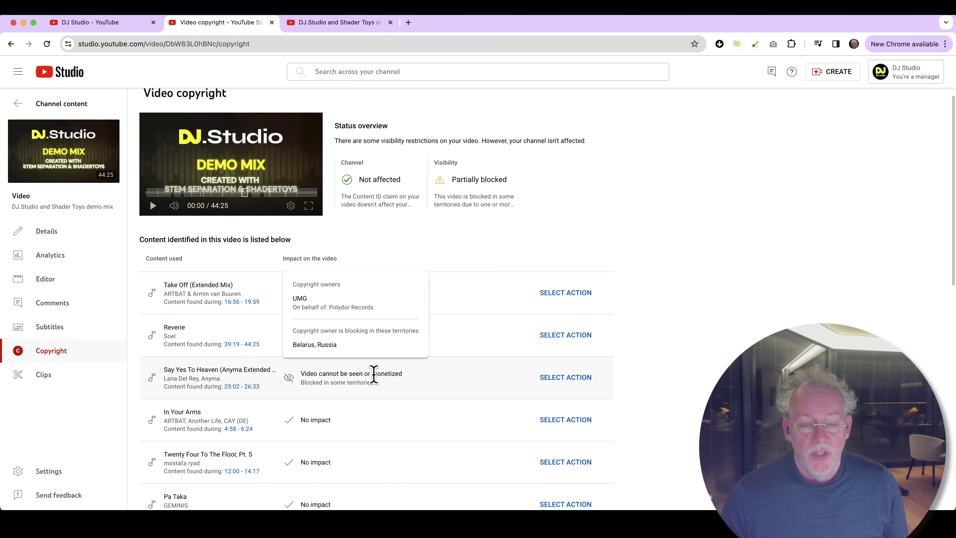